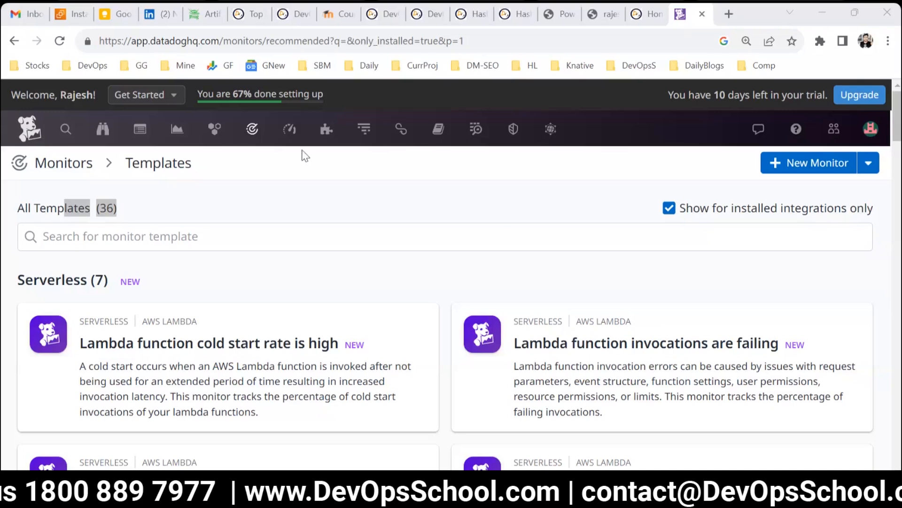
Step: Open the Manage Monitors list and look over the existing monitors and their statuses
mouse_move(229, 141)
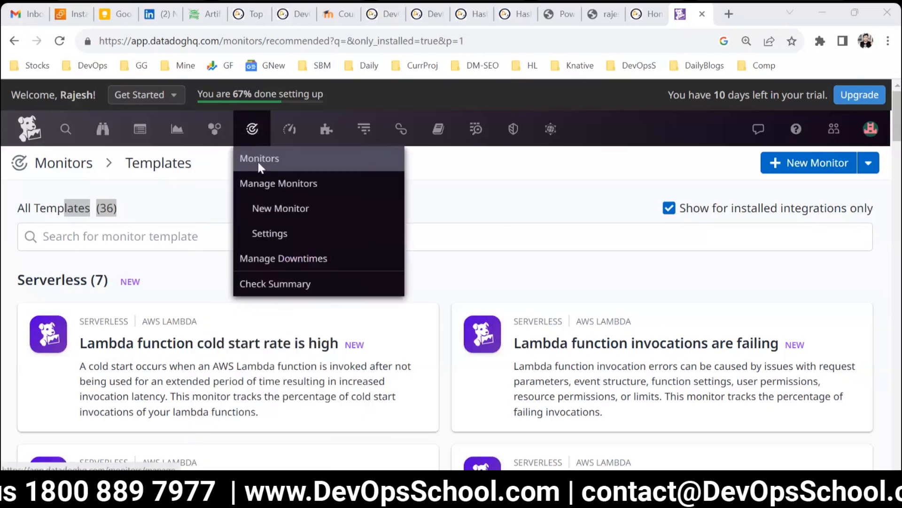
click(261, 181)
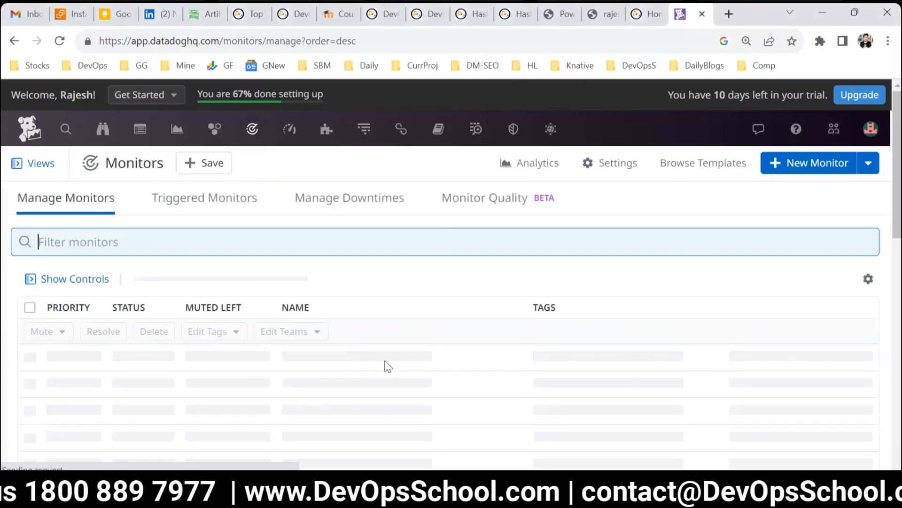
scroll(476, 338, down, 3)
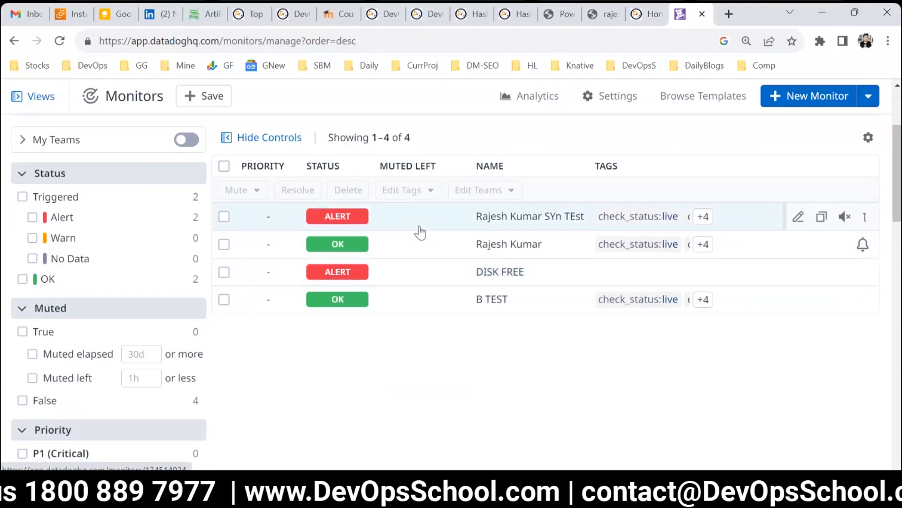
scroll(419, 226, up, 3)
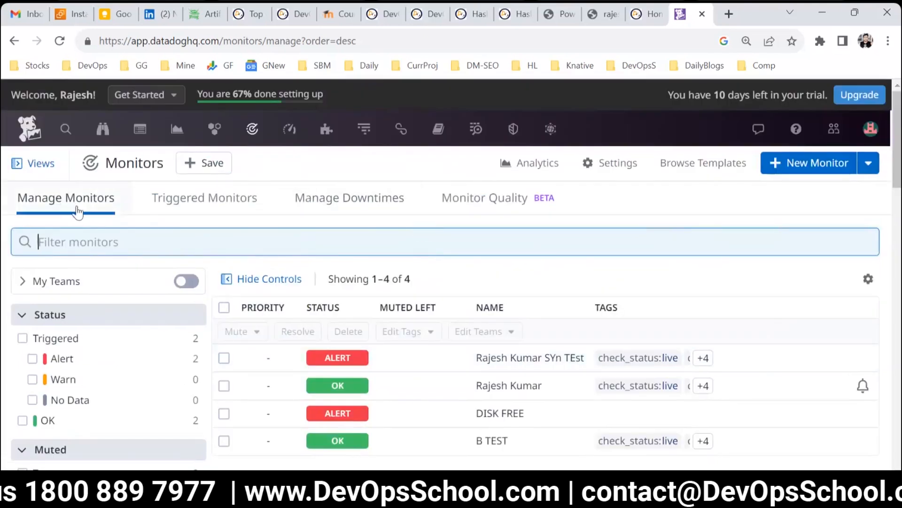
scroll(291, 310, down, 2)
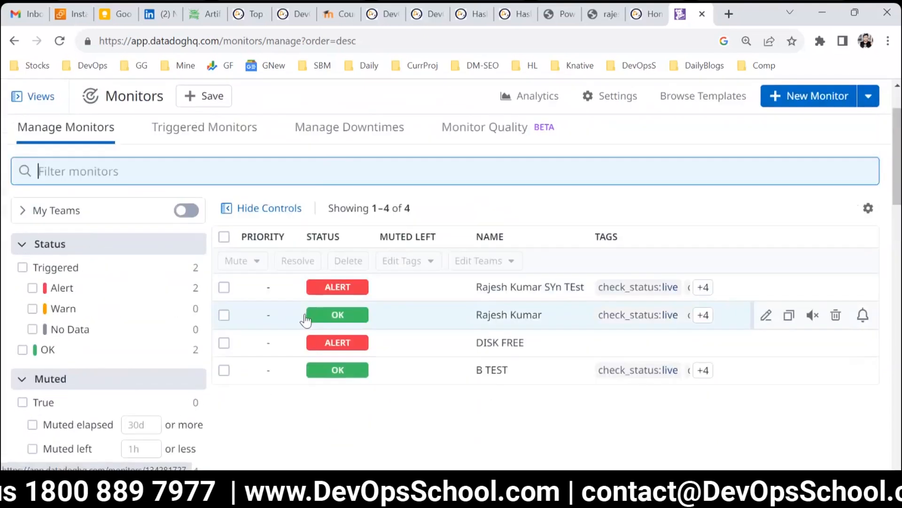
scroll(278, 286, up, 2)
Step: Switch between the Triggered Monitors, Manage Monitors and Manage Downtimes views to examine each list
click(210, 209)
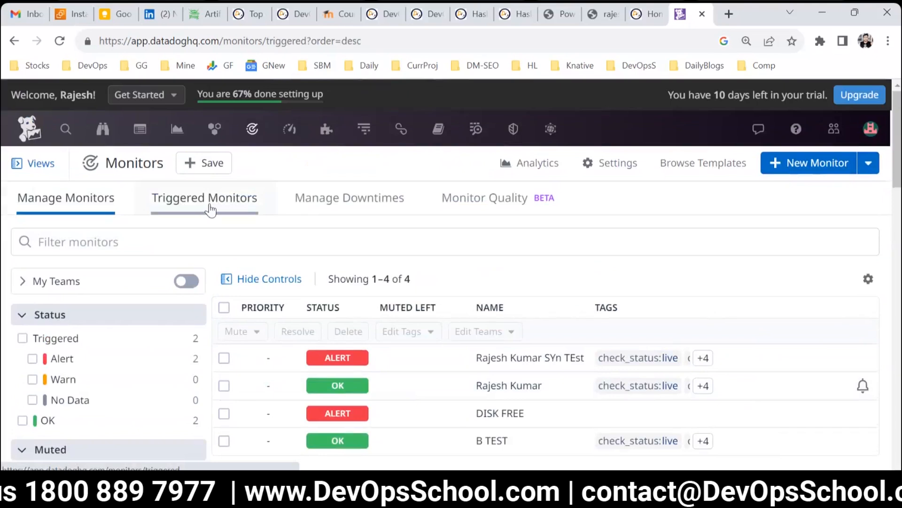
scroll(376, 366, down, 3)
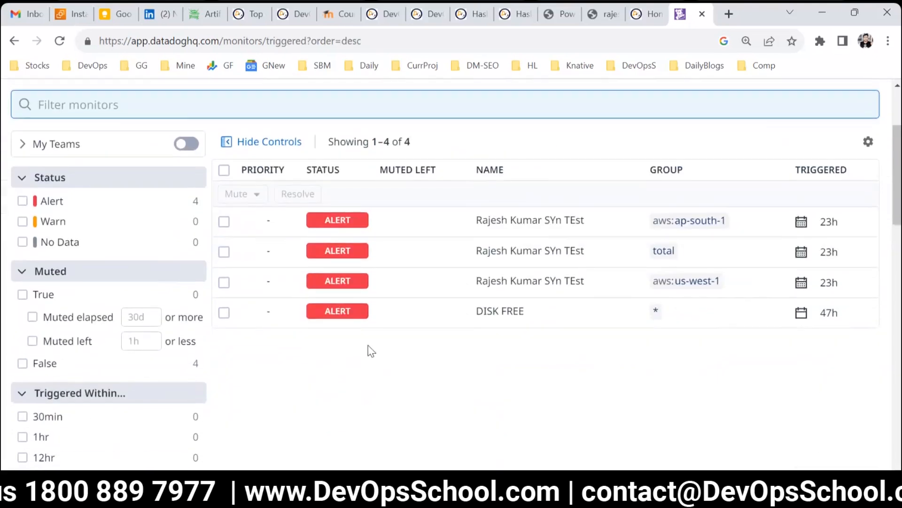
scroll(570, 263, up, 3)
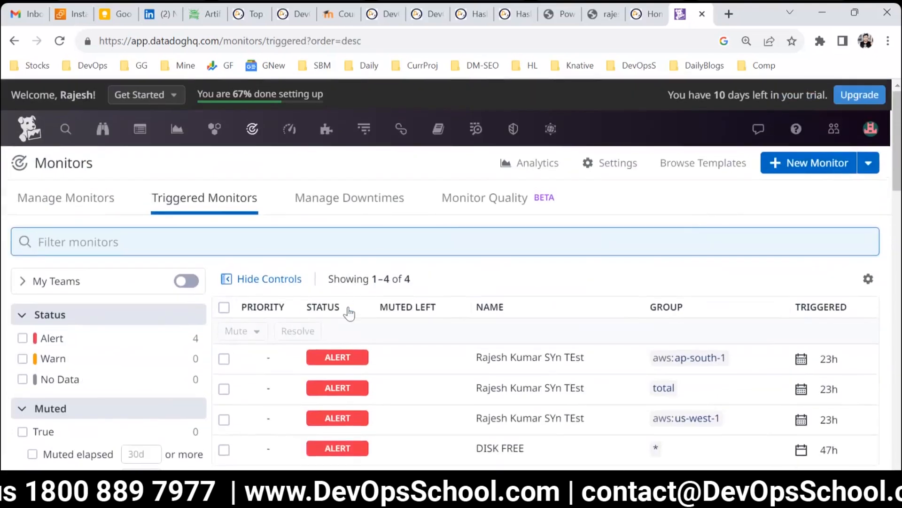
click(104, 203)
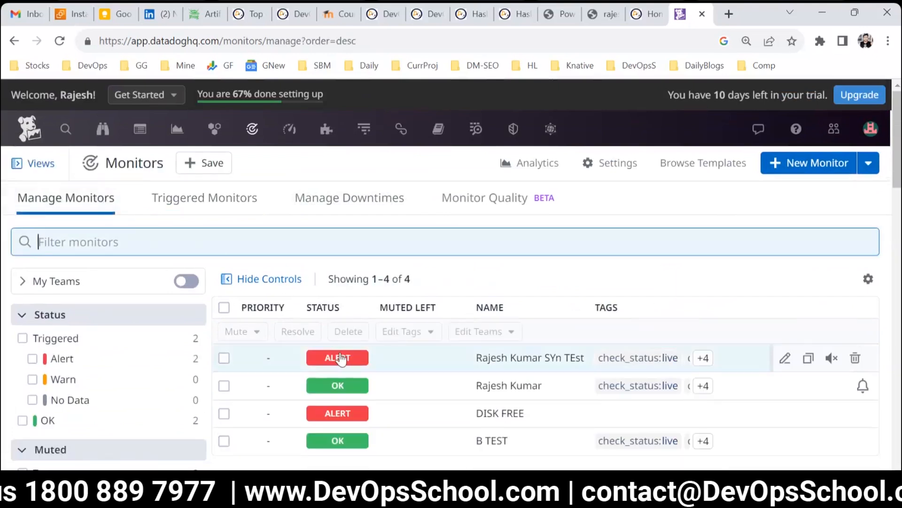
click(193, 201)
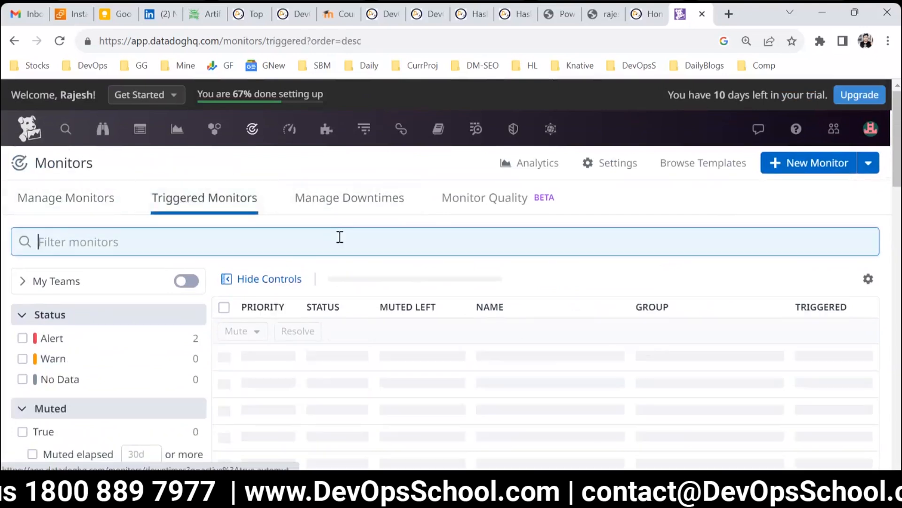
click(319, 201)
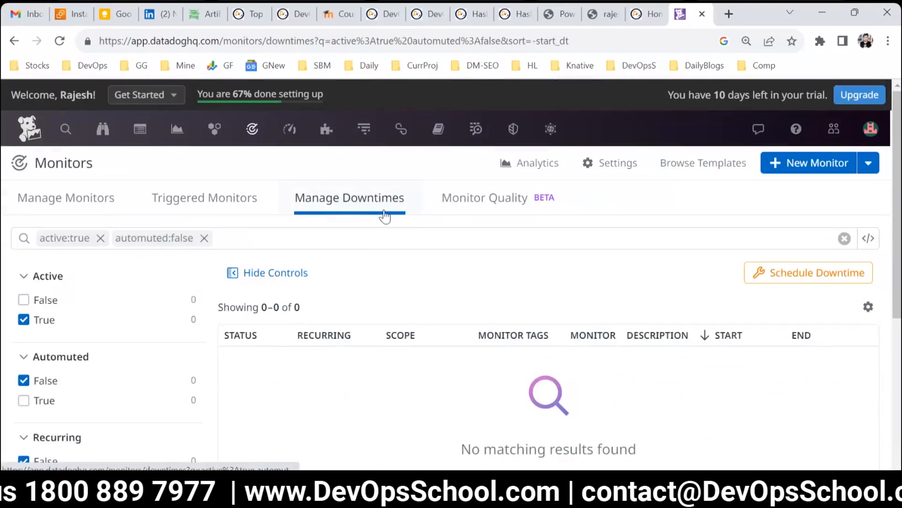
Step: Start a new monitor at reduced page zoom and choose the Metric monitor type
click(782, 165)
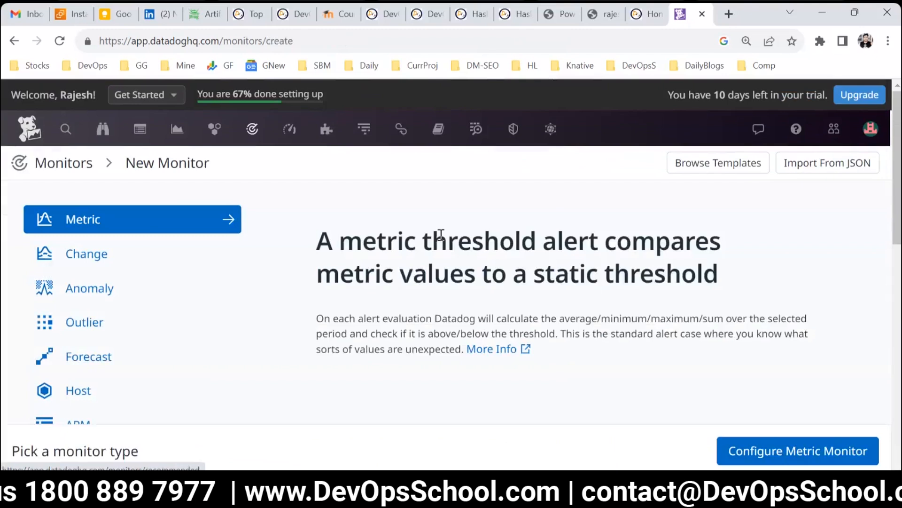
key(ctrl+minus)
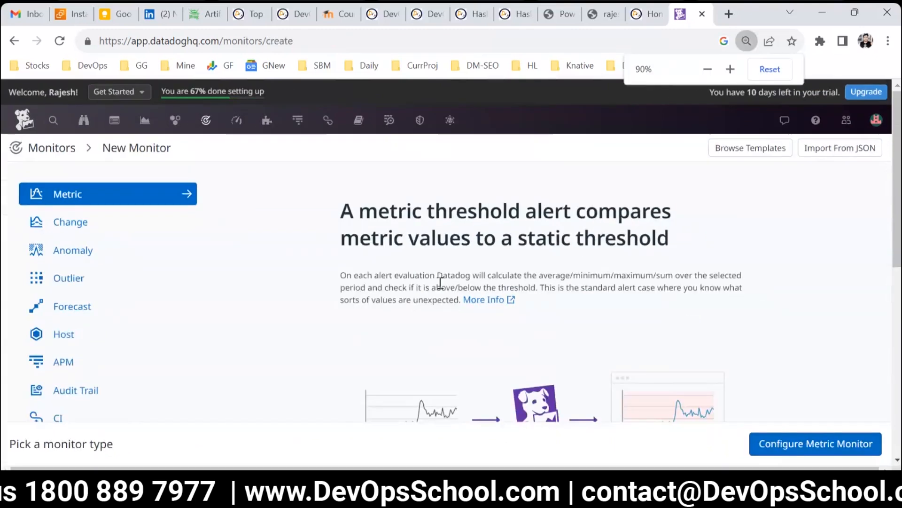
key(ctrl+minus)
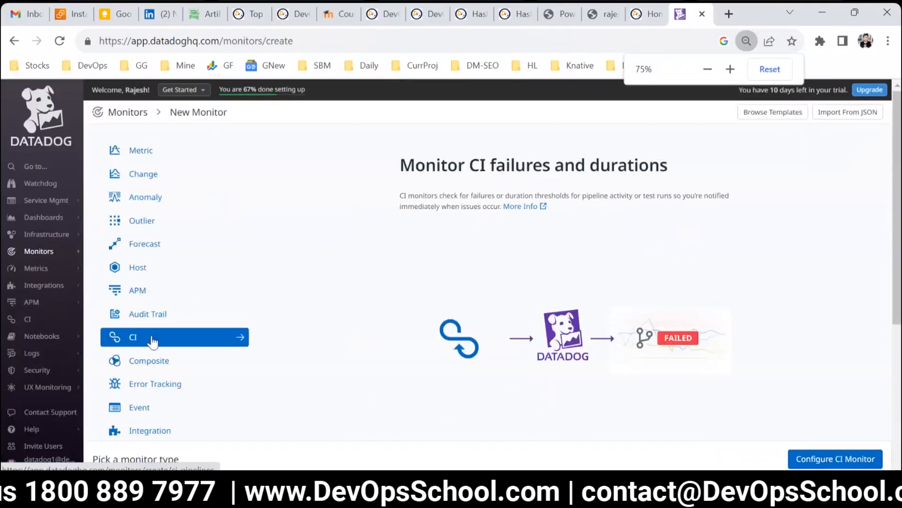
scroll(351, 324, down, 5)
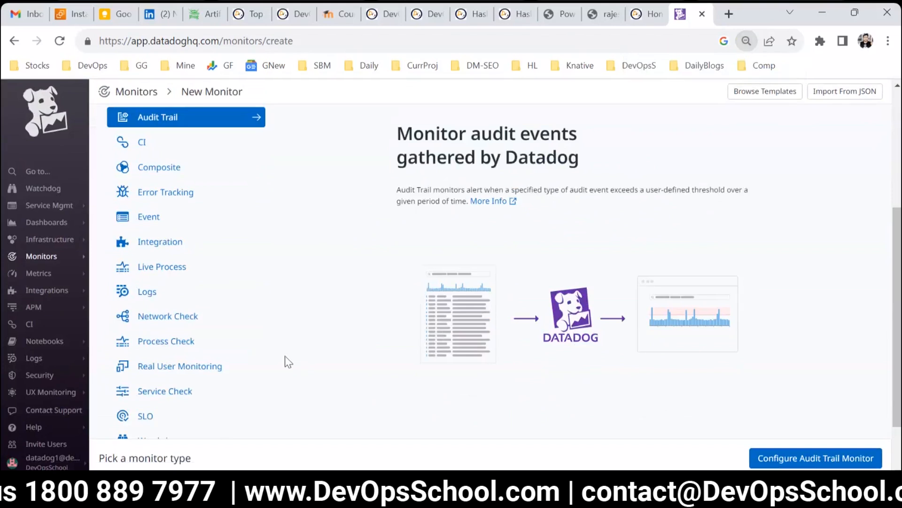
scroll(179, 351, up, 5)
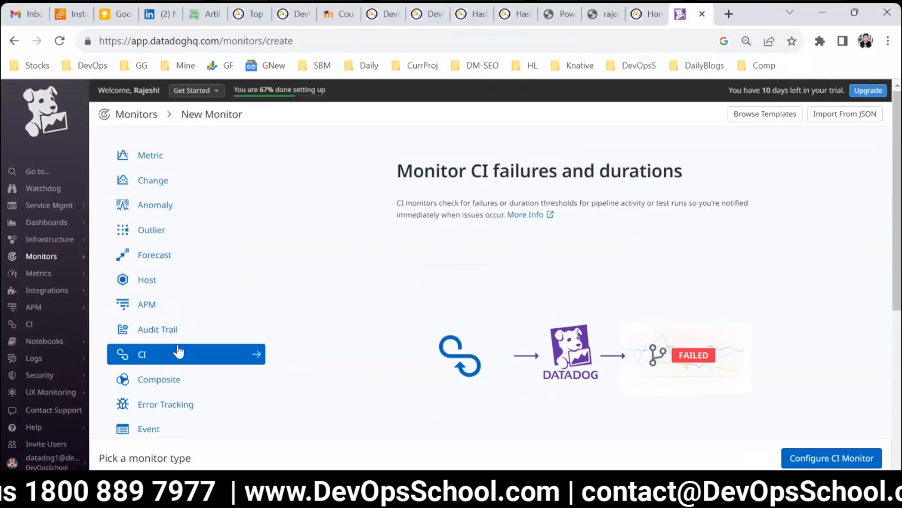
click(170, 162)
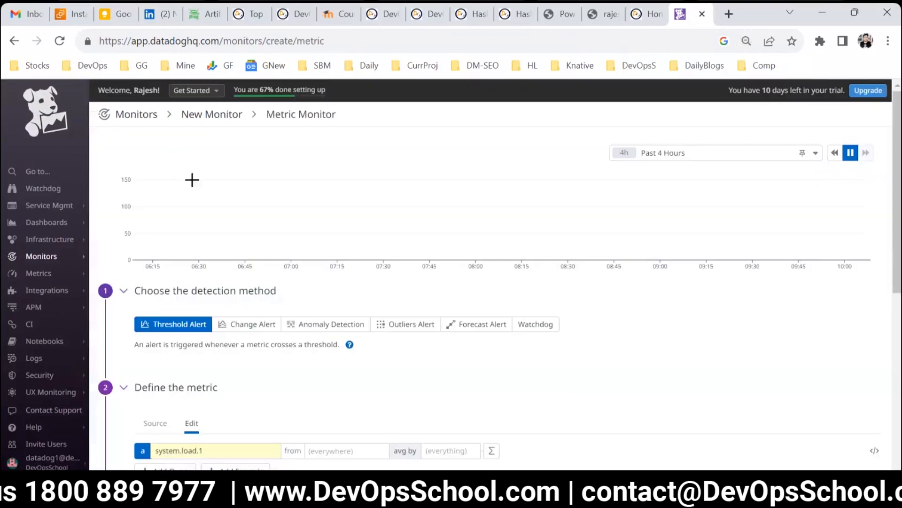
Step: Set the preview graph's time range to Past 1 Week
click(709, 159)
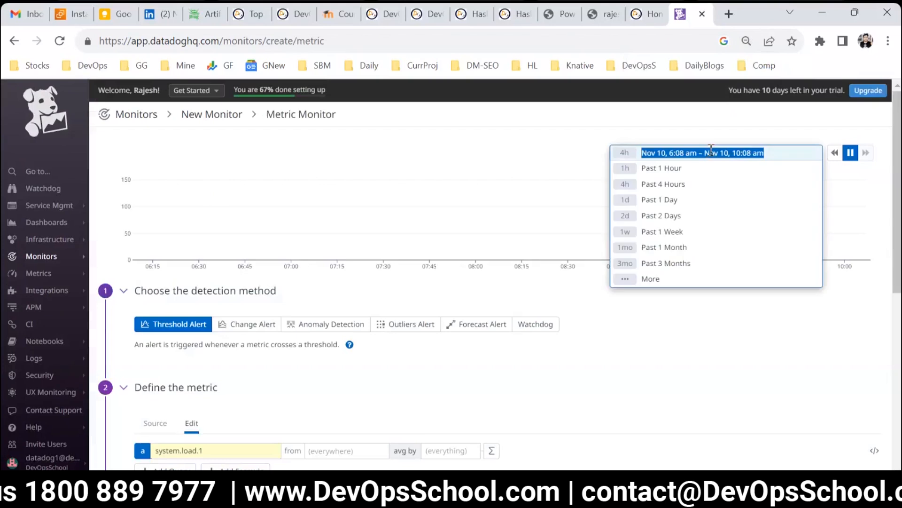
click(664, 231)
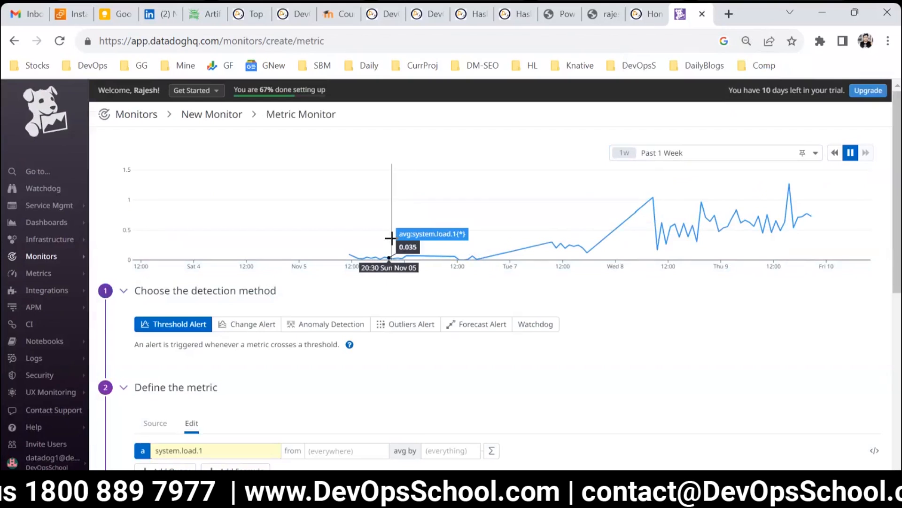
scroll(294, 264, down, 3)
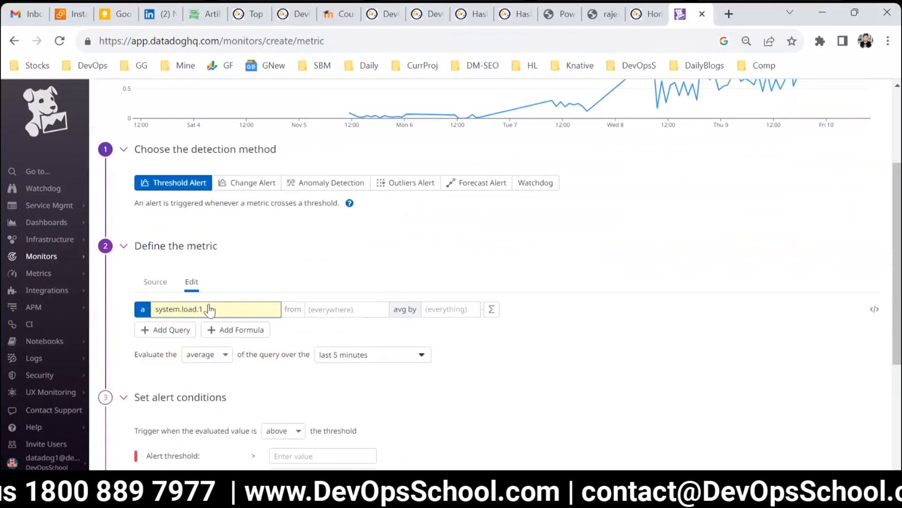
Step: Search the metric suggestions for cpu, disk, apache and docker metrics without changing the query
click(210, 312)
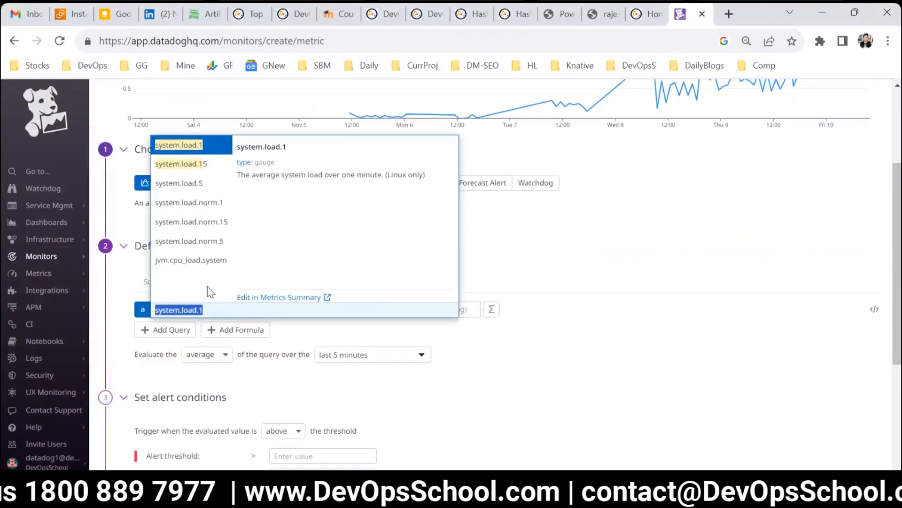
text(c)
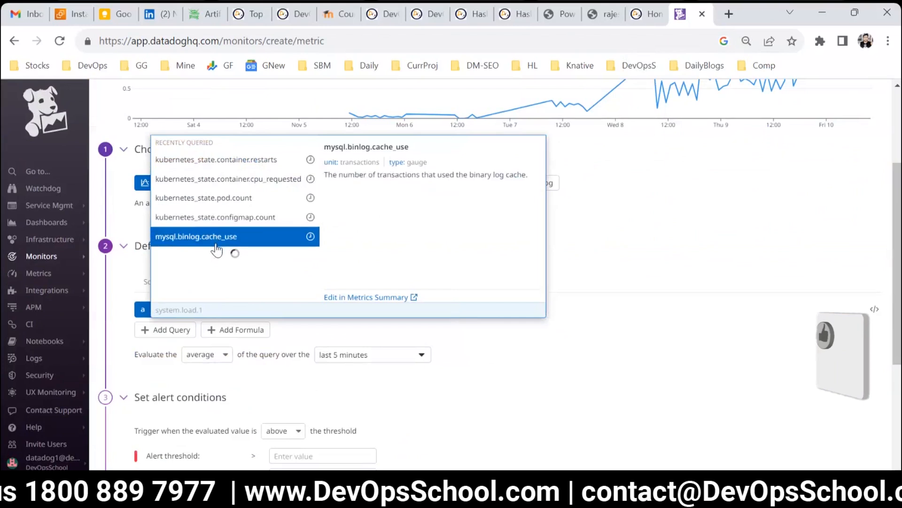
text(pu)
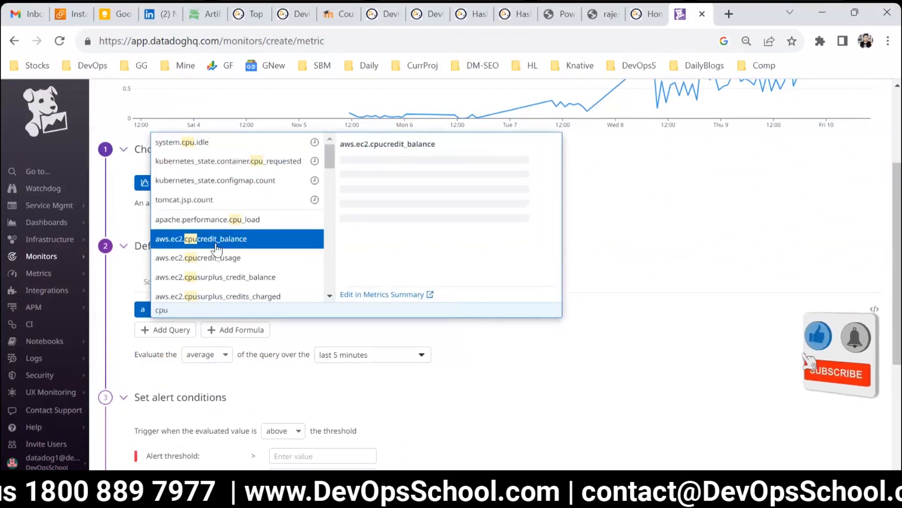
text(dis)
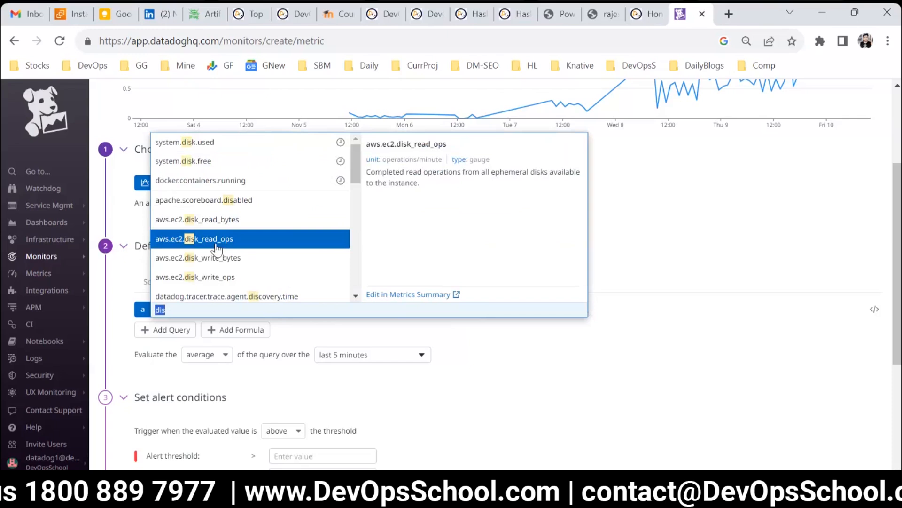
text(apa)
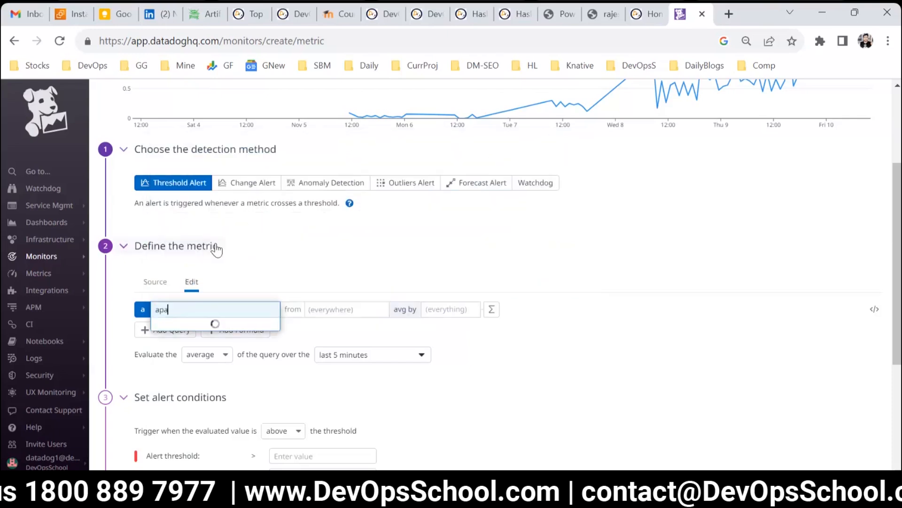
text(do)
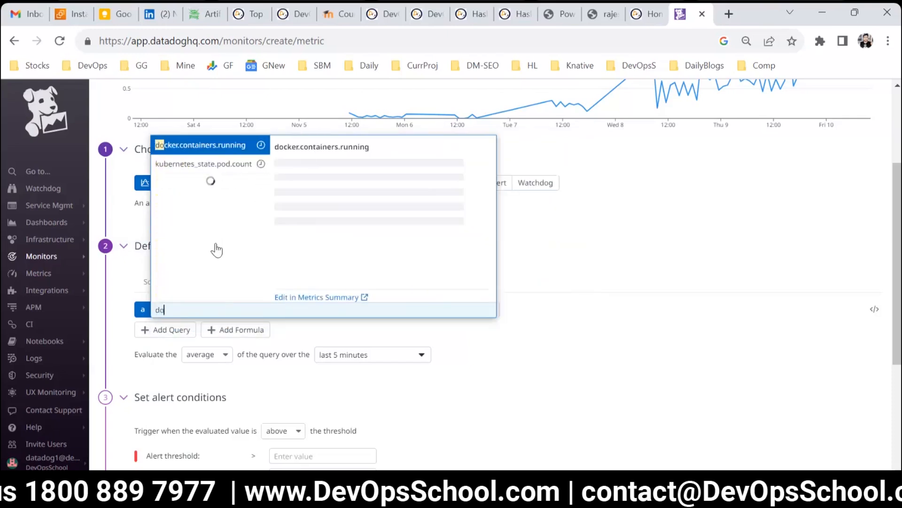
key(Escape)
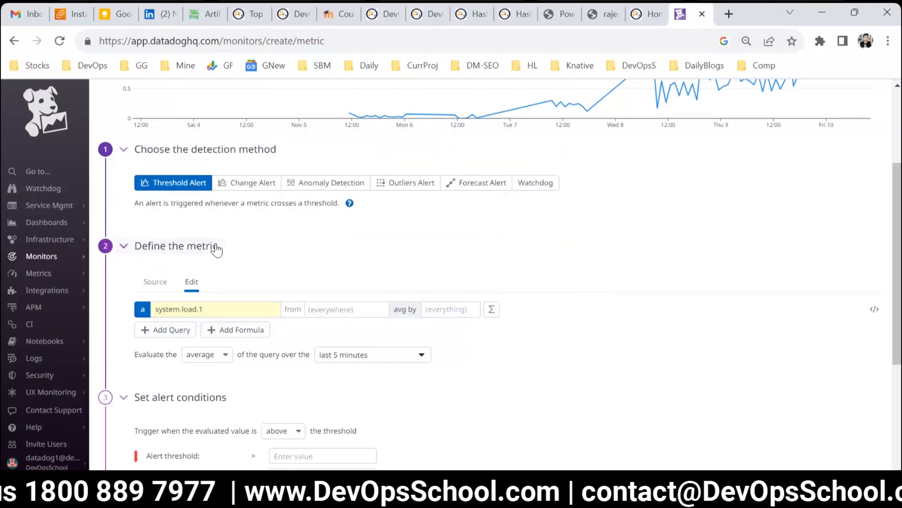
Step: Set the query's metric to system.cpu.idle
click(229, 311)
text(cpu)
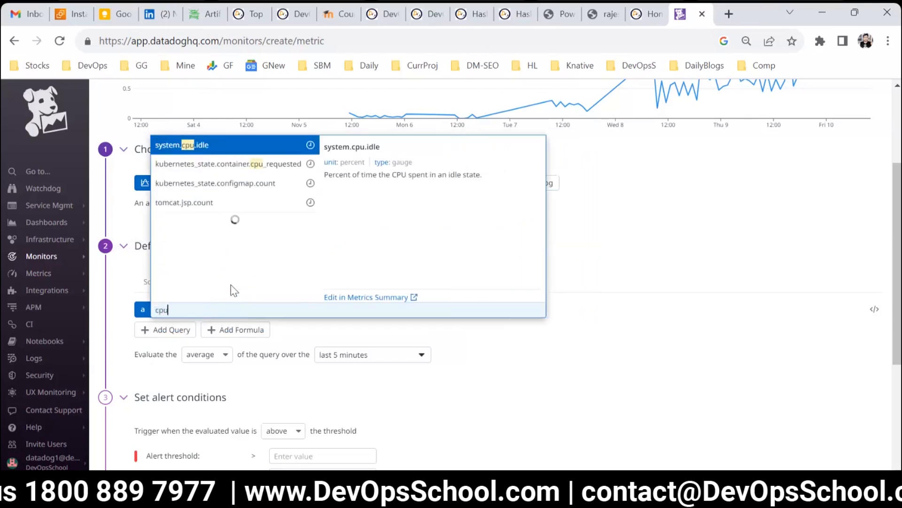
click(184, 143)
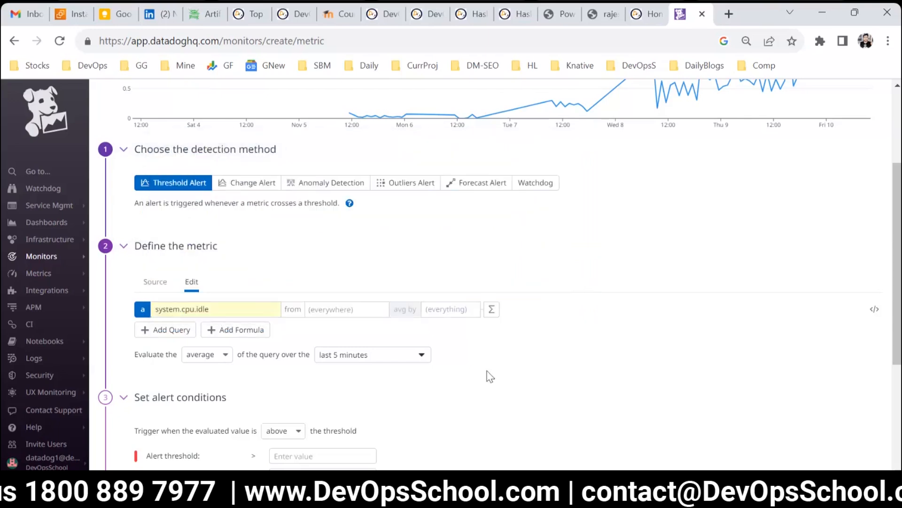
Step: Review the metric preview graph and browse the tags offered in the query's from filter
scroll(515, 391, up, 3)
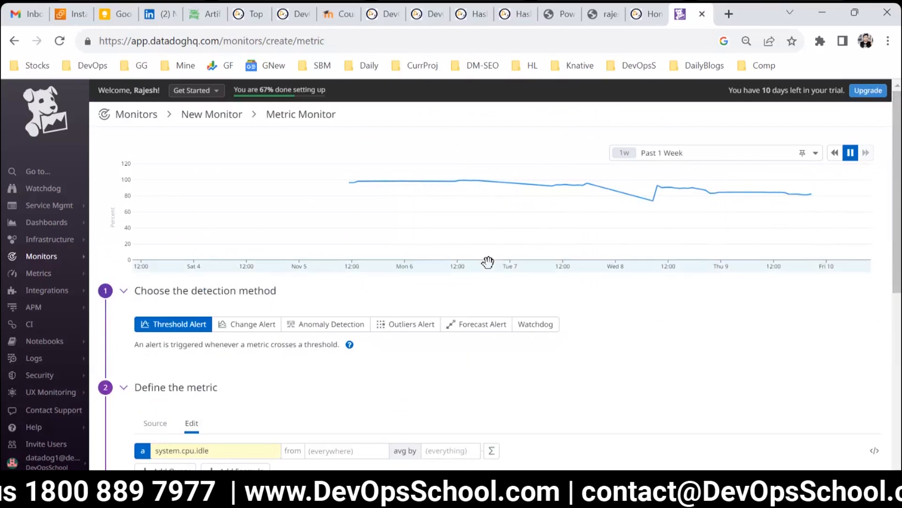
scroll(488, 262, down, 3)
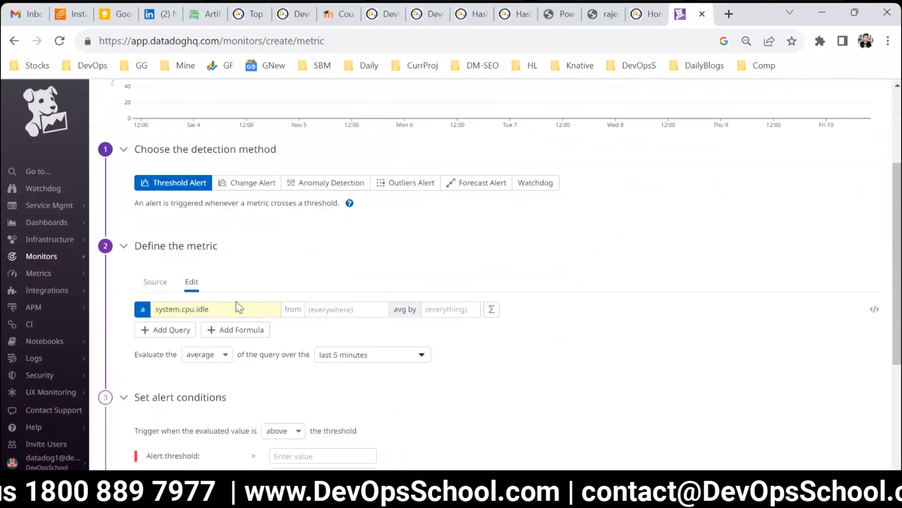
click(322, 309)
click(324, 289)
click(329, 306)
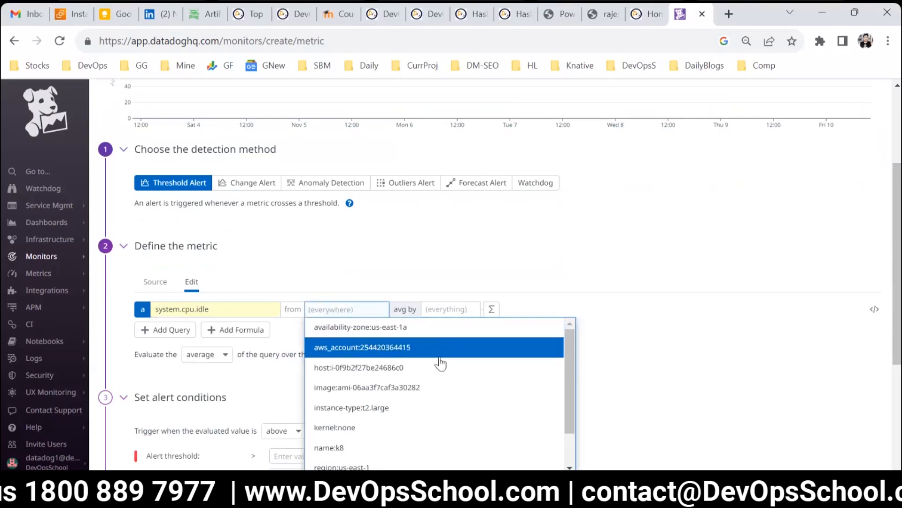
scroll(394, 364, down, 2)
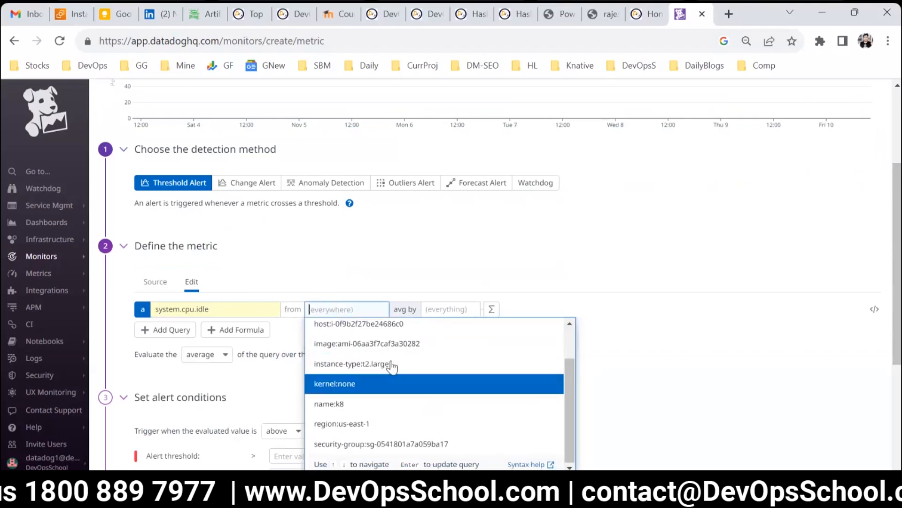
click(329, 269)
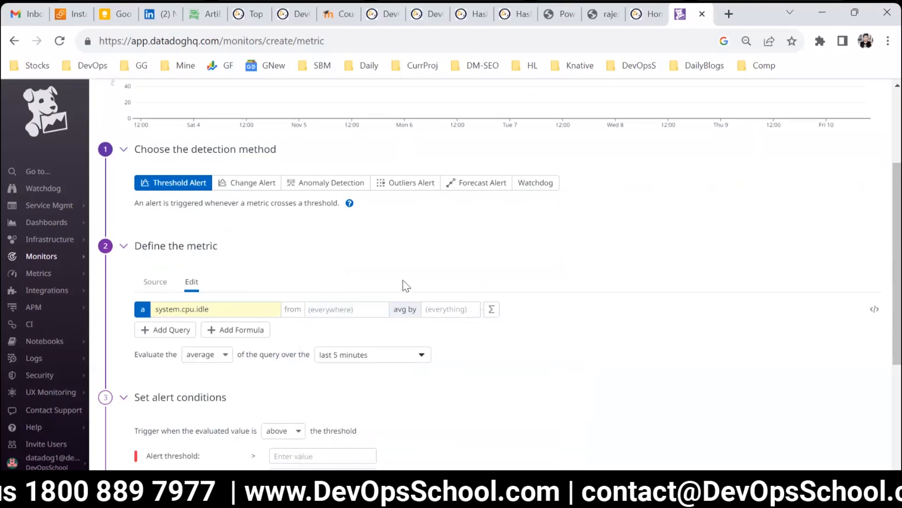
Step: Browse the tags offered for the query's avg by grouping without choosing one
click(433, 312)
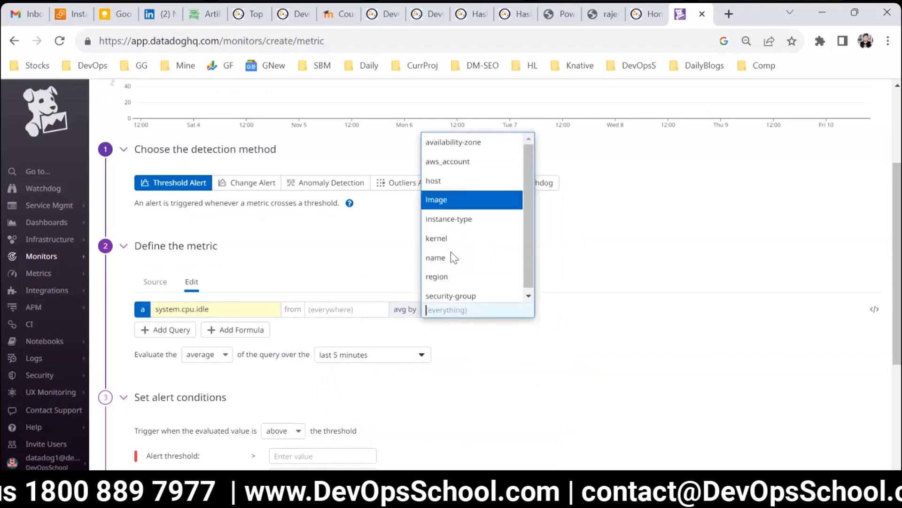
click(379, 281)
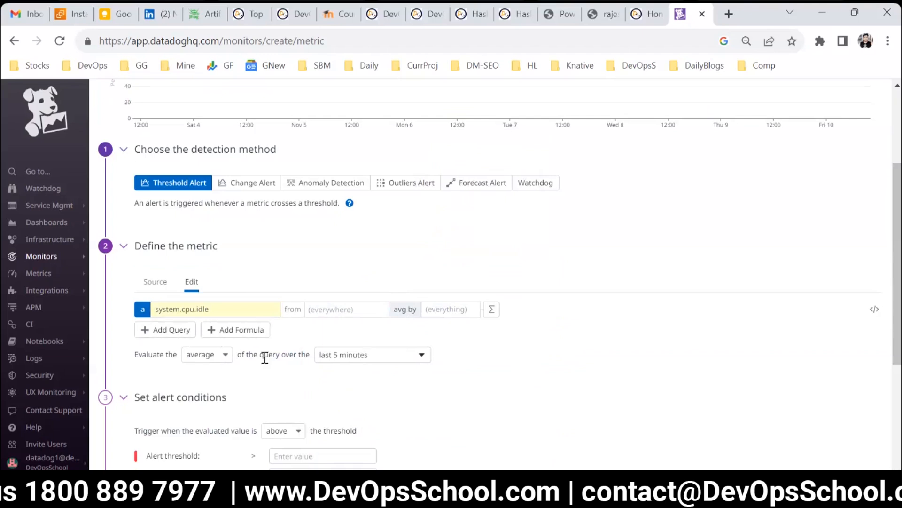
Step: Set the alert threshold to 70
scroll(265, 358, down, 3)
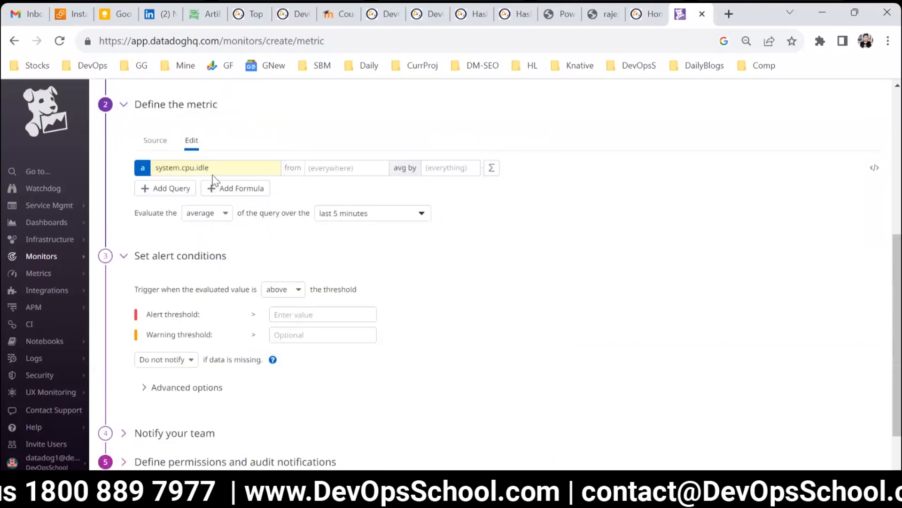
click(297, 313)
text(10)
drag(298, 312, 257, 313)
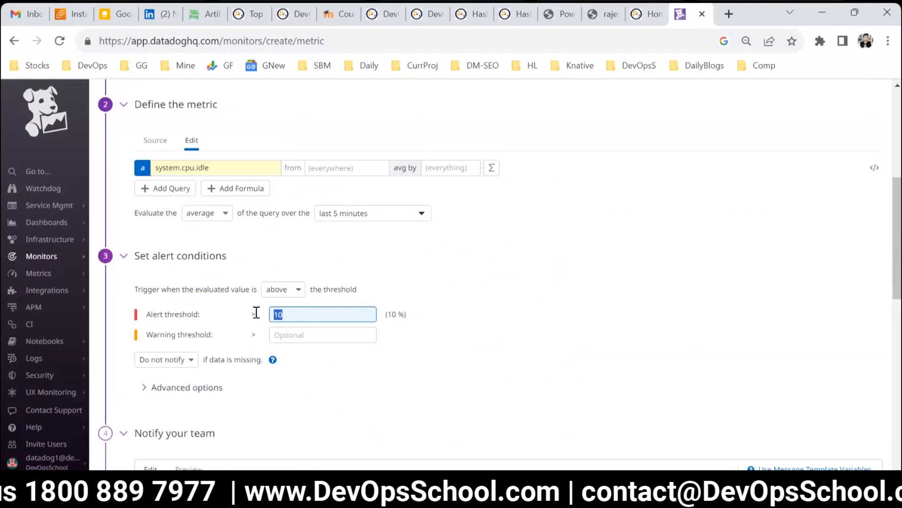
text(80)
key(BackSpace)
key(BackSpace)
text(70)
key(Tab)
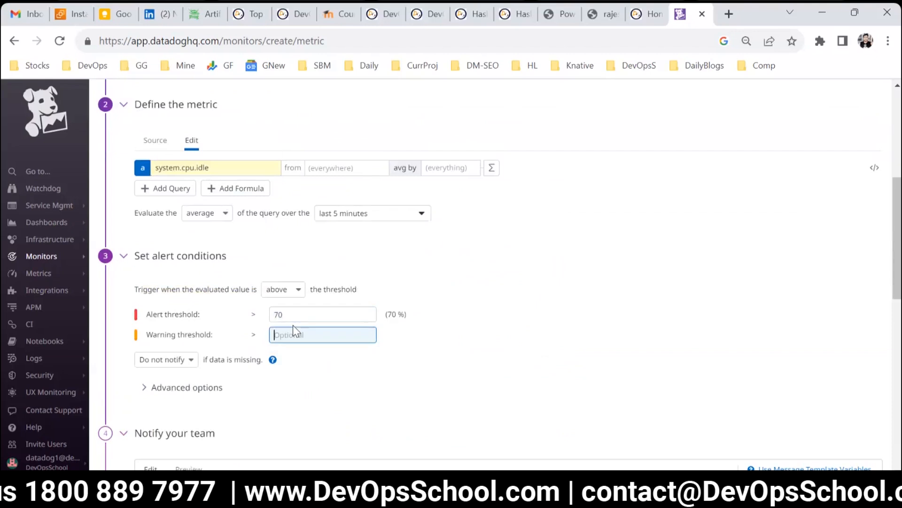
Step: Set the warning threshold to 60
text(80)
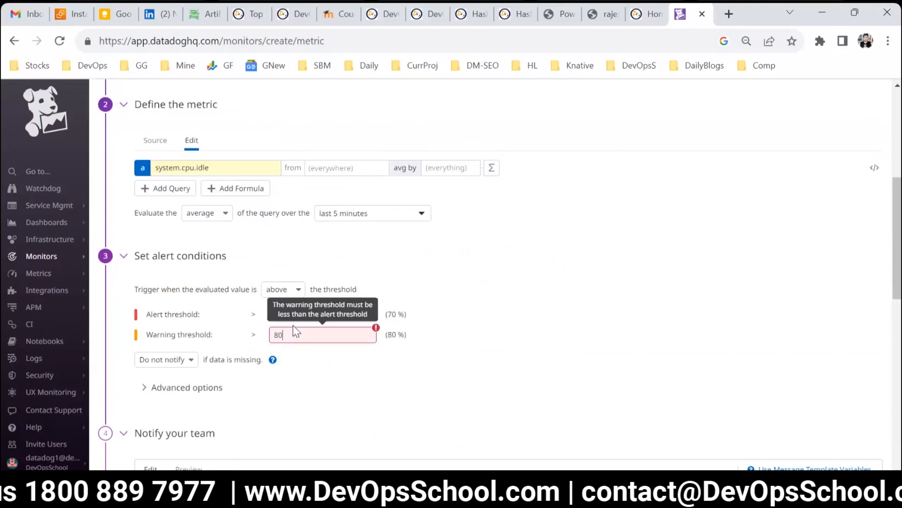
drag(288, 335, 266, 337)
text(6)
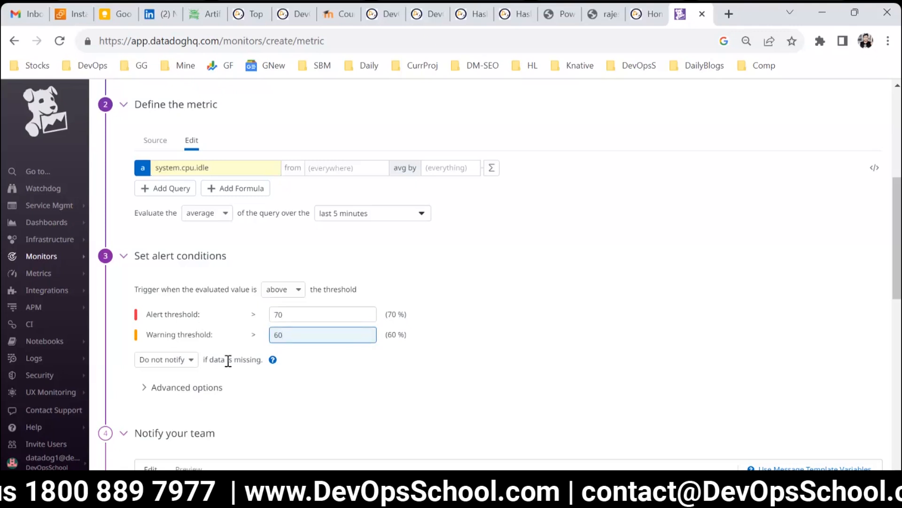
Step: Expand the alert conditions' advanced options and examine the recovery threshold settings
scroll(240, 376, down, 1)
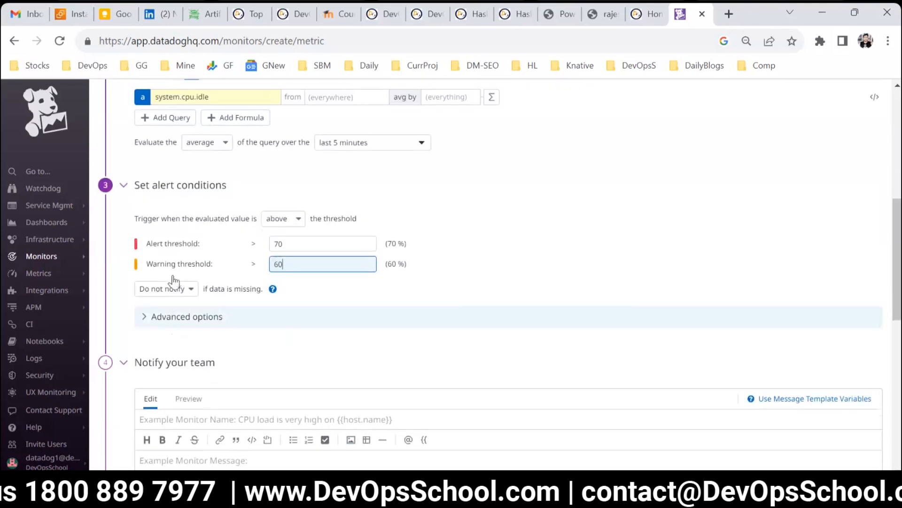
click(187, 318)
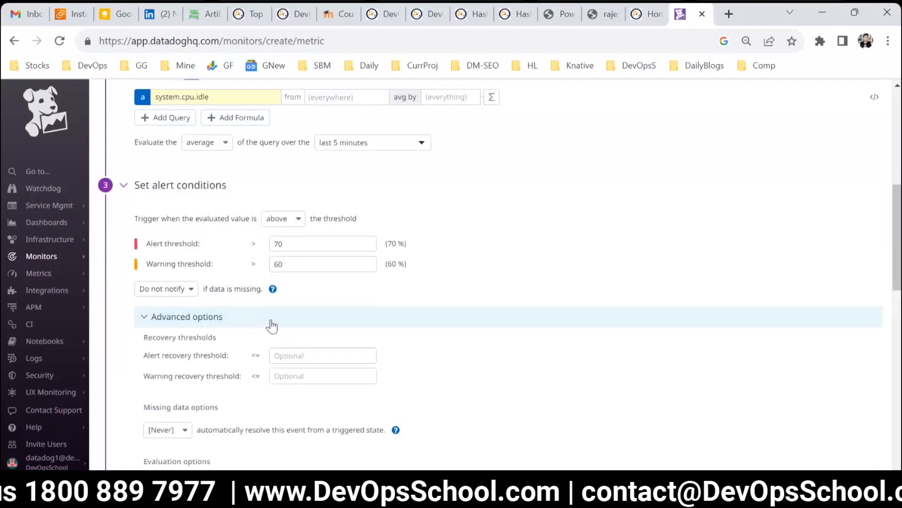
scroll(268, 322, down, 1)
drag(145, 266, 249, 270)
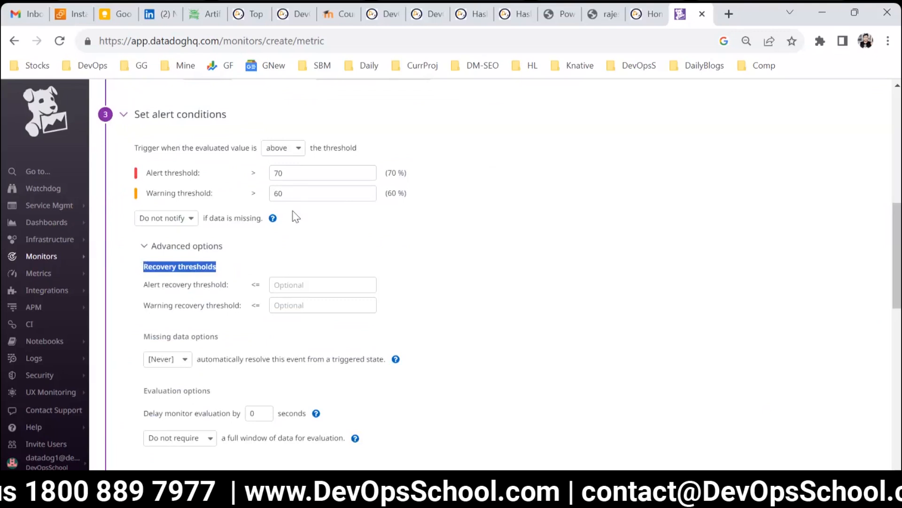
Step: Name the monitor DEMO for Infra Alert1 in the notification section
scroll(305, 296, up, 2)
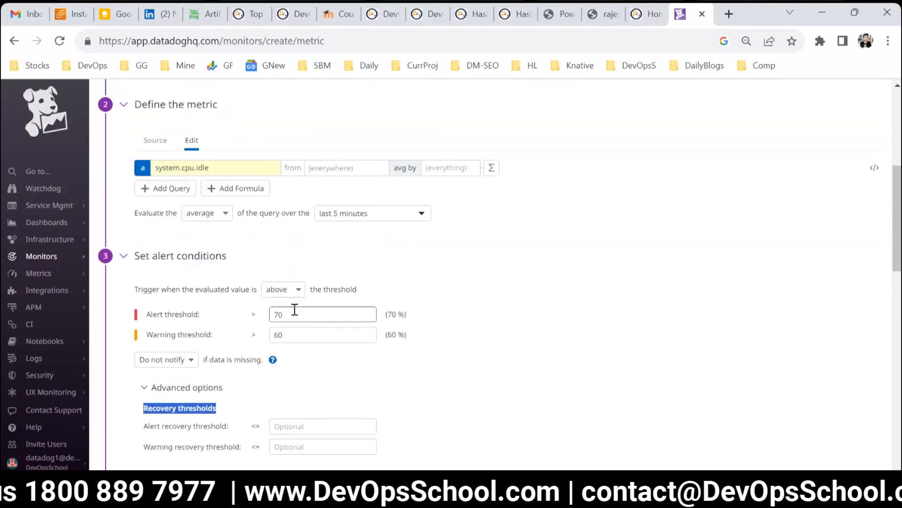
scroll(294, 309, down, 1)
scroll(293, 316, down, 1)
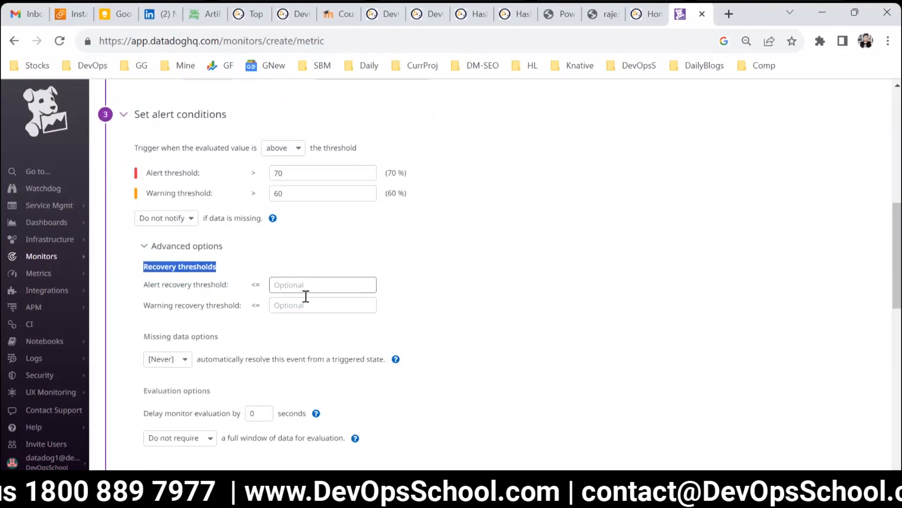
scroll(374, 314, down, 2)
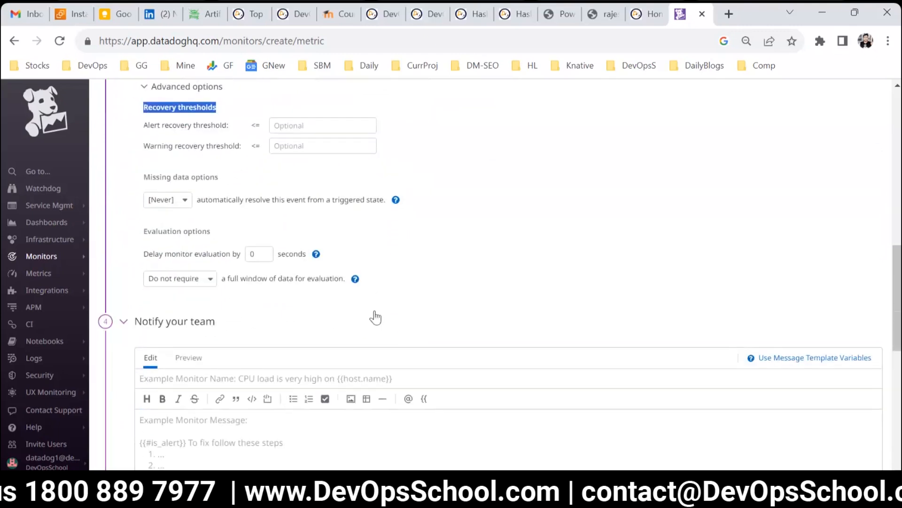
scroll(375, 315, down, 2)
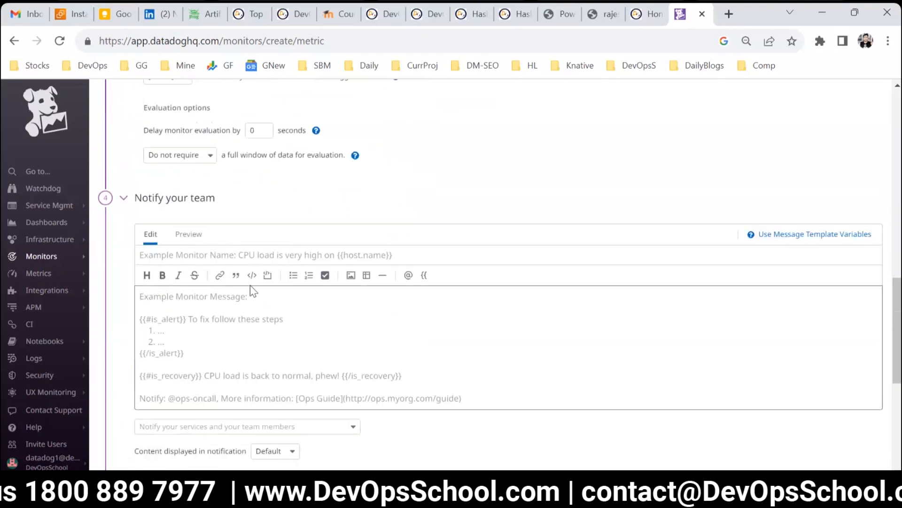
click(226, 247)
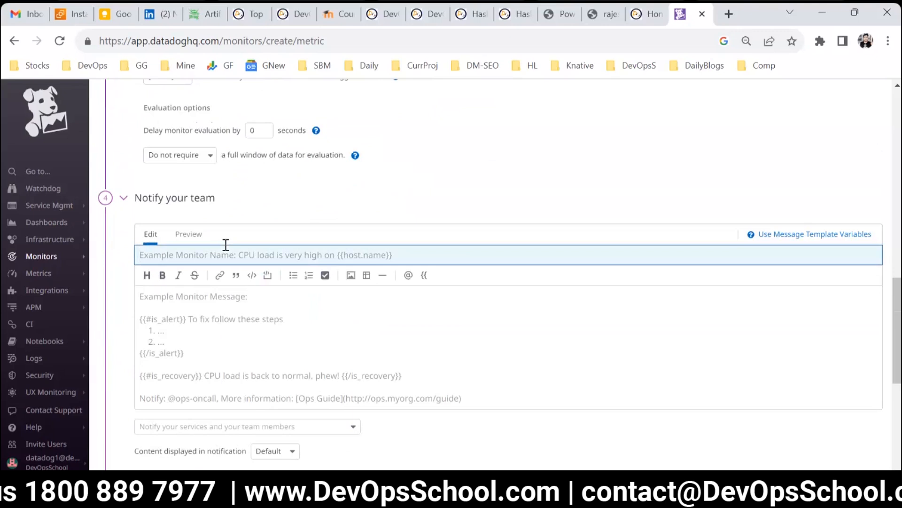
text(DEMO )
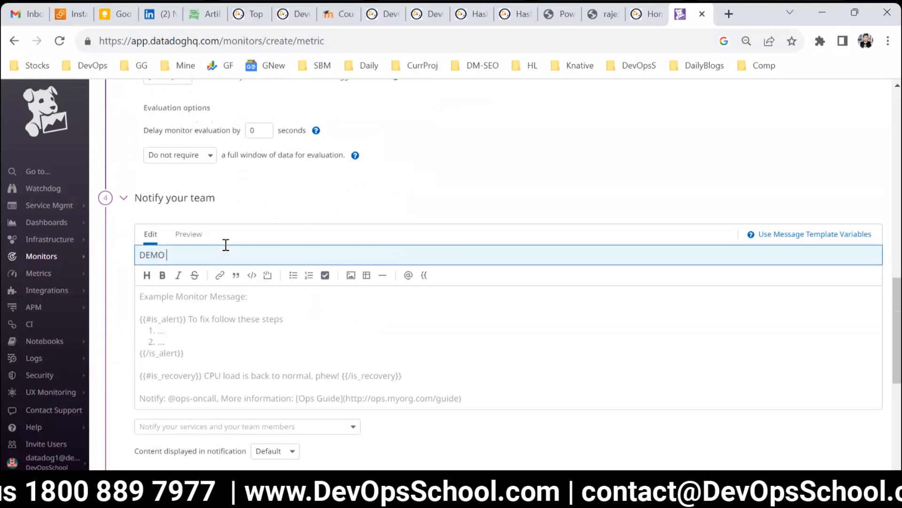
text(for Infra Alert)
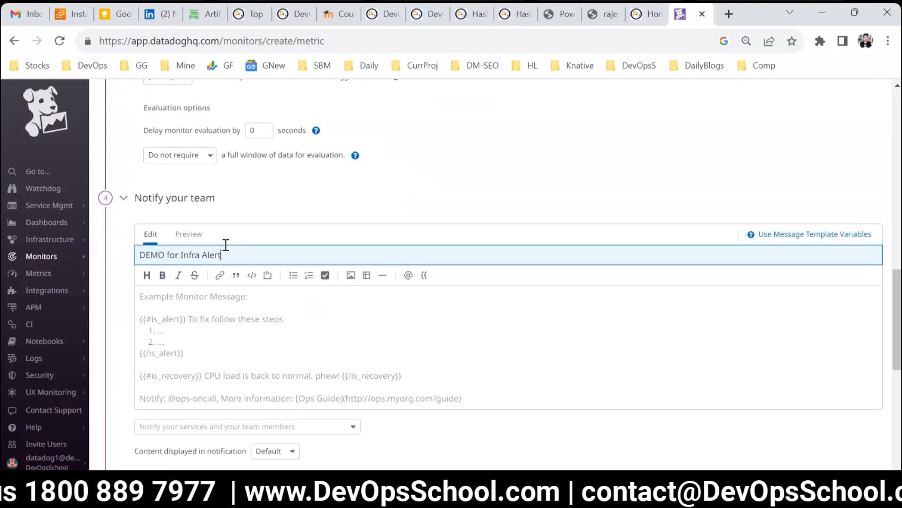
Step: Paste the monitor name repeatedly into the monitor message body
key(ctrl+a)
key(ctrl+v)
key(ctrl+v)
key(ctrl+v)
key(ctrl+v)
key(ctrl+v)
key(ctrl+v)
key(ctrl+v)
key(ctrl+v)
key(ctrl+v)
key(ctrl+v)
key(ctrl+v)
key(ctrl+v)
key(ctrl+v)
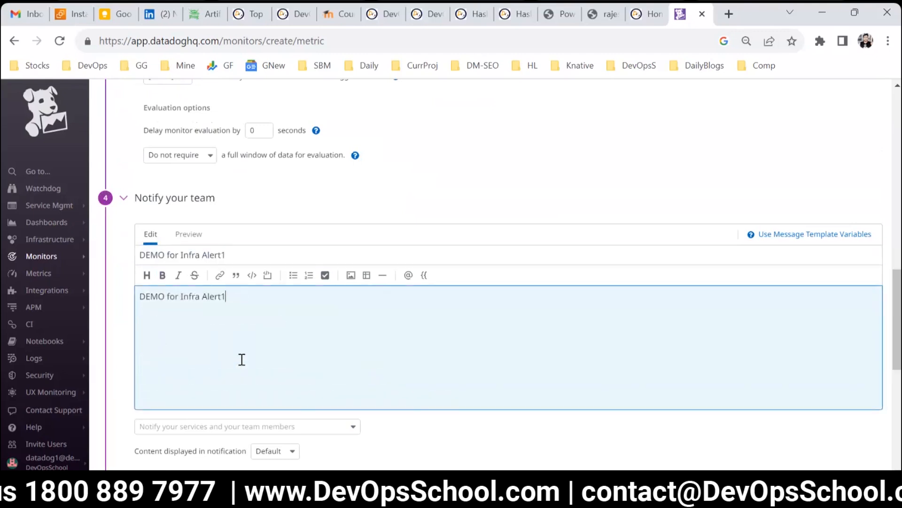
key(ctrl+v)
key(ctrl+v)
key(ctrl+v)
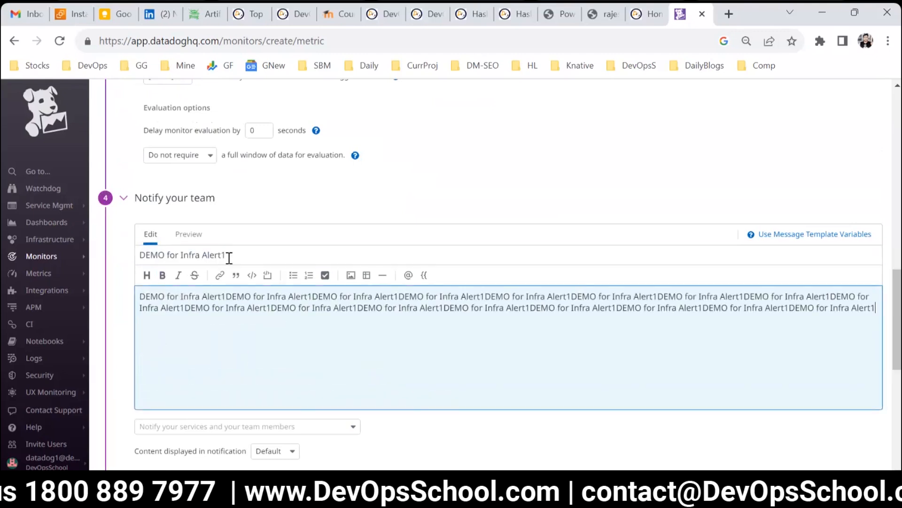
Step: Append {{host.name}} to the monitor name
click(238, 250)
text({{ho)
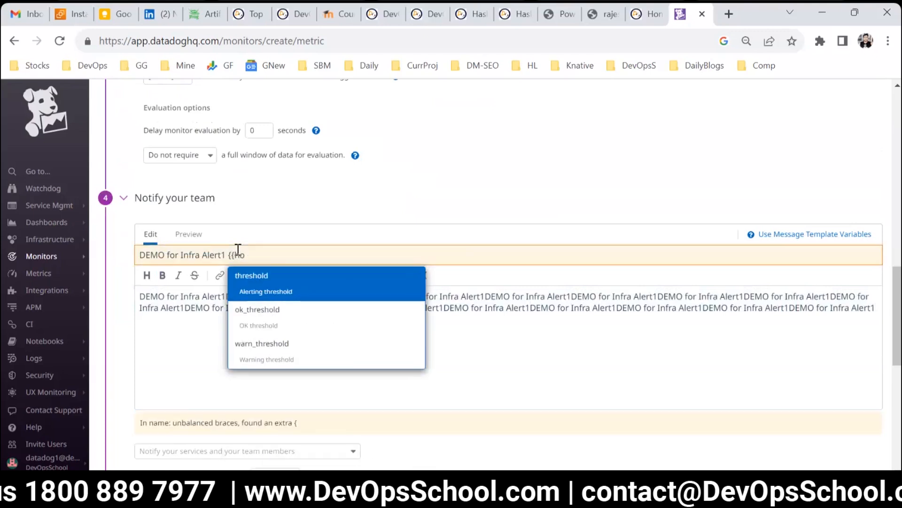
text(st.)
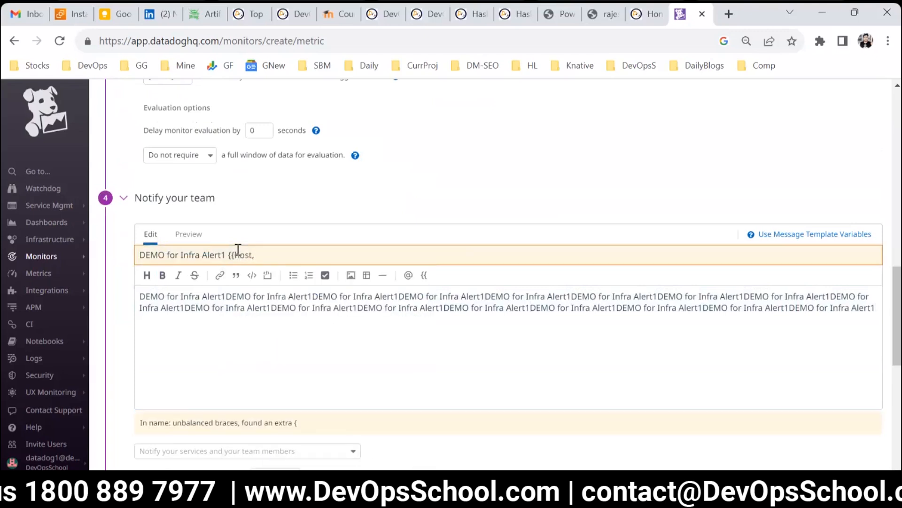
text(name}})
Step: Clear the monitor message body
click(306, 308)
key(ctrl+a)
key(BackSpace)
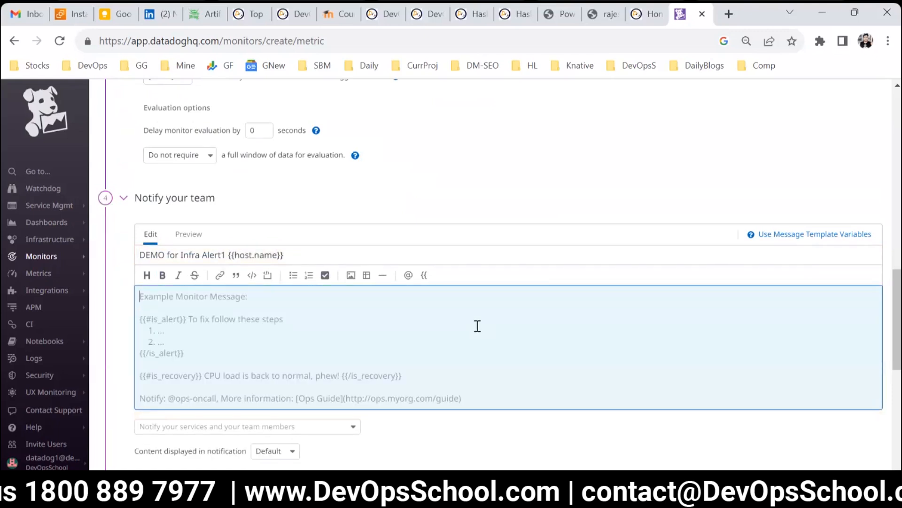
Step: Clear the monitor name and paste DEMO for Infra Alert1 {{host.name}} back in
click(345, 259)
key(ctrl+a)
key(ctrl+c)
key(BackSpace)
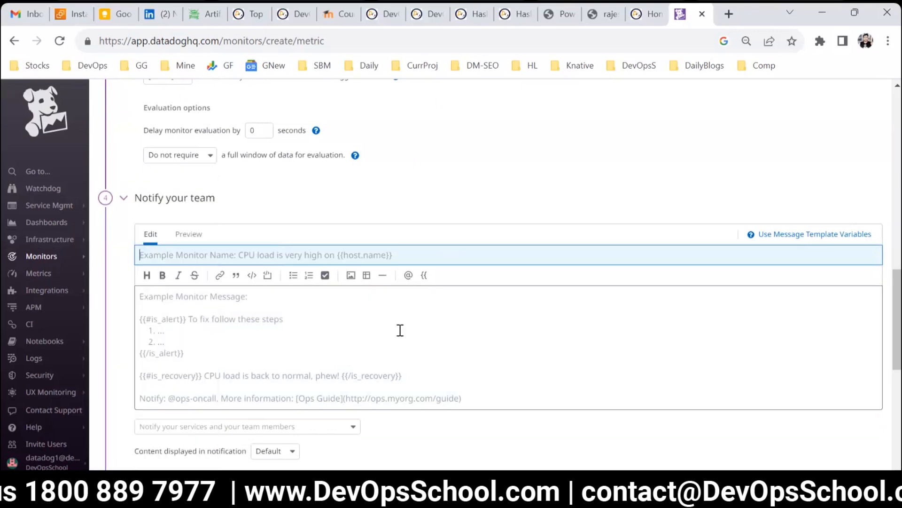
key(ctrl+v)
Step: Fill the monitor message by pasting DEMO for Infra Alert1 {{host.name}} several times
click(325, 370)
key(ctrl+v)
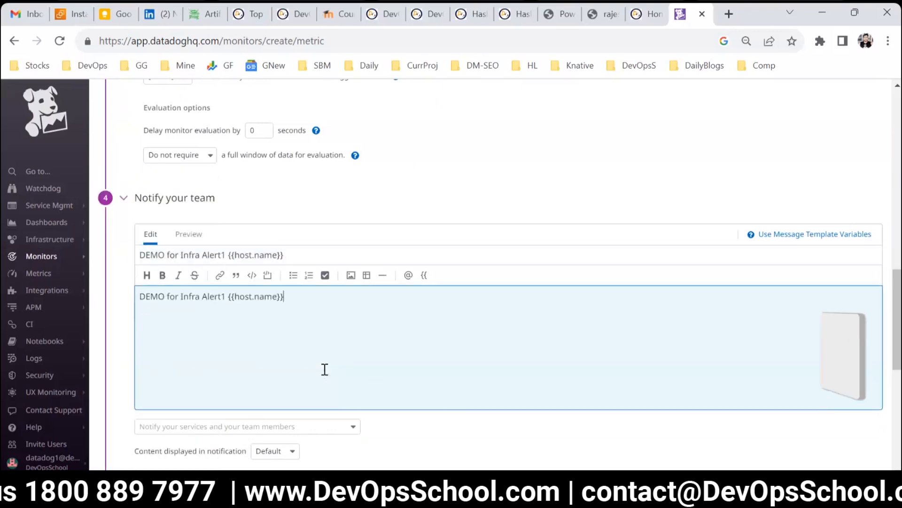
key(ctrl+v)
key(ctrl+v)
key(ctrl+v)
key(ctrl+v)
key(ctrl+v)
key(ctrl+v)
key(ctrl+v)
key(ctrl+v)
key(ctrl+v)
key(ctrl+v)
key(ctrl+v)
key(ctrl+v)
key(ctrl+v)
key(ctrl+v)
key(ctrl+v)
key(ctrl+v)
key(ctrl+v)
key(ctrl+v)
key(ctrl+v)
key(ctrl+v)
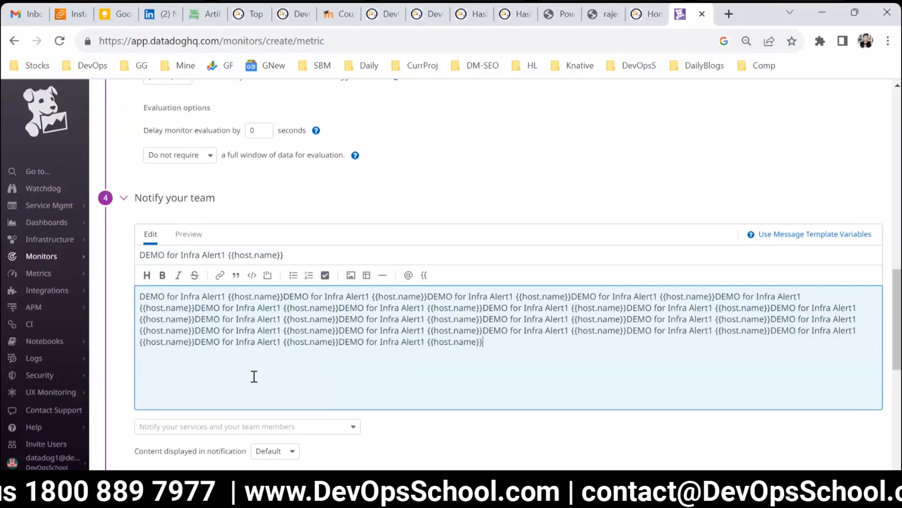
Step: Review the preview graph, alert thresholds and recovery threshold options of the monitor
scroll(254, 376, up, 9)
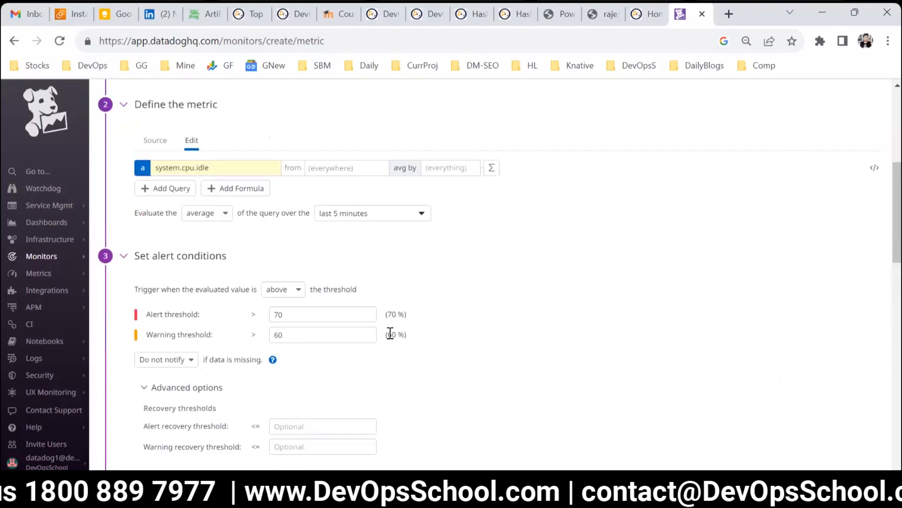
scroll(390, 334, down, 3)
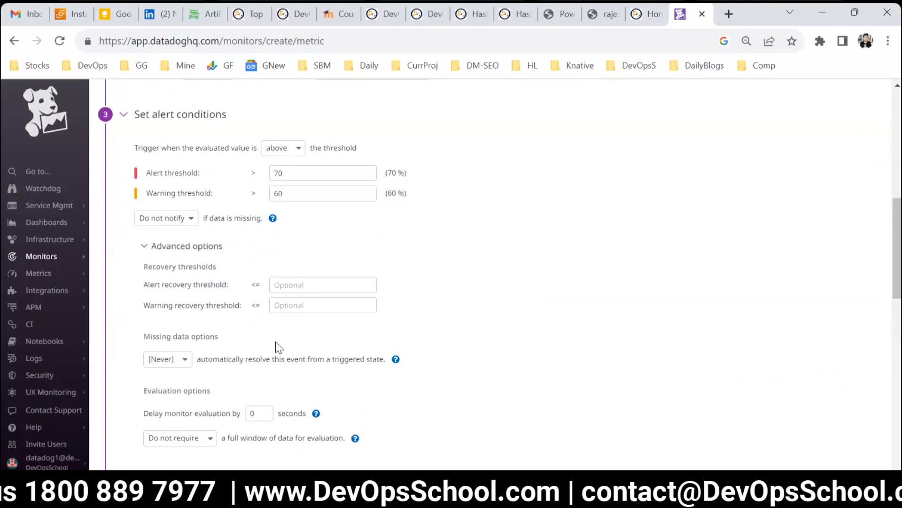
scroll(328, 332, up, 10)
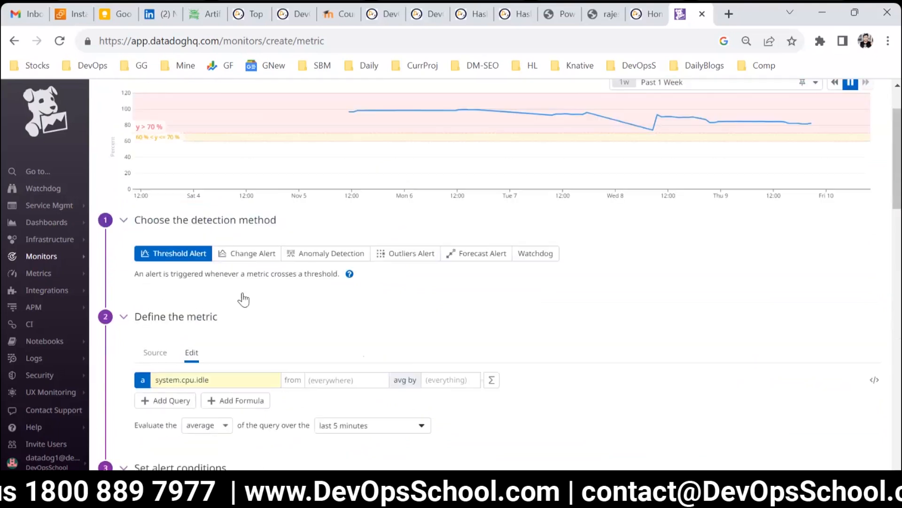
scroll(233, 269, down, 5)
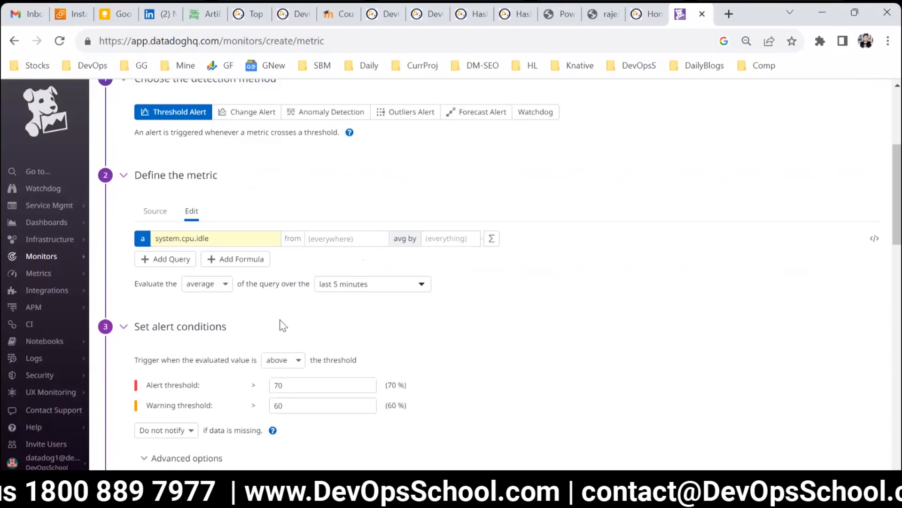
scroll(280, 324, down, 5)
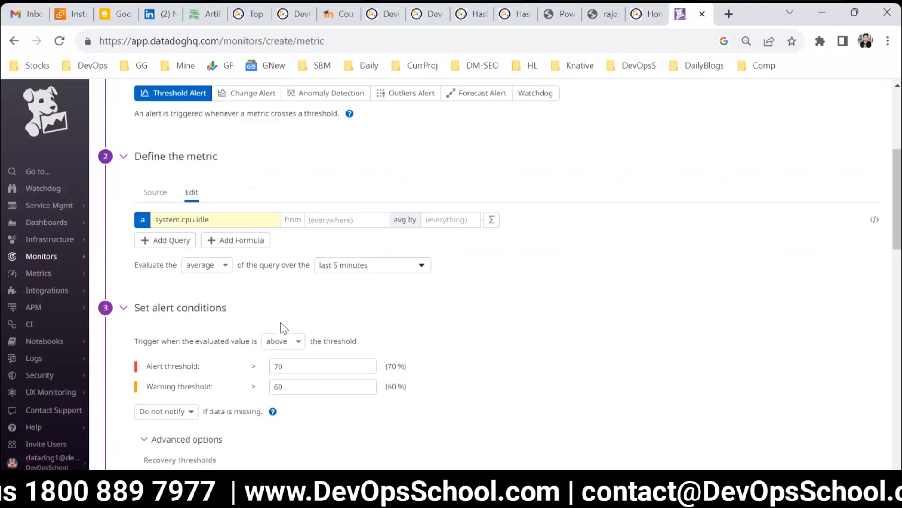
drag(146, 284, 343, 300)
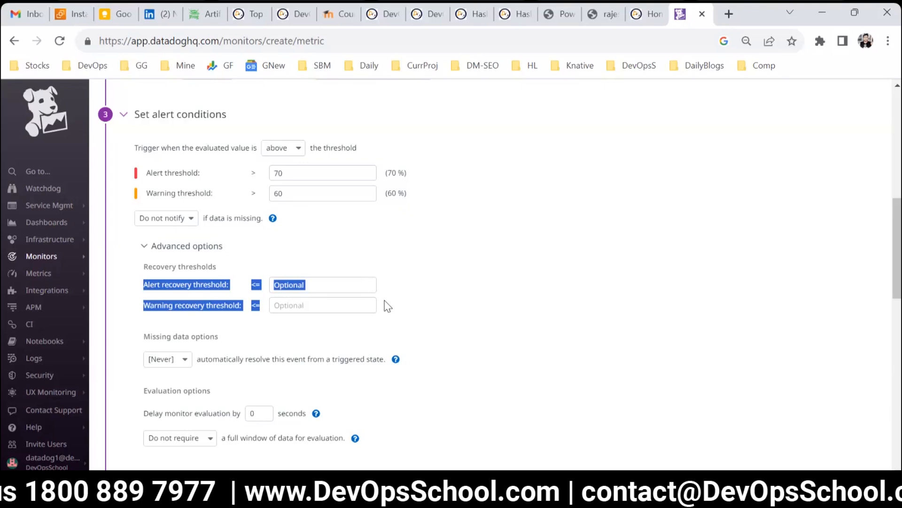
scroll(385, 302, up, 12)
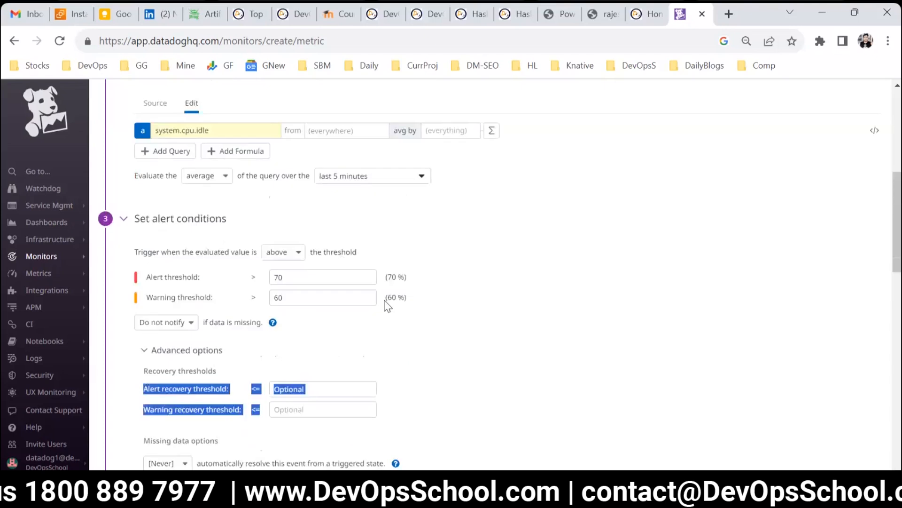
scroll(383, 301, down, 15)
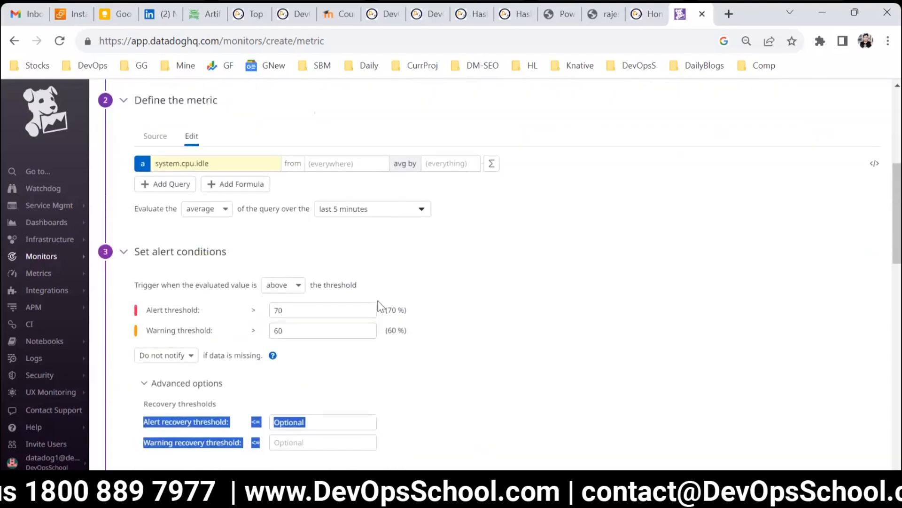
scroll(381, 306, up, 3)
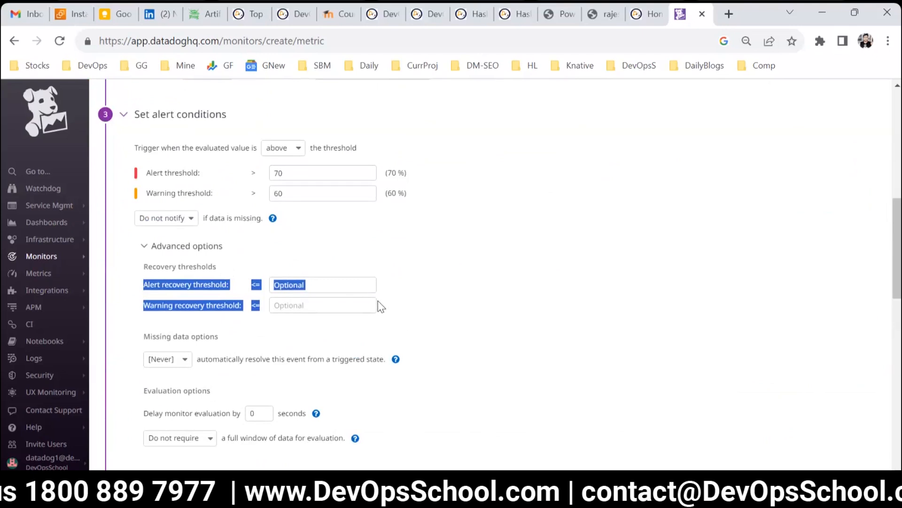
scroll(235, 366, down, 2)
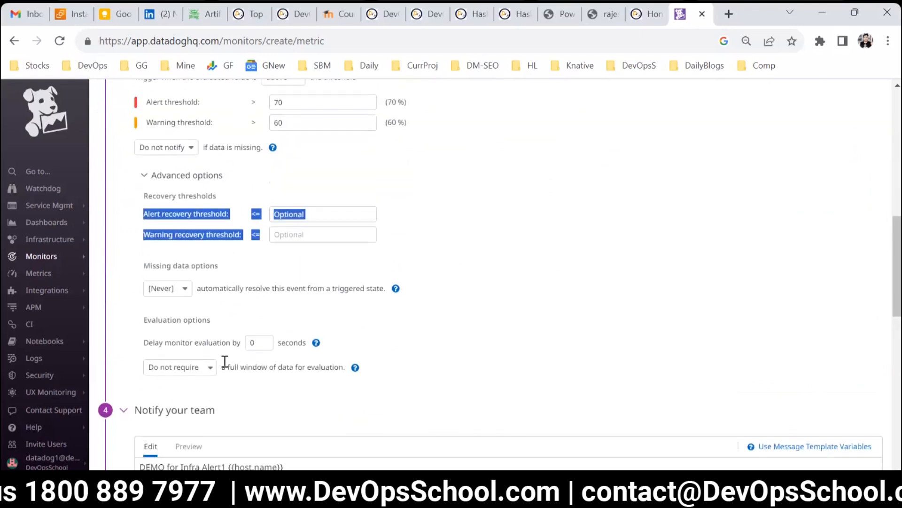
Step: Review the metric evaluation settings and the rolling and cumulative window choices for the query timeframe
scroll(234, 372, up, 6)
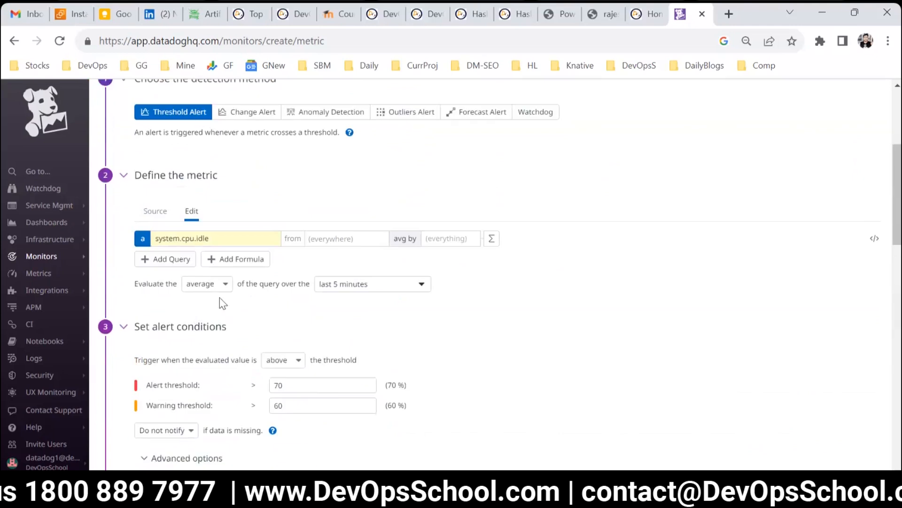
drag(244, 283, 311, 287)
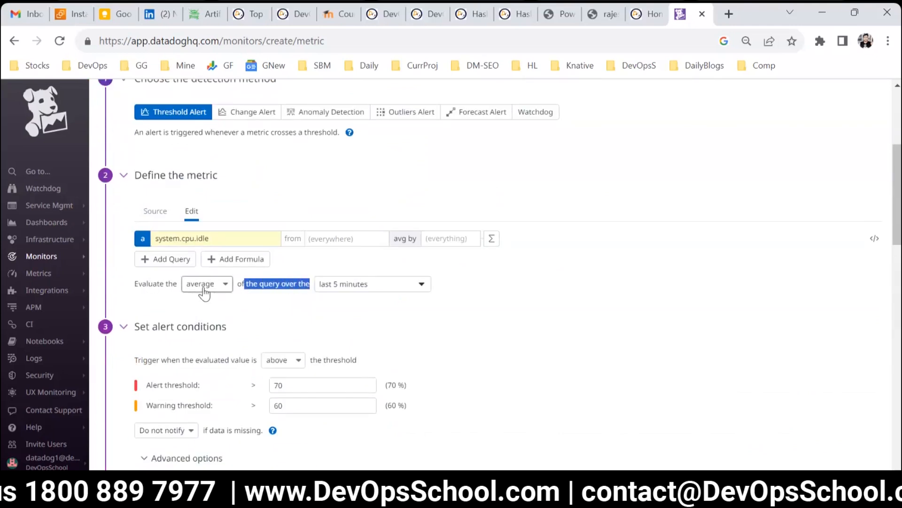
click(264, 284)
drag(264, 284, 306, 284)
click(336, 285)
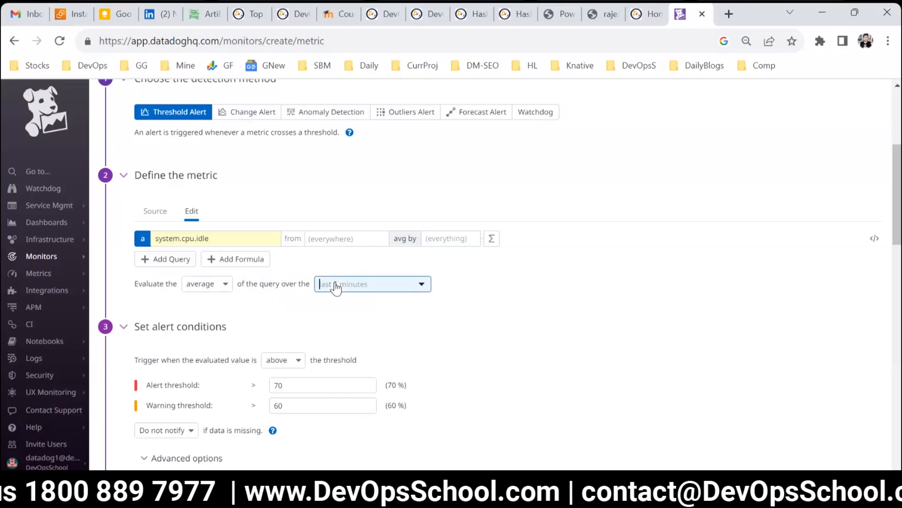
mouse_move(357, 317)
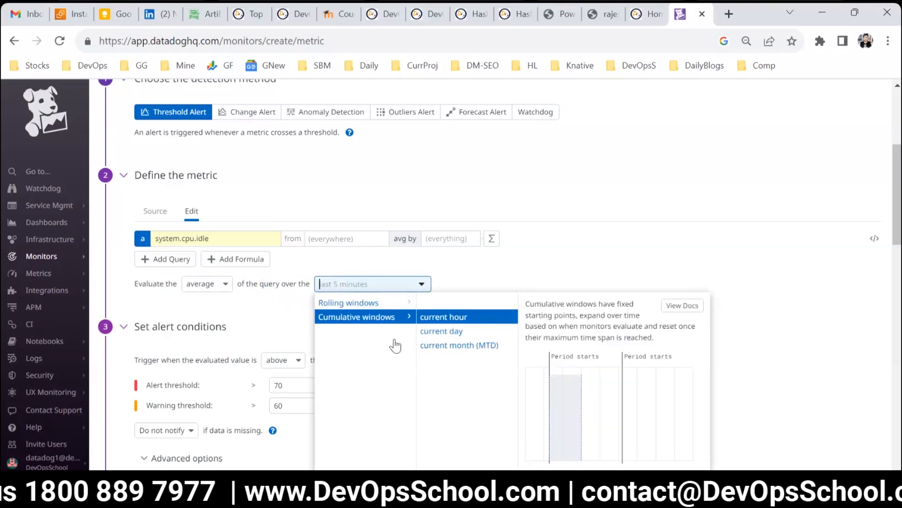
click(283, 314)
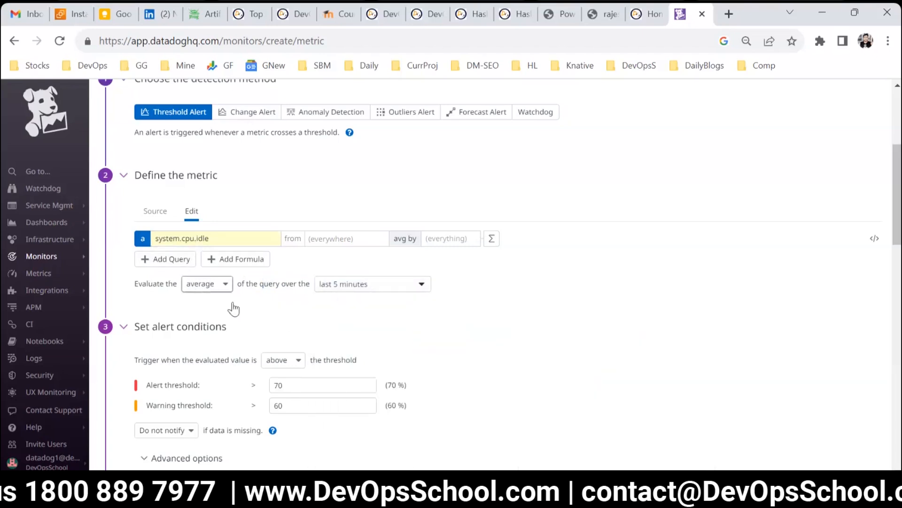
Step: Review the missing data and evaluation options under the monitor's advanced options
scroll(277, 335, down, 4)
scroll(157, 354, down, 2)
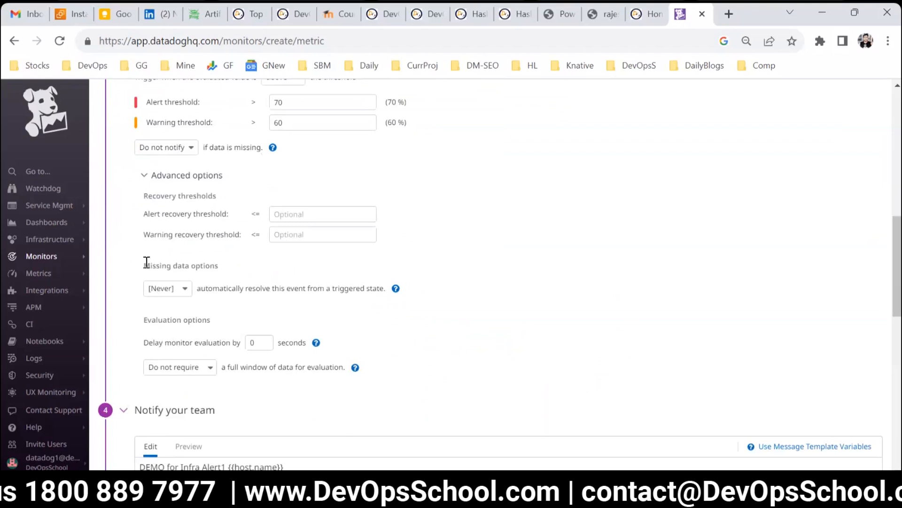
drag(151, 320, 242, 343)
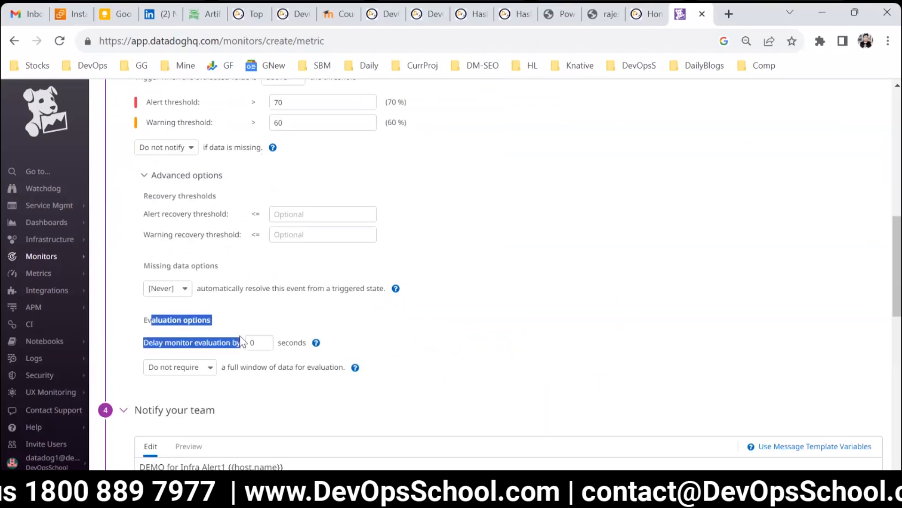
drag(164, 343, 329, 369)
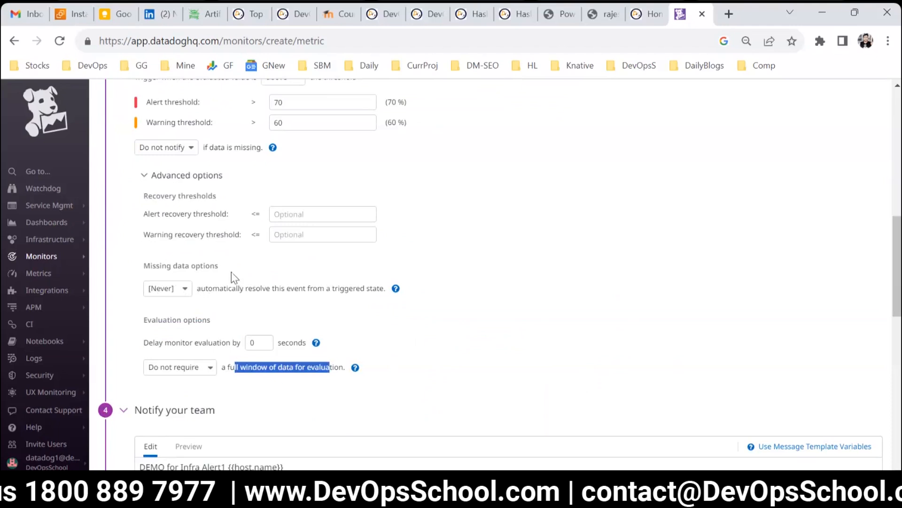
scroll(244, 326, up, 1)
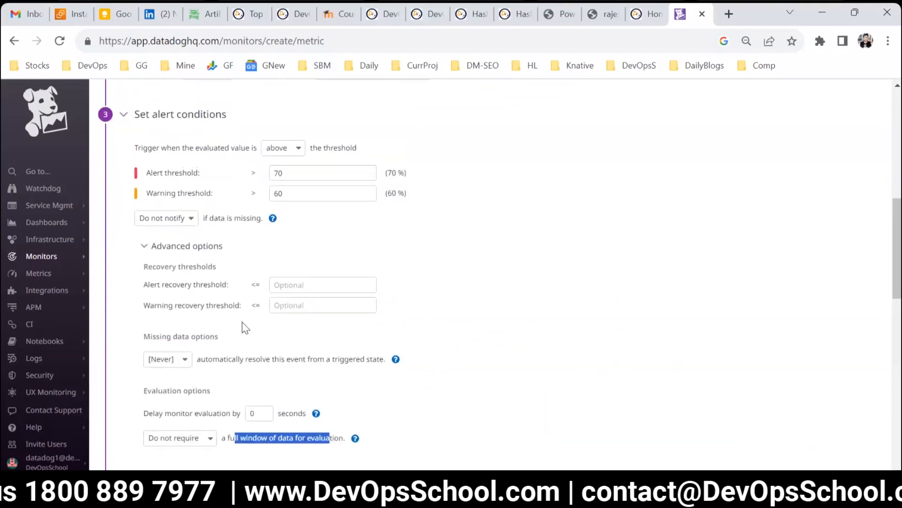
scroll(244, 326, down, 3)
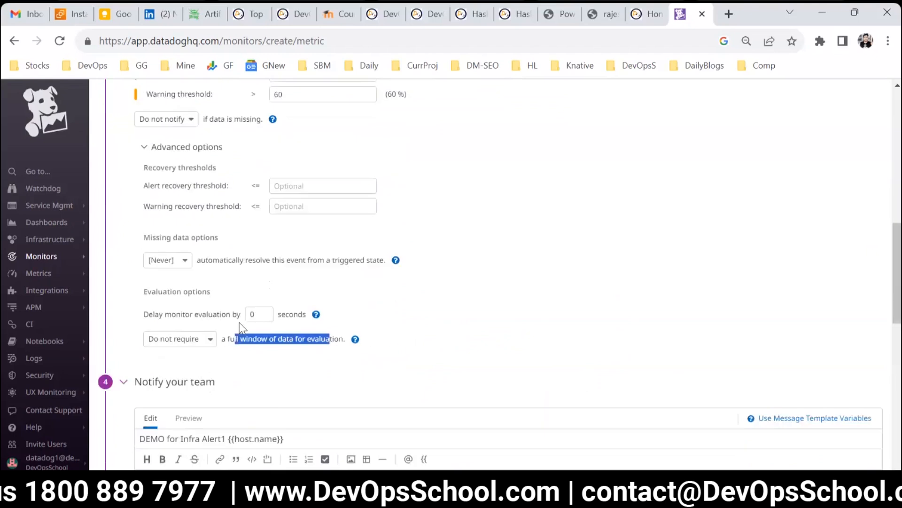
scroll(279, 258, down, 3)
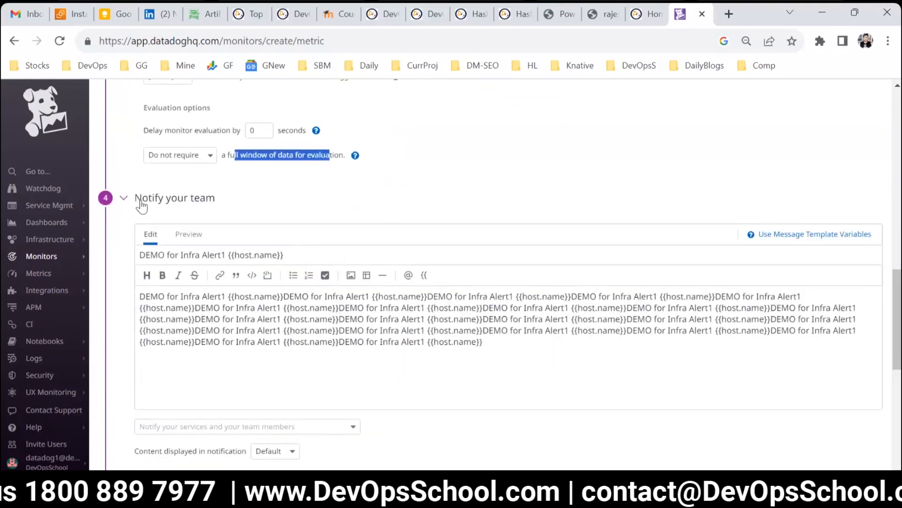
Step: Review the monitor name, message body and the message template variables help
click(233, 363)
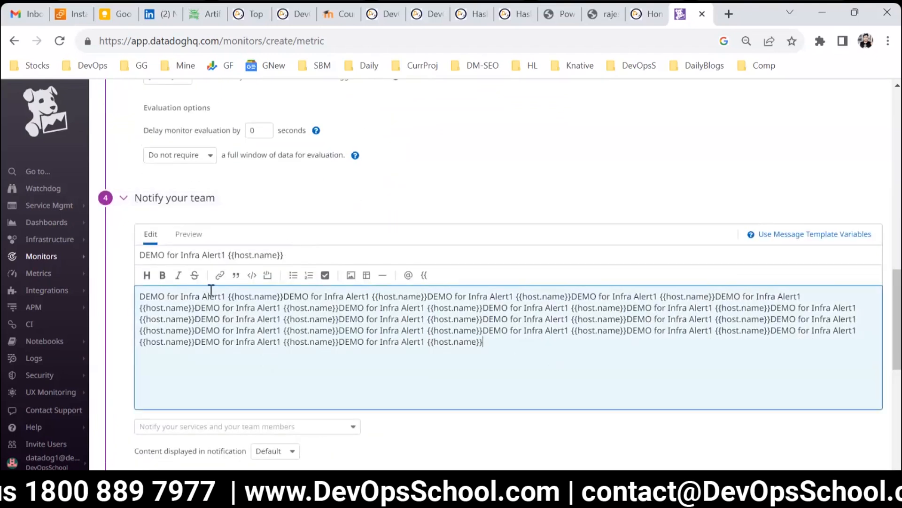
key(ctrl+a)
drag(308, 256, 135, 253)
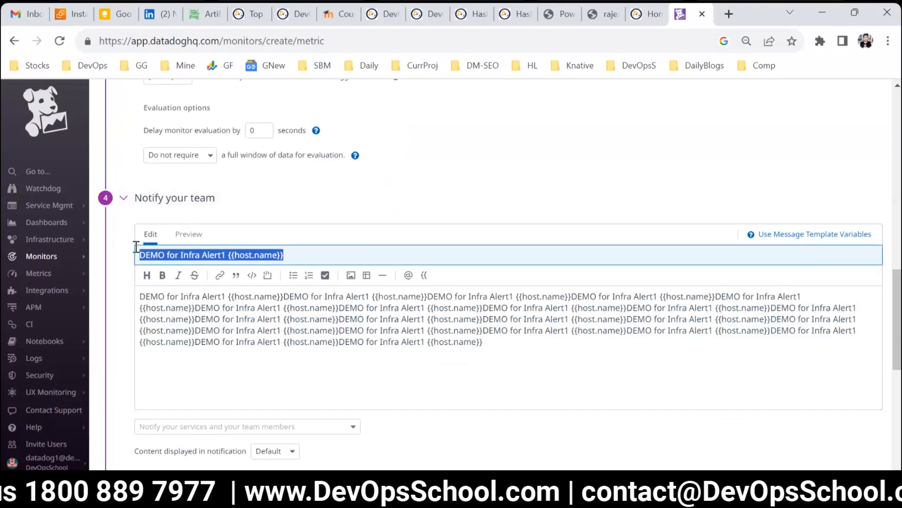
click(264, 350)
drag(230, 255, 385, 261)
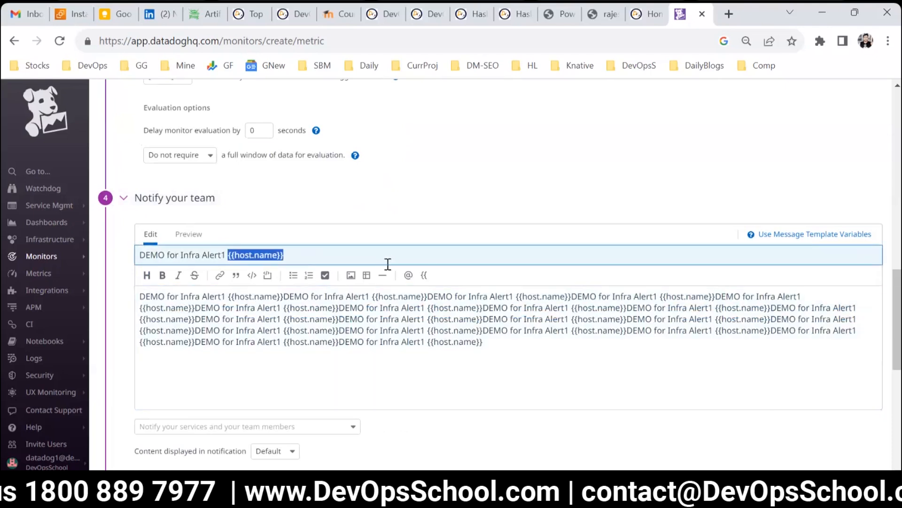
click(421, 347)
drag(293, 256, 220, 247)
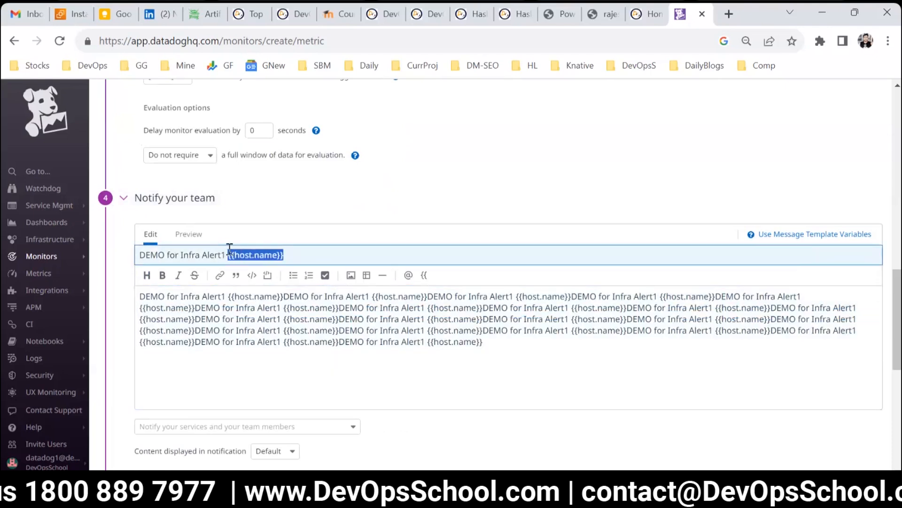
click(770, 241)
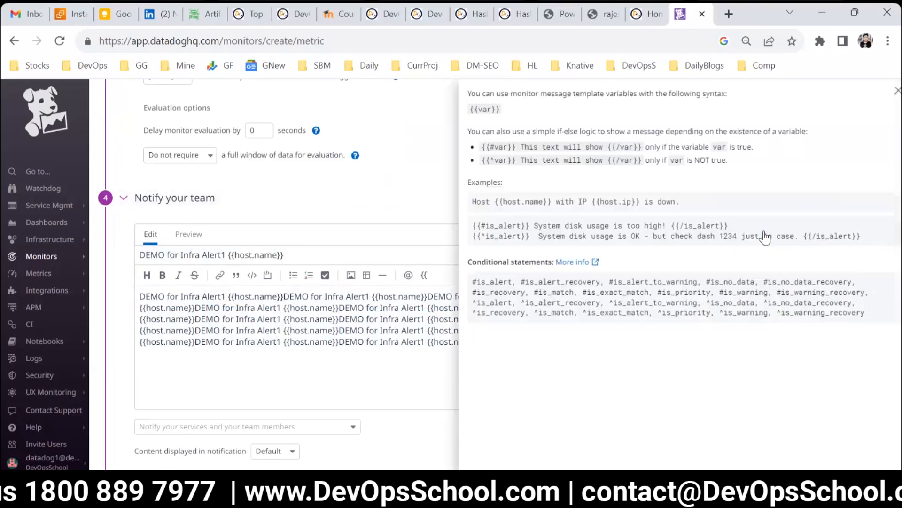
drag(529, 131, 490, 127)
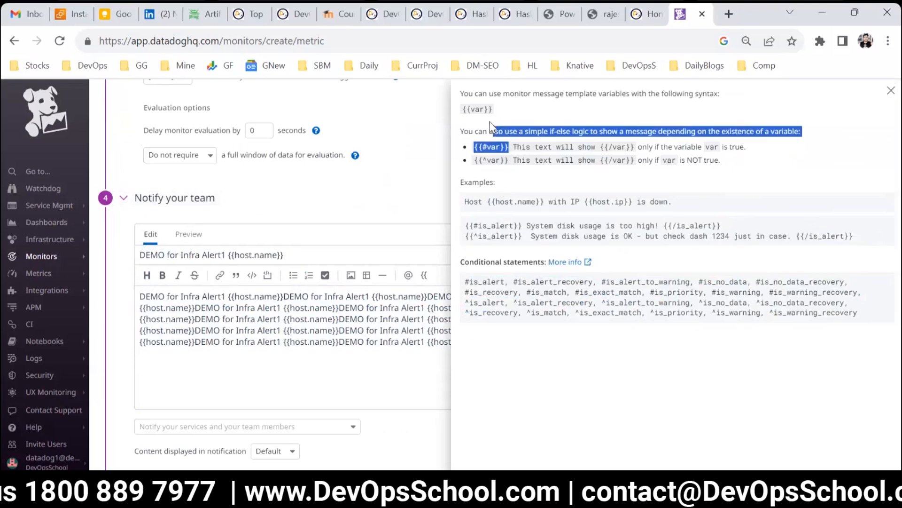
click(891, 90)
Step: Create the system.cpu.idle metric monitor
scroll(370, 298, down, 5)
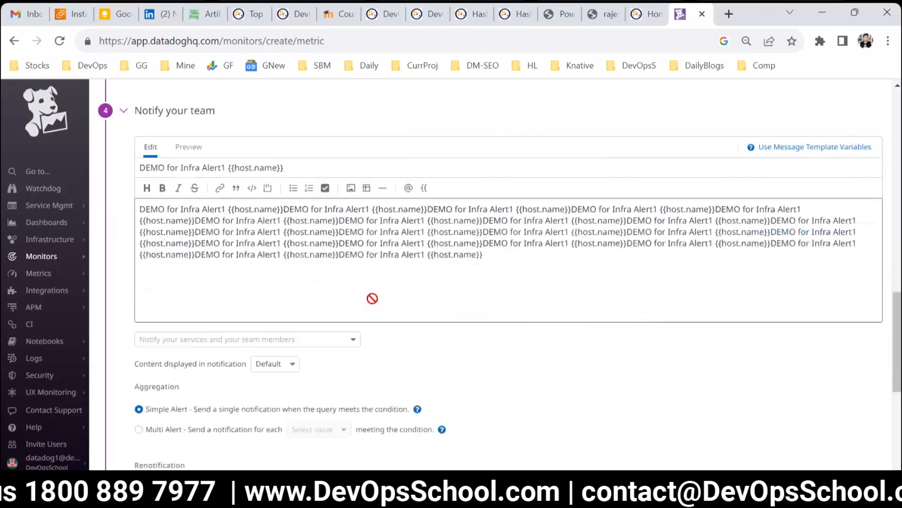
scroll(378, 299, up, 2)
scroll(336, 328, down, 2)
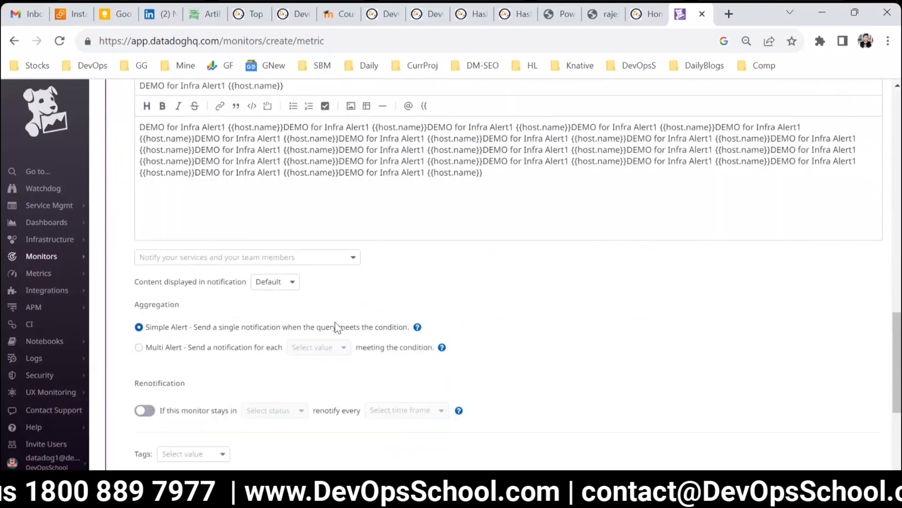
scroll(272, 334, down, 3)
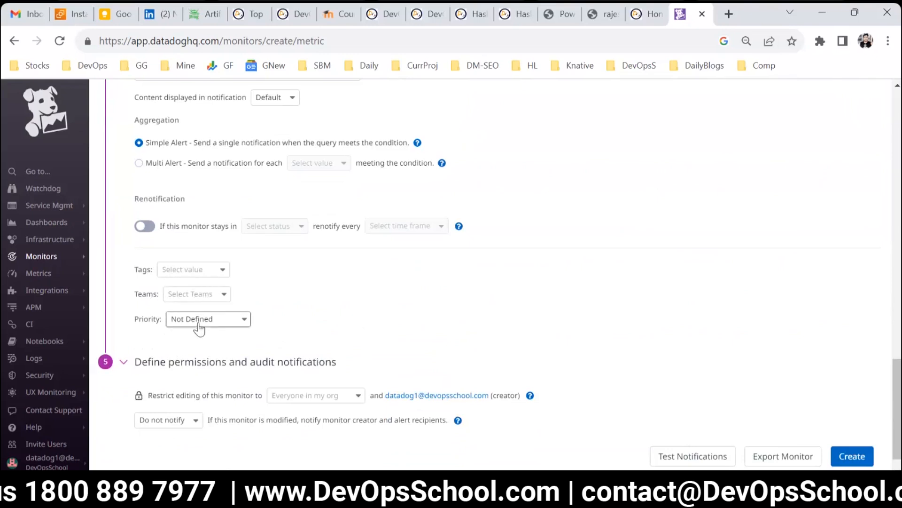
scroll(171, 320, up, 4)
scroll(217, 264, down, 5)
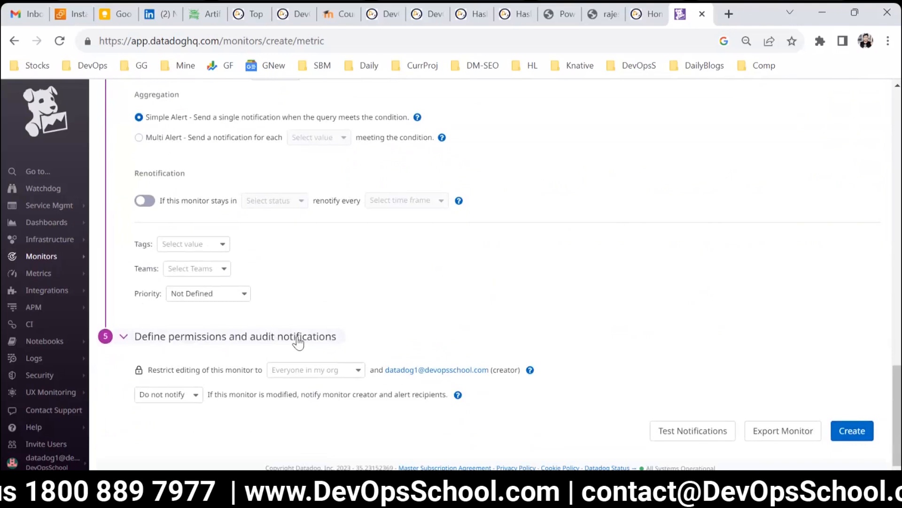
click(843, 435)
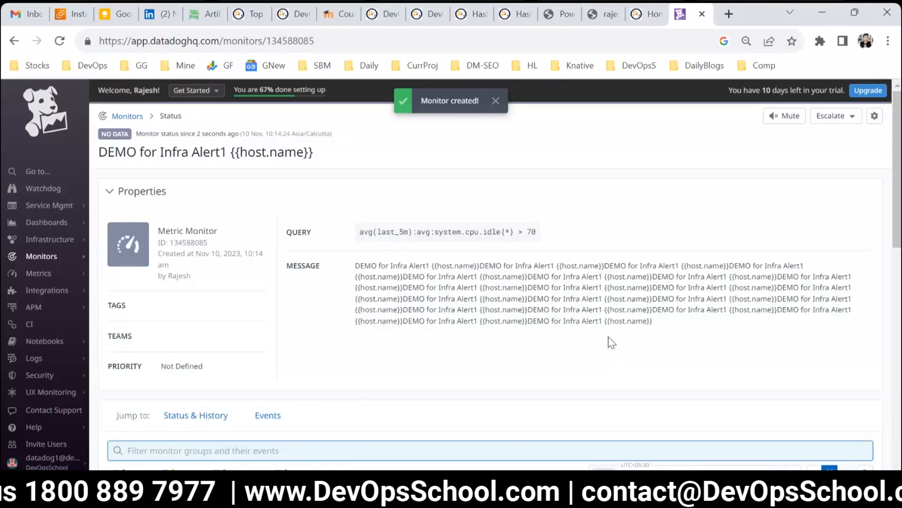
Step: Start a new APM monitor from the monitors list
click(52, 258)
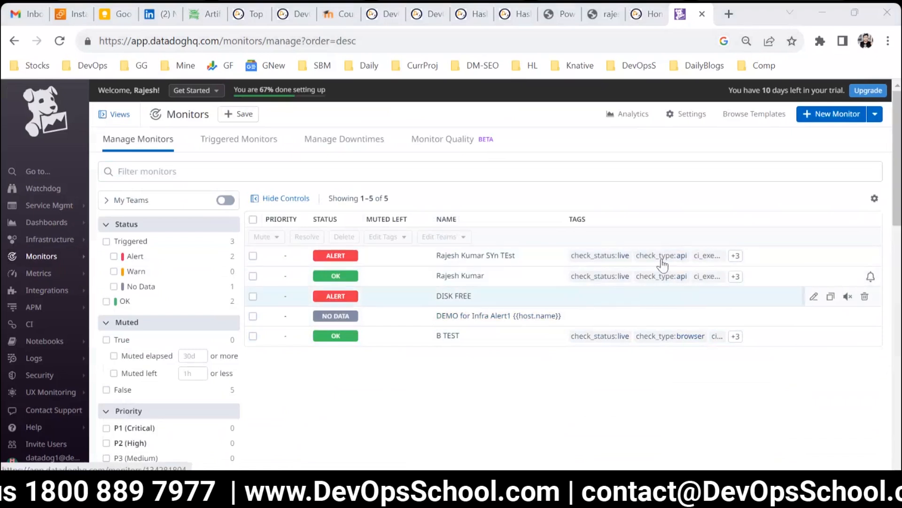
click(827, 115)
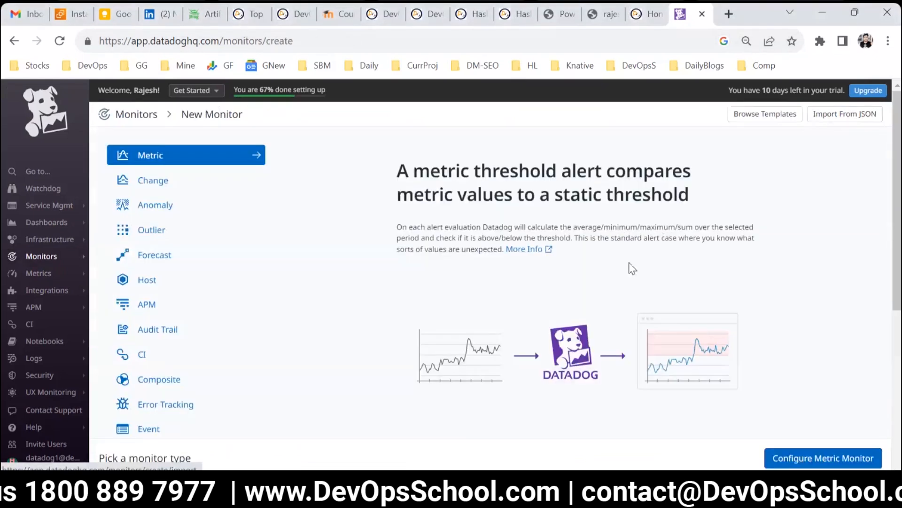
click(151, 303)
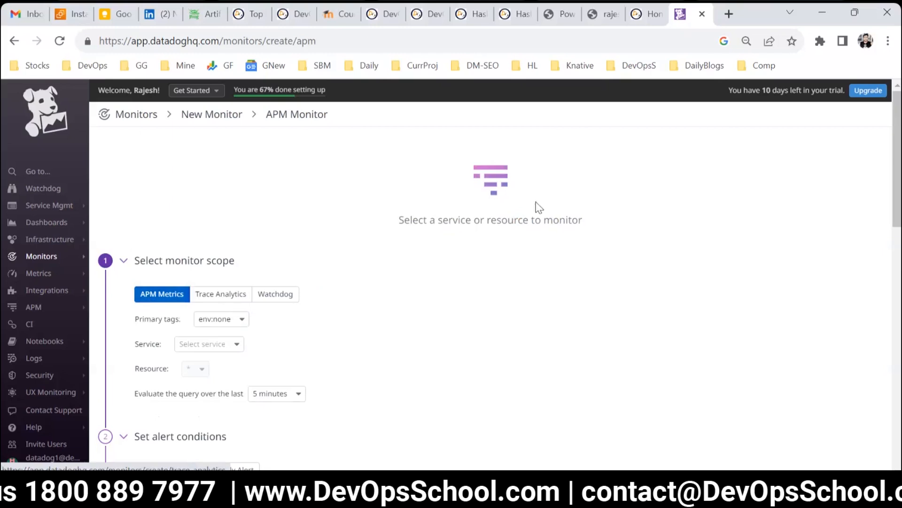
Step: Scope the APM monitor to primary tag env:prod and service devopsschool
drag(443, 179, 566, 225)
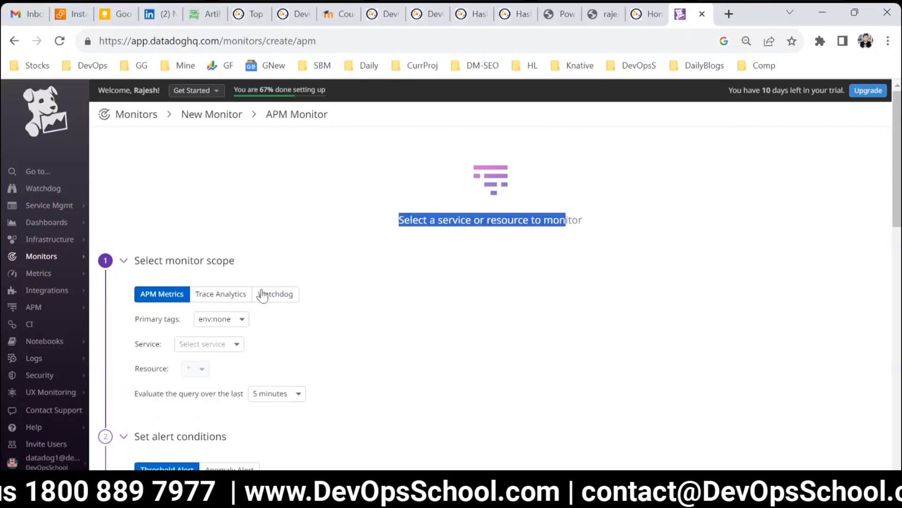
click(231, 323)
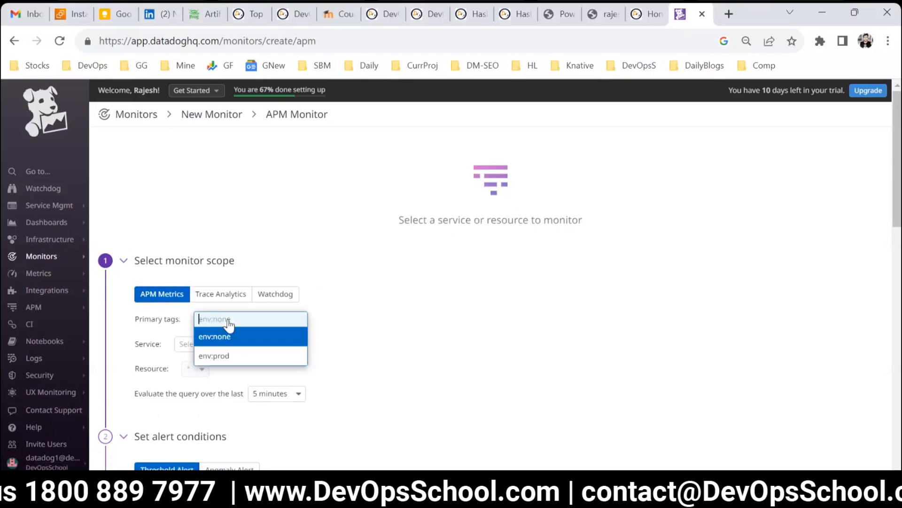
click(224, 354)
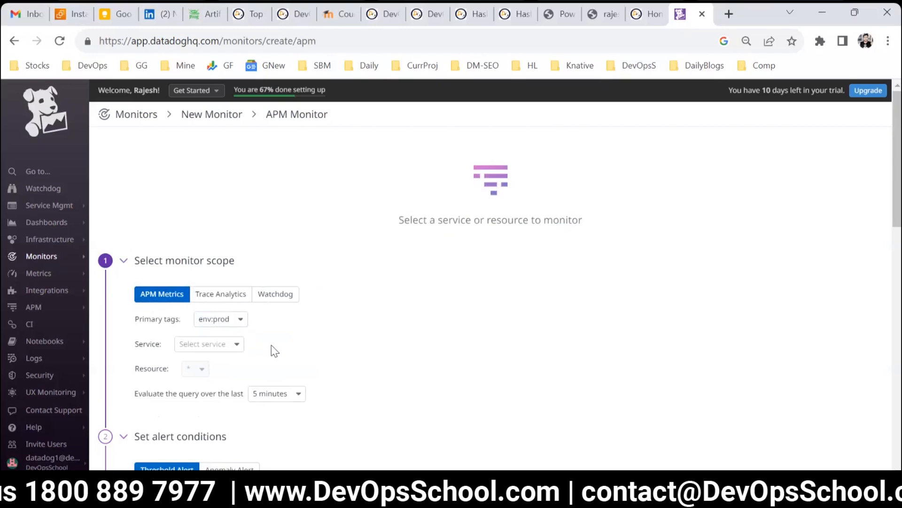
scroll(272, 345, down, 2)
click(208, 274)
click(202, 290)
scroll(451, 310, up, 2)
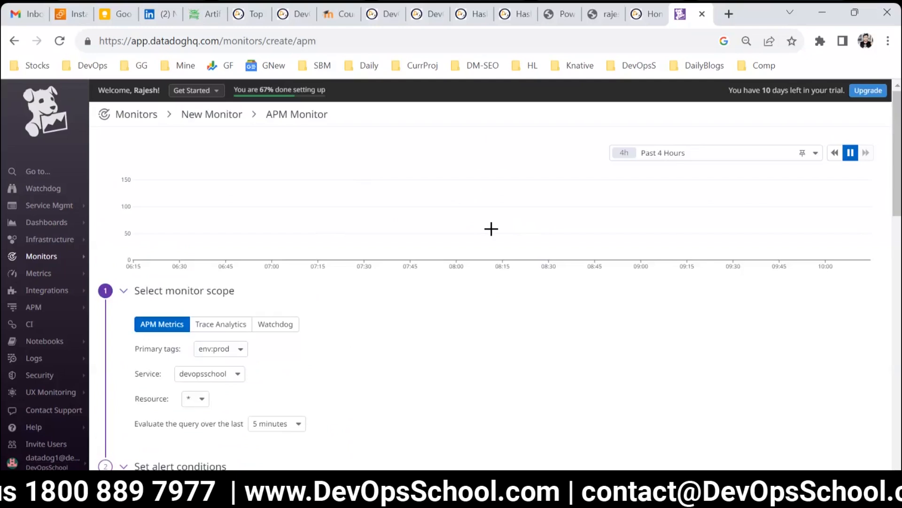
Step: Change the preview graph's time range to Past 1 Week
click(671, 157)
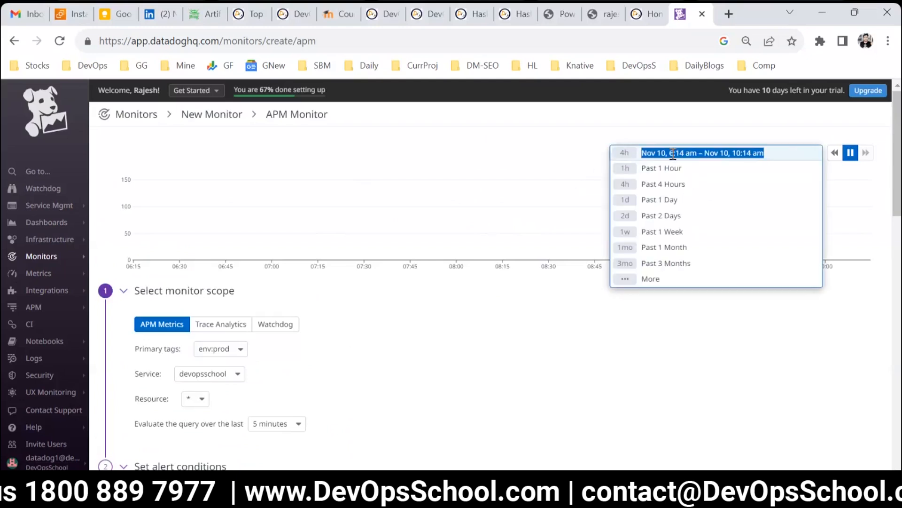
click(660, 231)
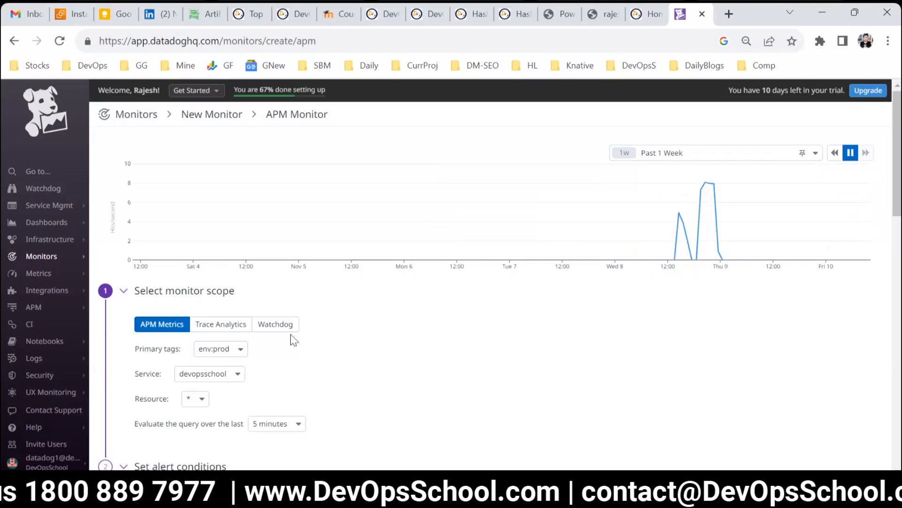
scroll(294, 335, down, 2)
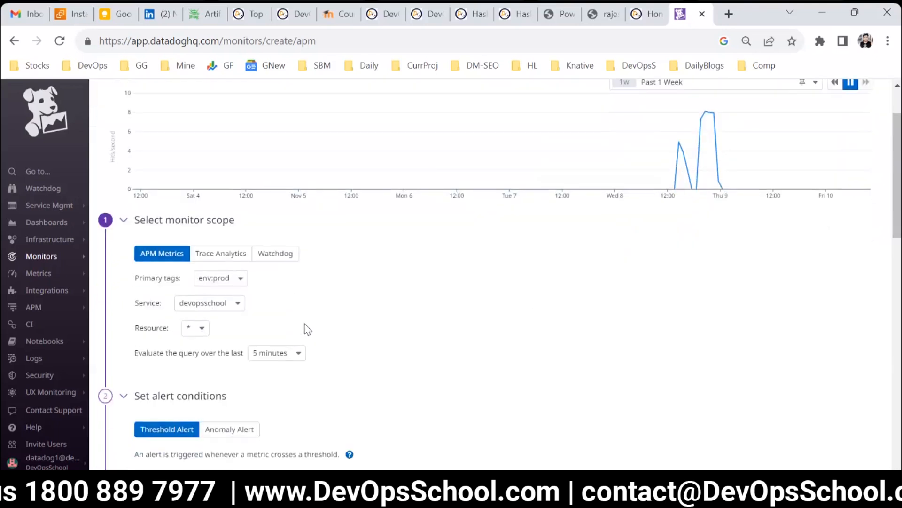
scroll(307, 329, down, 2)
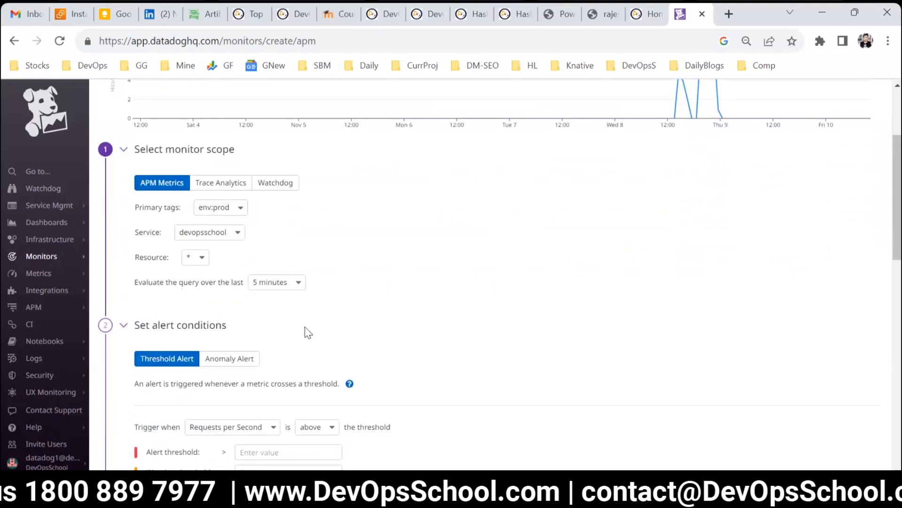
scroll(286, 306, up, 4)
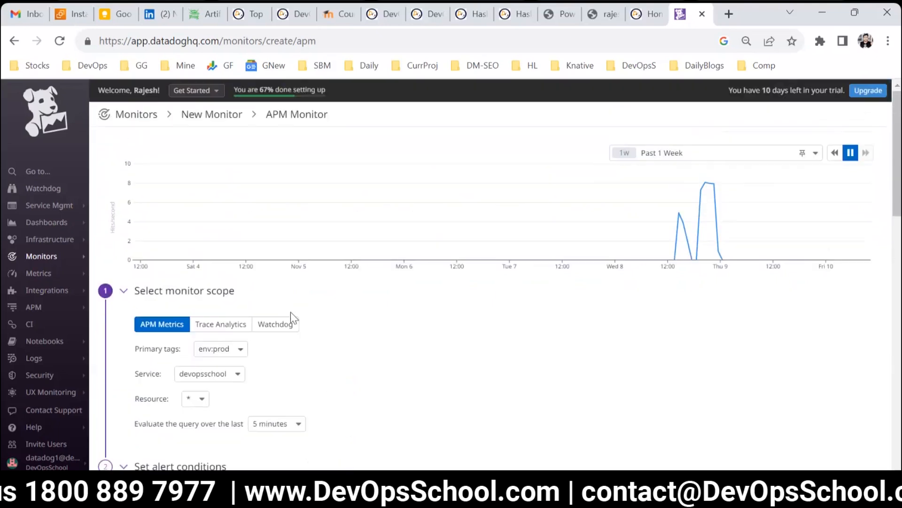
Step: Examine the APM monitor's alert condition settings
scroll(290, 312, down, 8)
click(240, 325)
drag(131, 283, 183, 291)
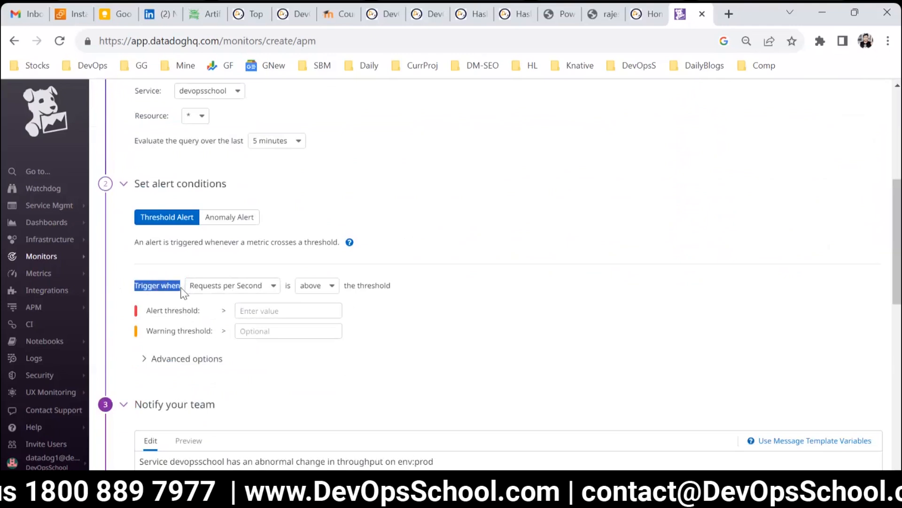
Step: Set the APM monitor to trigger when Requests per Second is below the threshold
drag(133, 286, 210, 292)
click(210, 287)
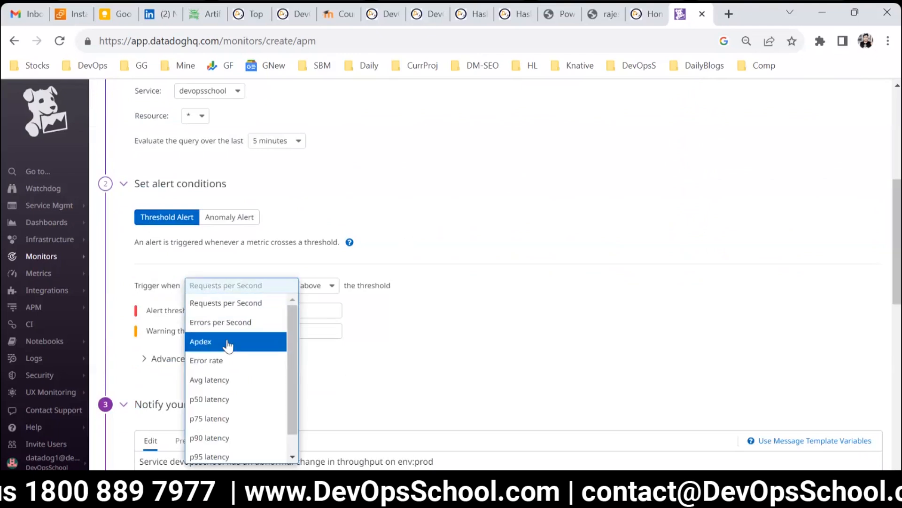
scroll(242, 376, down, 1)
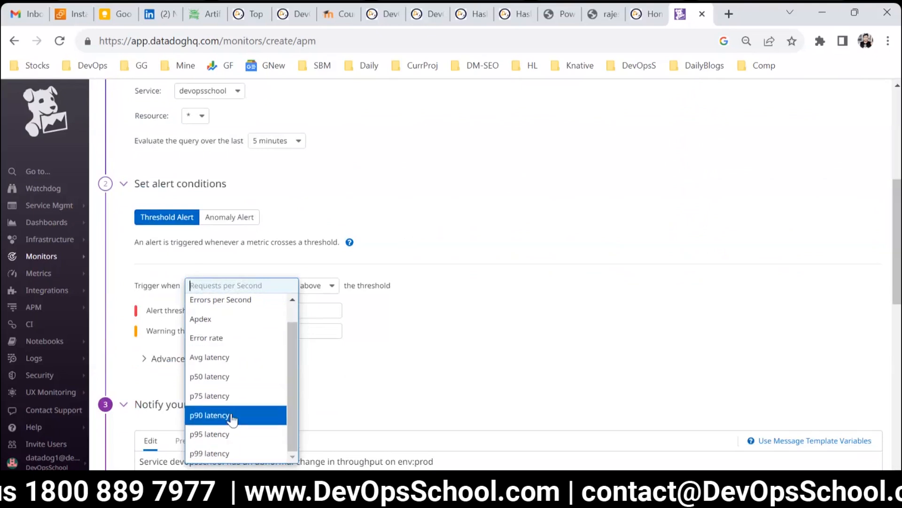
scroll(233, 418, up, 1)
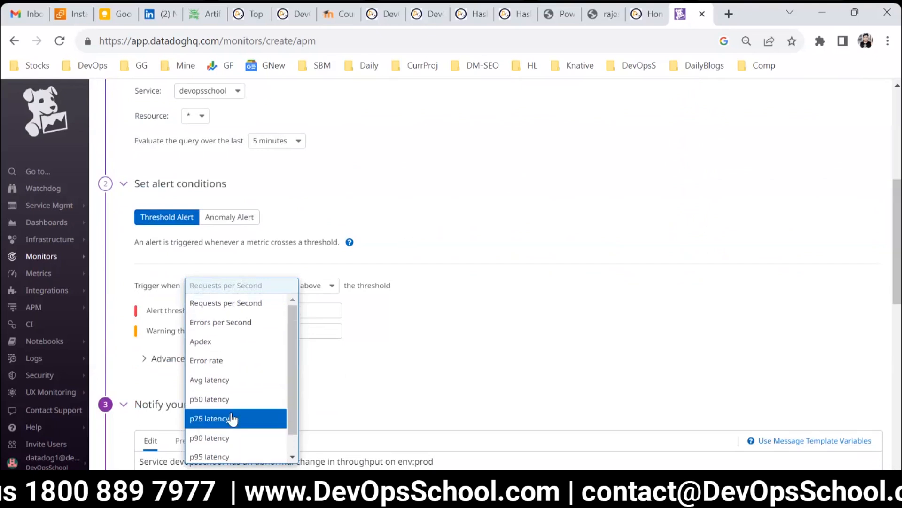
click(225, 303)
scroll(417, 341, up, 1)
scroll(321, 328, down, 1)
click(310, 290)
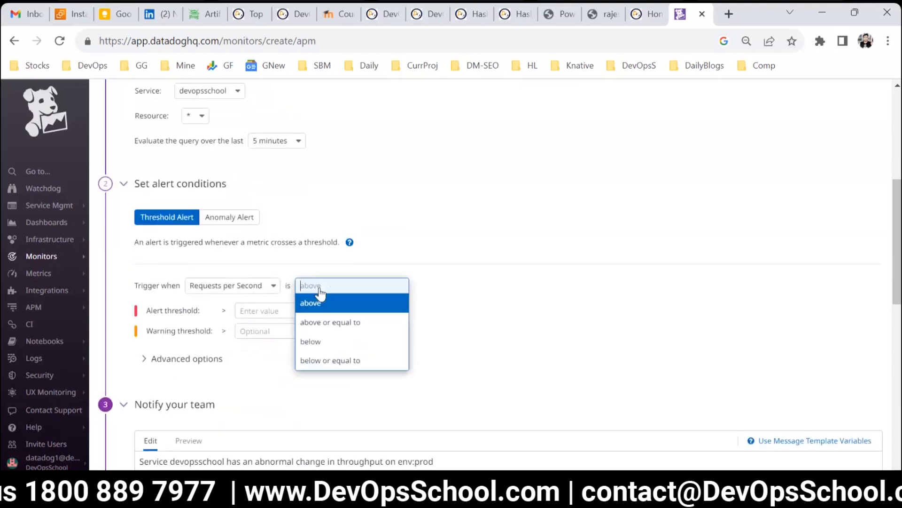
click(316, 342)
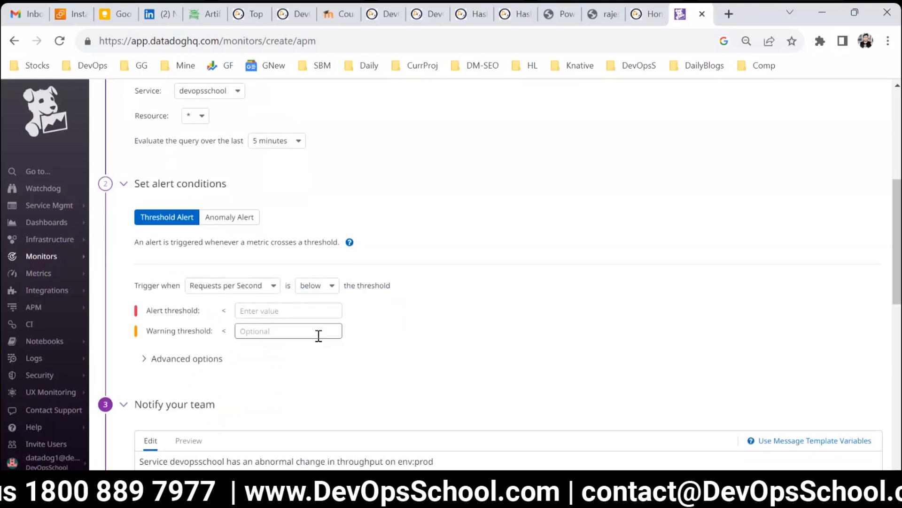
Step: Set the alert threshold to 100 and the warning threshold to 110
scroll(611, 263, up, 4)
scroll(407, 354, down, 5)
click(262, 259)
click(261, 240)
text(100)
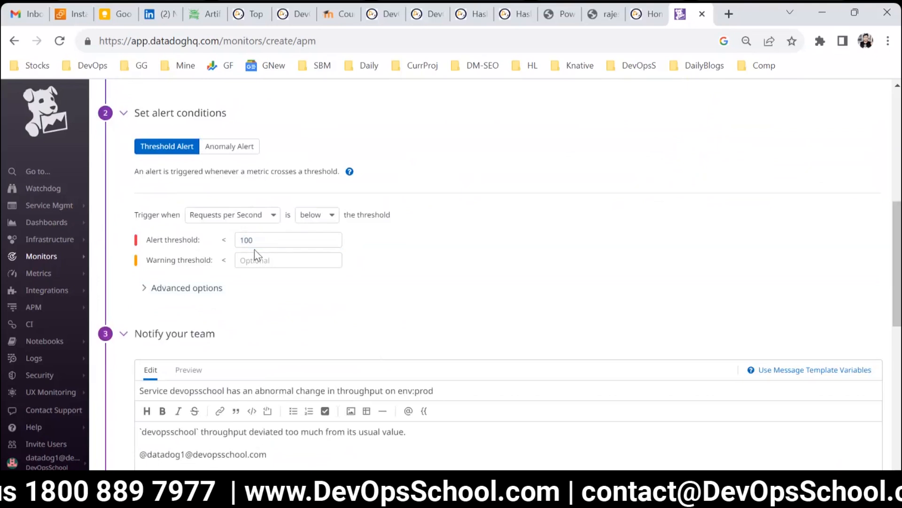
click(262, 259)
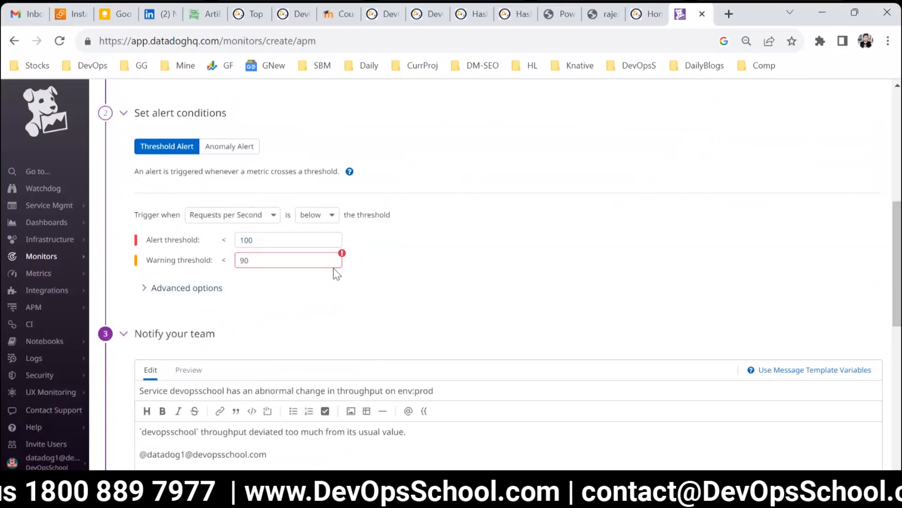
click(301, 277)
text(1109)
click(755, 136)
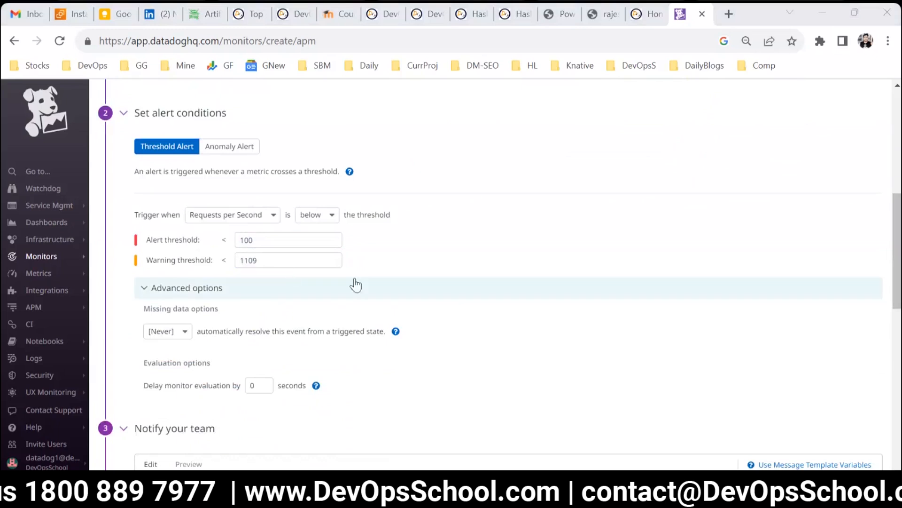
click(291, 262)
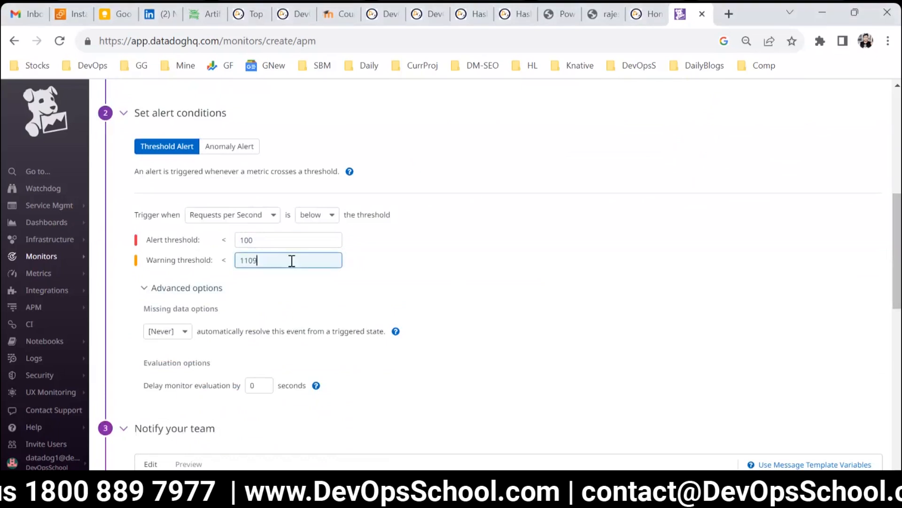
click(500, 269)
Step: Review the monitor's preview graph and notification message, then create the APM monitor
scroll(499, 320, up, 8)
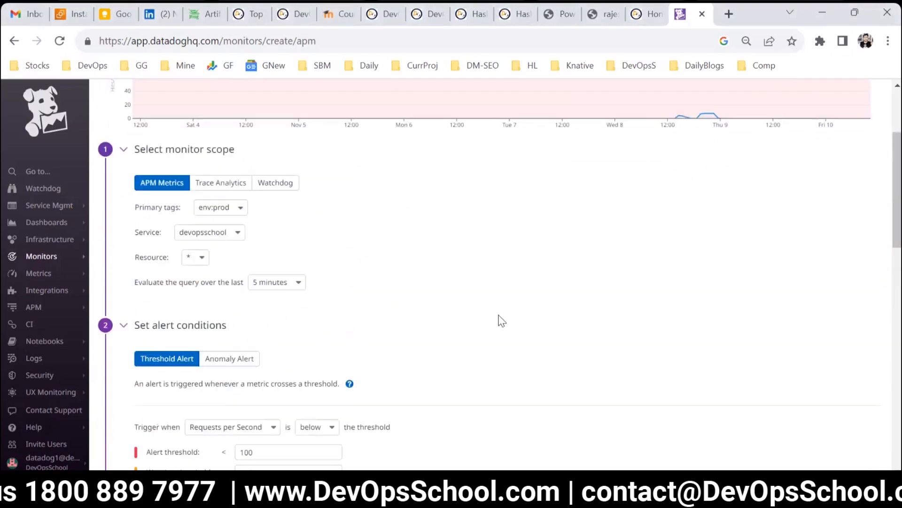
scroll(314, 361, down, 4)
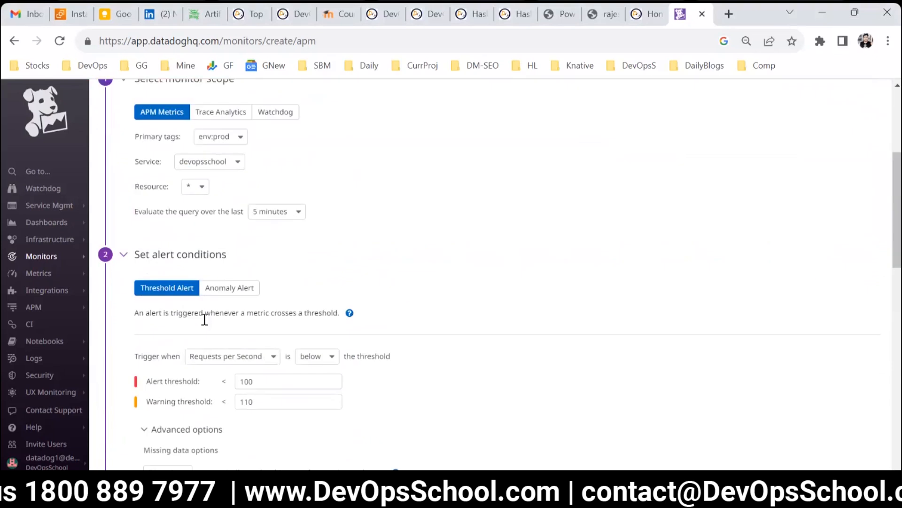
scroll(282, 378, up, 4)
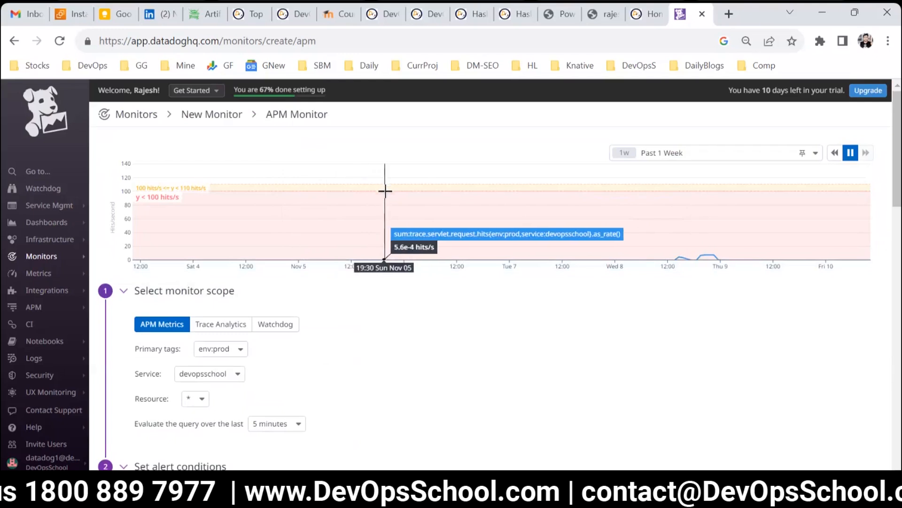
scroll(433, 344, down, 5)
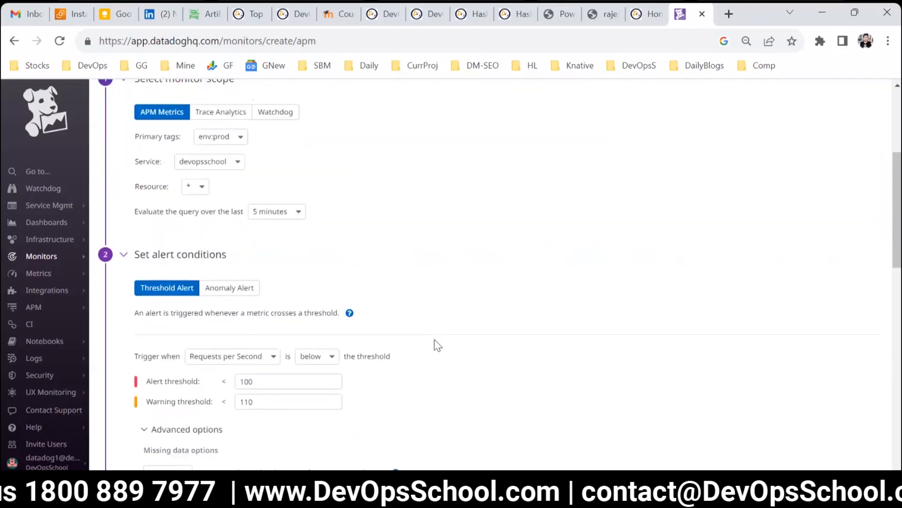
scroll(434, 343, down, 6)
drag(445, 343, 79, 332)
click(305, 431)
drag(184, 386, 124, 383)
scroll(383, 404, down, 9)
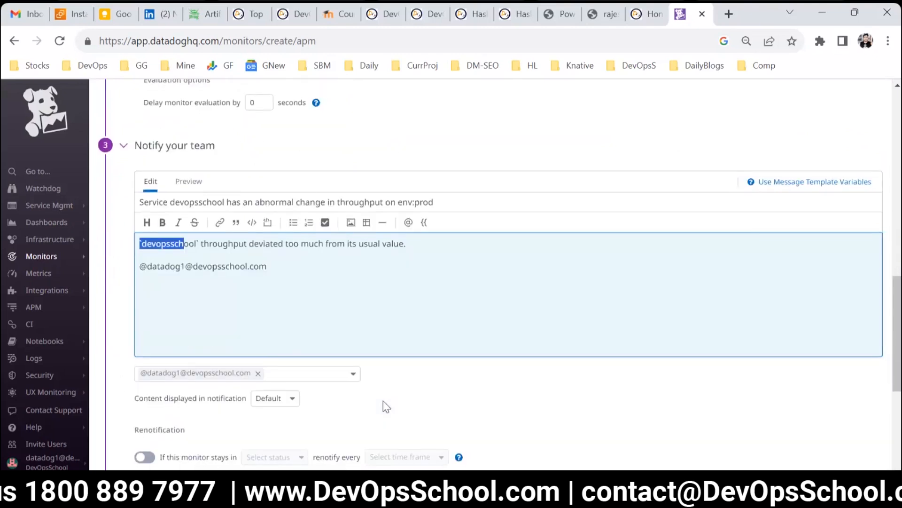
click(840, 441)
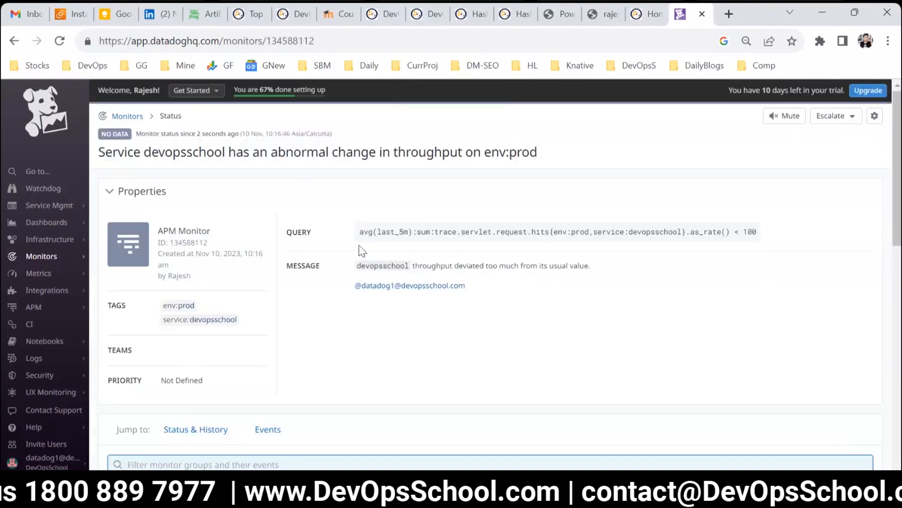
Step: Examine the saved APM monitor's query on its status page
drag(362, 237, 770, 235)
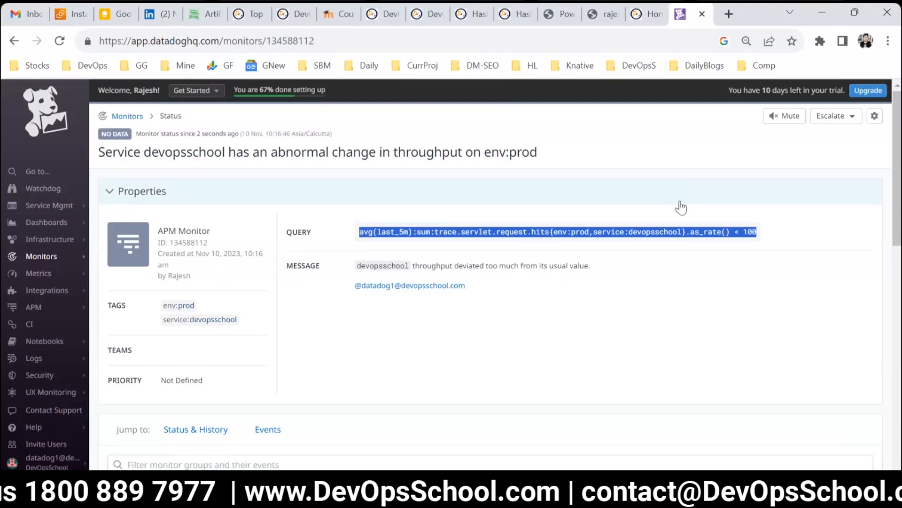
click(743, 226)
drag(760, 230, 522, 233)
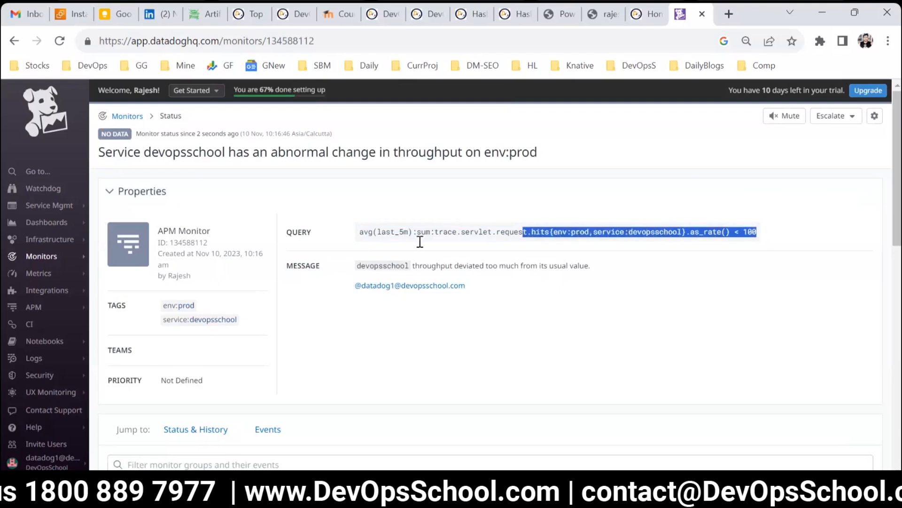
drag(417, 232, 353, 226)
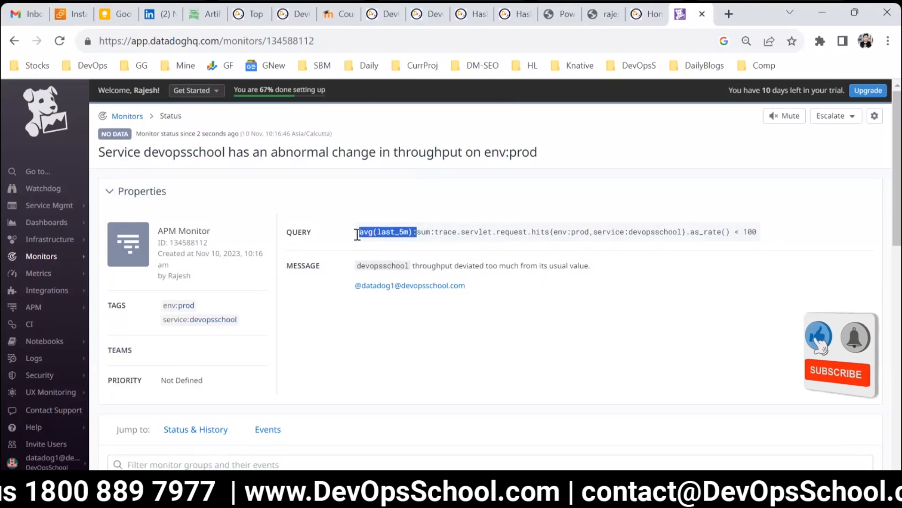
click(365, 241)
drag(360, 232, 780, 232)
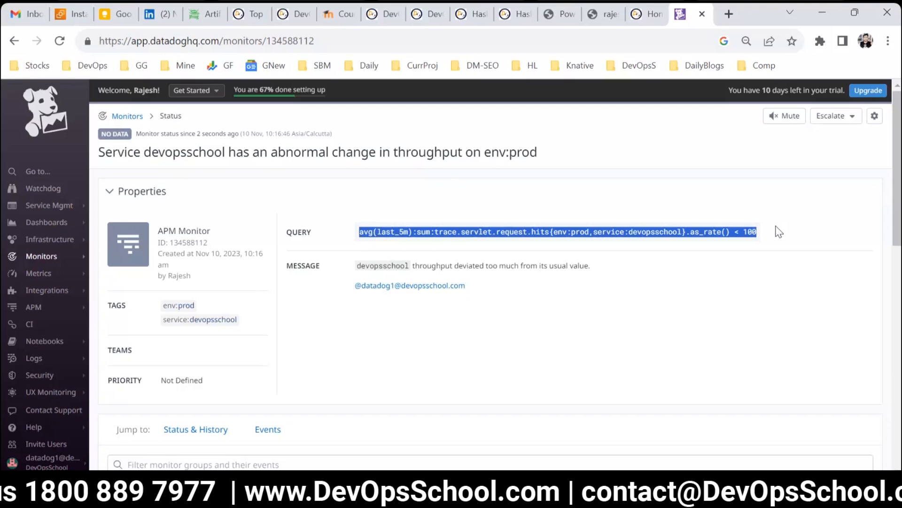
Step: Start a new Logs monitor from the monitors list
click(115, 116)
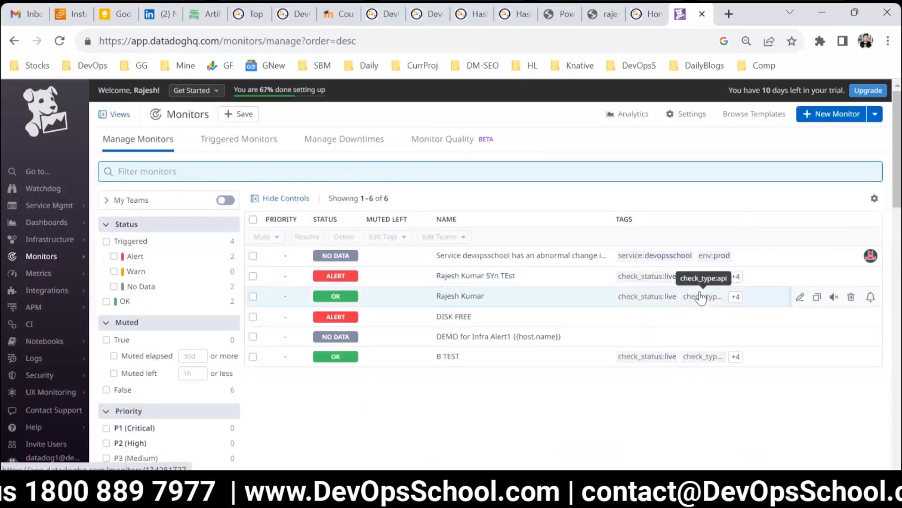
click(821, 115)
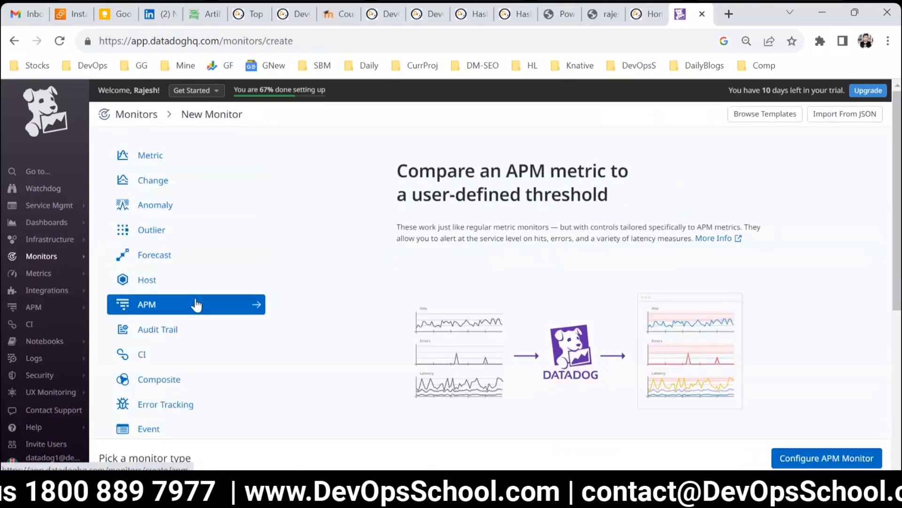
scroll(196, 304, down, 2)
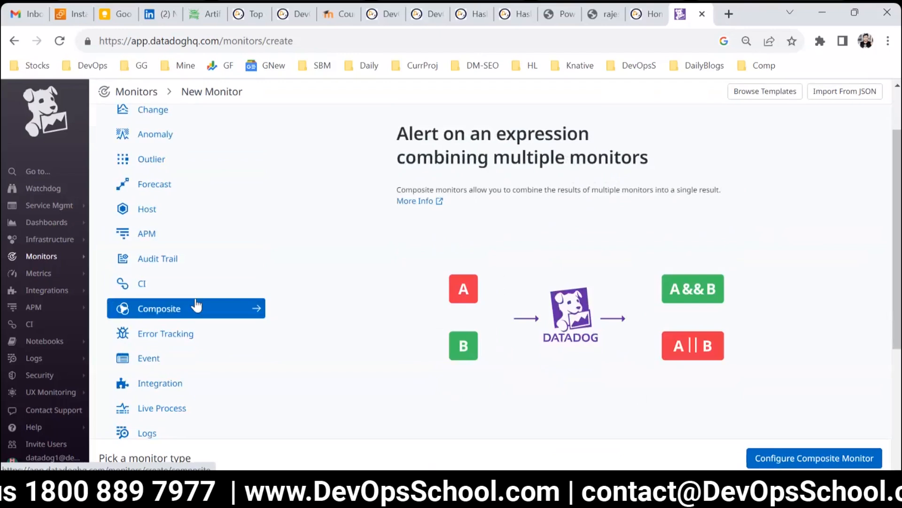
scroll(197, 305, down, 3)
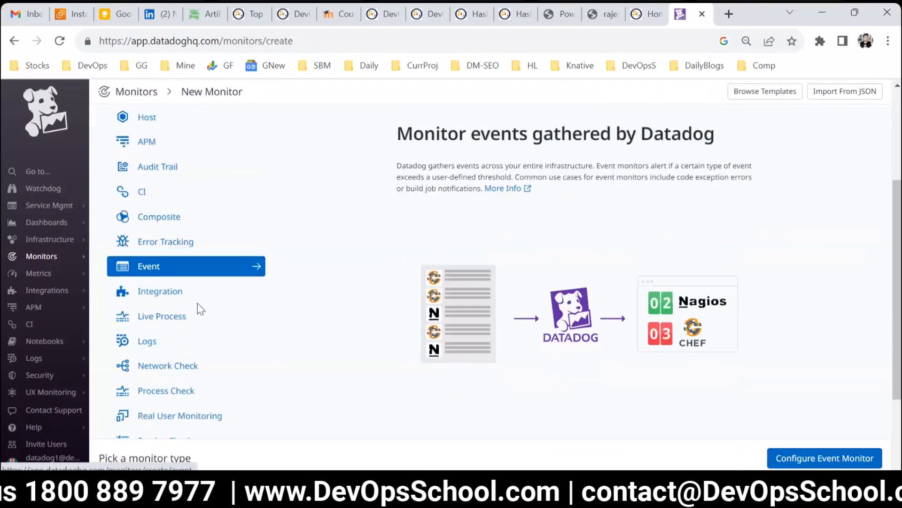
click(155, 298)
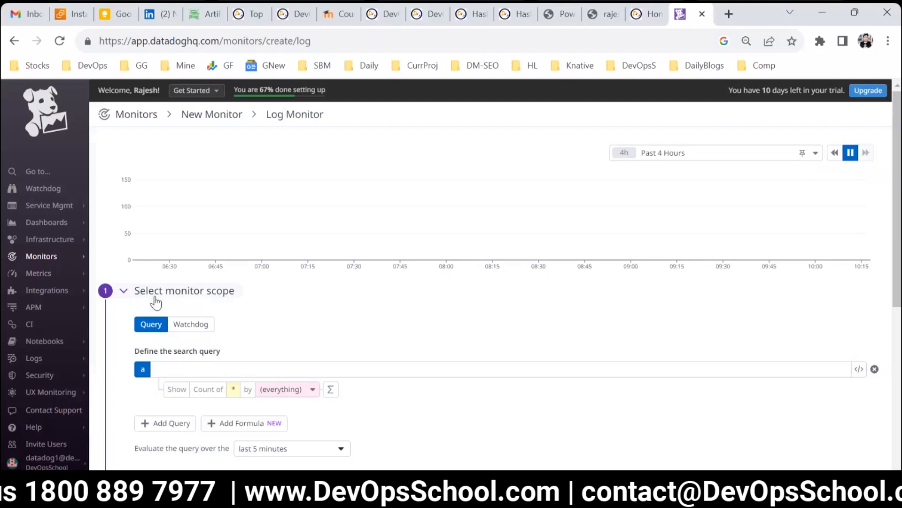
Step: Change the preview graph's time range to Past 1 Week
click(670, 155)
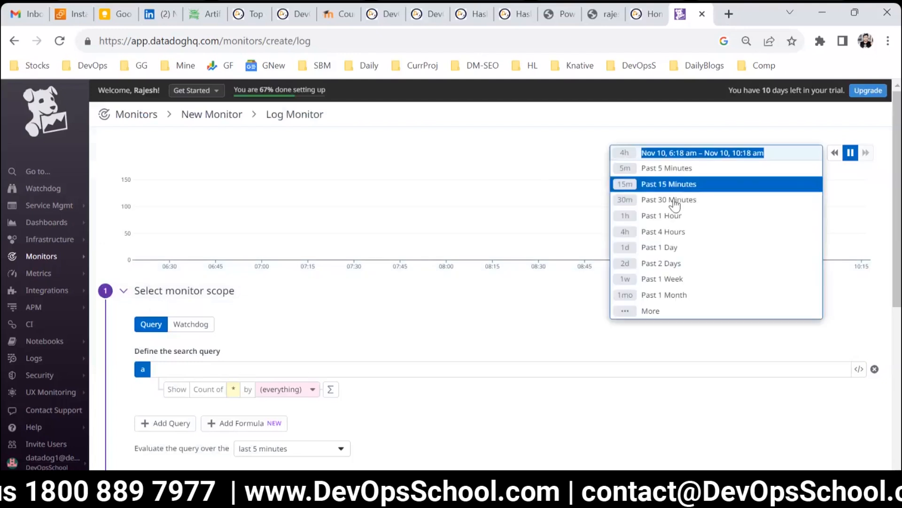
click(678, 279)
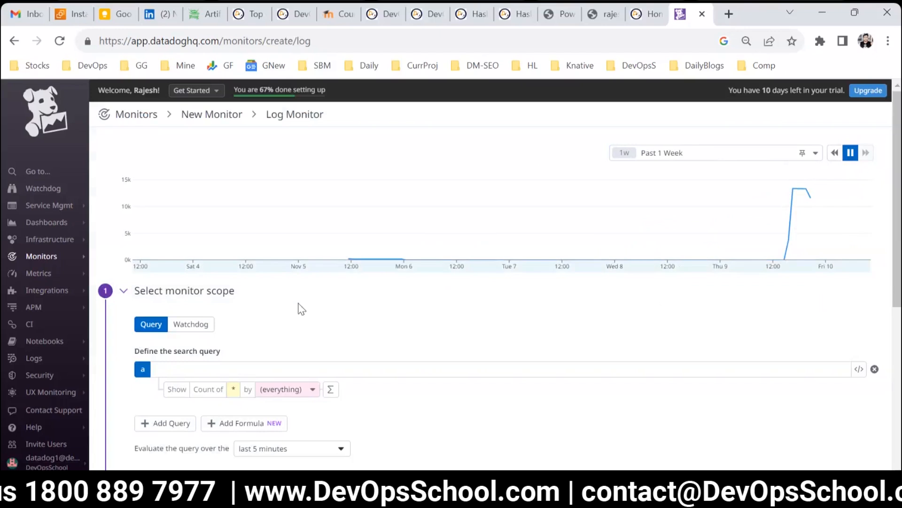
Step: Define the log search query as agent
click(267, 368)
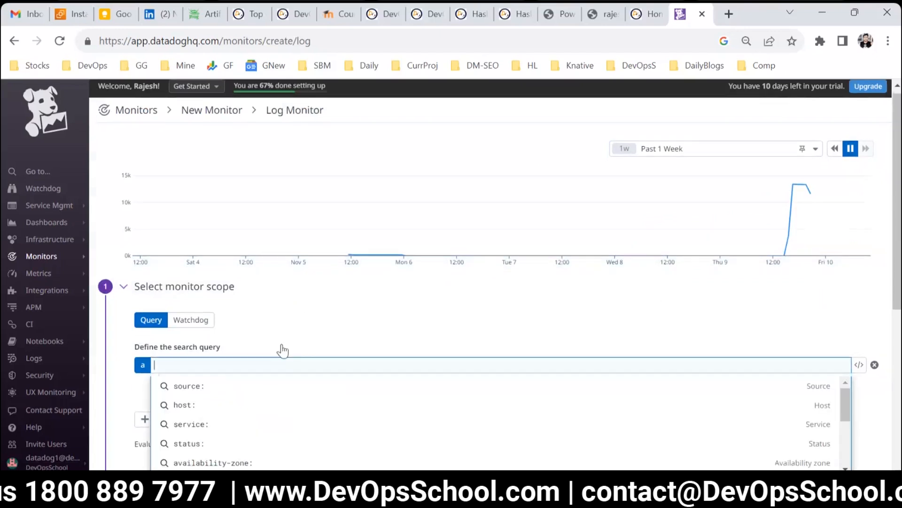
scroll(263, 319, down, 2)
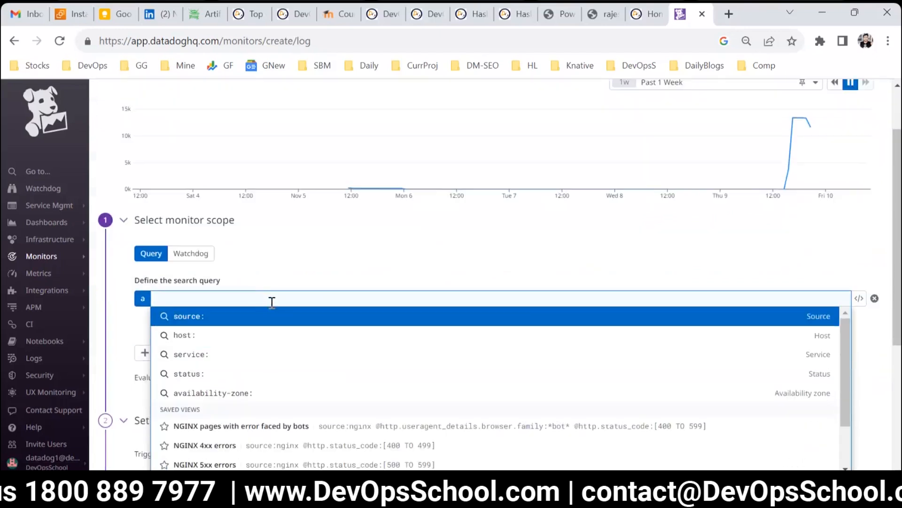
text(agent)
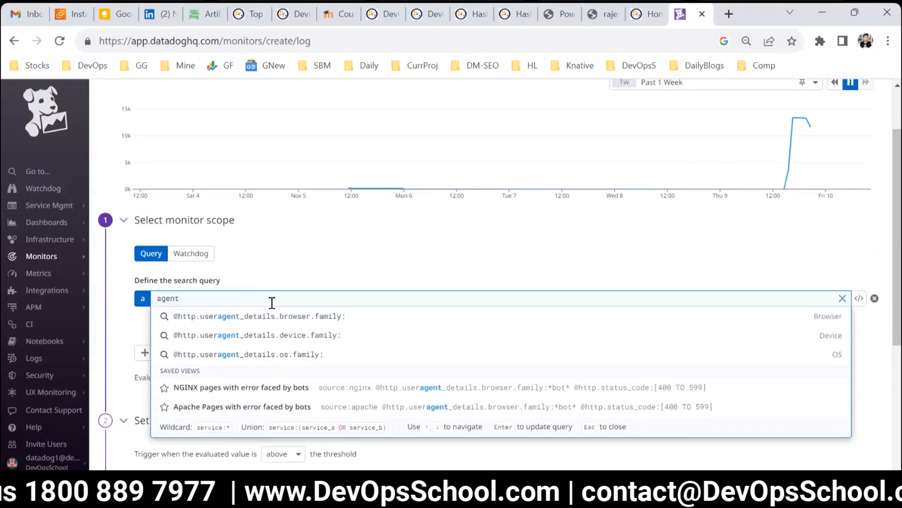
key(Return)
scroll(272, 302, down, 2)
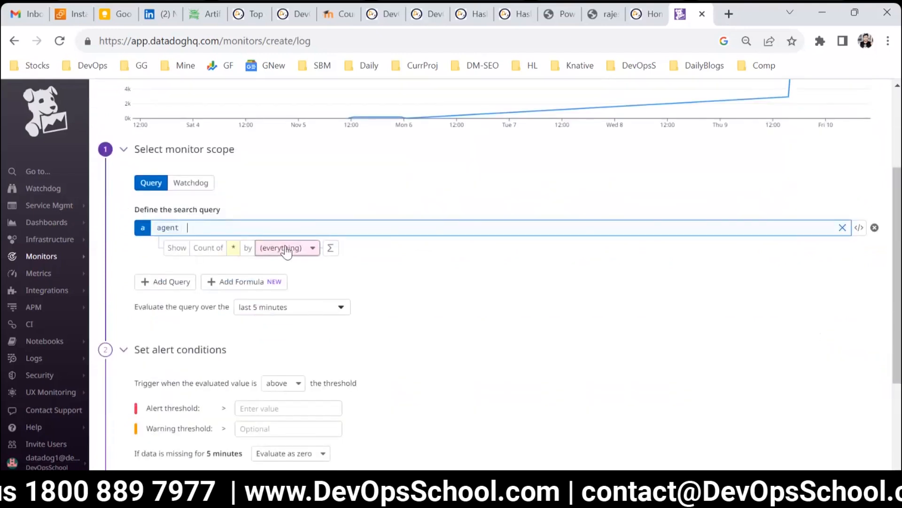
scroll(337, 281, up, 4)
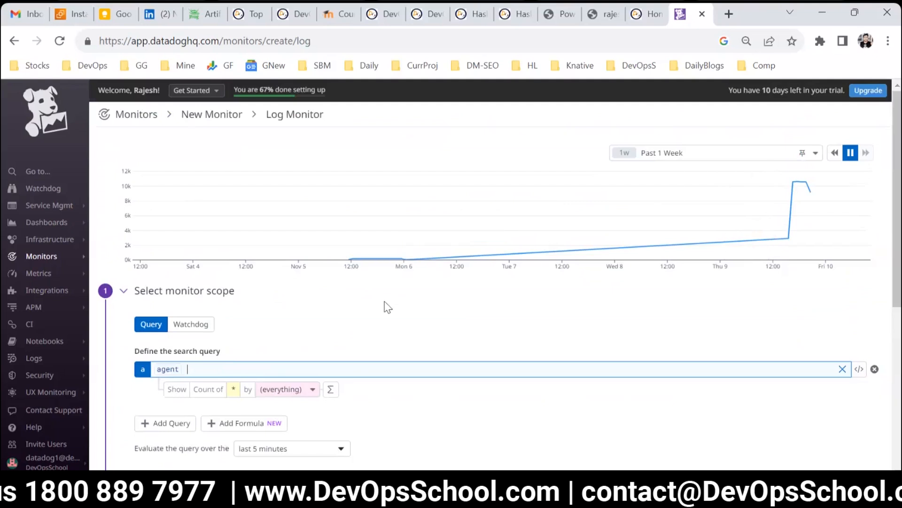
scroll(384, 302, down, 2)
Step: Clear the log search query and set it to datadog instead
click(842, 298)
click(208, 298)
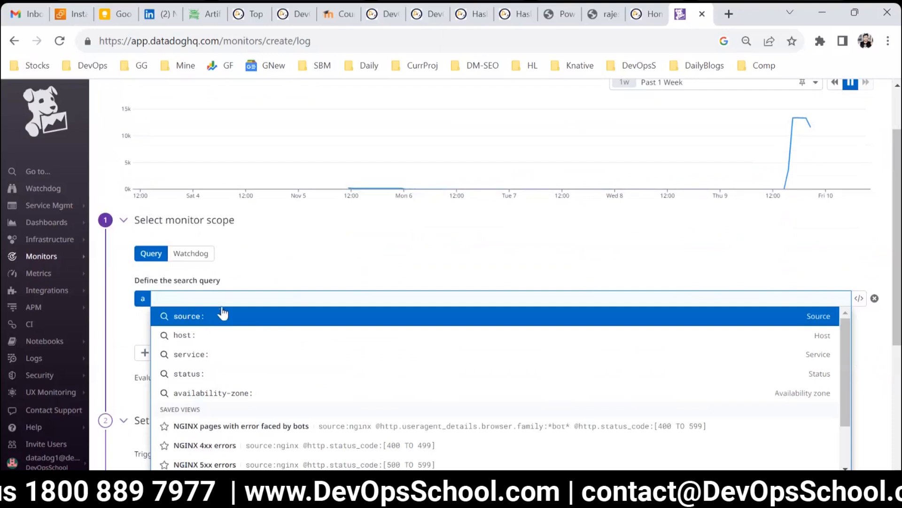
text(agen)
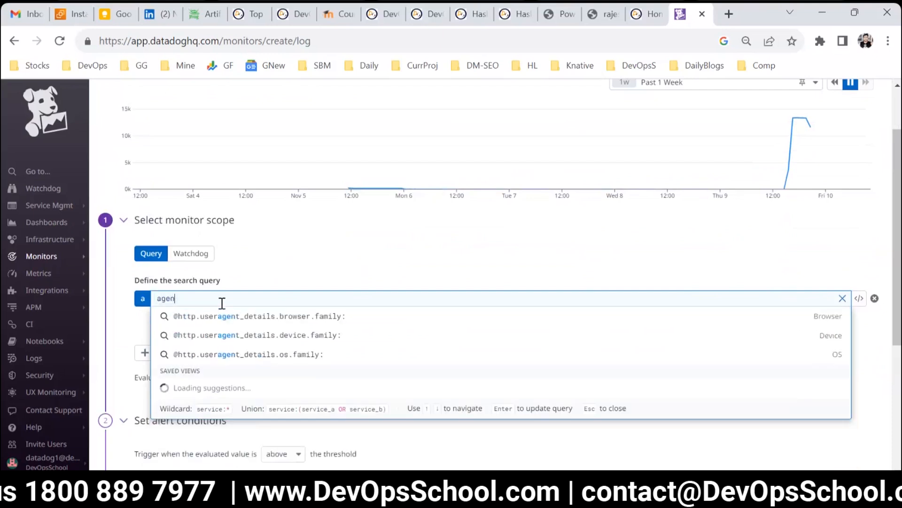
key(BackSpace)
key(BackSpace)
key(BackSpace)
key(BackSpace)
text(data)
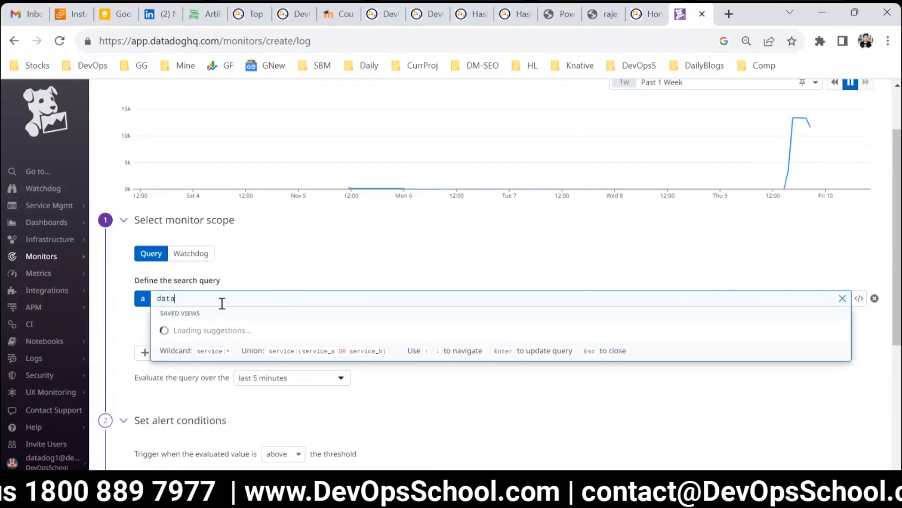
text(dog)
key(Return)
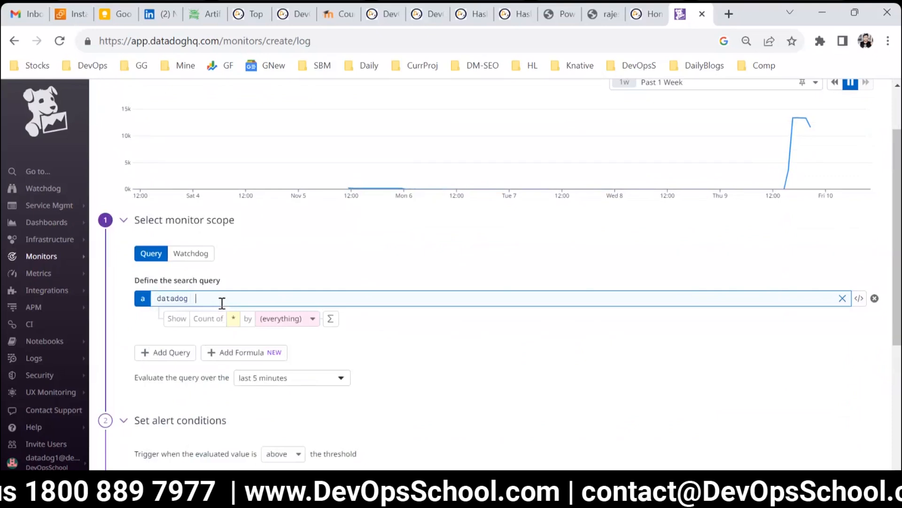
Step: Change the log search query to error
key(BackSpace)
key(BackSpace)
key(BackSpace)
key(BackSpace)
key(BackSpace)
key(BackSpace)
text(wero)
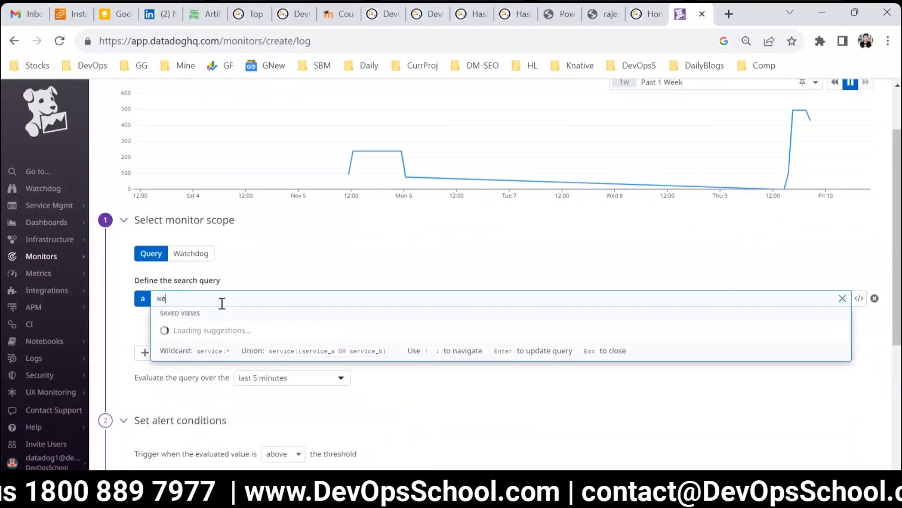
key(BackSpace)
key(BackSpace)
text(error)
key(Return)
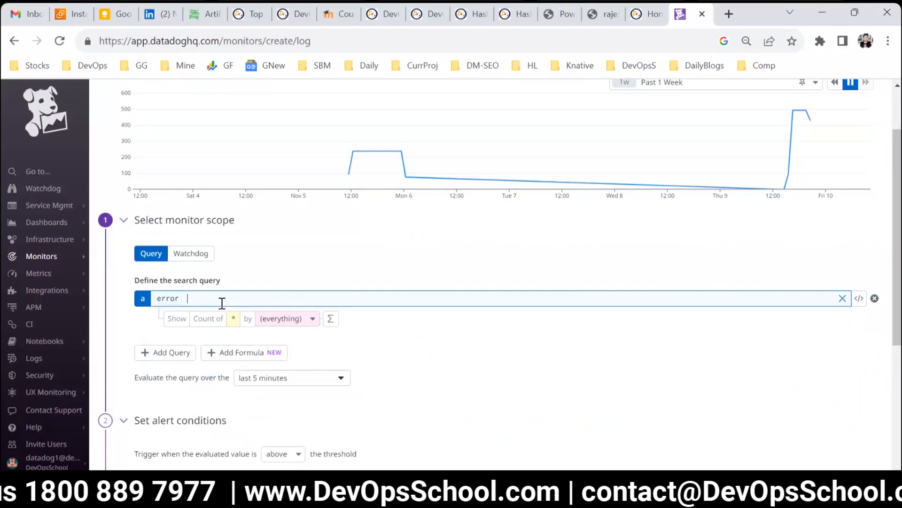
Step: Try the log search query warning, then set it back to error
scroll(648, 282, up, 2)
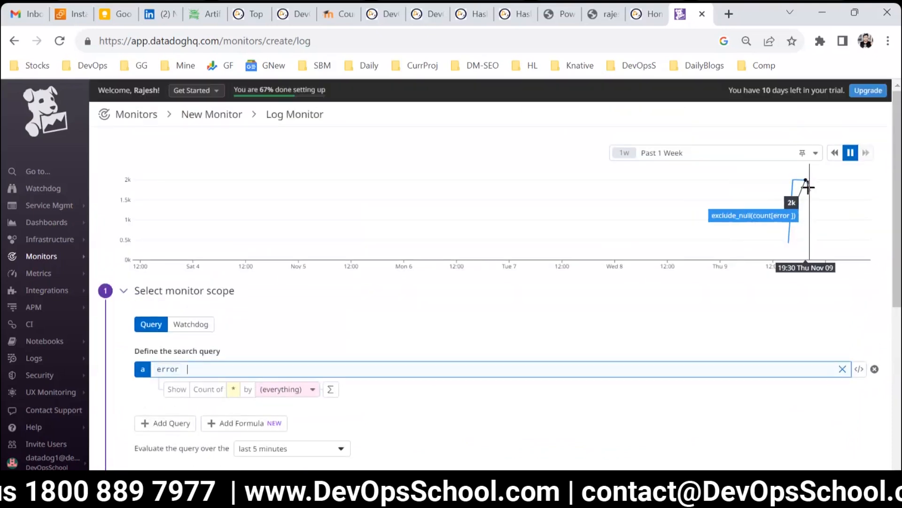
drag(188, 369, 143, 362)
text(warning)
key(Return)
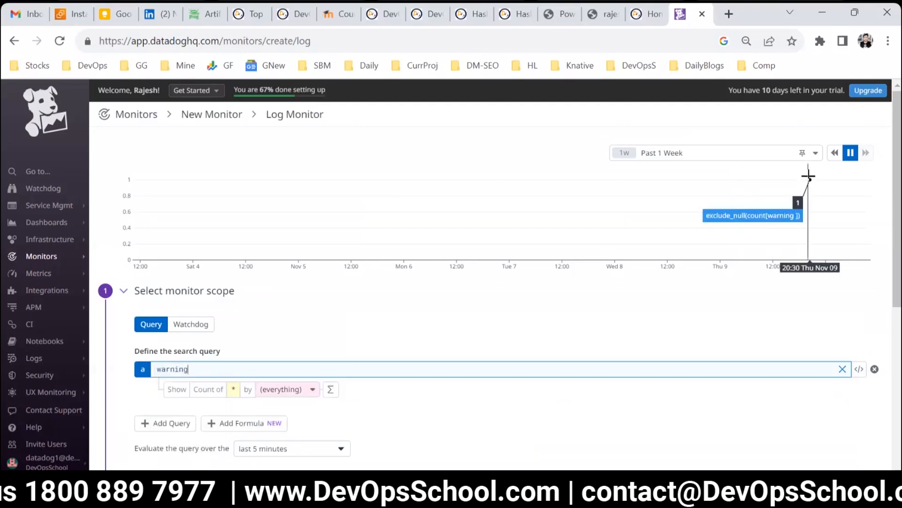
drag(191, 369, 86, 381)
key(BackSpace)
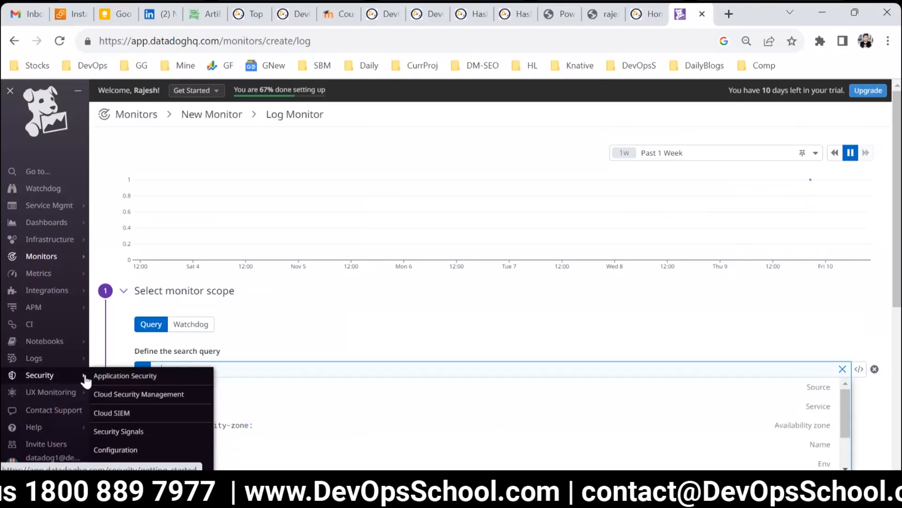
key(Return)
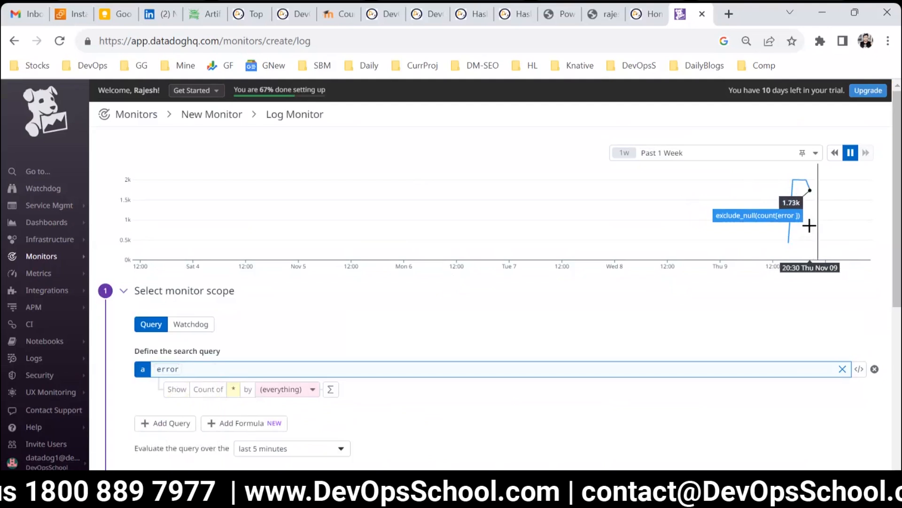
Step: Set the alert threshold to 0
scroll(367, 308, down, 5)
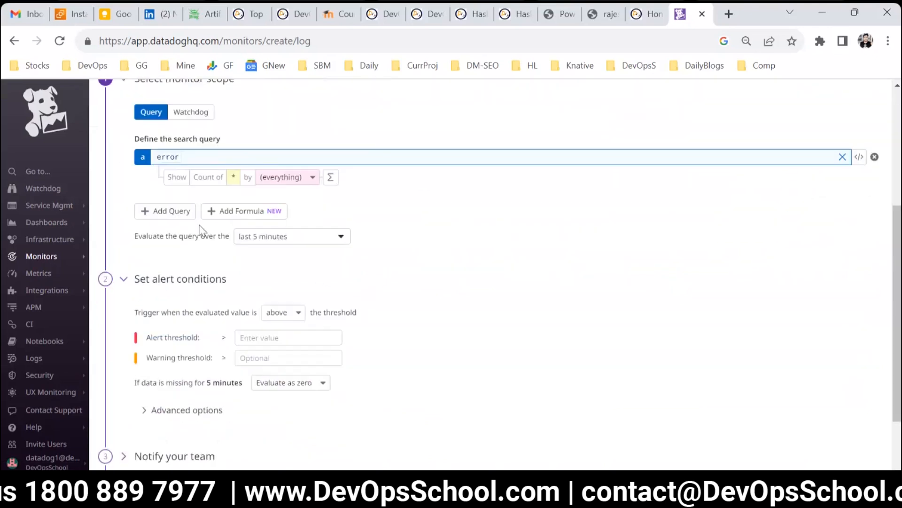
click(249, 339)
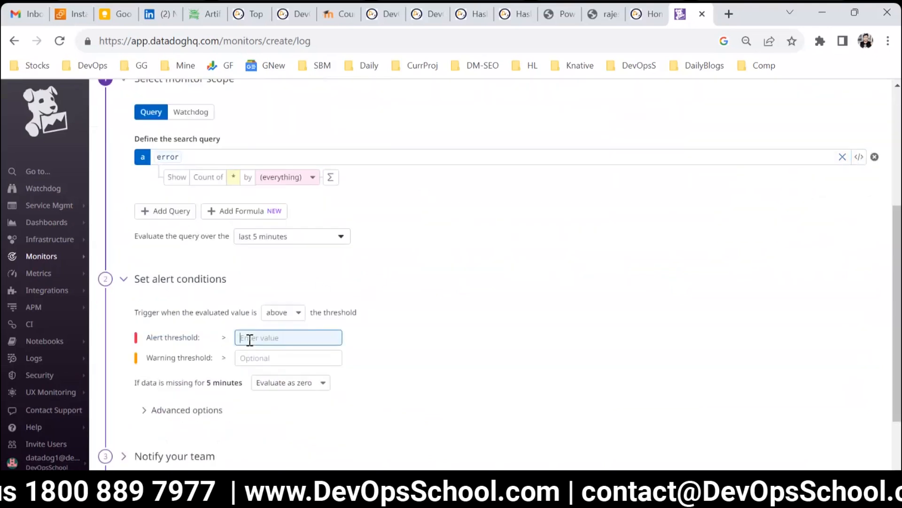
text(0)
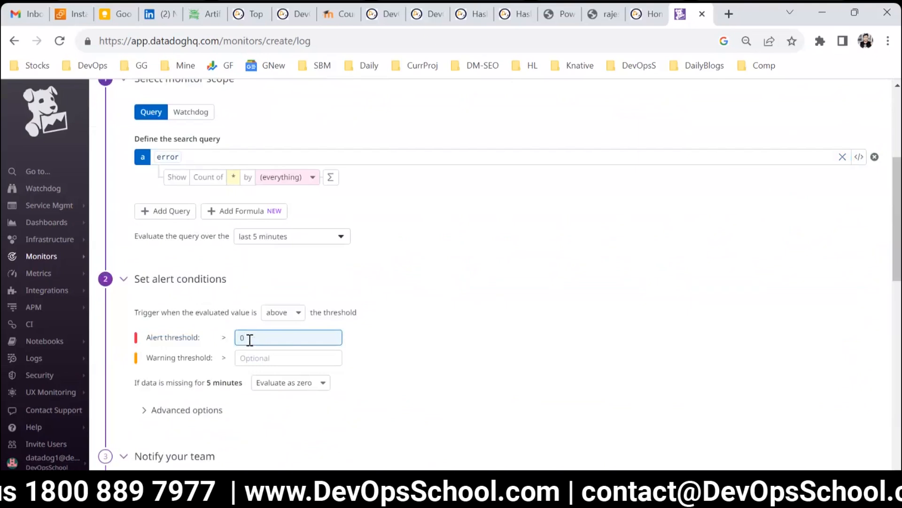
click(435, 379)
Step: Title the monitor Logs with Error
scroll(611, 306, up, 3)
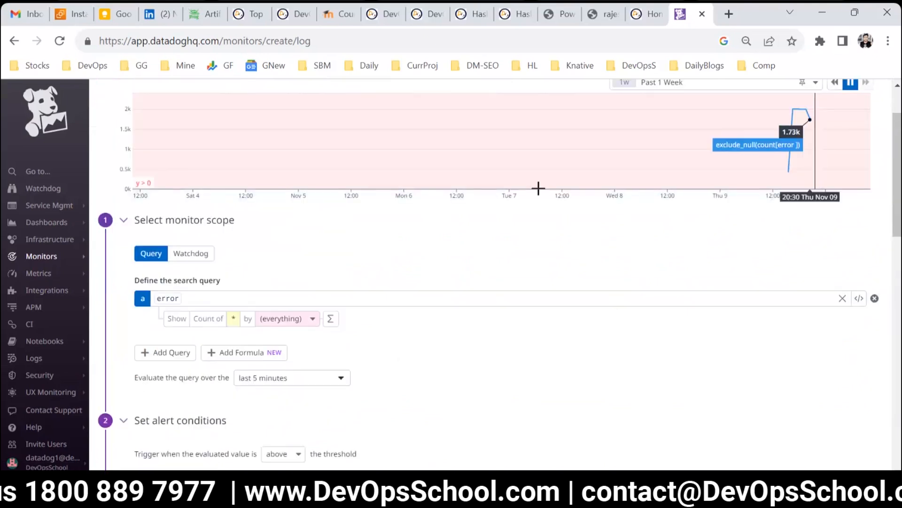
scroll(569, 302, up, 2)
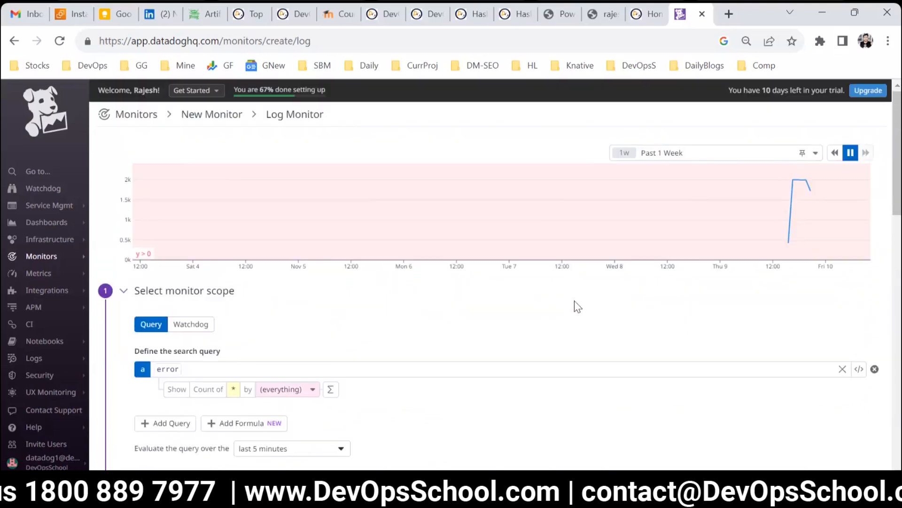
mouse_move(802, 249)
scroll(399, 290, down, 6)
scroll(322, 314, down, 4)
click(209, 230)
text(Lo)
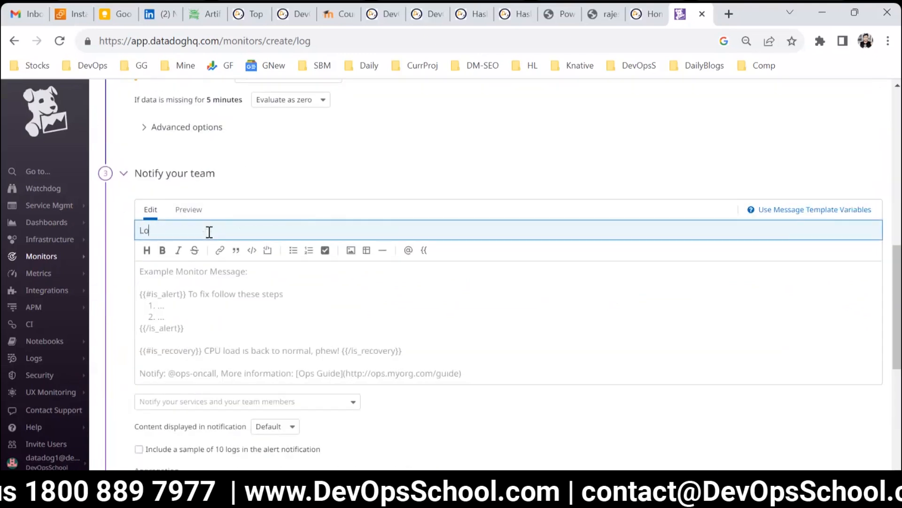
text(gs with Er)
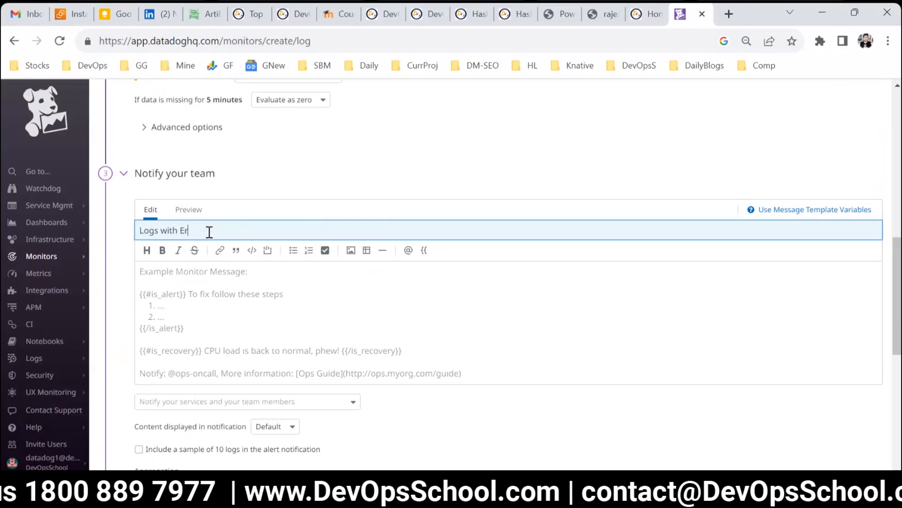
Step: Copy the title and paste it twice into the monitor message body
key(ctrl+a)
key(ctrl+c)
click(240, 281)
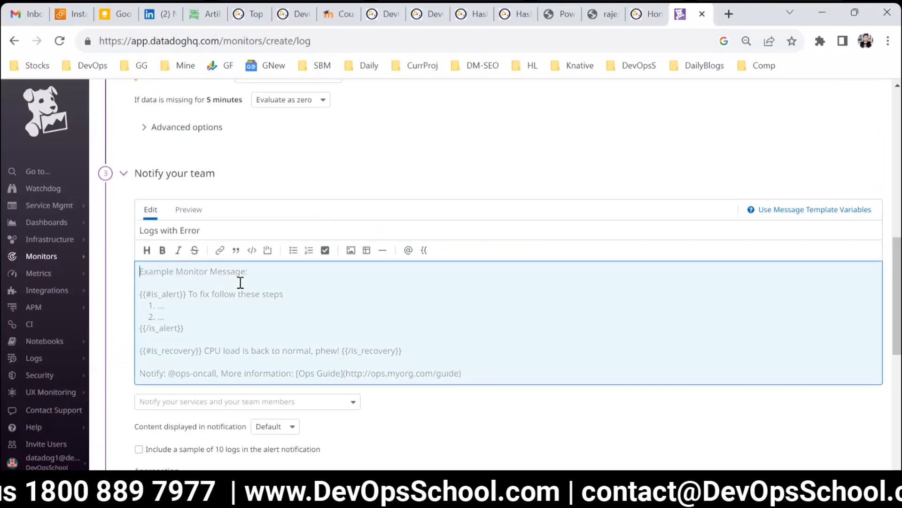
key(ctrl+v)
key(ctrl+v)
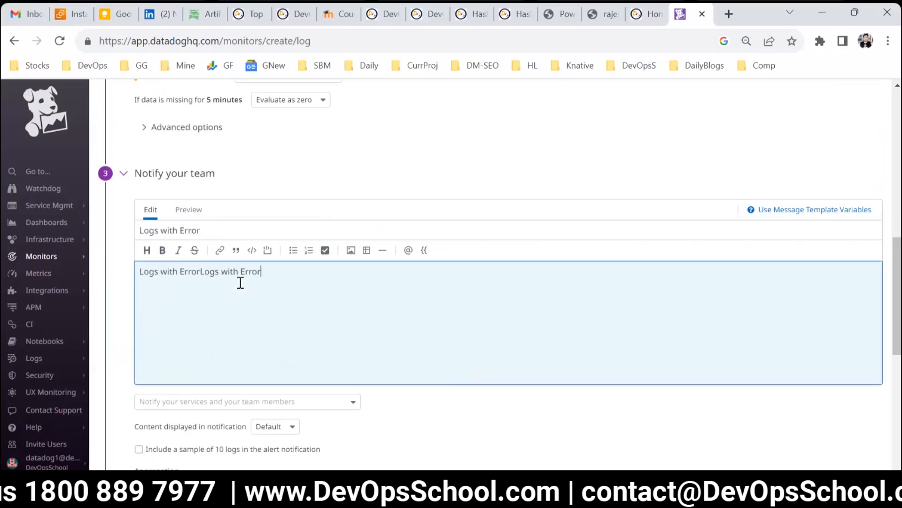
Step: Create the log monitor
scroll(306, 323, down, 7)
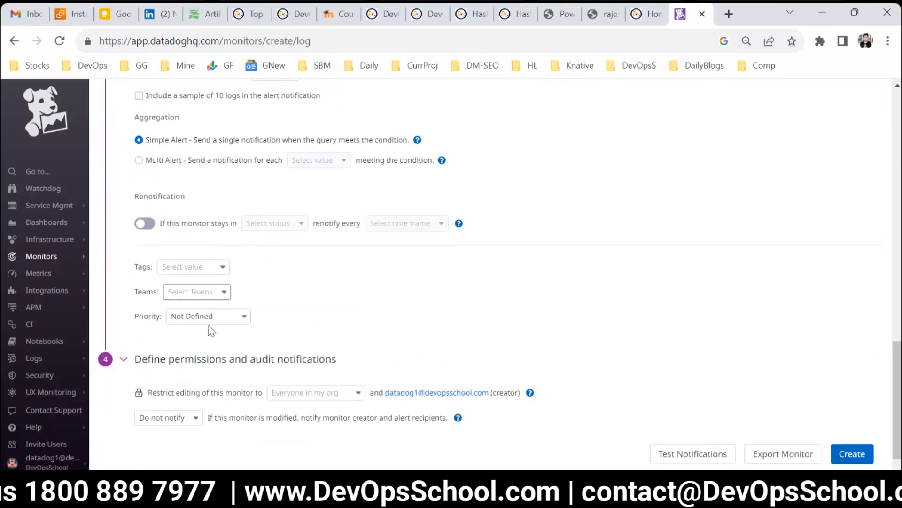
scroll(207, 328, down, 1)
click(846, 431)
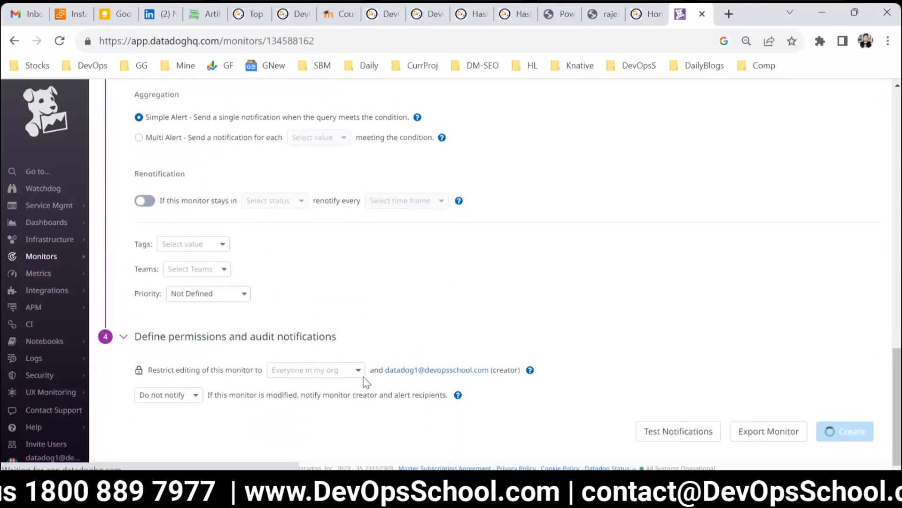
Step: Start a new monitor and choose the Metric monitor type
mouse_move(31, 271)
mouse_move(9, 259)
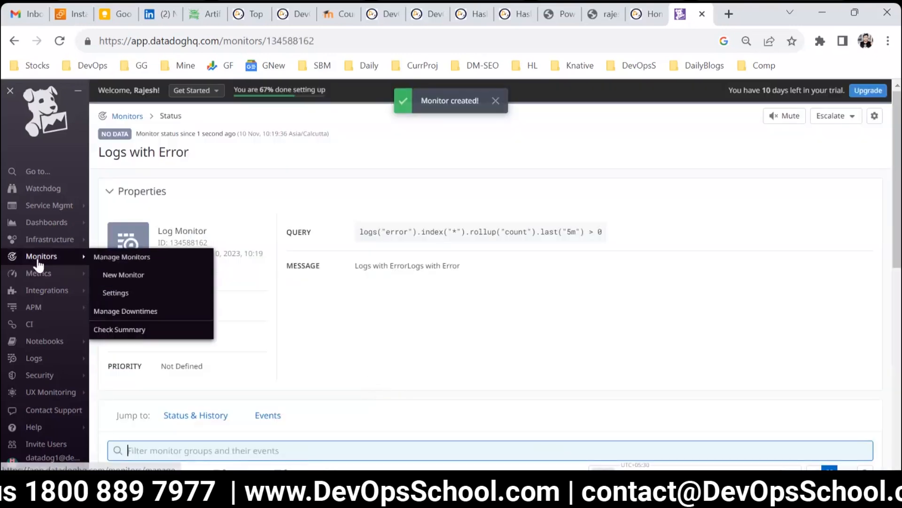
click(121, 275)
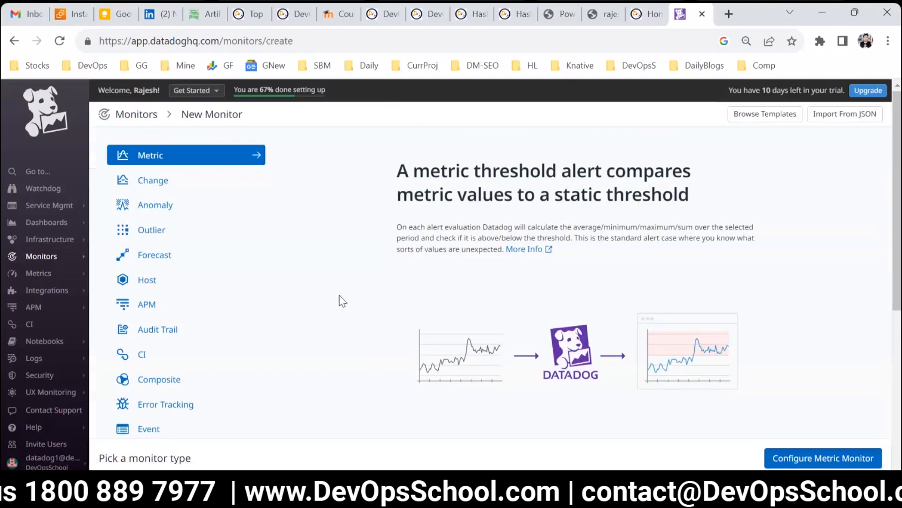
scroll(182, 284, down, 5)
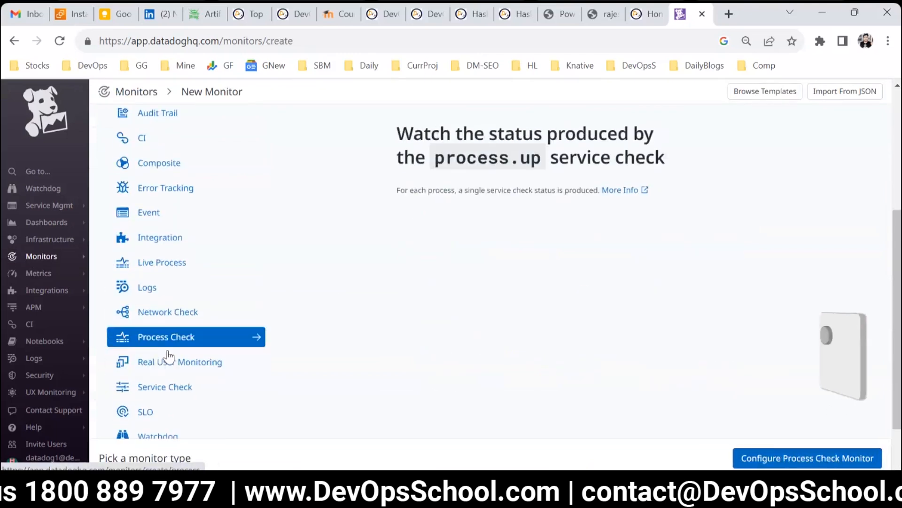
scroll(195, 385, down, 2)
scroll(196, 386, up, 2)
scroll(195, 383, up, 1)
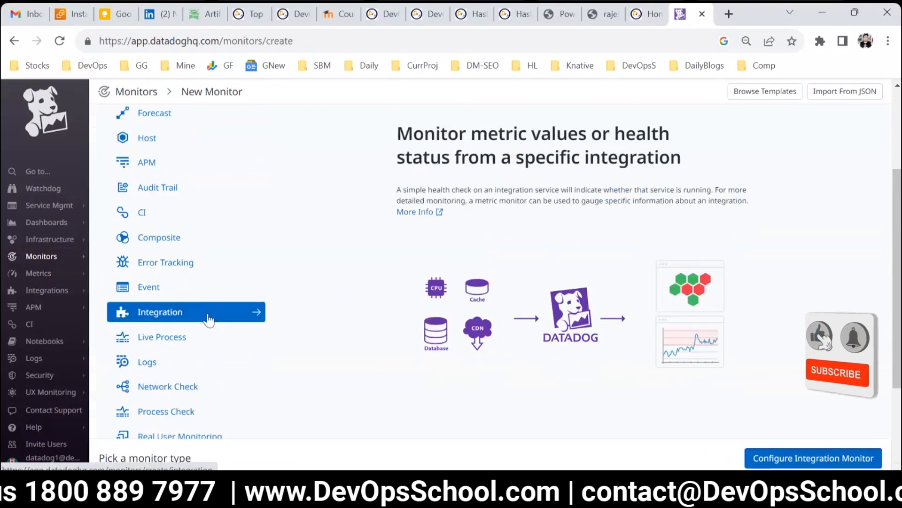
scroll(197, 329, down, 2)
scroll(196, 376, up, 2)
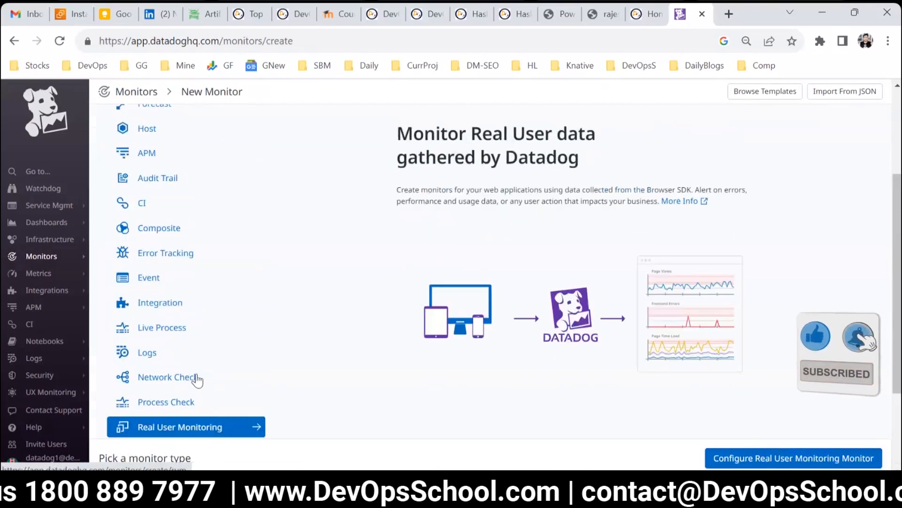
scroll(159, 232, up, 3)
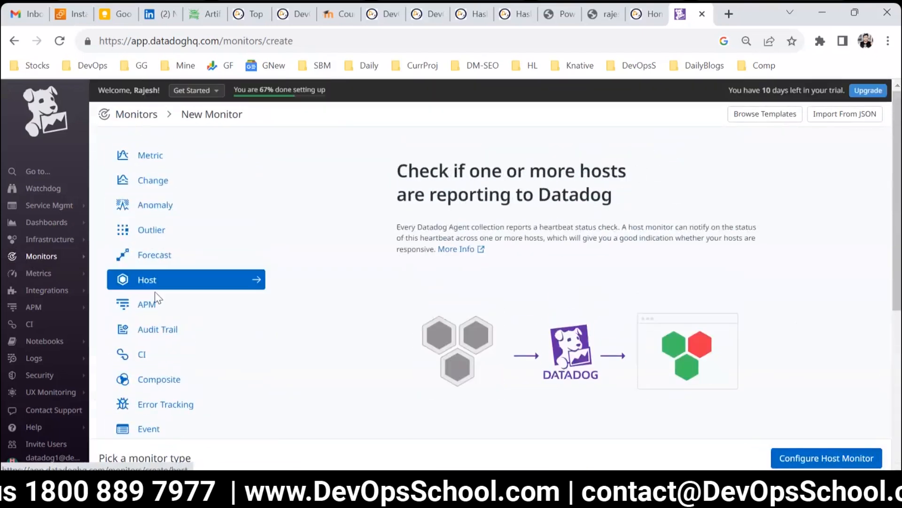
click(157, 162)
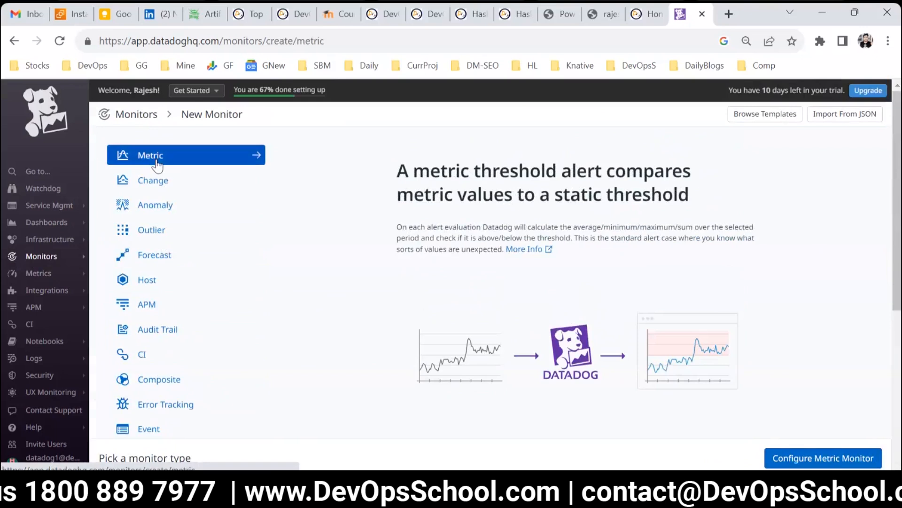
Step: Set the monitored metric to synthetics.http.connect.time
scroll(303, 317, down, 3)
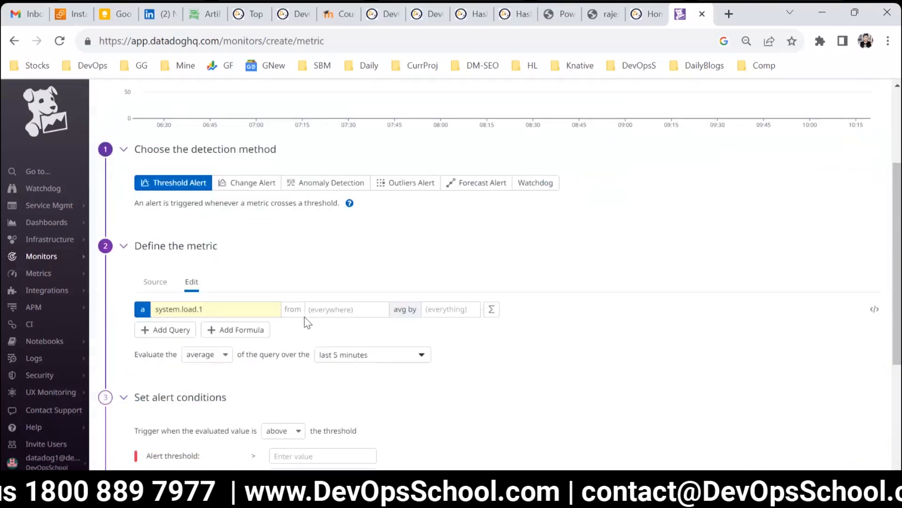
click(211, 309)
text(syn)
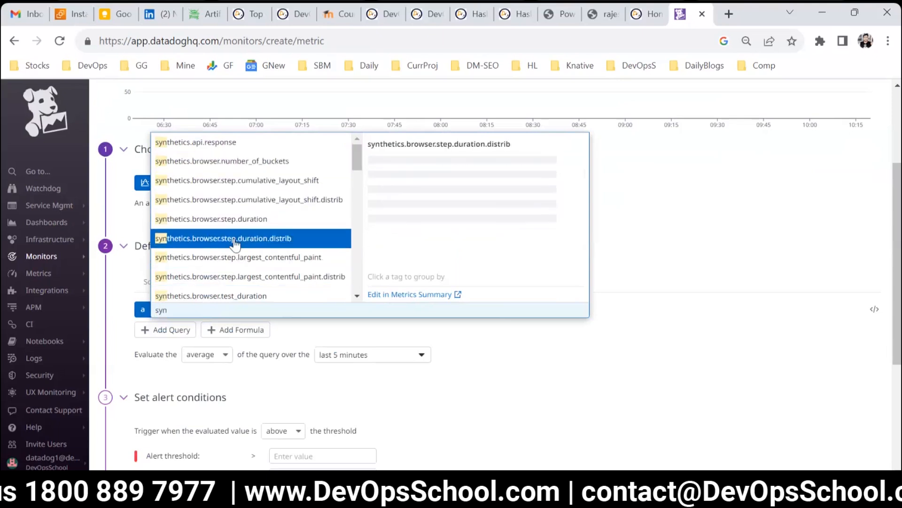
scroll(234, 242, down, 2)
scroll(242, 268, up, 2)
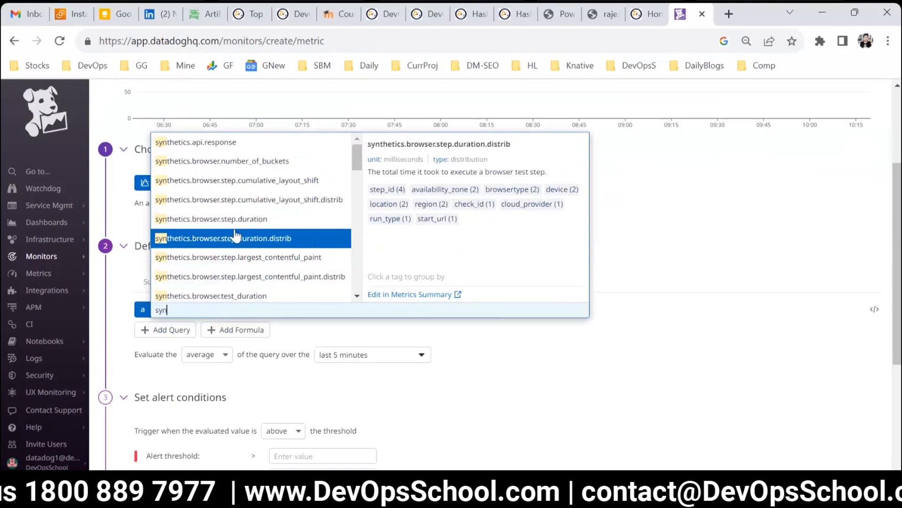
scroll(238, 240, down, 5)
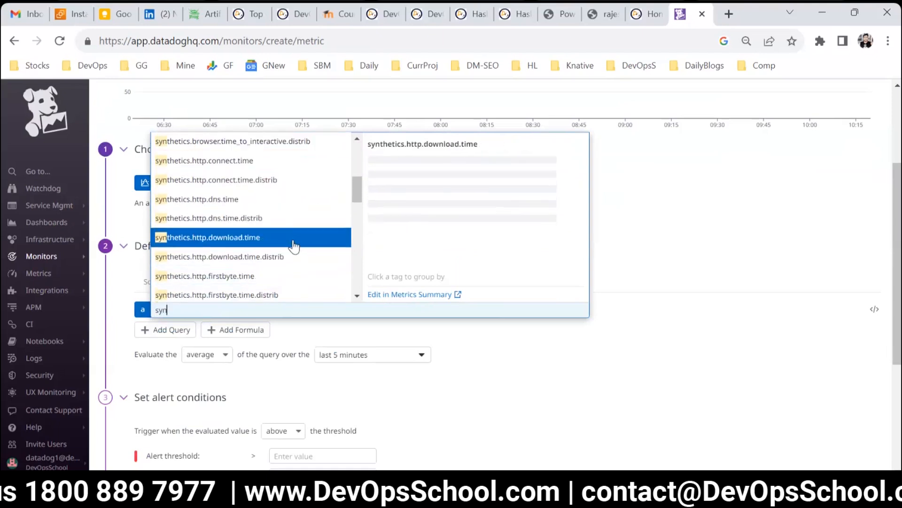
click(232, 161)
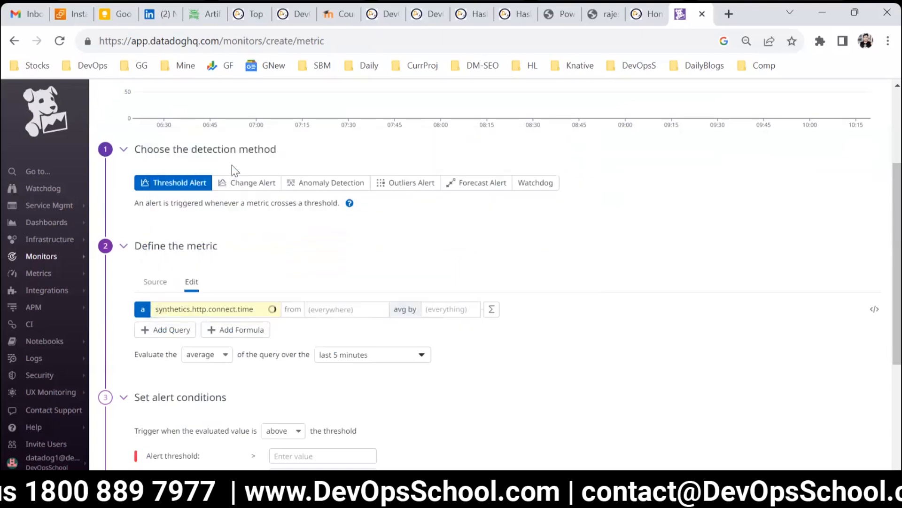
Step: Set the alert threshold to 100
scroll(588, 309, up, 3)
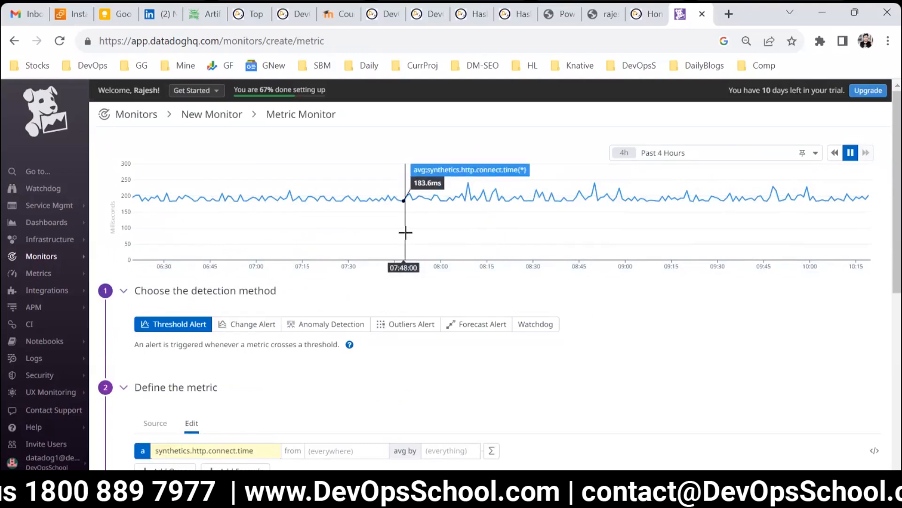
scroll(405, 233, down, 7)
click(333, 254)
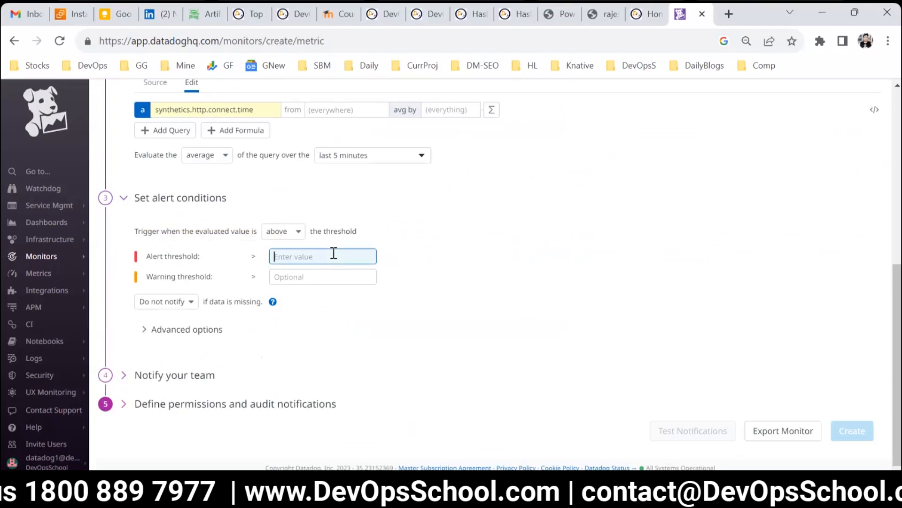
text(100)
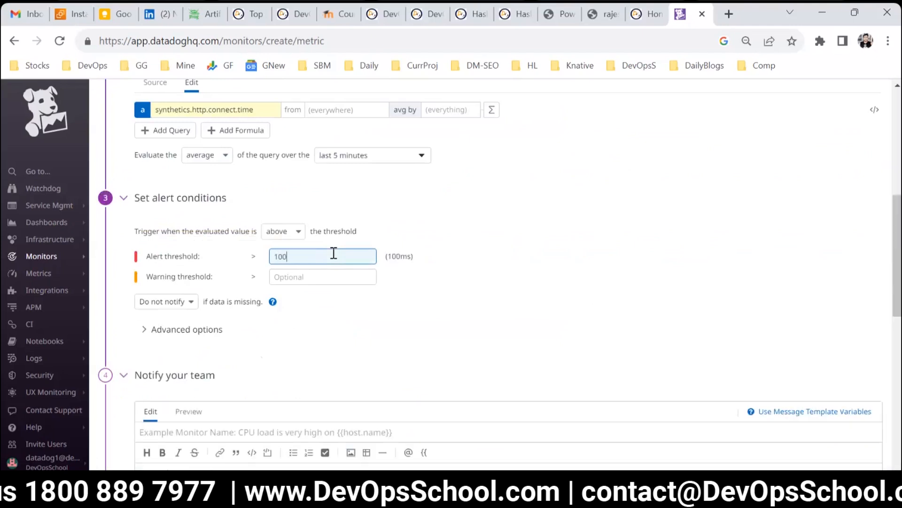
Step: Name the monitor "Syn - Connect time more than 100"
scroll(513, 329, up, 6)
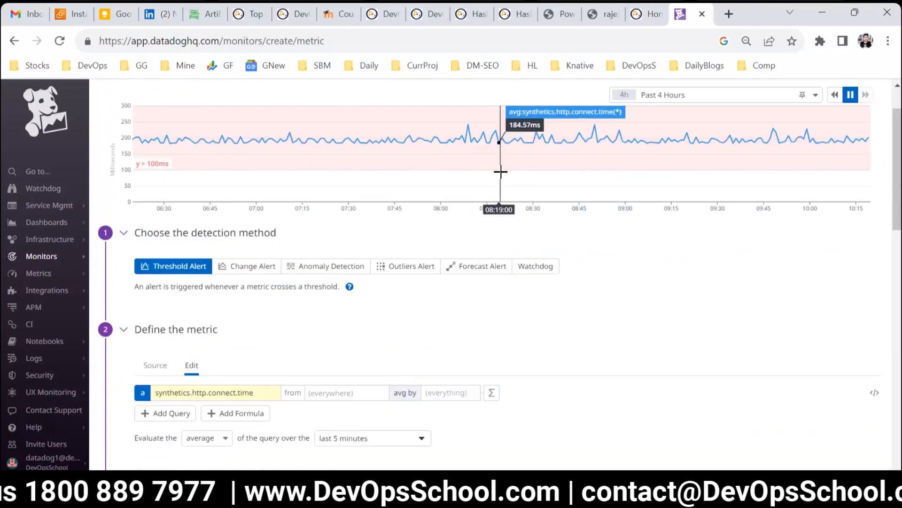
scroll(500, 172, down, 5)
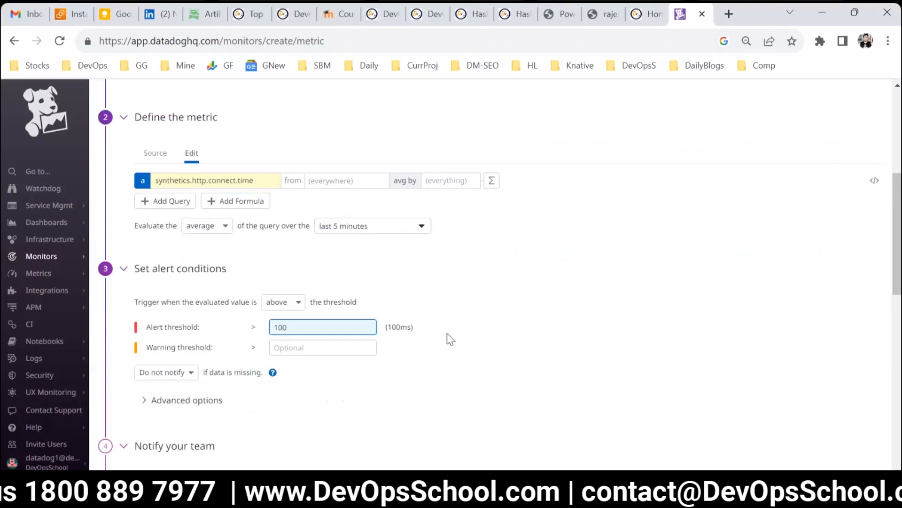
scroll(405, 329, down, 5)
text(Syn -)
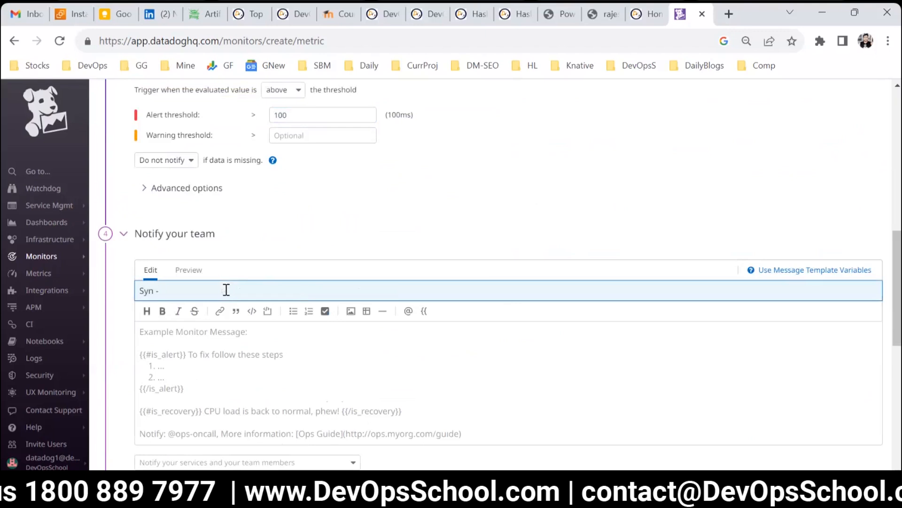
scroll(308, 252, up, 3)
double_click(306, 255)
scroll(235, 357, down, 3)
click(197, 292)
text(100)
Step: Copy the monitor name, paste it repeatedly into the message body, and create the monitor
key(ctrl+a)
key(ctrl+c)
click(276, 360)
key(ctrl+v)
key(ctrl+v)
key(ctrl+v)
key(ctrl+v)
key(ctrl+v)
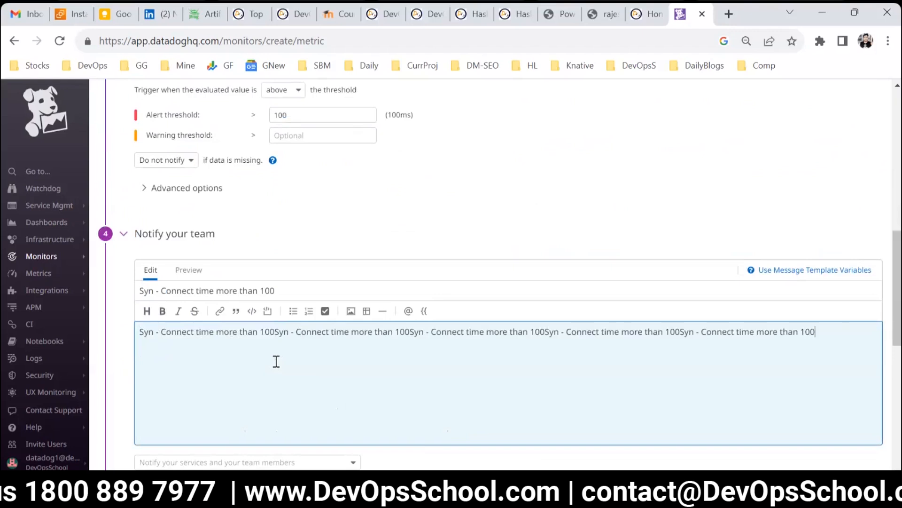
key(ctrl+v)
key(ctrl+v)
scroll(278, 362, down, 10)
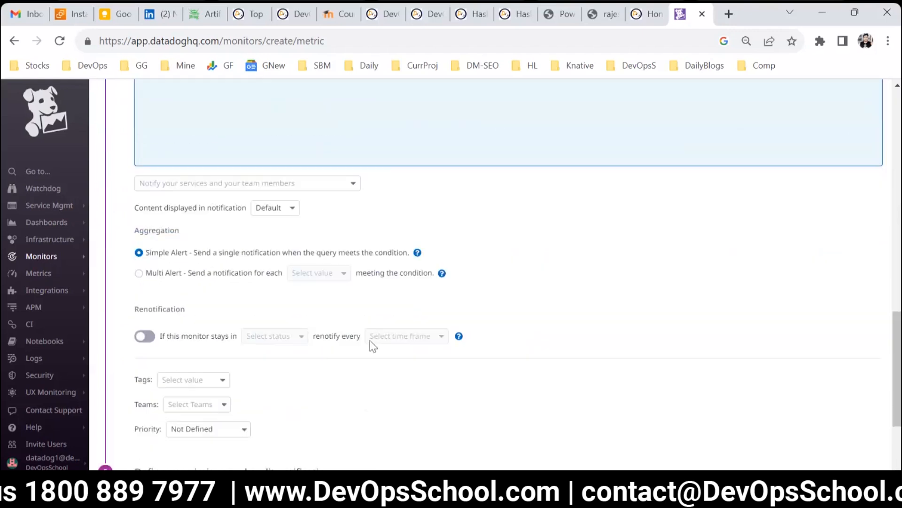
click(852, 430)
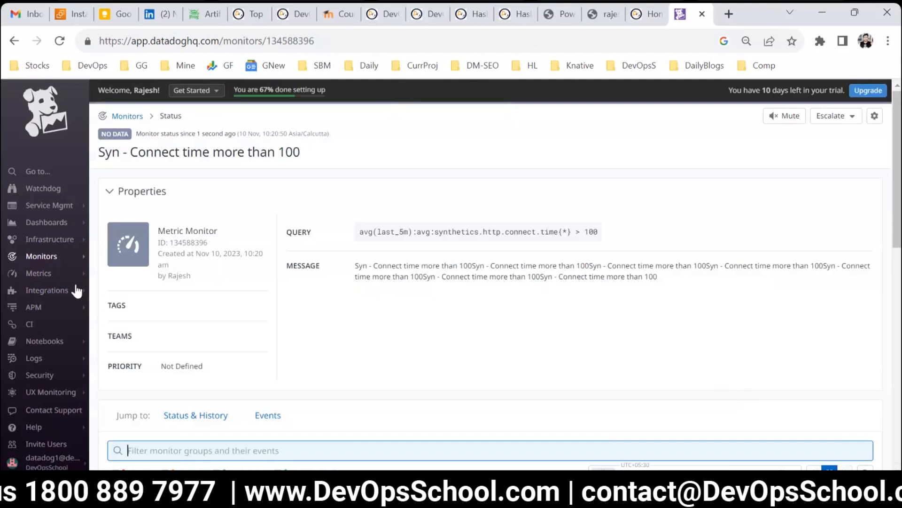
Step: Start a new monitor and choose the Real User Monitoring monitor type
mouse_move(71, 258)
click(121, 275)
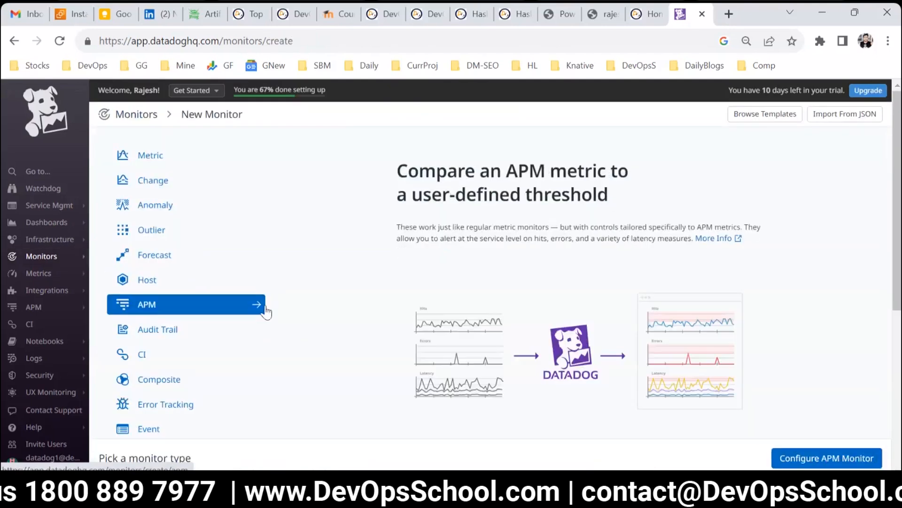
scroll(210, 319, down, 5)
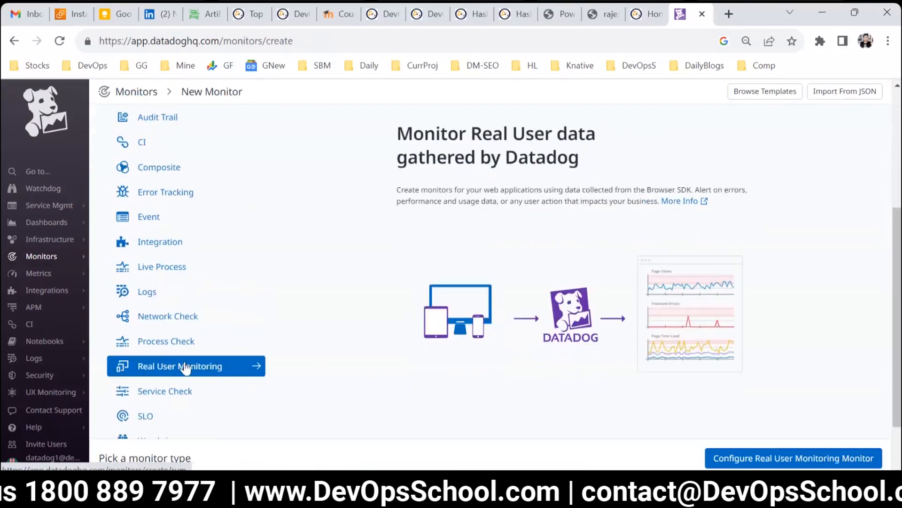
click(184, 366)
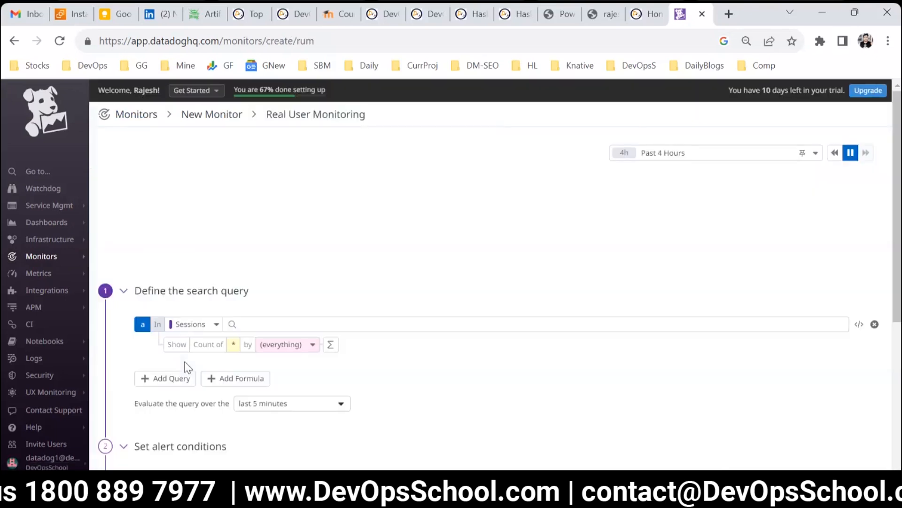
Step: Review the RUM data source options and switch the preview graph's time range to Past 2 Days
scroll(216, 197, down, 3)
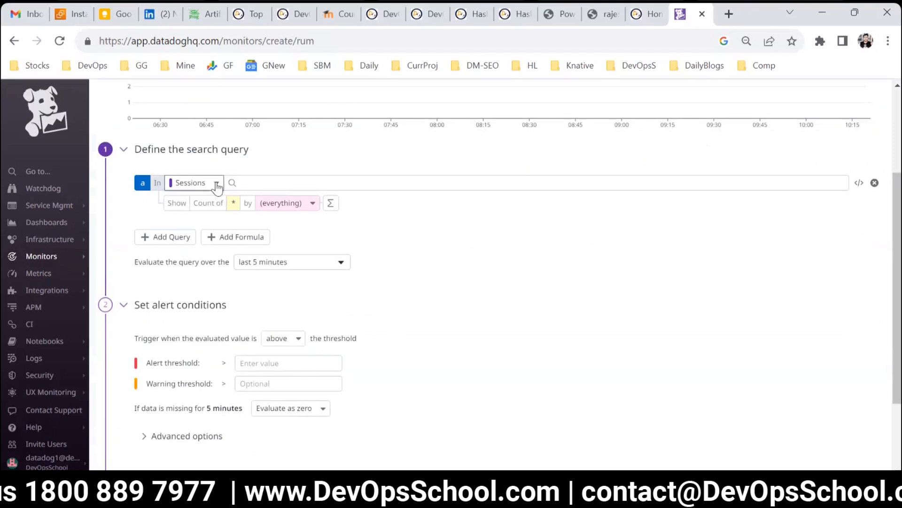
click(217, 184)
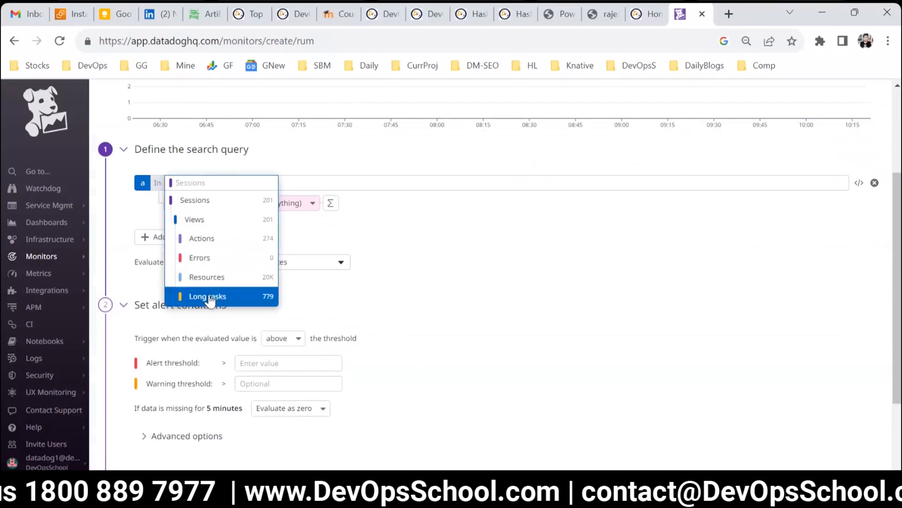
scroll(682, 359, up, 3)
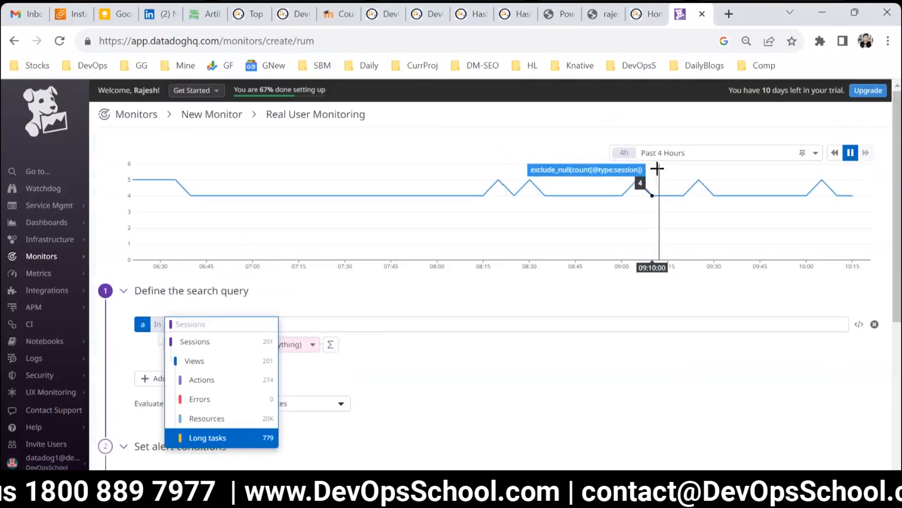
click(662, 153)
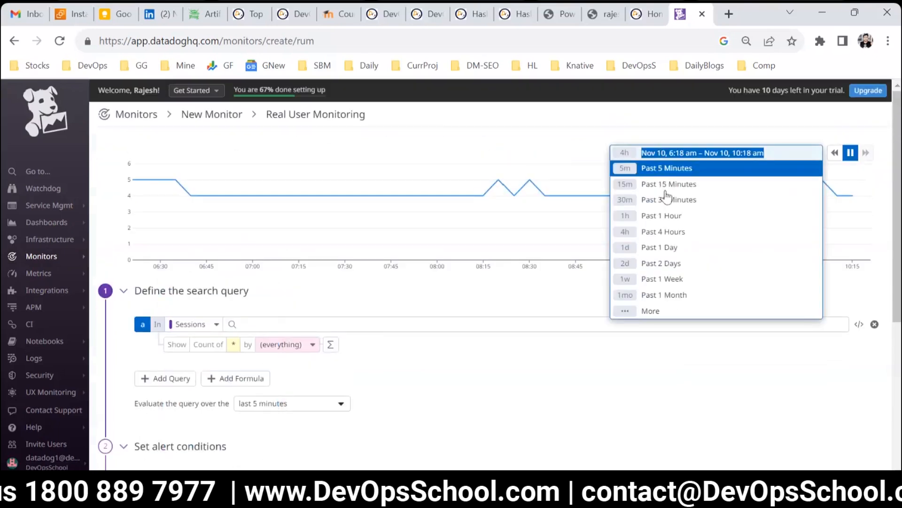
click(664, 248)
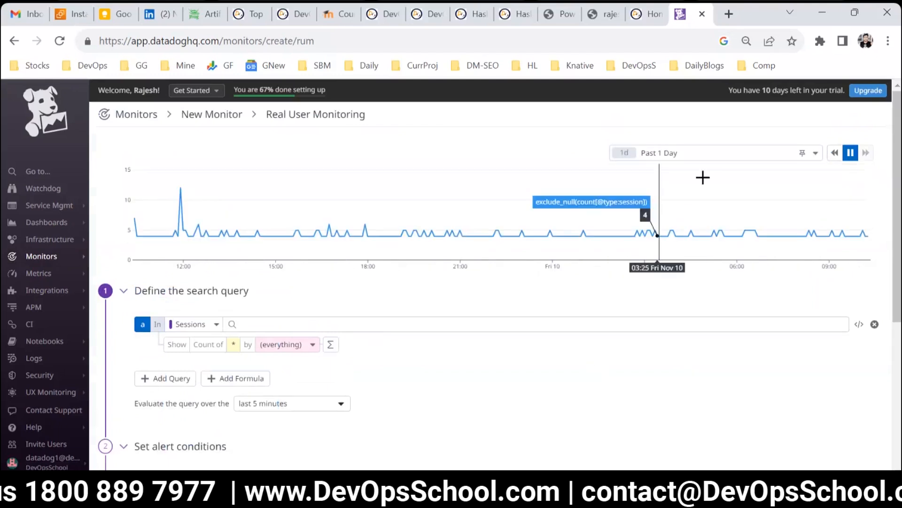
click(697, 154)
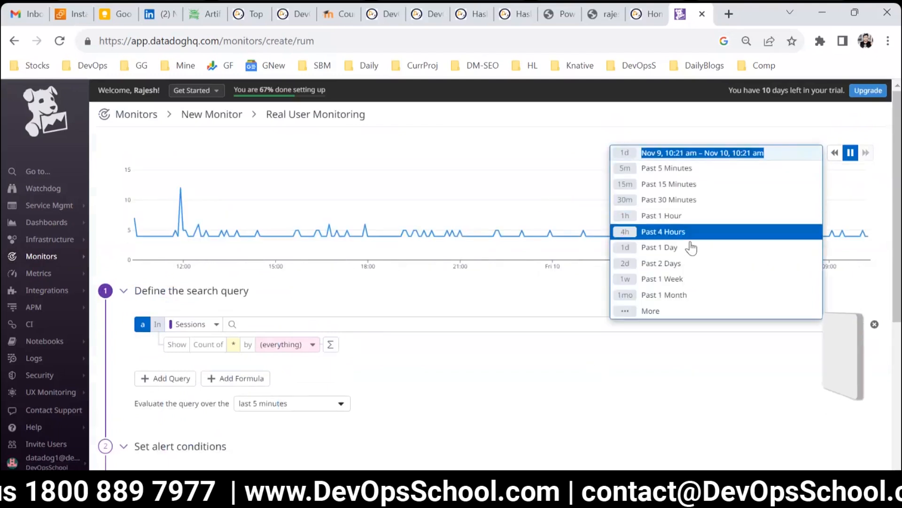
click(669, 264)
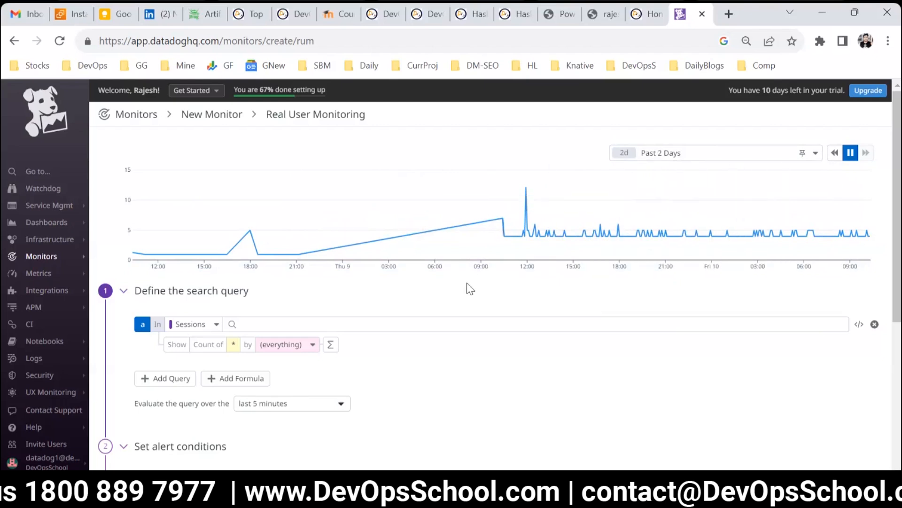
scroll(359, 284, down, 3)
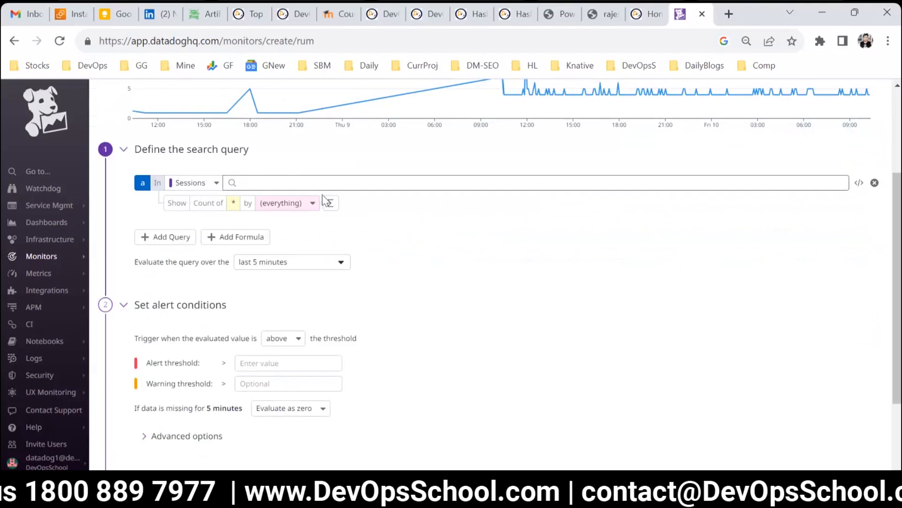
scroll(314, 293, down, 2)
scroll(312, 286, up, 5)
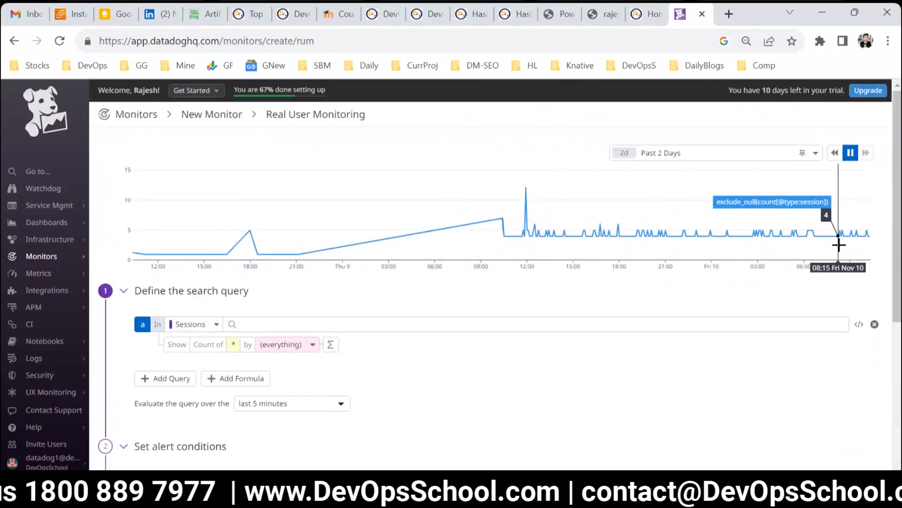
scroll(324, 266, down, 5)
Step: Set the RUM monitor's alert threshold to 1
click(268, 256)
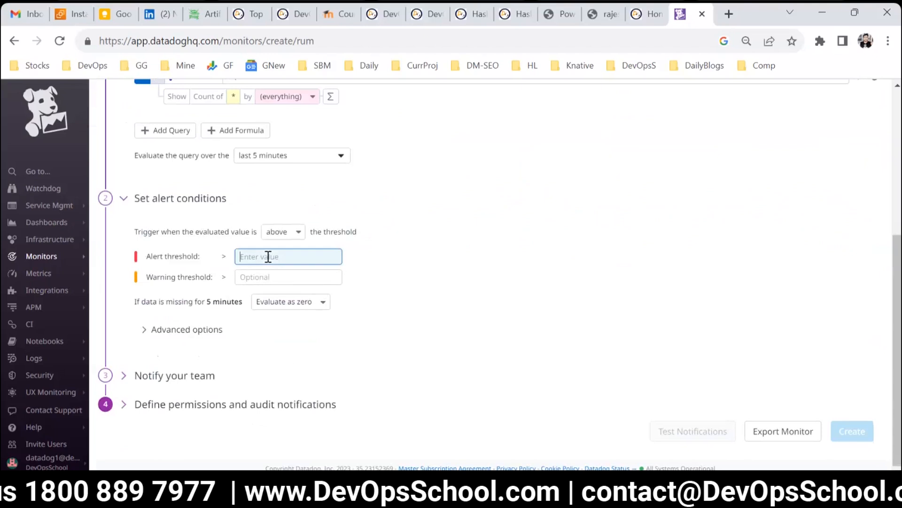
text(1)
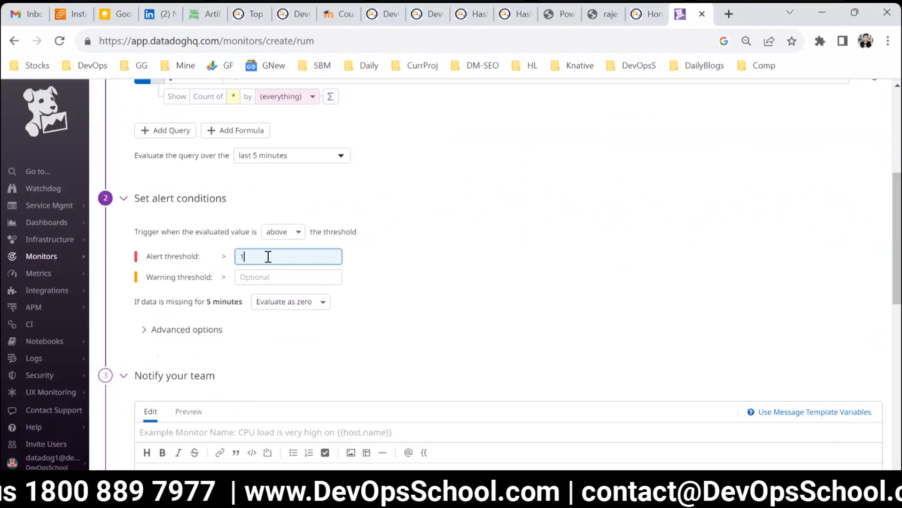
scroll(470, 191, up, 3)
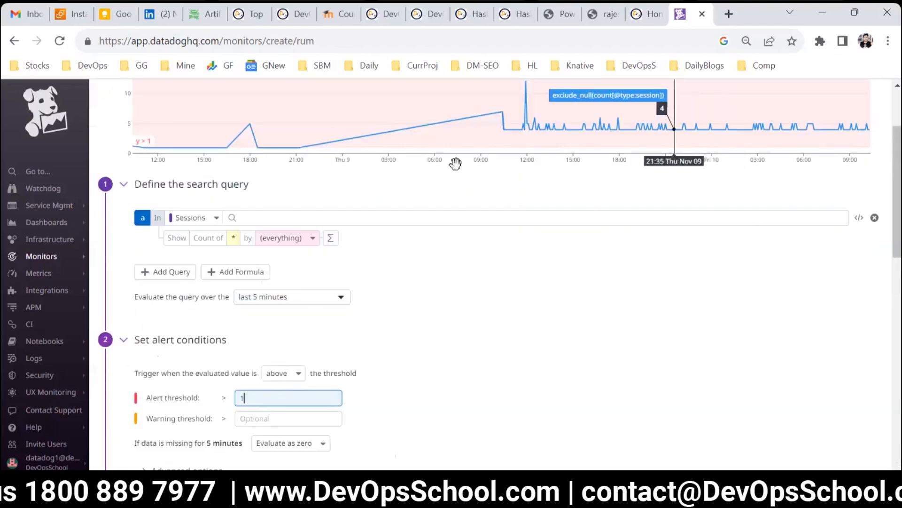
scroll(470, 188, up, 2)
scroll(322, 316, down, 6)
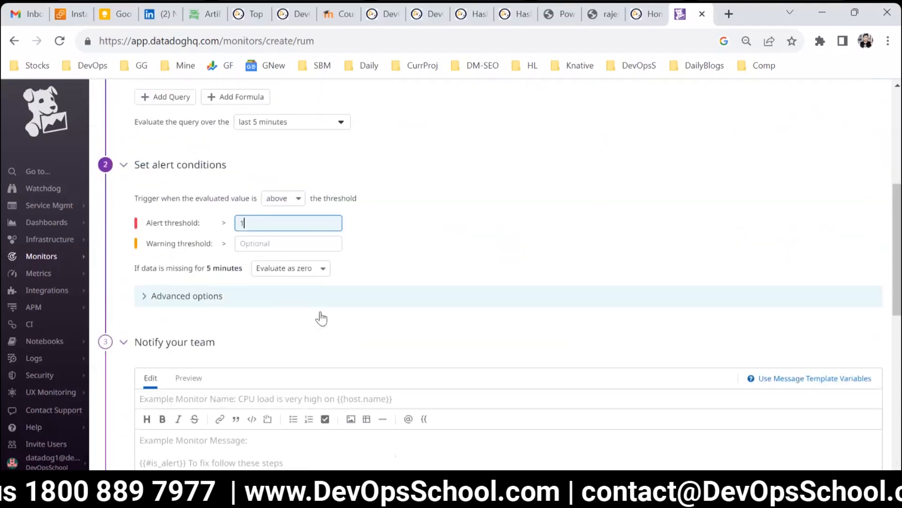
scroll(257, 292, down, 2)
scroll(256, 294, up, 7)
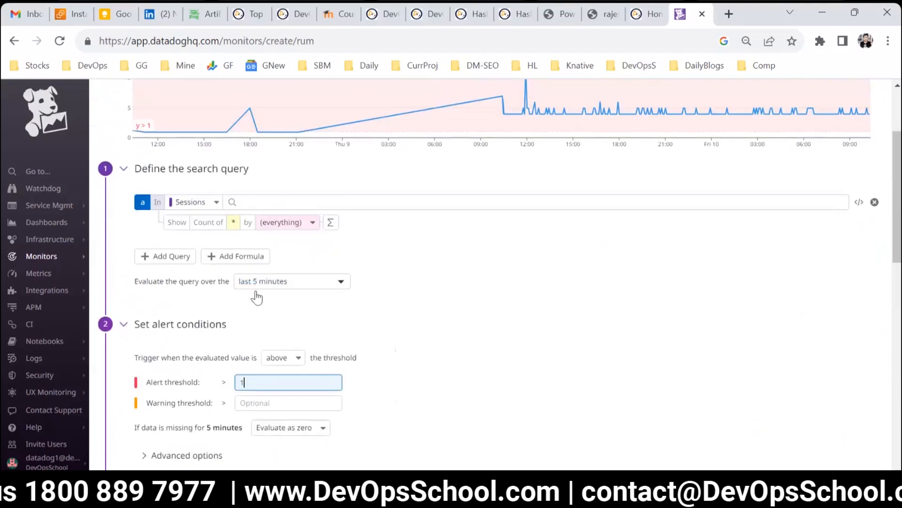
scroll(306, 292, down, 10)
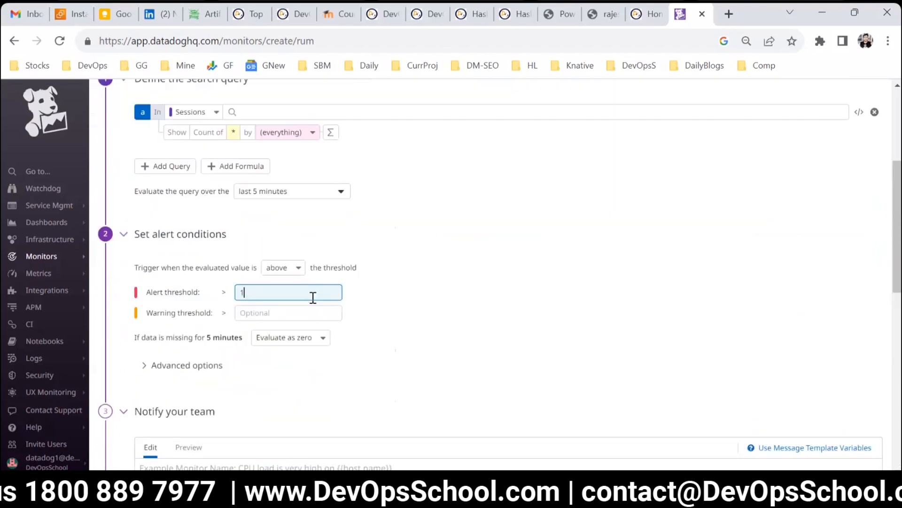
Step: Name the monitor "RUM Session is less than 1"
click(209, 110)
text(RUM)
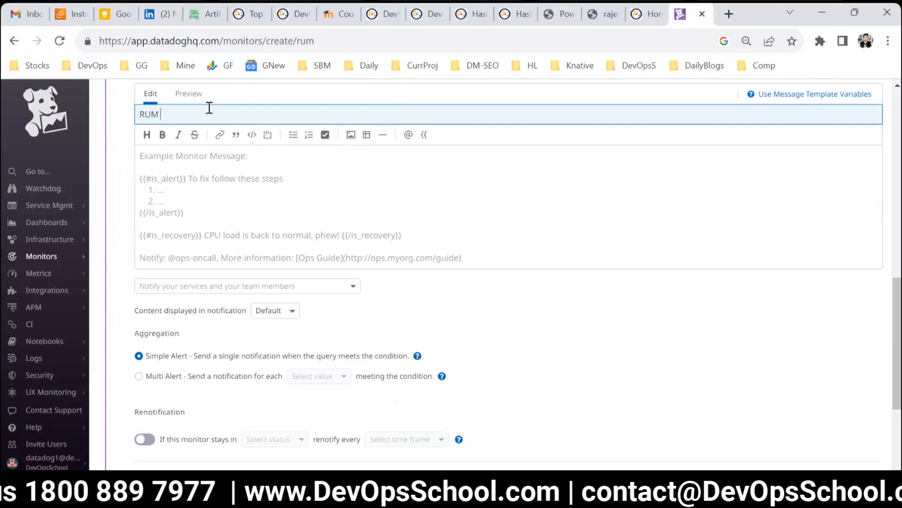
text( Session is less than 1)
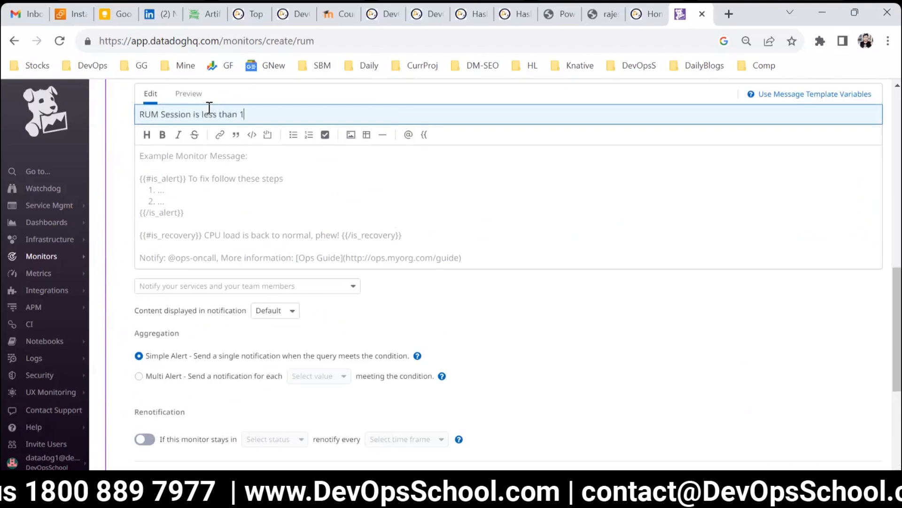
Step: Paste the monitor name three times into the message body and create the monitor
key(ctrl+a)
click(272, 183)
key(ctrl+v)
key(ctrl+v)
key(ctrl+v)
key(ctrl+v)
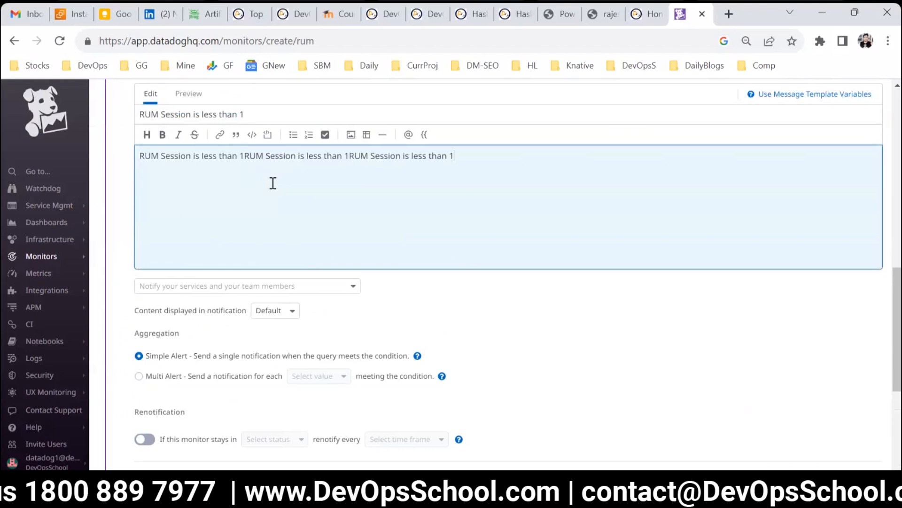
scroll(482, 306, down, 5)
click(831, 420)
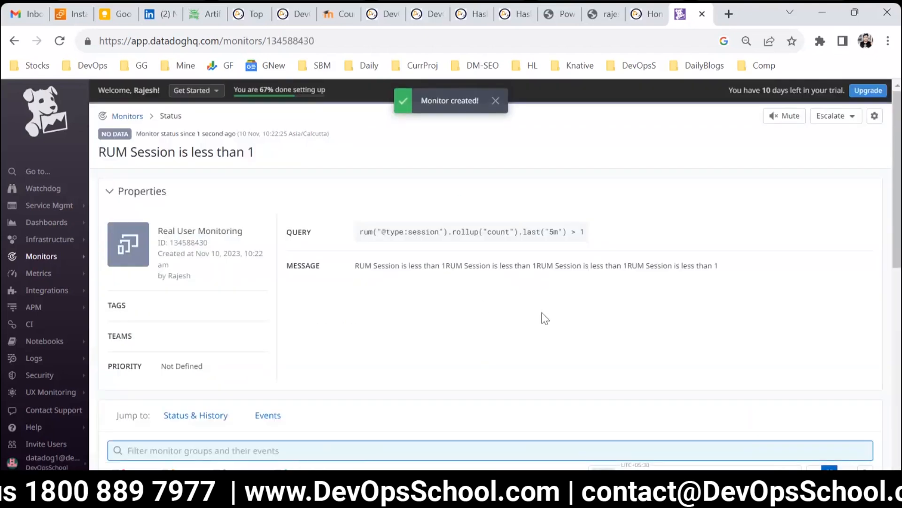
Step: Open the Manage Monitors list to review all created monitors
mouse_move(94, 258)
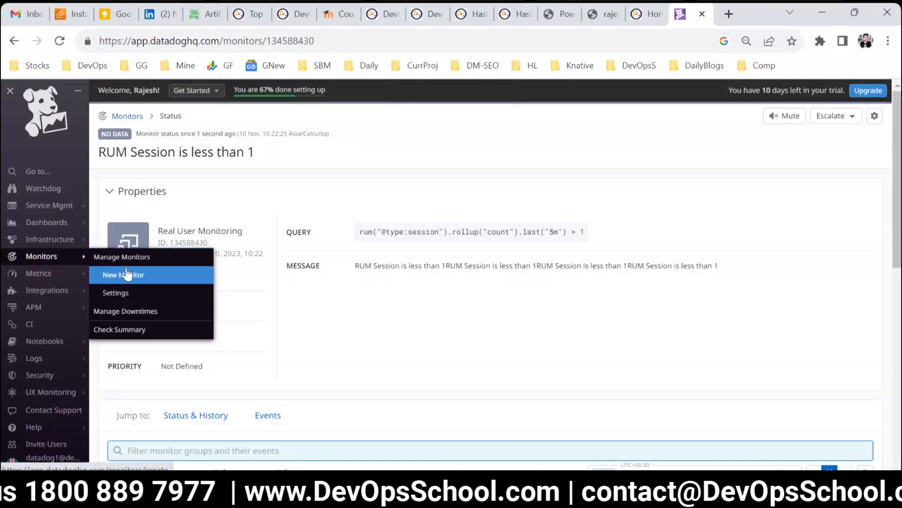
click(124, 260)
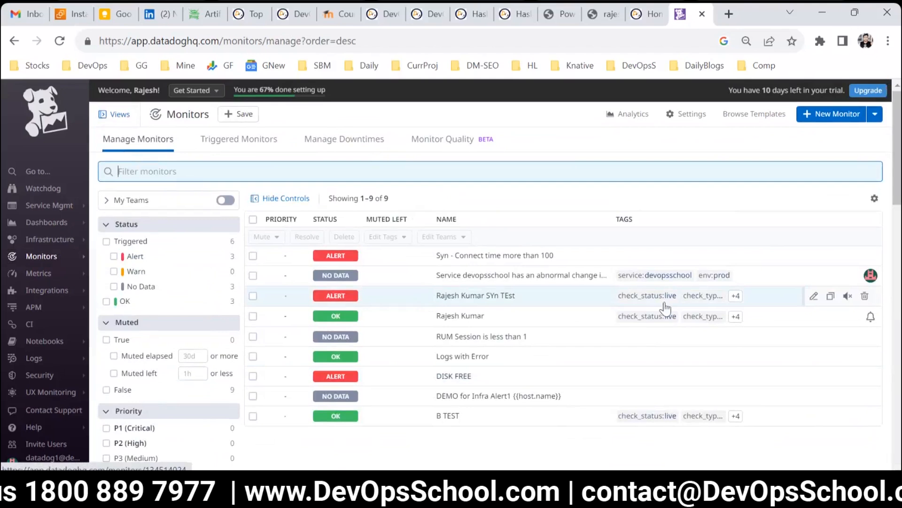
Step: Open the monitor templates page and browse the available templates
key(ctrl+plus)
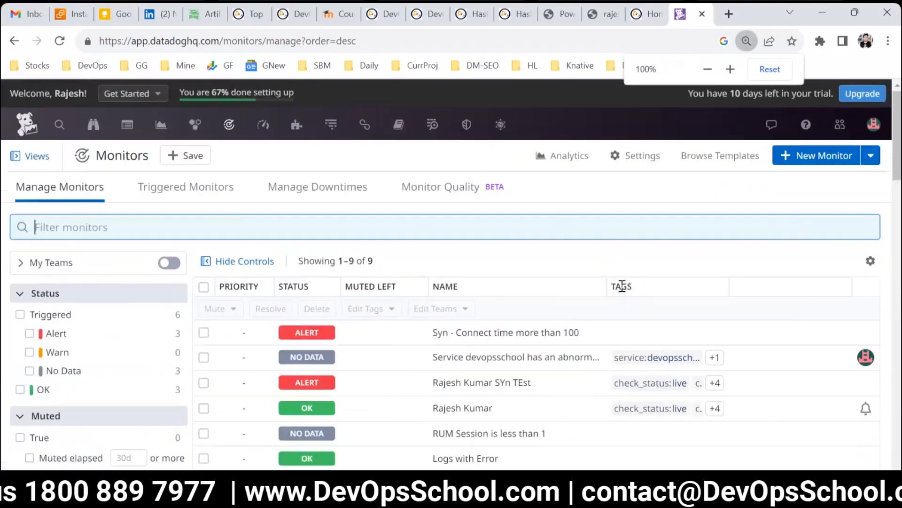
scroll(543, 258, down, 2)
scroll(546, 256, up, 2)
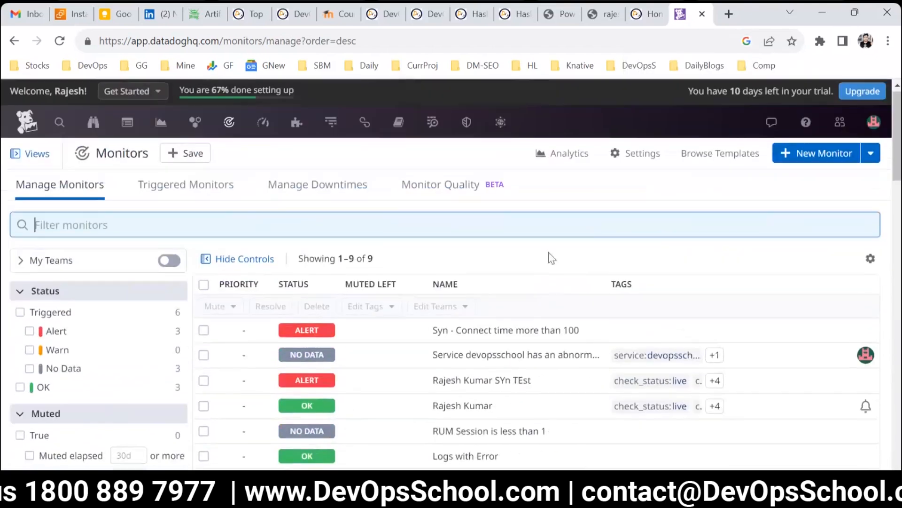
click(708, 158)
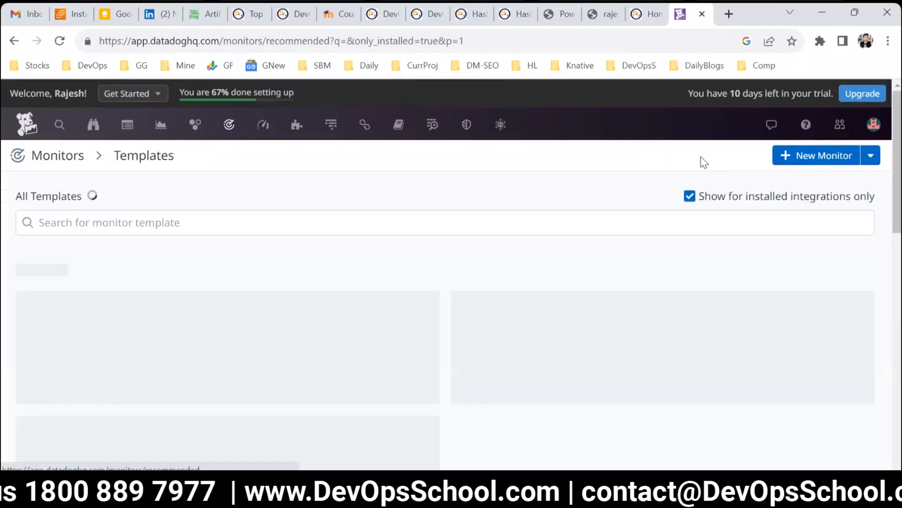
scroll(278, 338, down, 10)
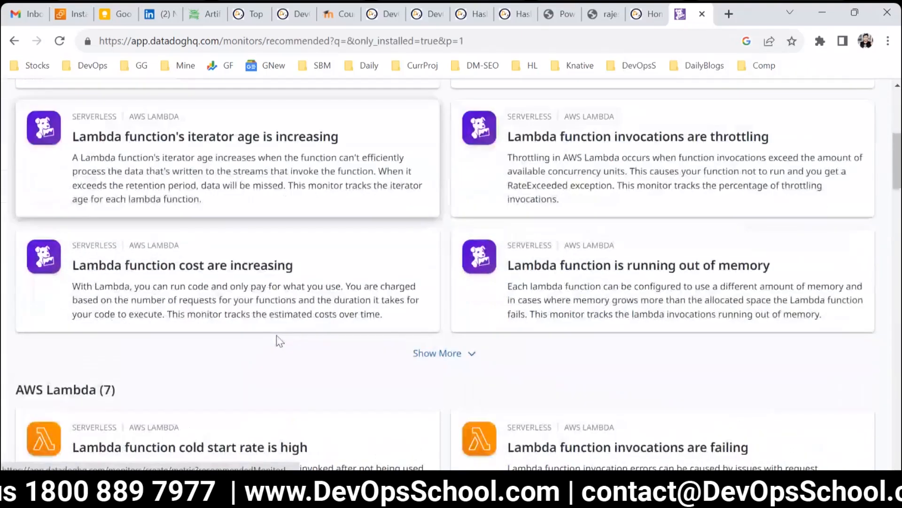
scroll(278, 333, down, 15)
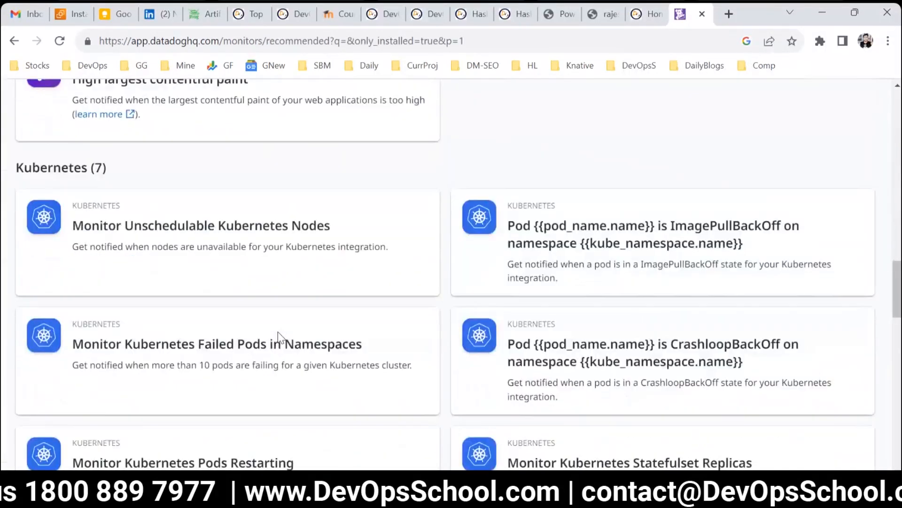
Step: Create a monitor from the MySQL template 'Replica {{host.name}} is not running properly' with its default settings
scroll(278, 331, down, 4)
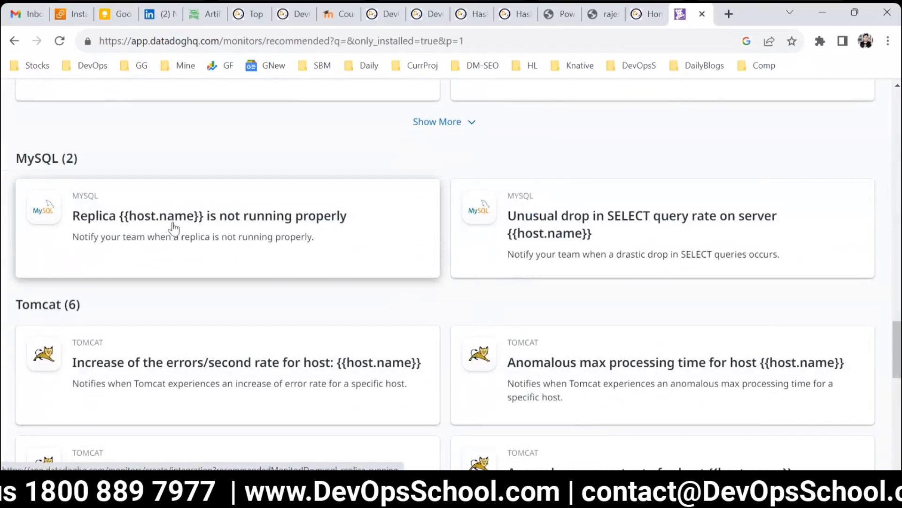
click(210, 231)
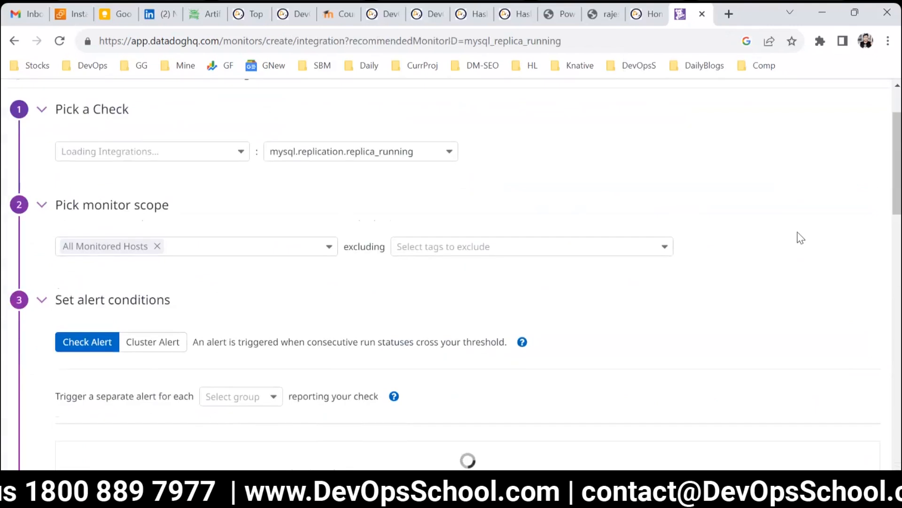
scroll(790, 238, down, 15)
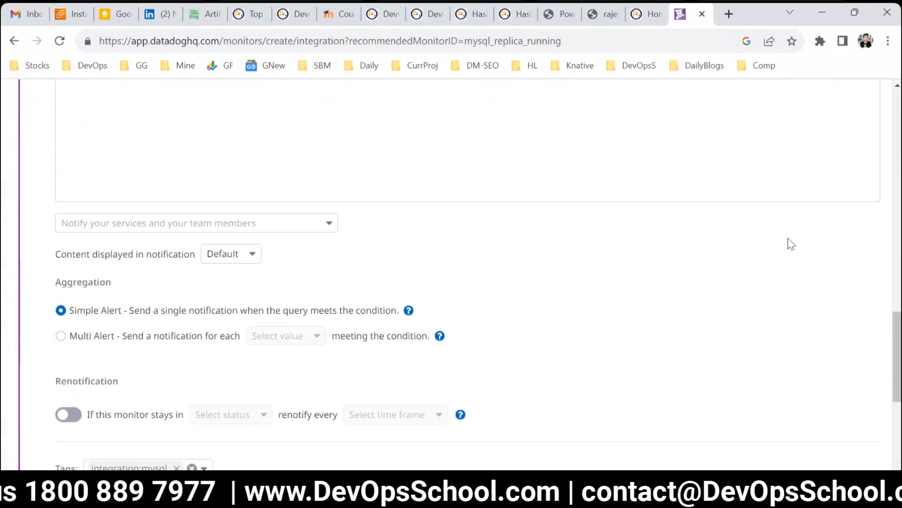
click(836, 418)
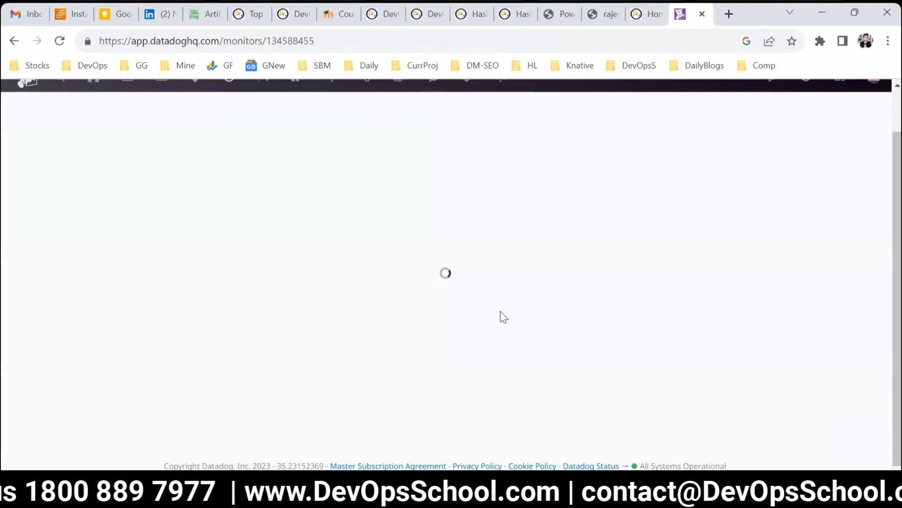
Step: Return to the monitors list and switch to the Triggered Monitors view
scroll(494, 312, up, 5)
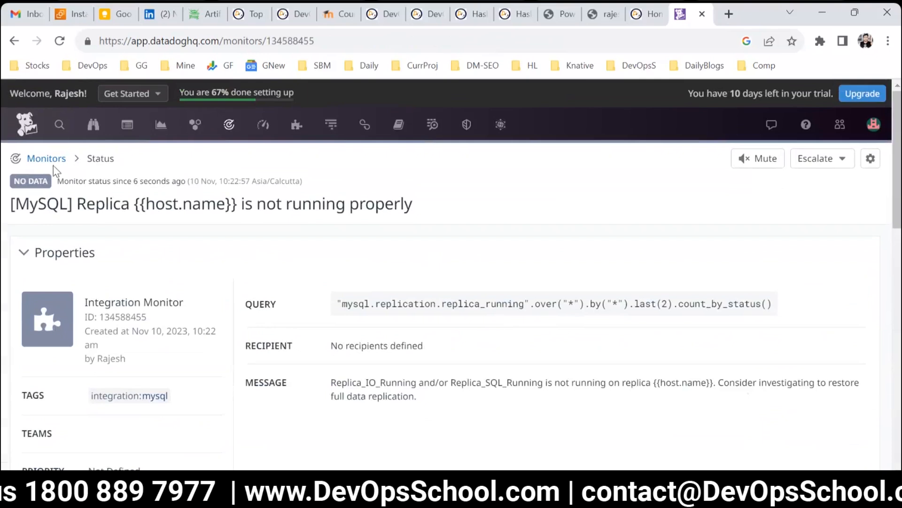
click(52, 162)
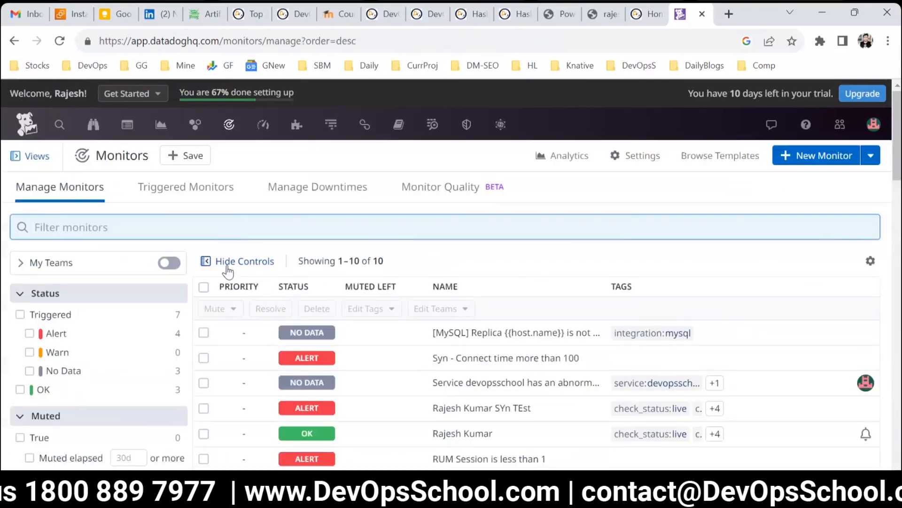
scroll(227, 269, down, 3)
scroll(219, 268, up, 3)
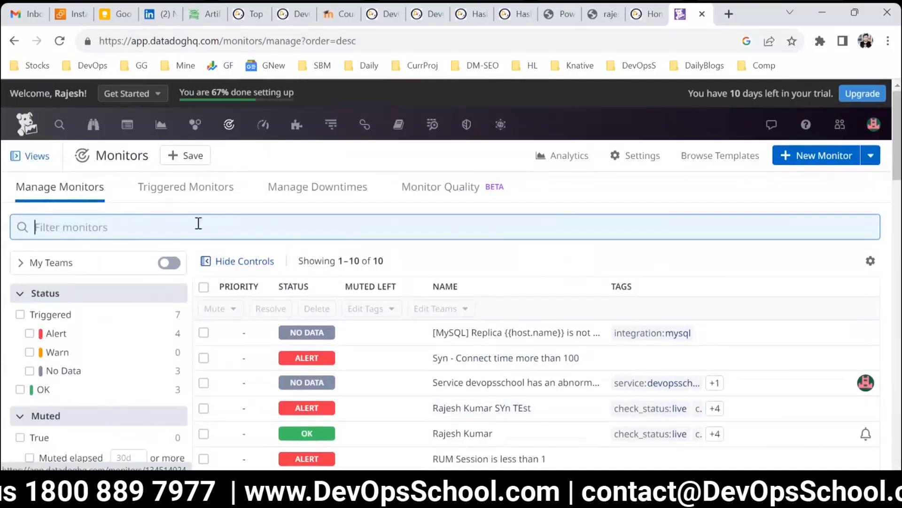
click(177, 193)
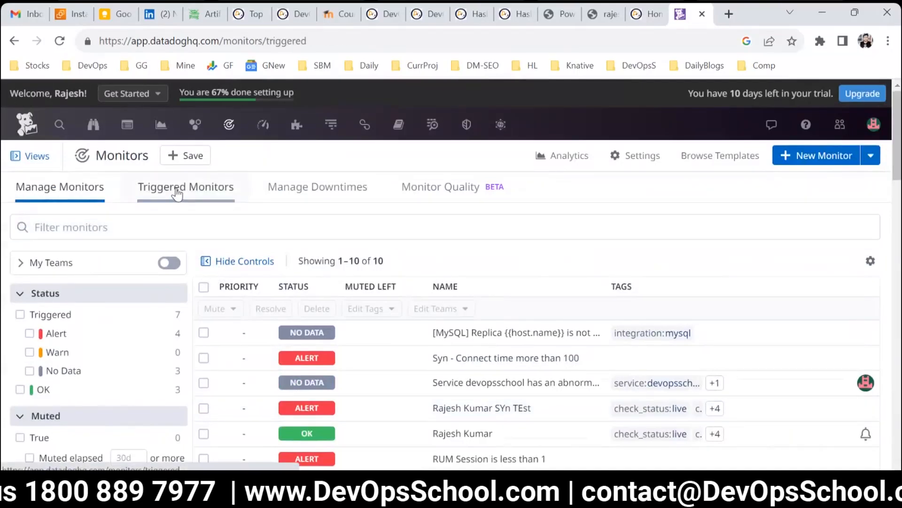
Step: Open the 'Syn - Connect time more than 100' monitor and review its status history, evaluation graph, events and query
scroll(316, 347, down, 2)
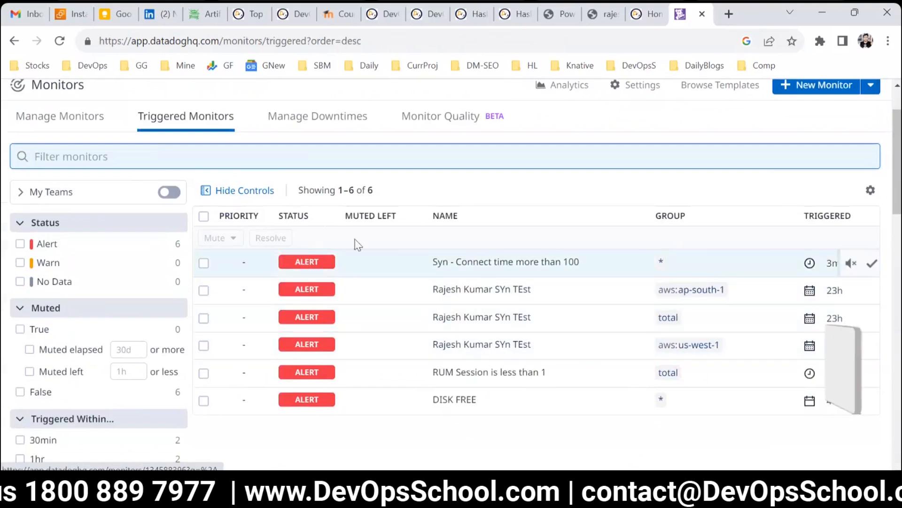
click(403, 262)
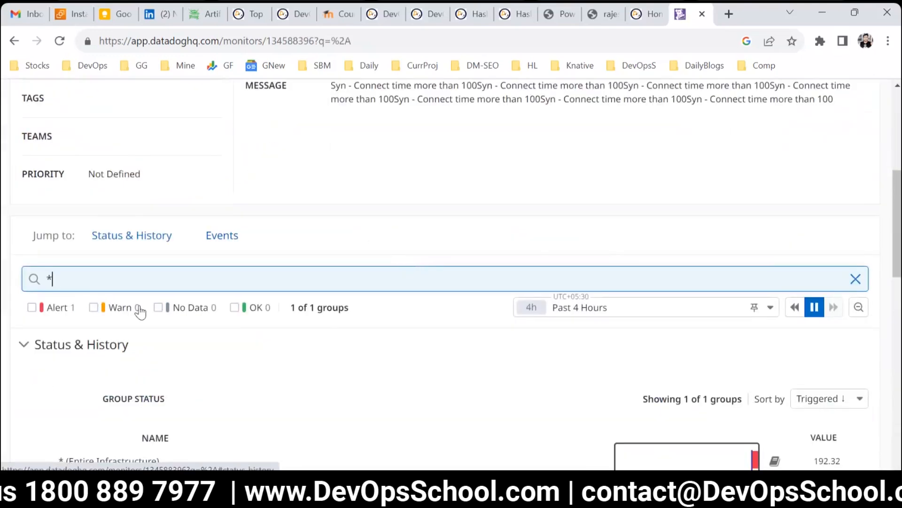
scroll(92, 242, down, 3)
scroll(308, 318, down, 5)
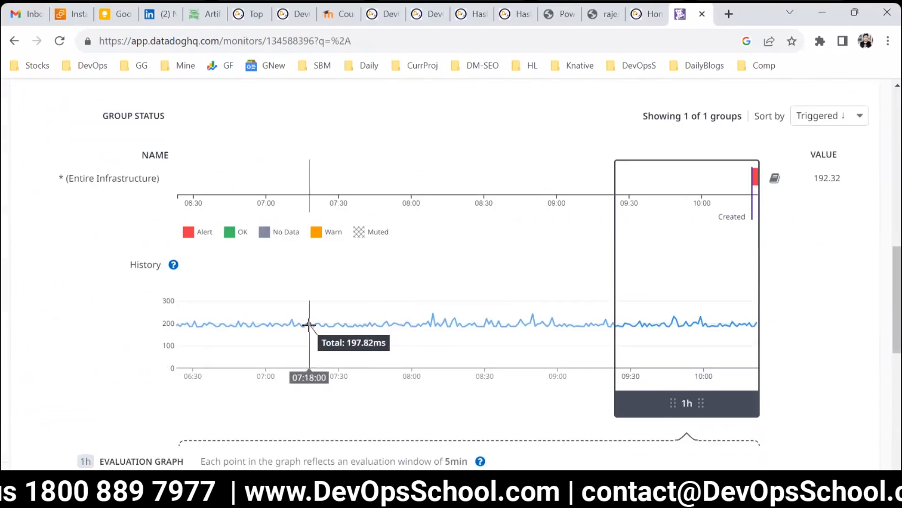
scroll(457, 219, down, 3)
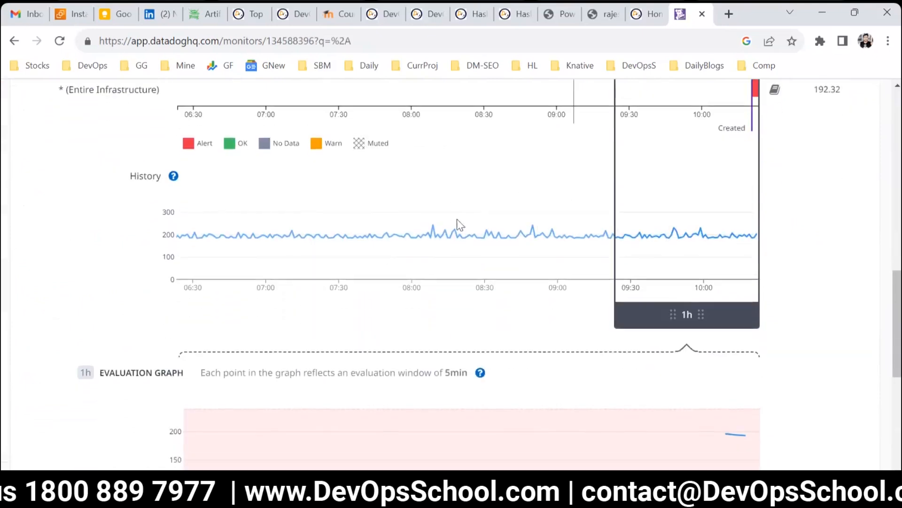
scroll(611, 235, up, 5)
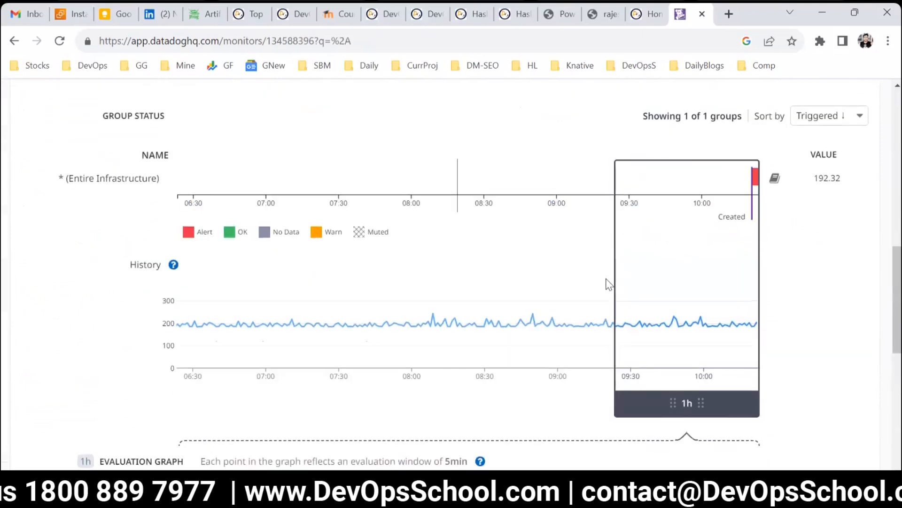
scroll(609, 284, down, 6)
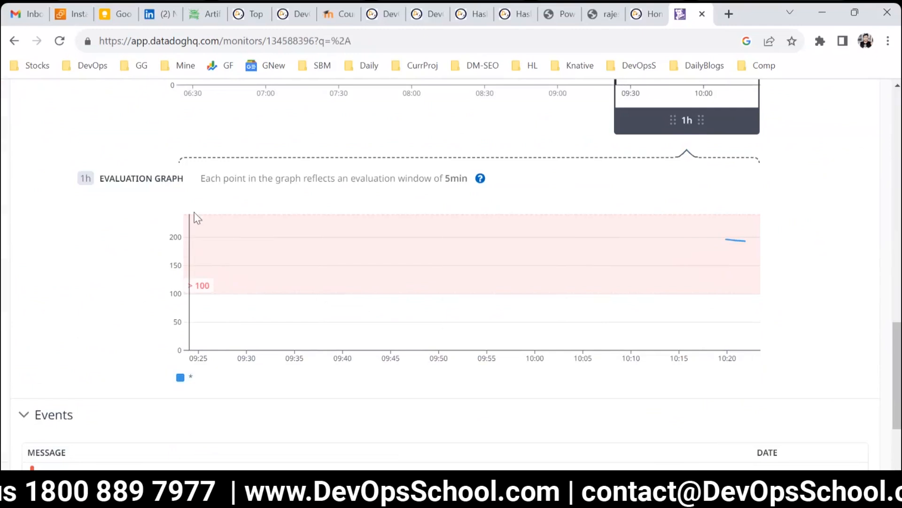
scroll(297, 303, down, 3)
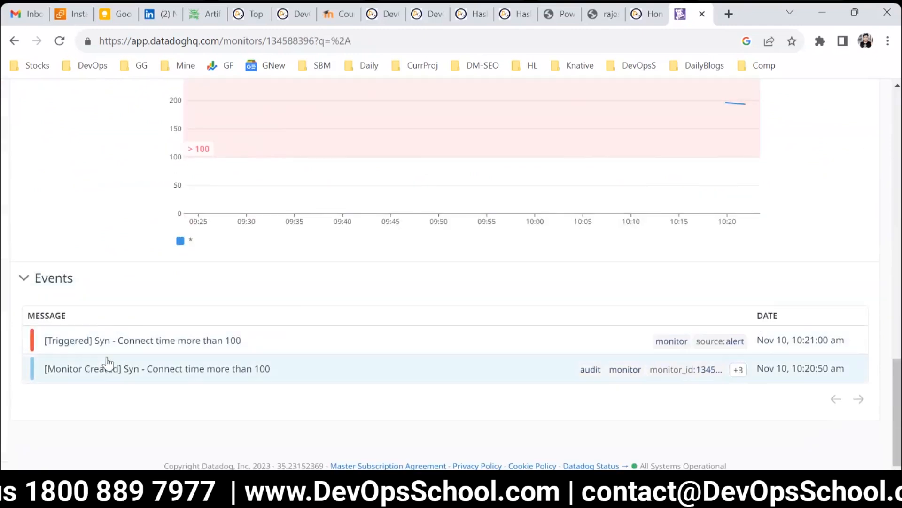
scroll(131, 376, up, 20)
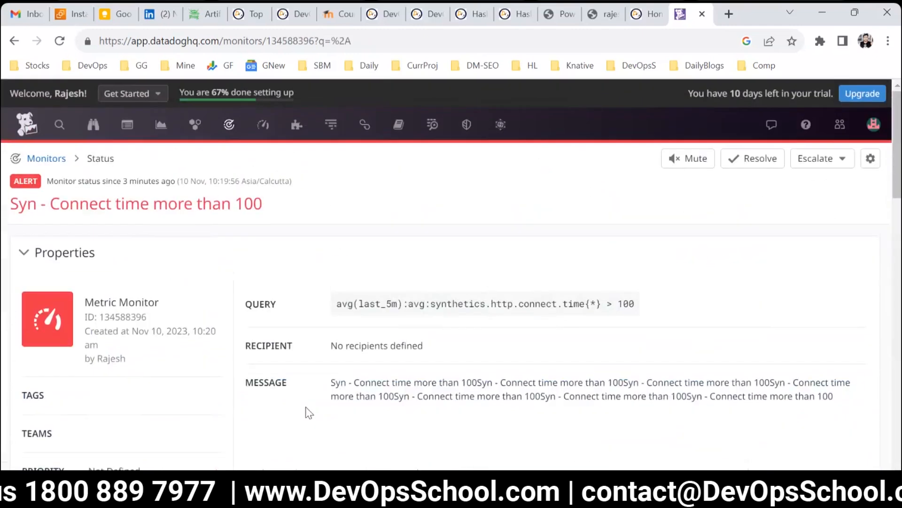
drag(354, 308, 523, 305)
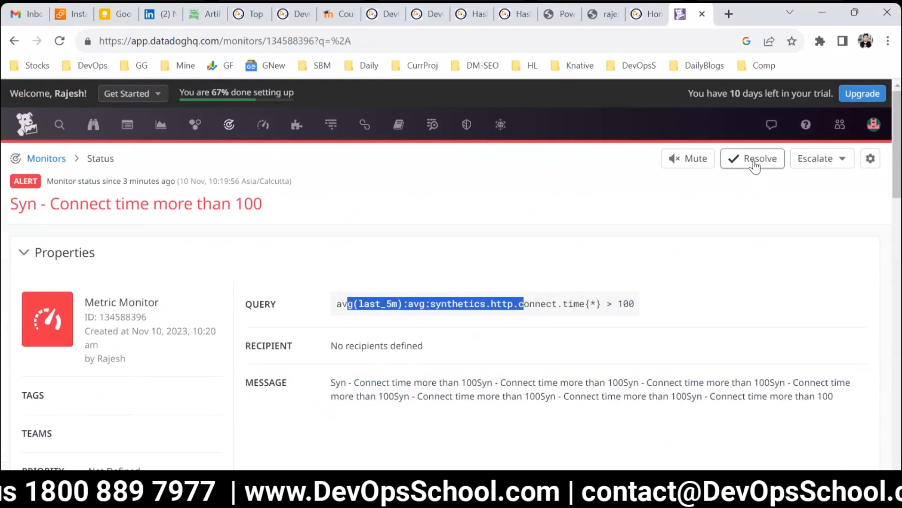
click(337, 305)
drag(543, 306, 335, 305)
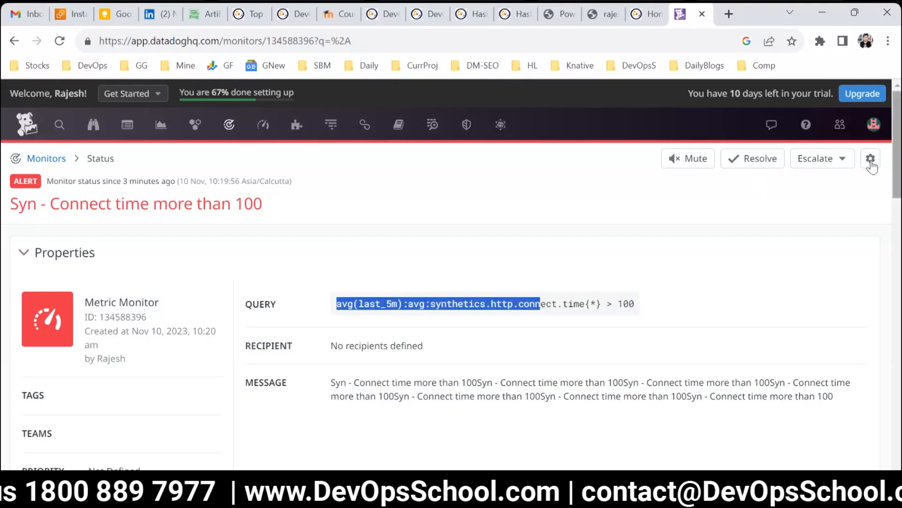
Step: Declare an incident from this monitor, titled 'DevOpsschool.com is down'
click(827, 162)
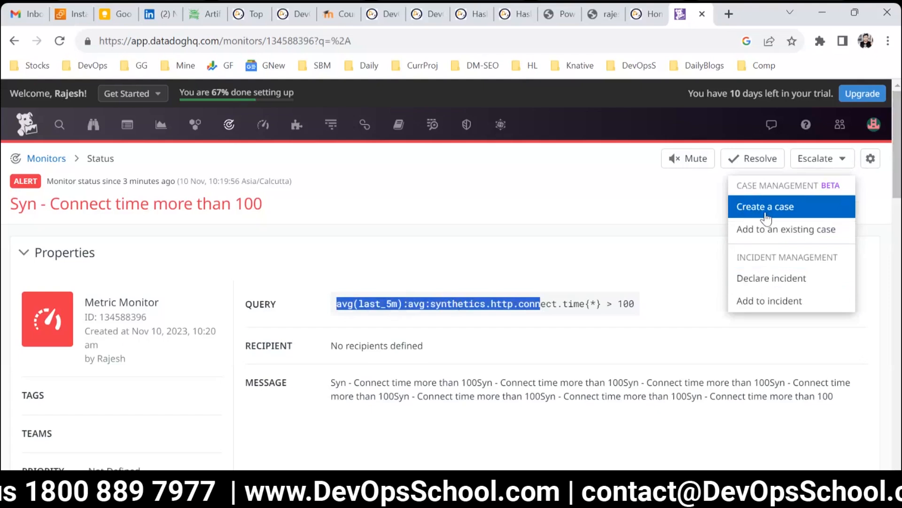
click(761, 278)
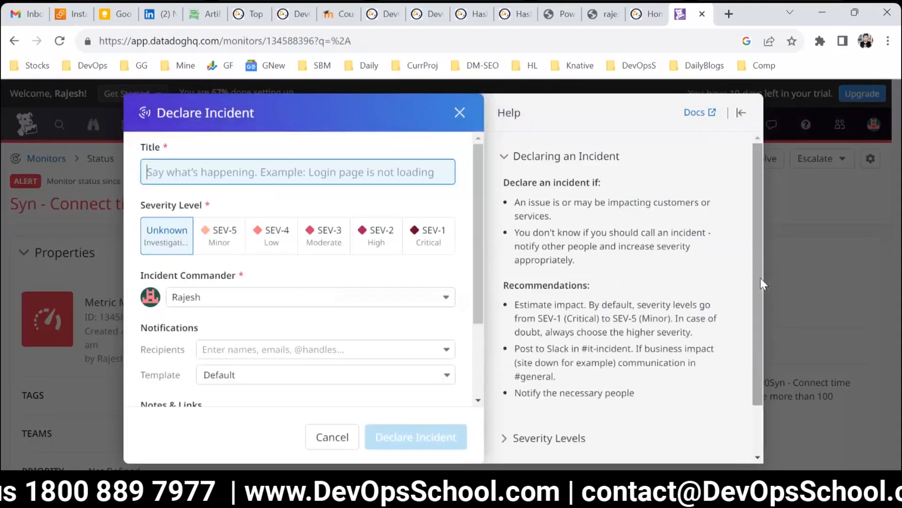
text(Some)
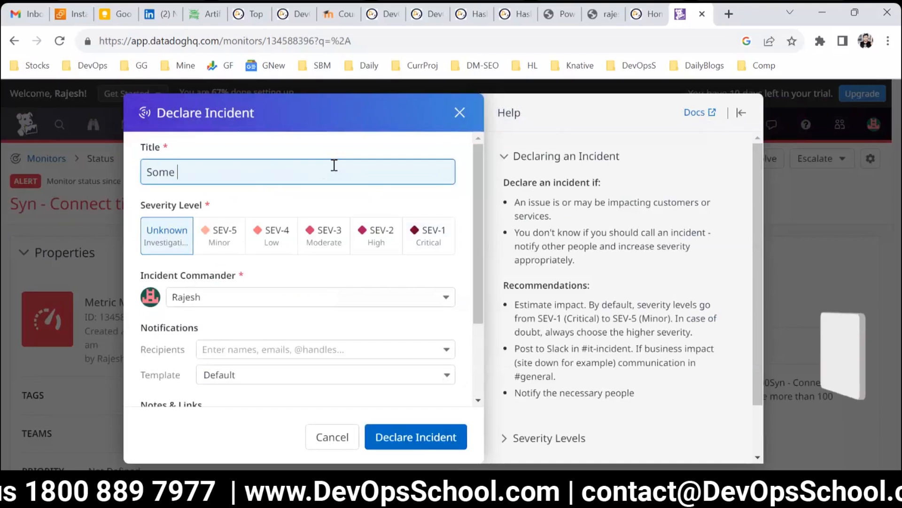
key(ctrl+a)
text(D)
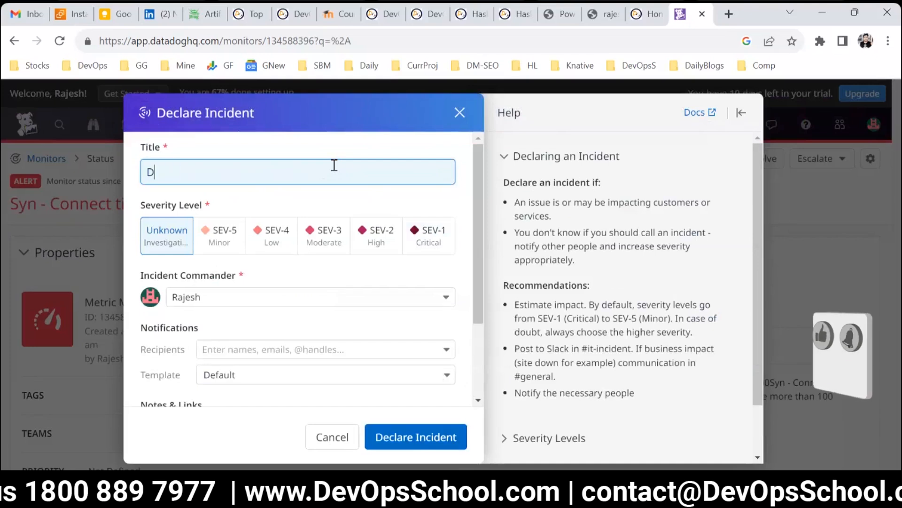
text(evOpss)
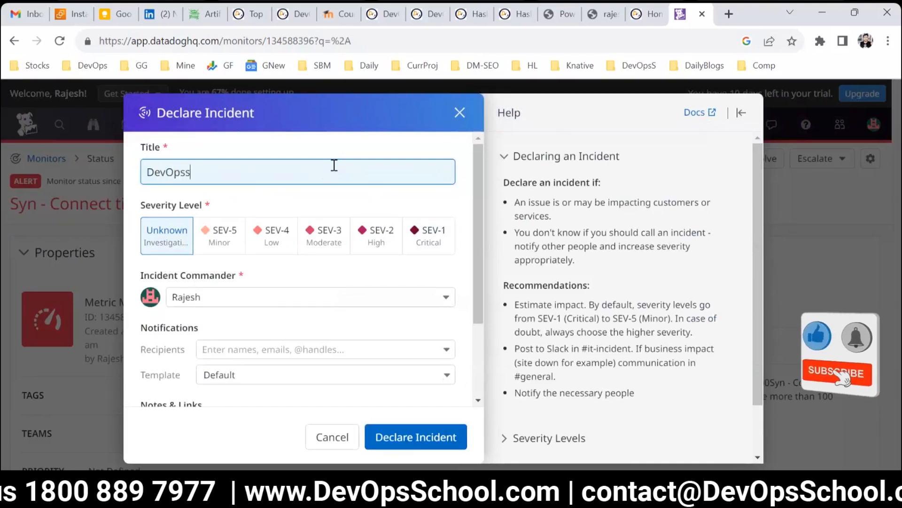
text(chool.com)
key(ctrl+a)
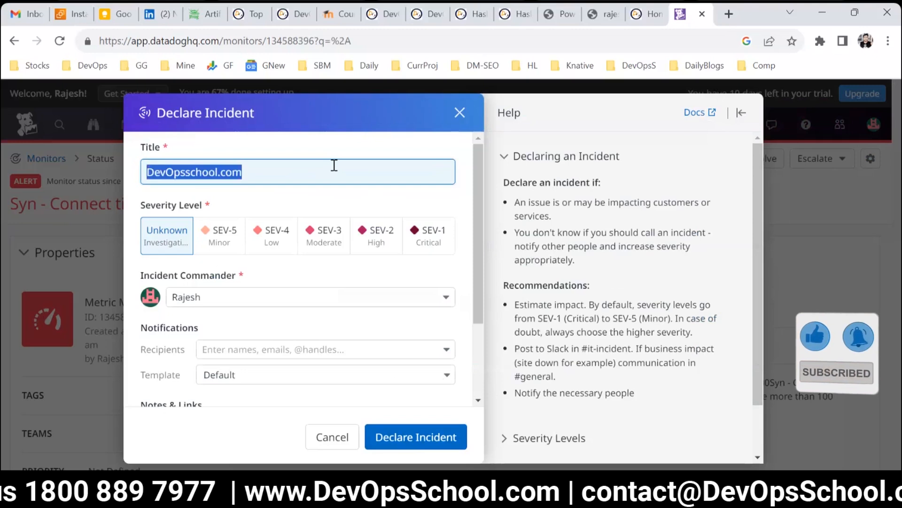
click(334, 164)
text(is down)
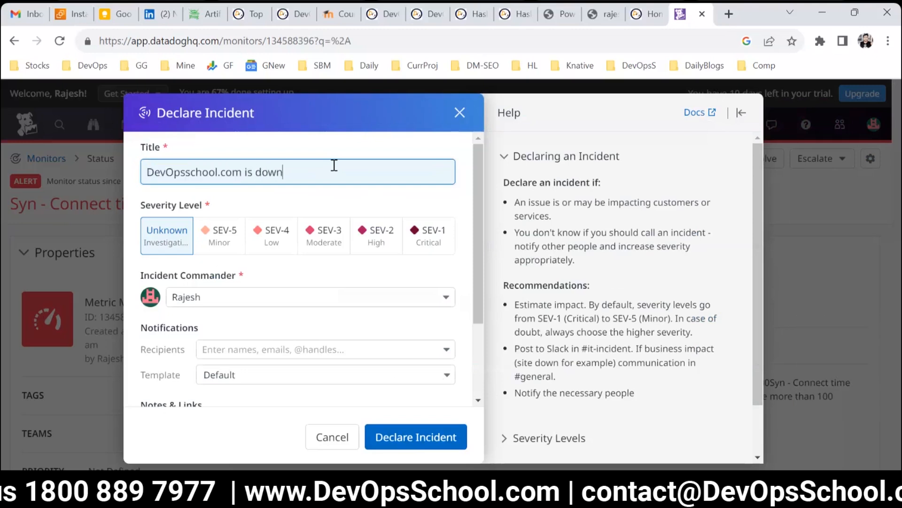
key(ctrl+a)
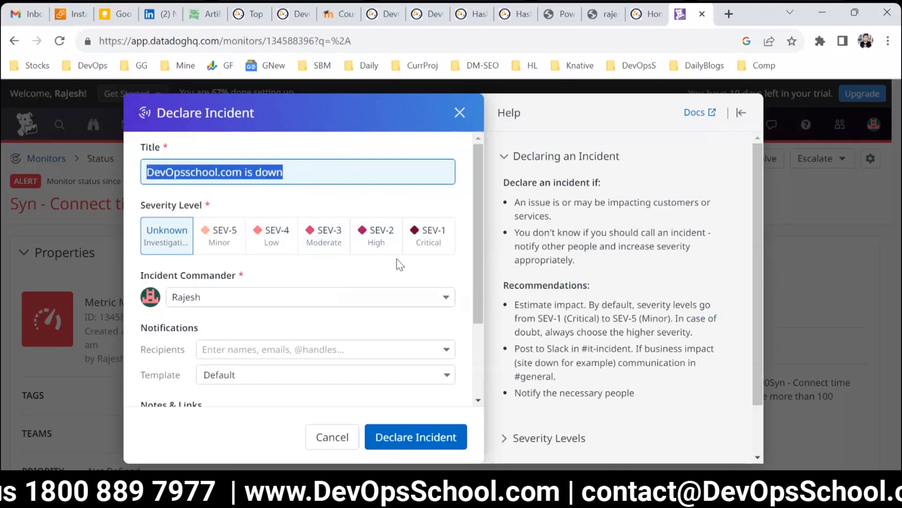
Step: Set the incident's severity level to SEV-1 Critical
click(426, 249)
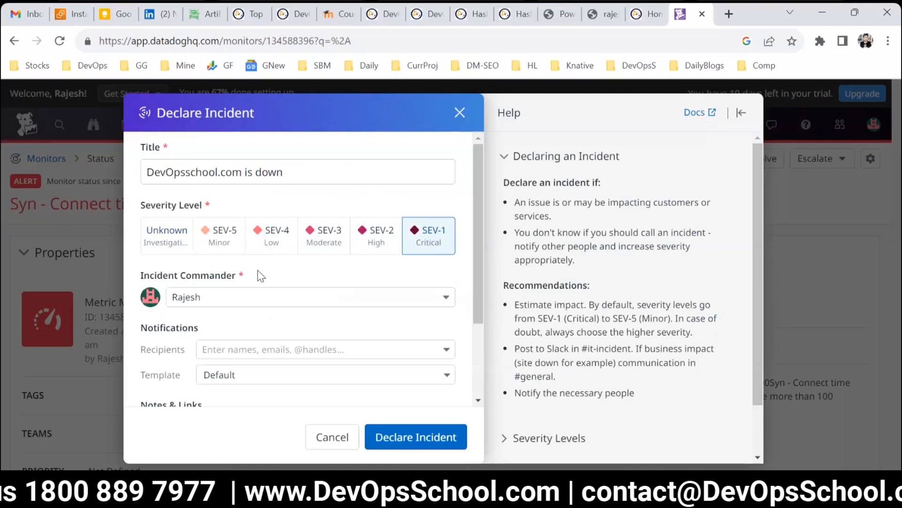
click(312, 298)
click(317, 279)
scroll(312, 287, down, 3)
scroll(242, 288, up, 2)
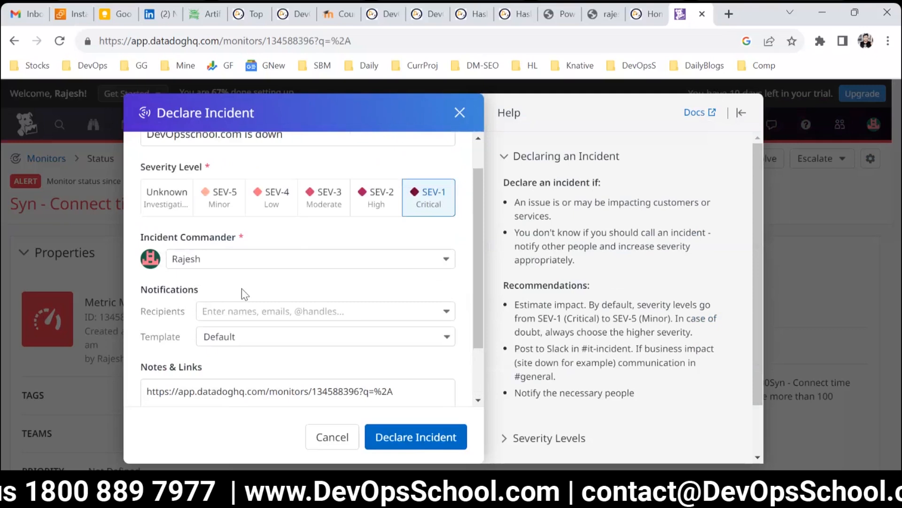
Step: Add the current user as a notification recipient, keep the Default template, and declare the incident
click(259, 310)
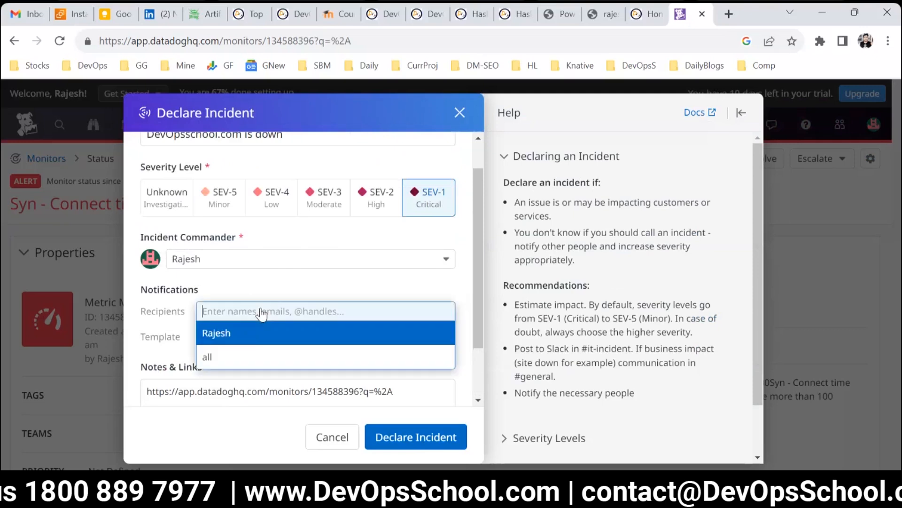
click(232, 339)
click(169, 299)
scroll(235, 339, down, 2)
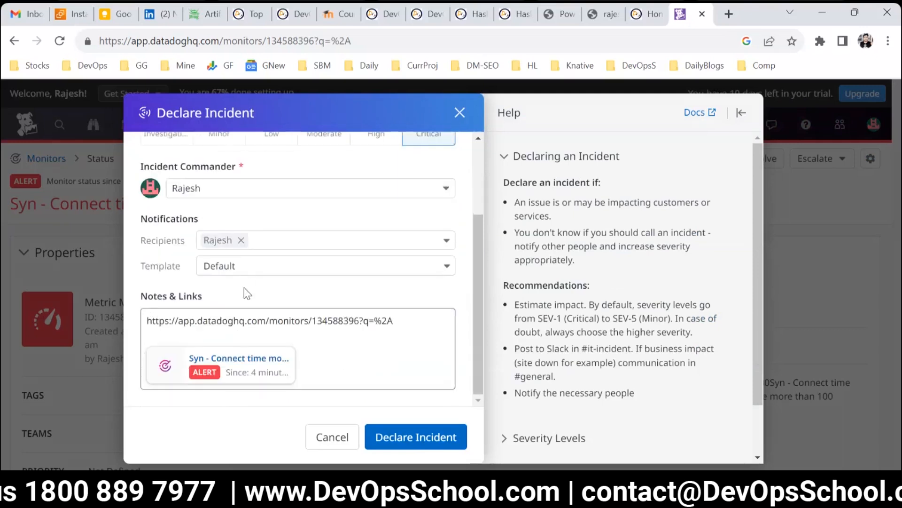
click(237, 269)
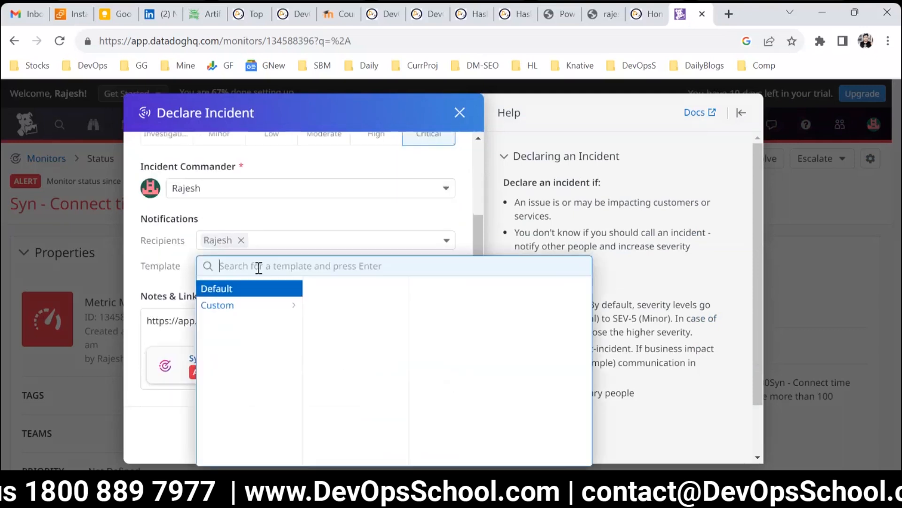
click(171, 277)
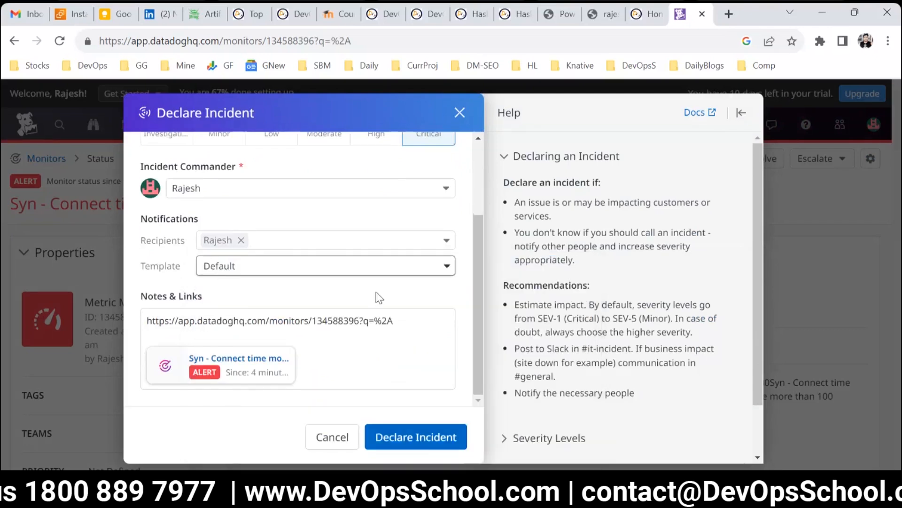
click(388, 436)
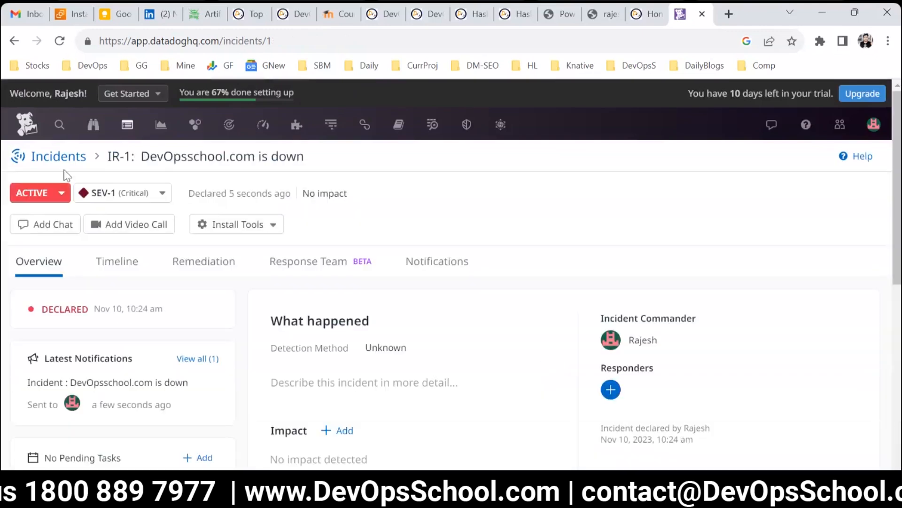
Step: Open the Incidents section and browse its introduction page
mouse_move(125, 136)
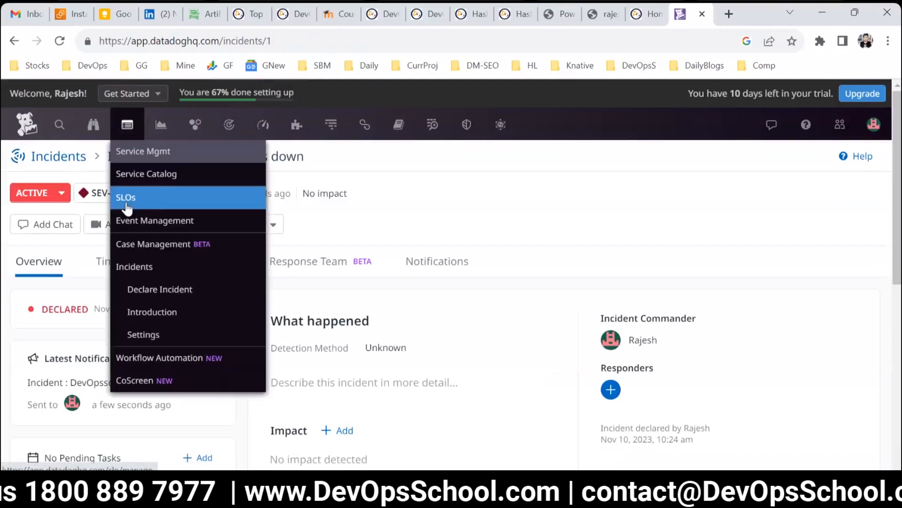
click(133, 268)
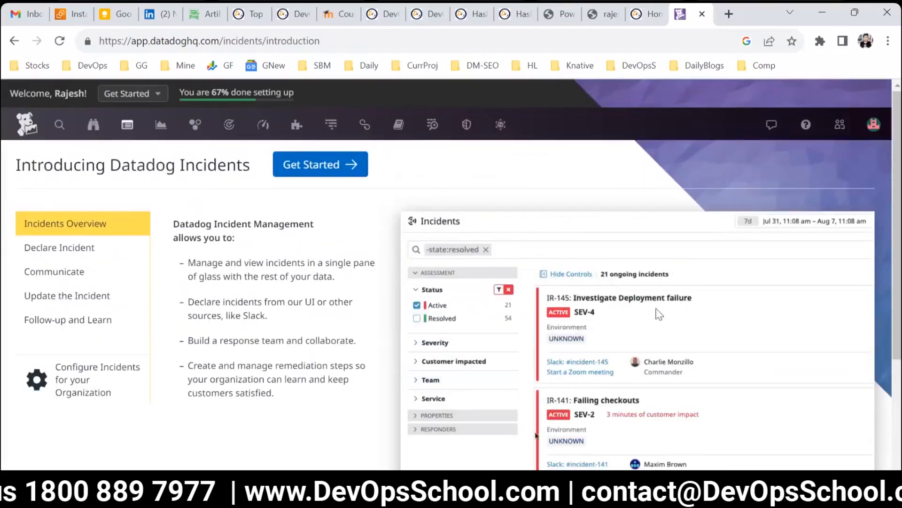
scroll(278, 409, down, 3)
scroll(161, 217, up, 3)
mouse_move(157, 136)
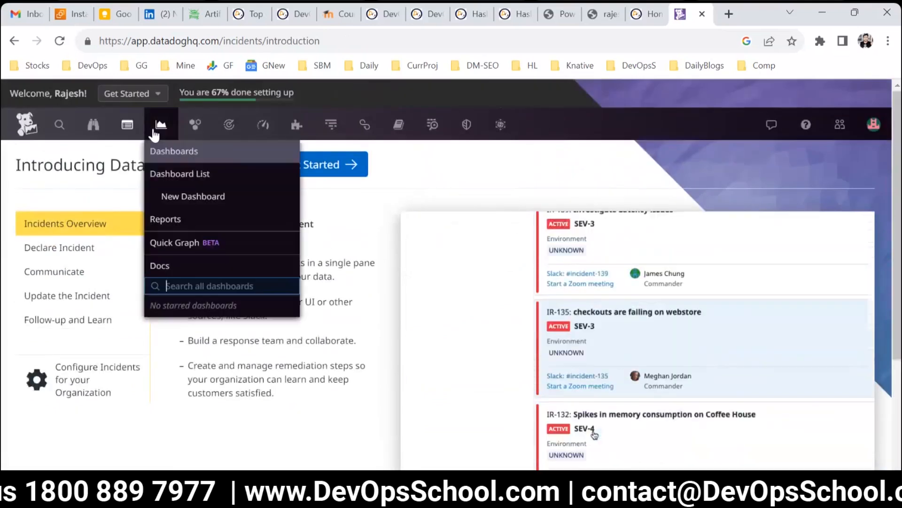
mouse_move(127, 125)
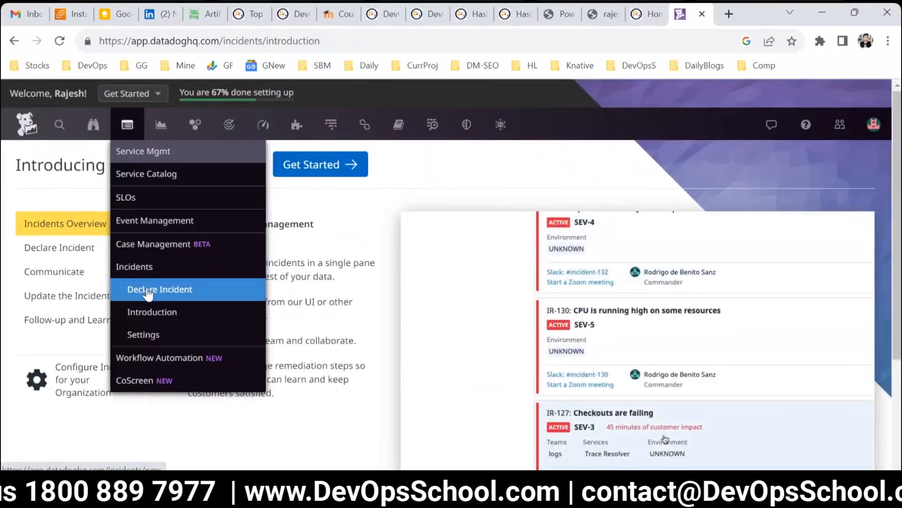
click(139, 265)
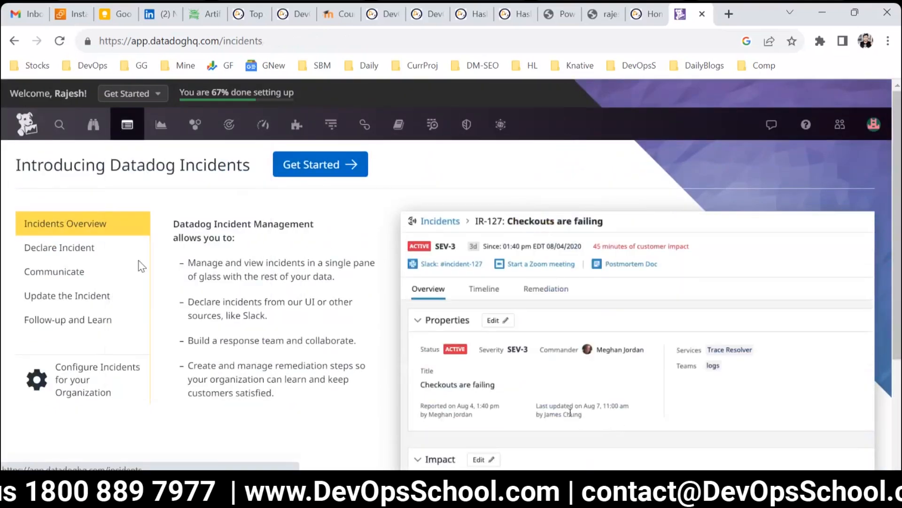
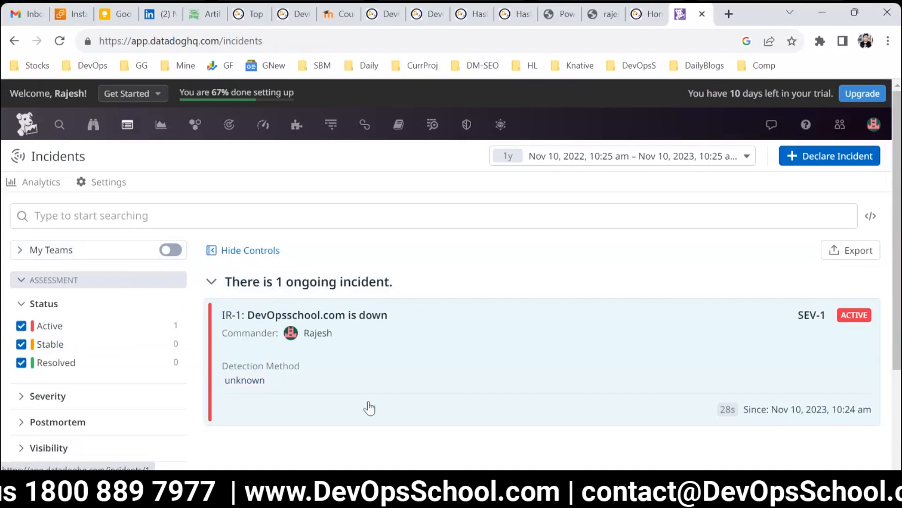
Step: Open incident IR-1 and review its overview page
click(365, 320)
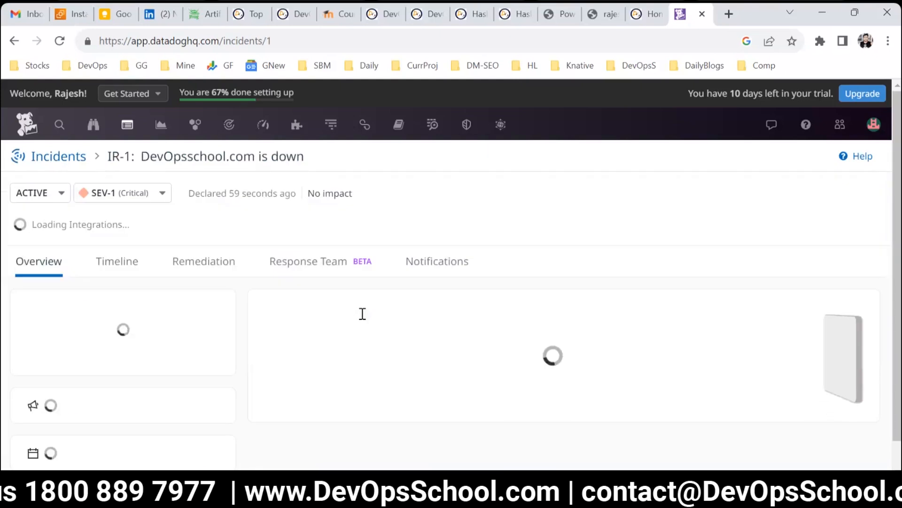
scroll(386, 347, down, 1)
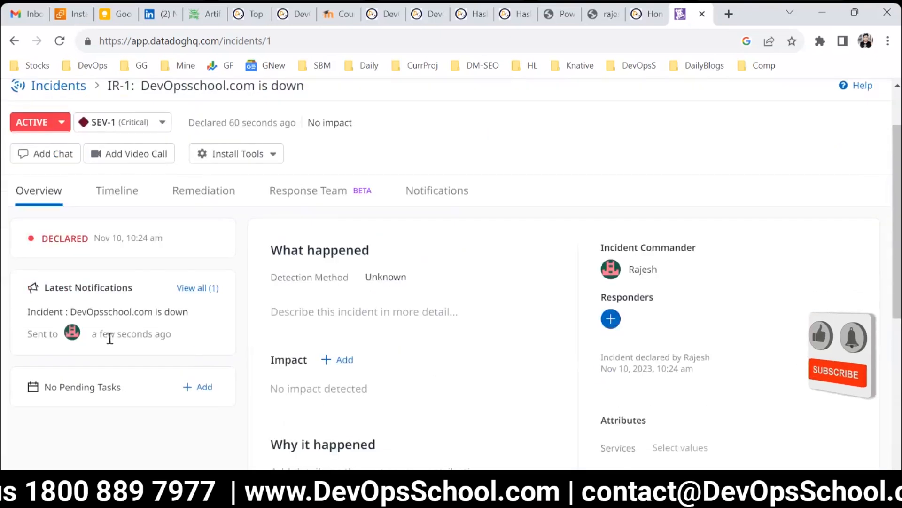
scroll(131, 320, up, 1)
scroll(195, 362, down, 1)
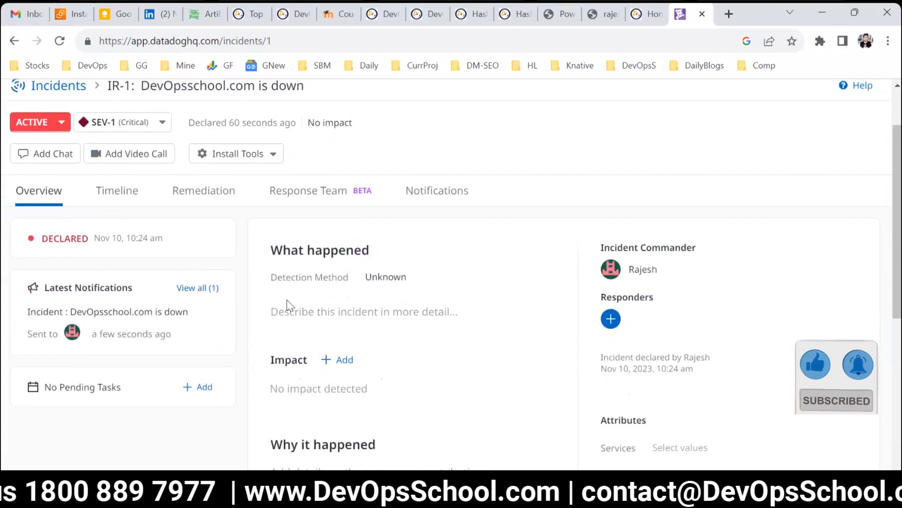
Step: Switch to the incident's Timeline and review its entries
click(108, 193)
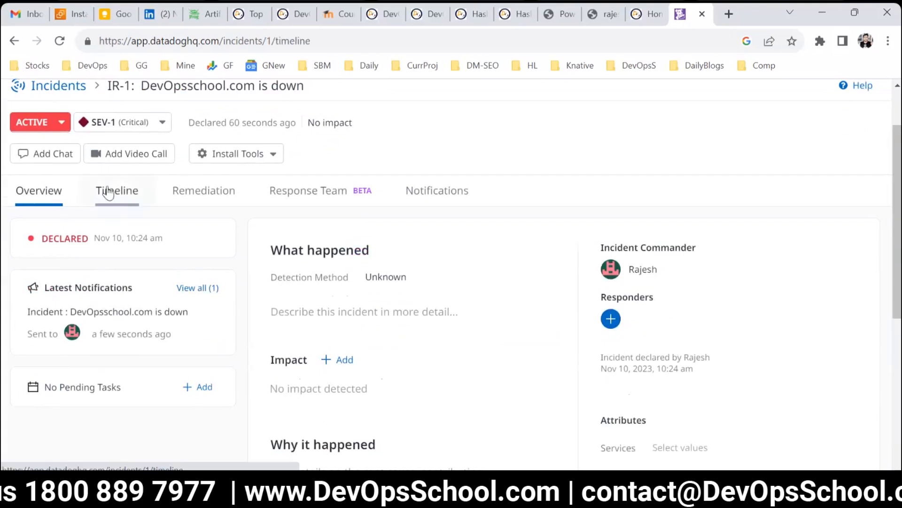
click(49, 194)
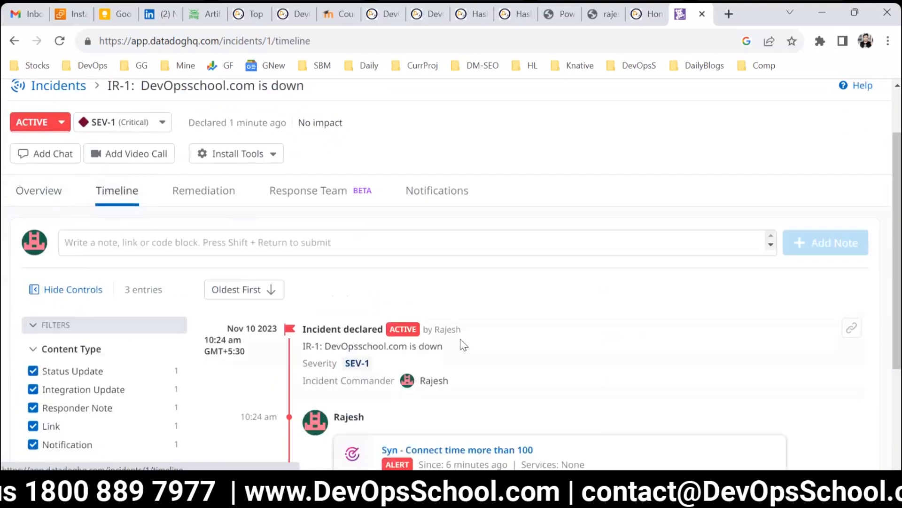
scroll(338, 187, down, 3)
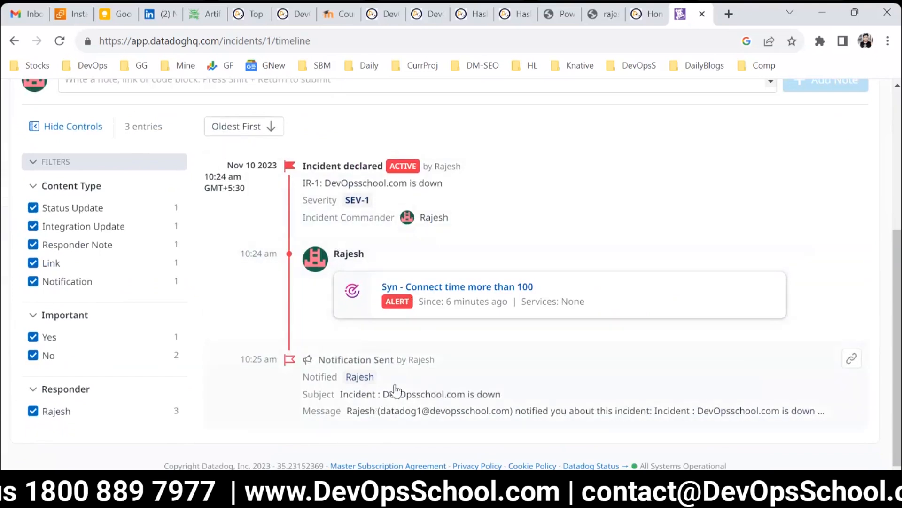
scroll(358, 352, up, 4)
scroll(359, 351, up, 1)
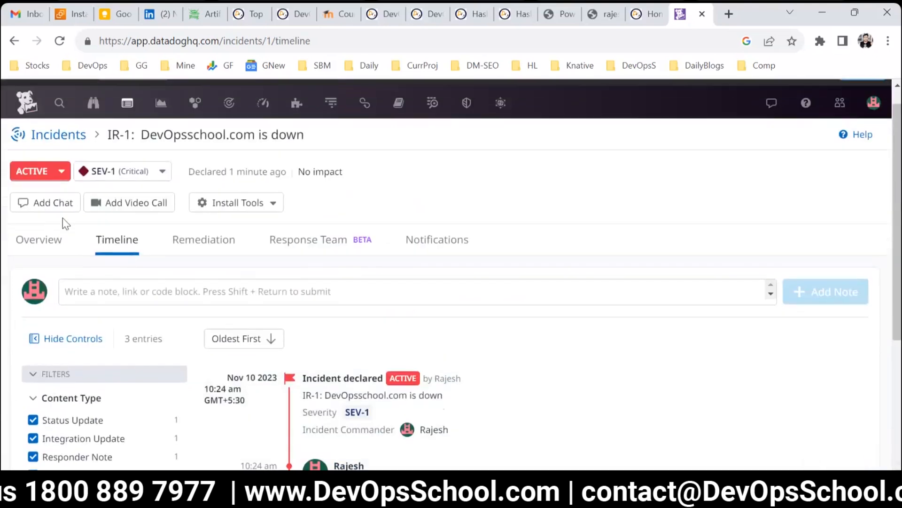
Step: Return to the incident's Overview tab and scroll through its details
click(42, 239)
scroll(312, 325, down, 3)
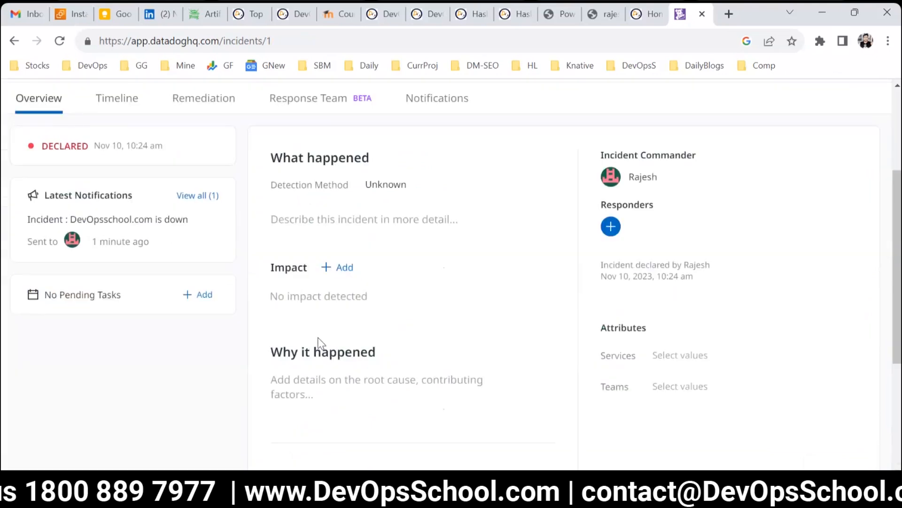
scroll(318, 337, up, 3)
scroll(148, 392, down, 3)
scroll(141, 375, up, 3)
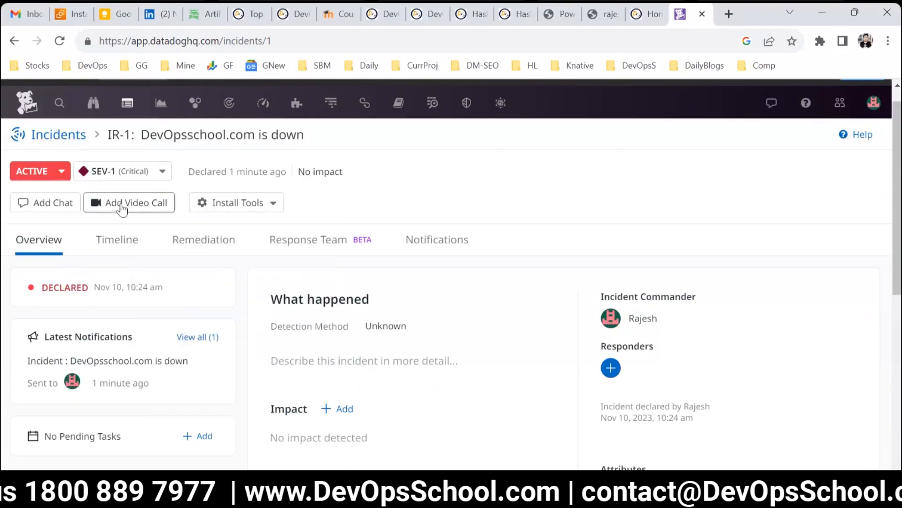
Step: Browse the Install Tools integration options available for the incident
mouse_move(254, 205)
click(226, 203)
click(477, 197)
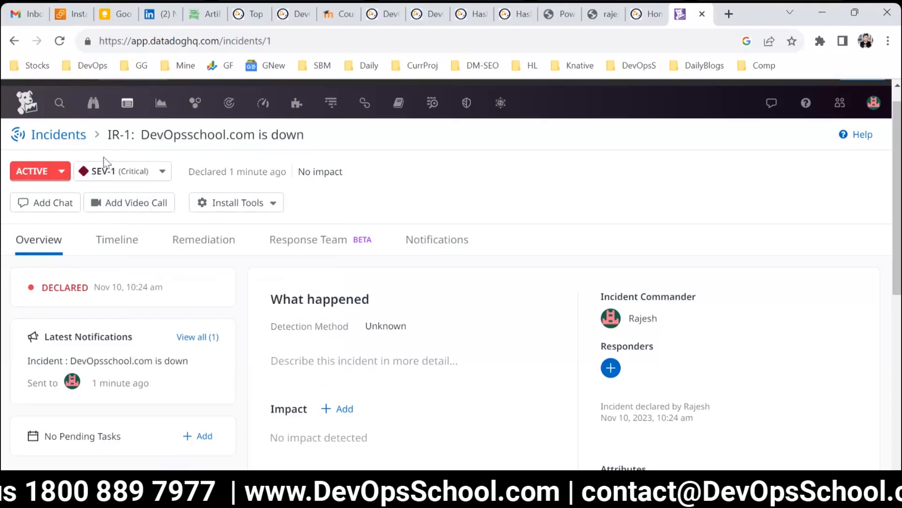
click(228, 201)
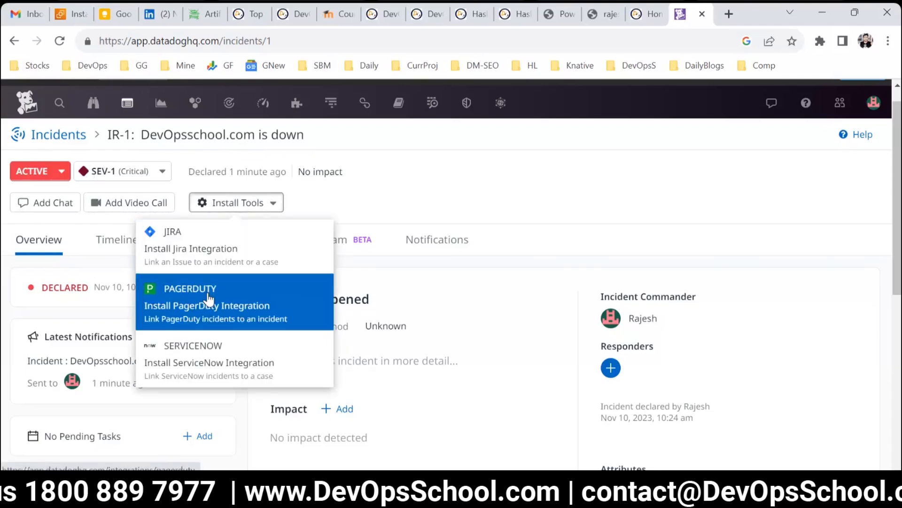
click(215, 407)
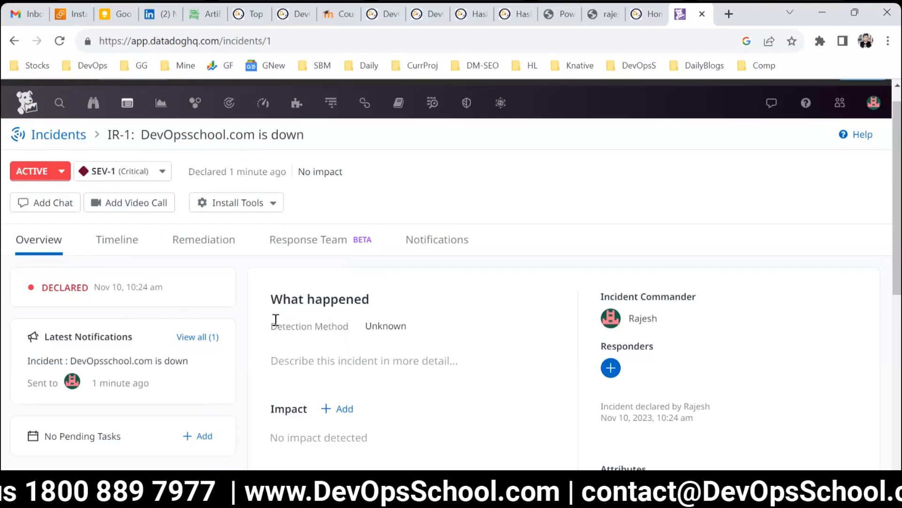
Step: Examine the What happened, Impact, Why it happened and Attributes sections of the incident overview
scroll(374, 343, down, 3)
scroll(371, 353, up, 3)
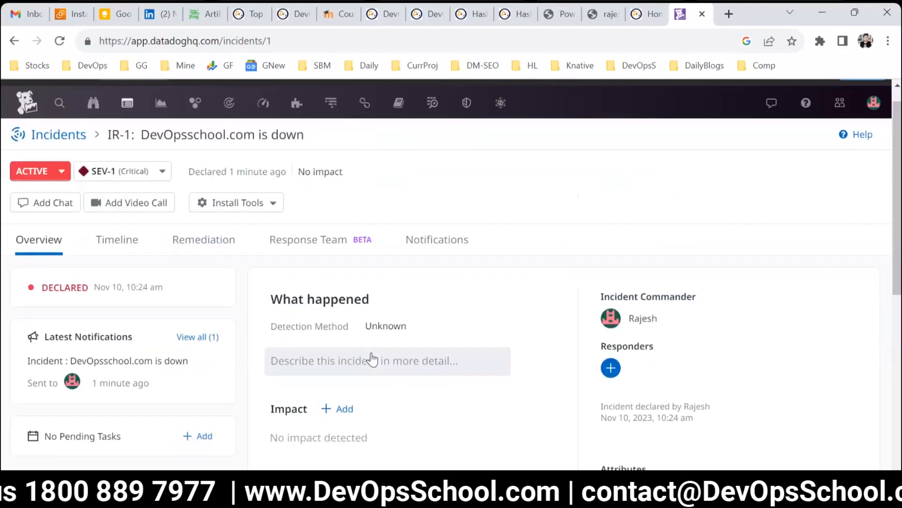
scroll(376, 359, down, 2)
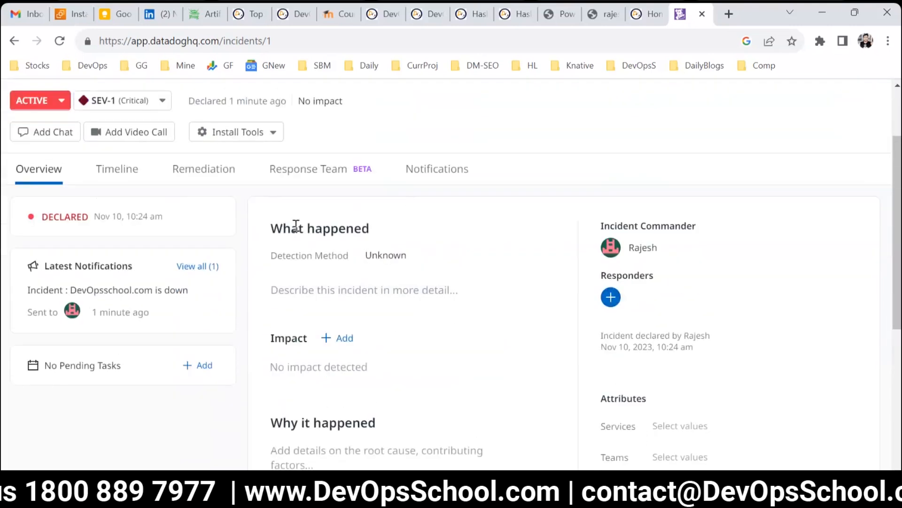
drag(296, 226, 397, 227)
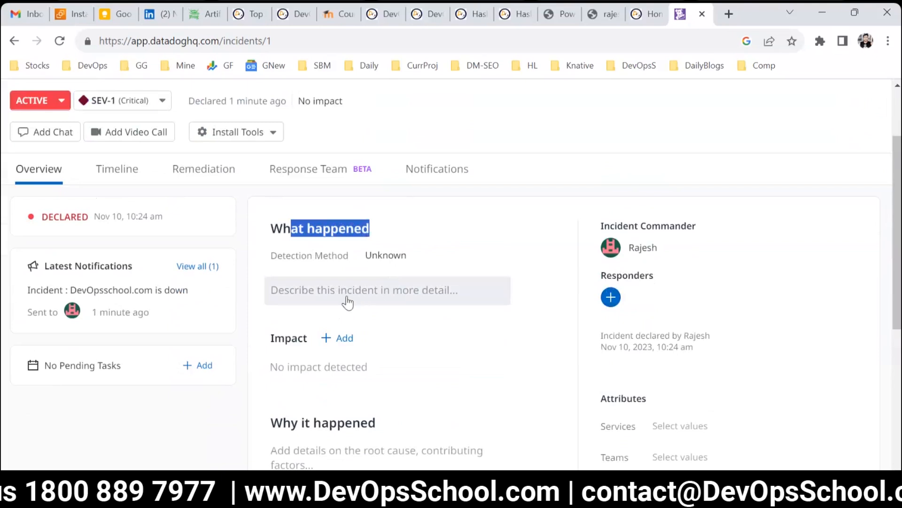
click(322, 291)
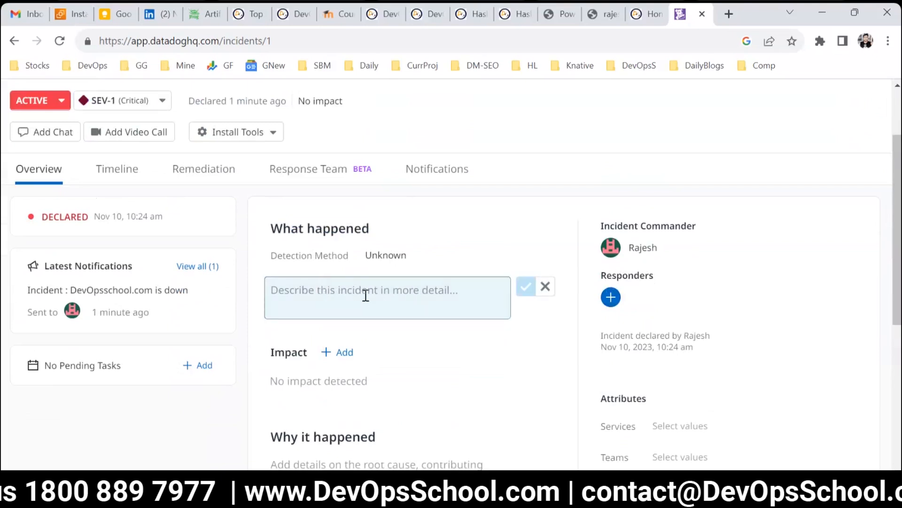
scroll(366, 295, down, 1)
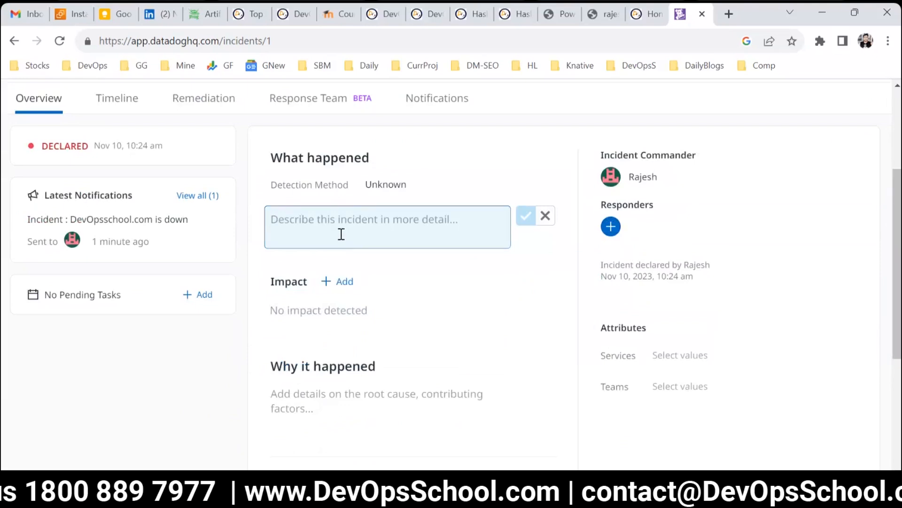
scroll(341, 234, down, 2)
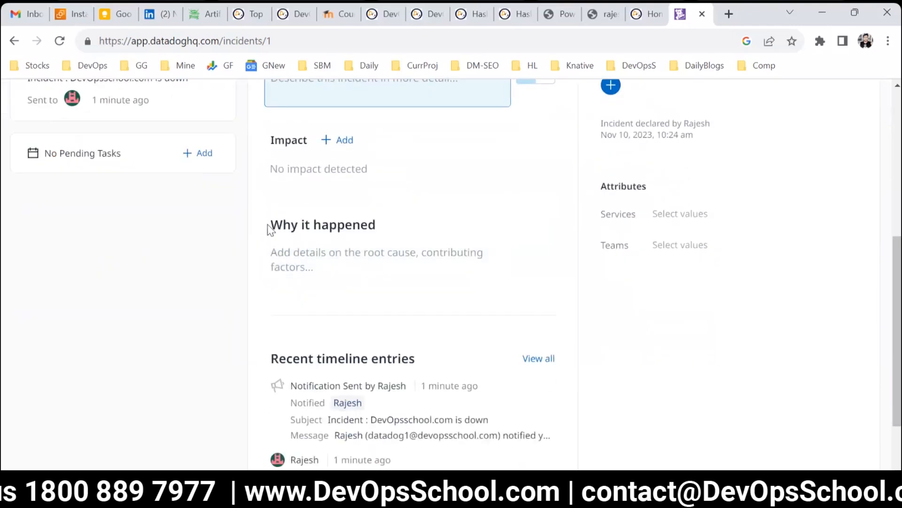
scroll(268, 228, down, 1)
drag(376, 210, 361, 210)
scroll(228, 264, up, 4)
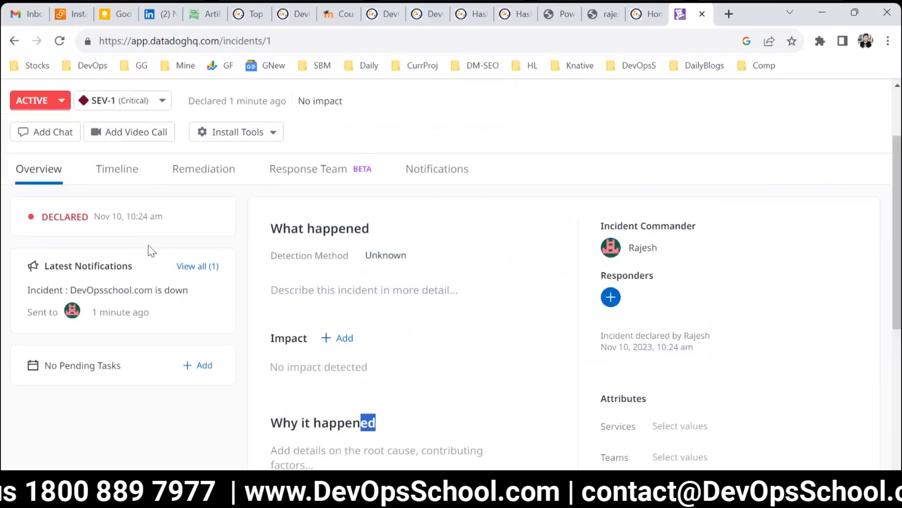
scroll(171, 187, up, 2)
scroll(292, 145, down, 3)
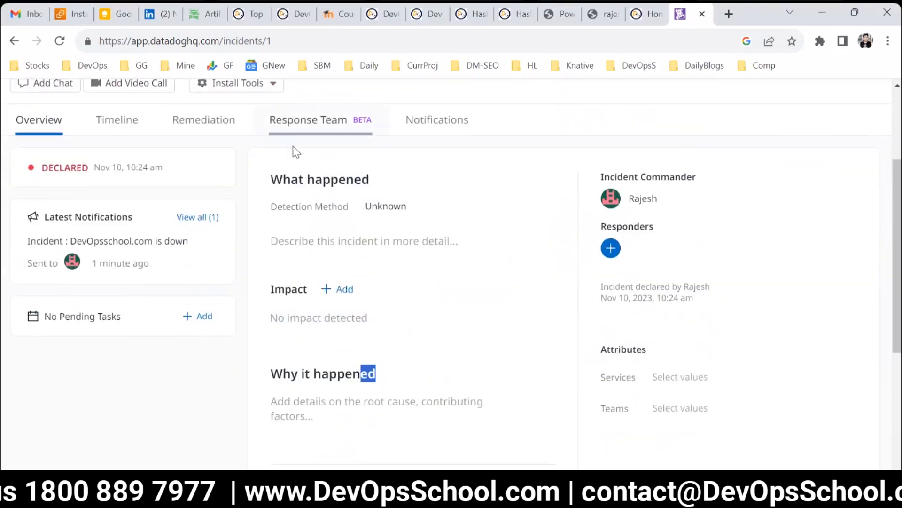
scroll(344, 263, down, 3)
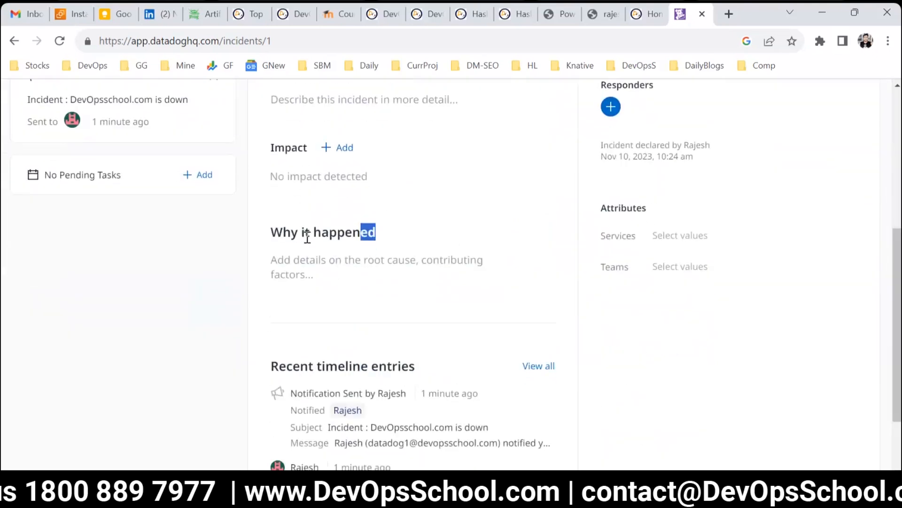
scroll(349, 312, down, 2)
scroll(494, 369, up, 5)
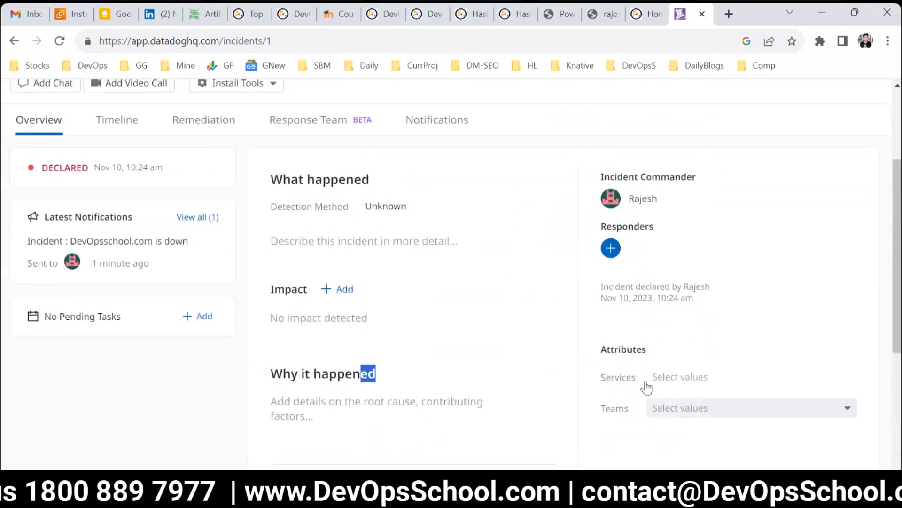
drag(602, 174, 714, 180)
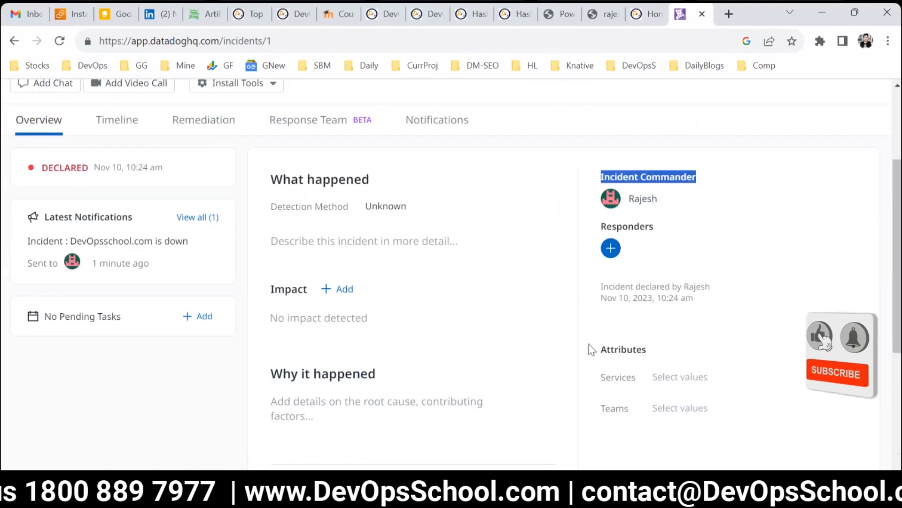
click(611, 247)
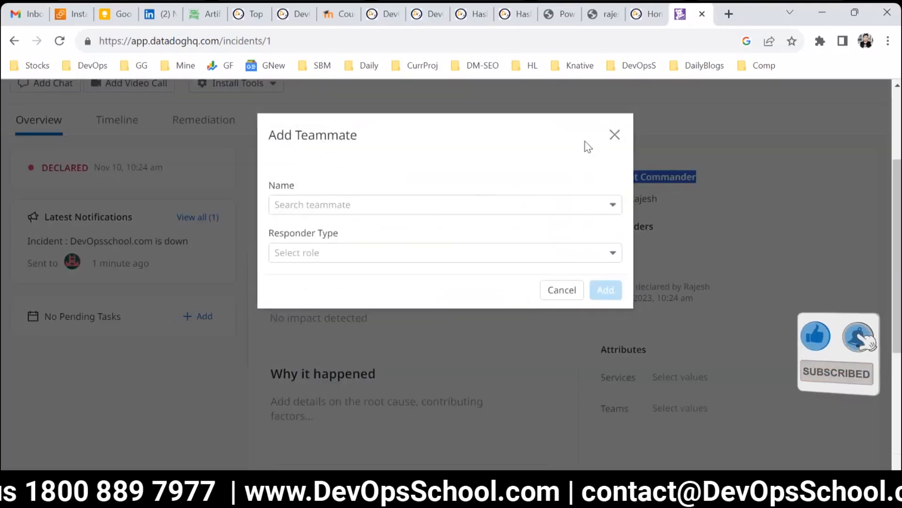
click(612, 136)
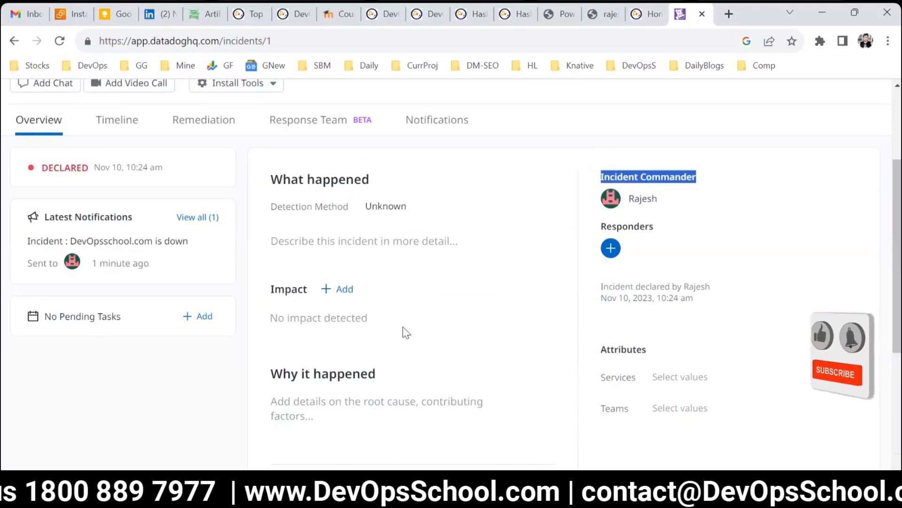
Step: Post a note 'dsfssf' to the incident's timeline
click(106, 124)
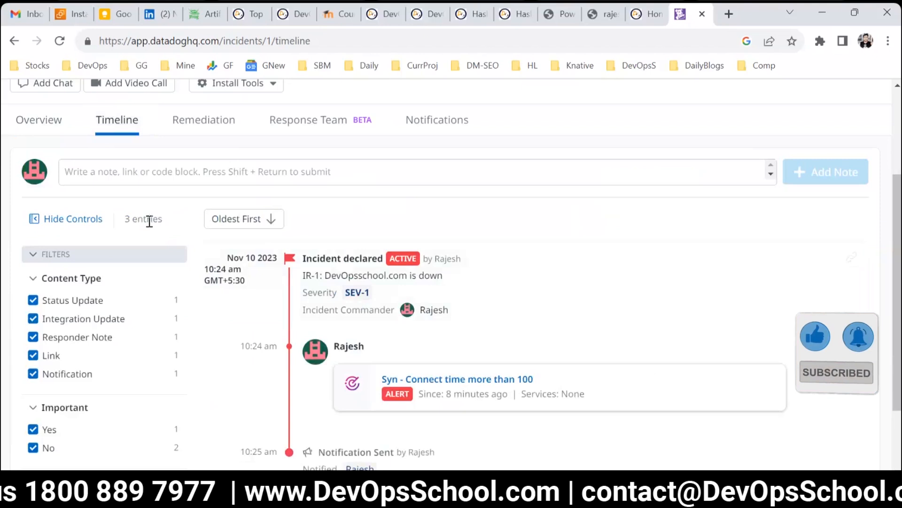
click(157, 162)
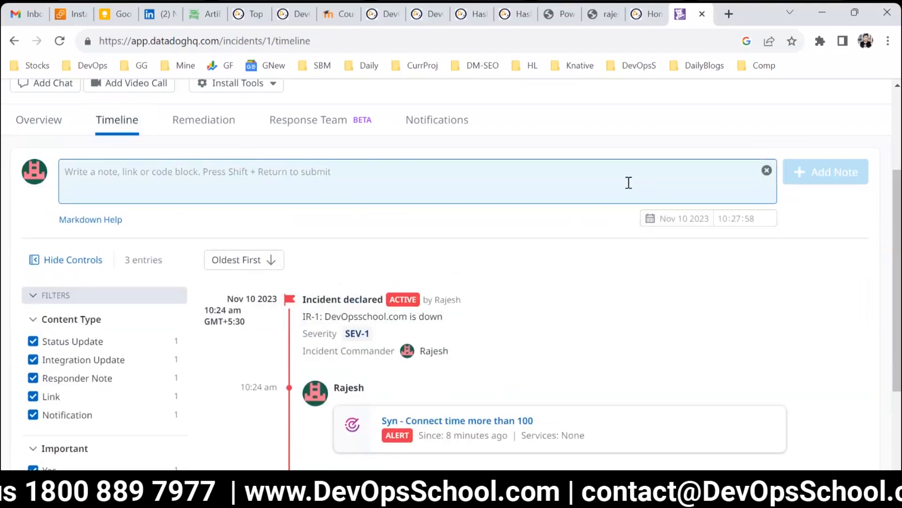
text(dsfssf)
click(838, 172)
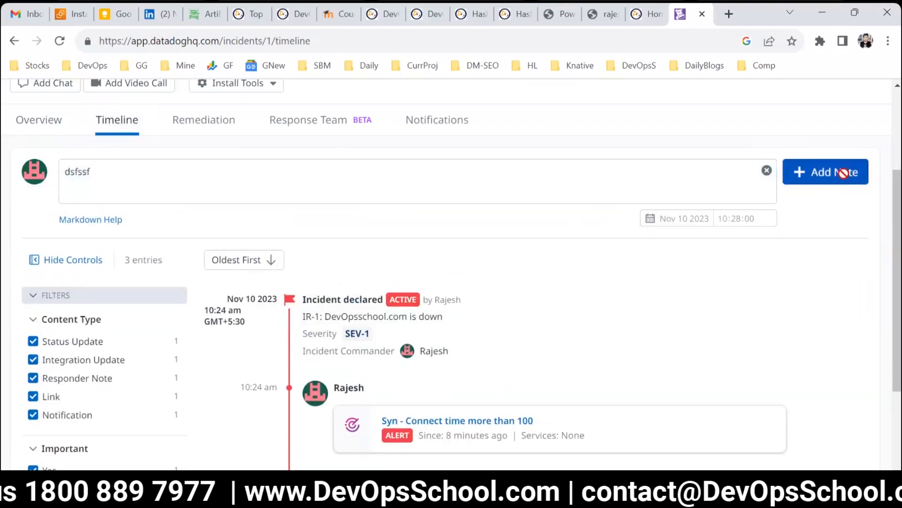
scroll(437, 313, down, 2)
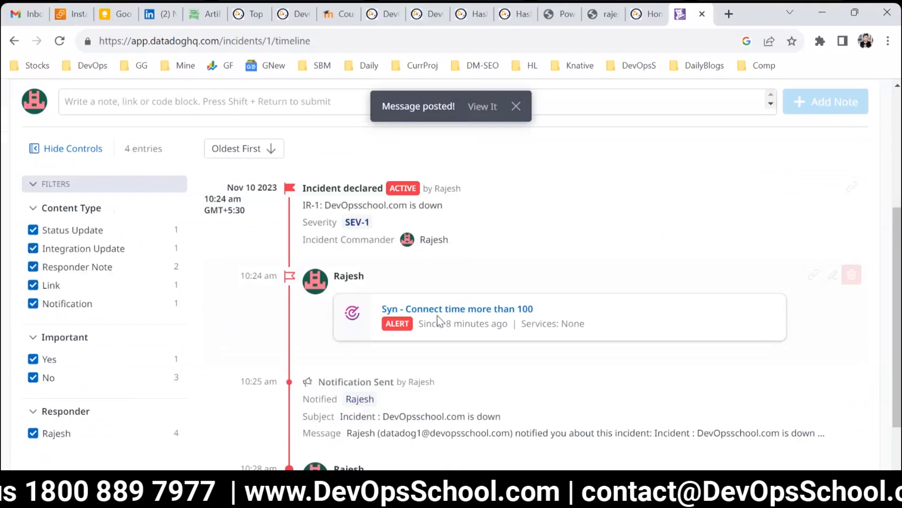
Step: Open the incident's Remediation tab and view the dialog for adding a document link
scroll(437, 313, up, 3)
scroll(437, 315, up, 2)
scroll(322, 303, down, 3)
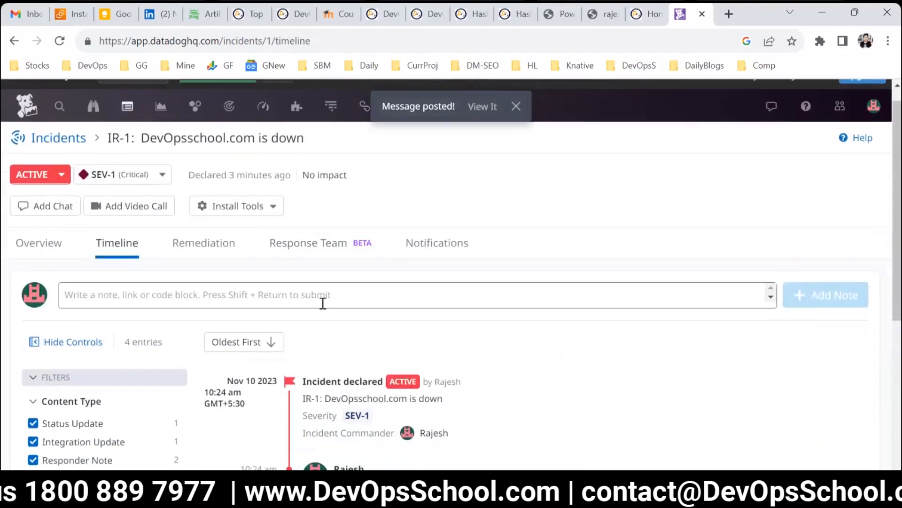
scroll(322, 303, up, 2)
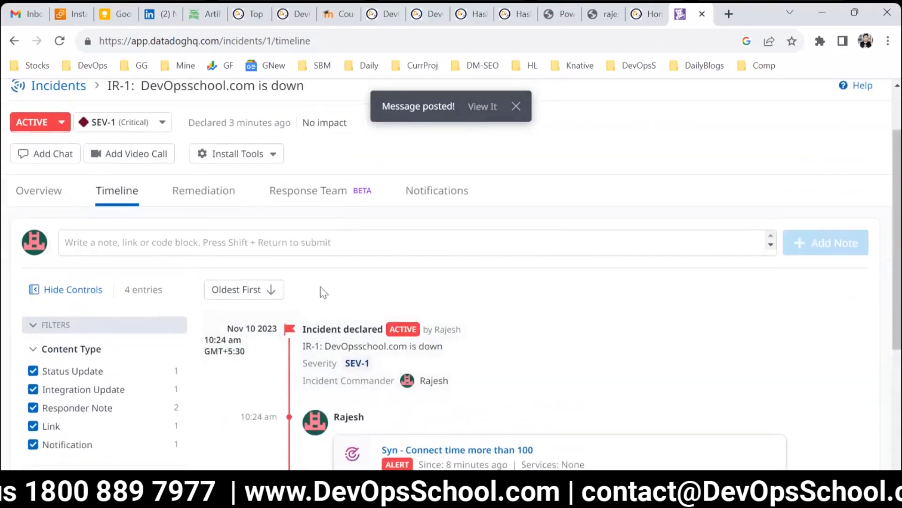
click(194, 192)
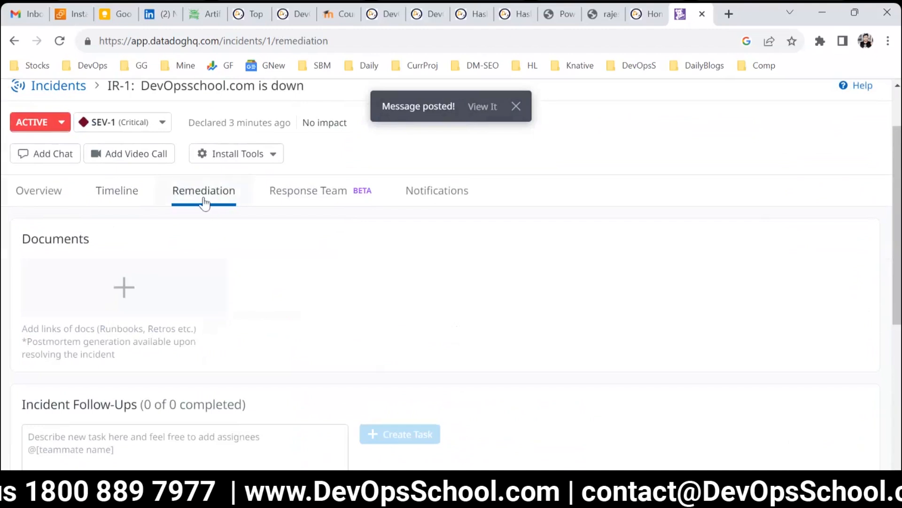
click(516, 106)
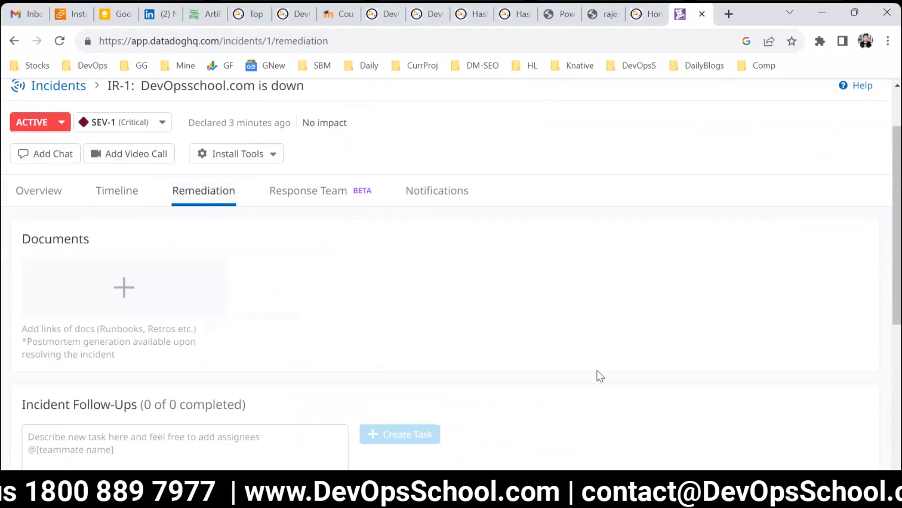
click(141, 295)
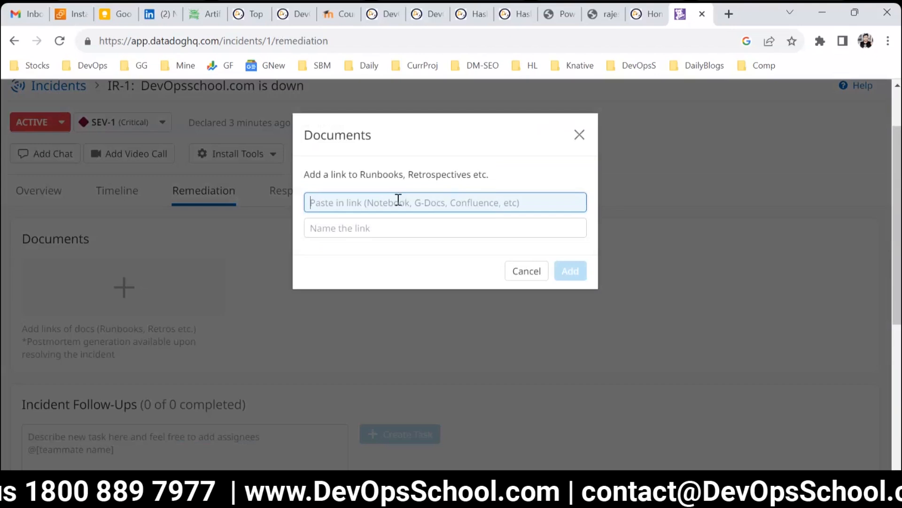
click(512, 274)
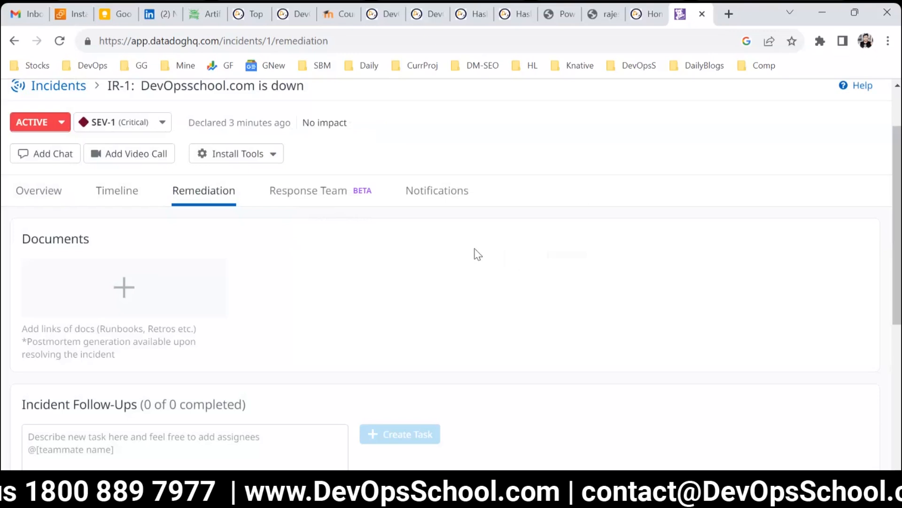
Step: Examine the Documents and Incident Follow-Ups sections of the incident's Remediation tab
scroll(477, 254, up, 2)
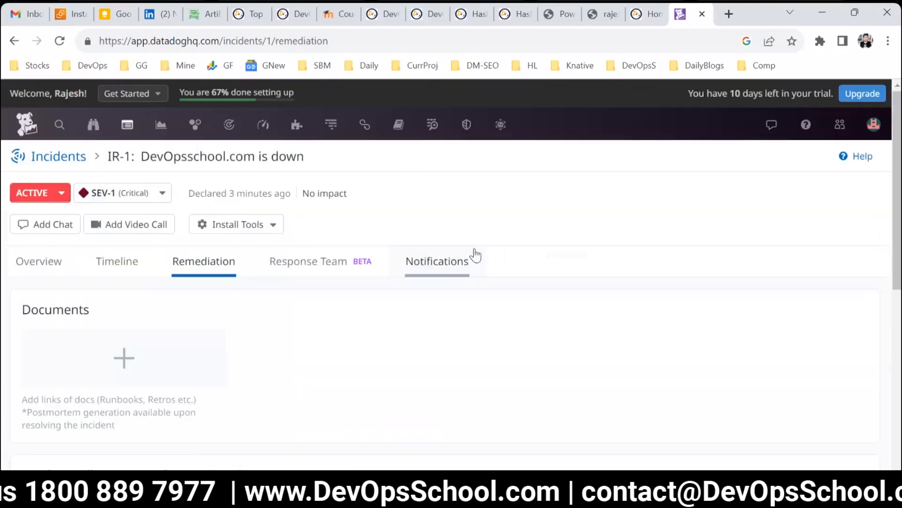
mouse_move(397, 130)
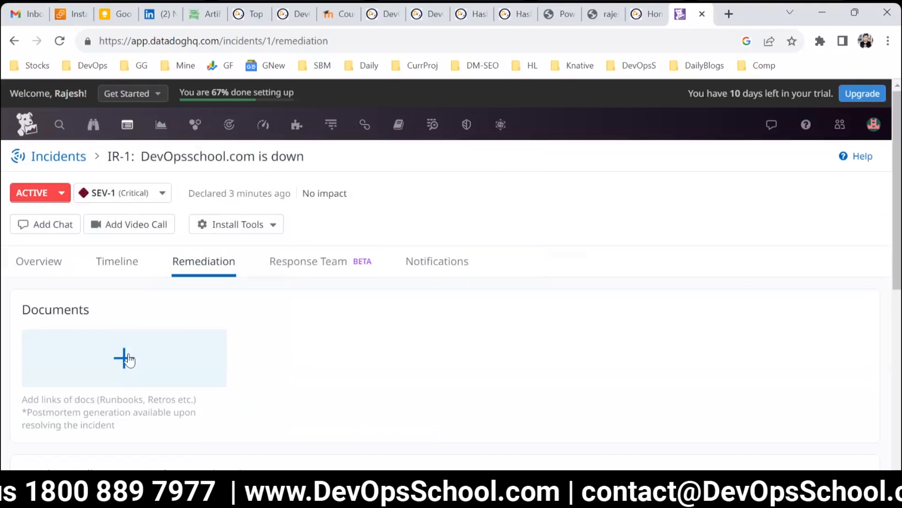
scroll(127, 359, down, 5)
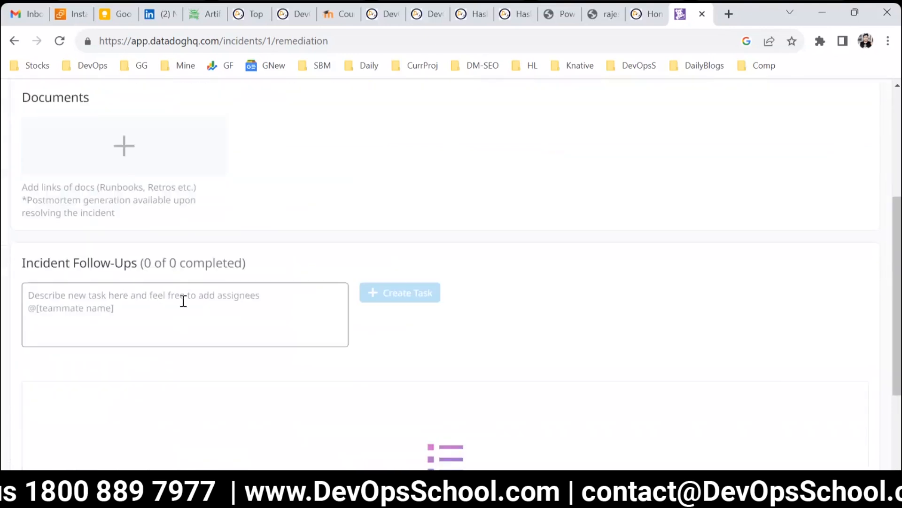
click(184, 301)
Step: Browse the incident's Response Team, Notifications, Overview, Timeline and Remediation tabs, scrolling through the overview's timeline entries
scroll(385, 347, up, 5)
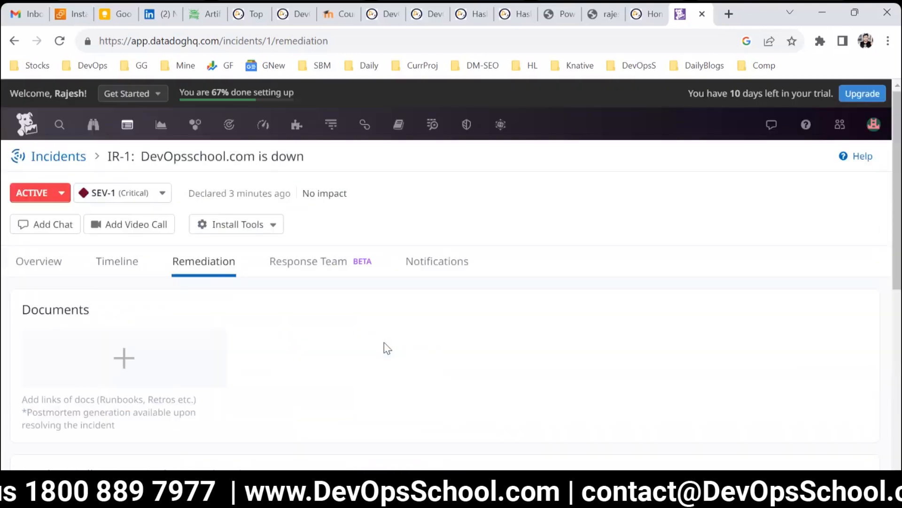
click(301, 266)
click(470, 270)
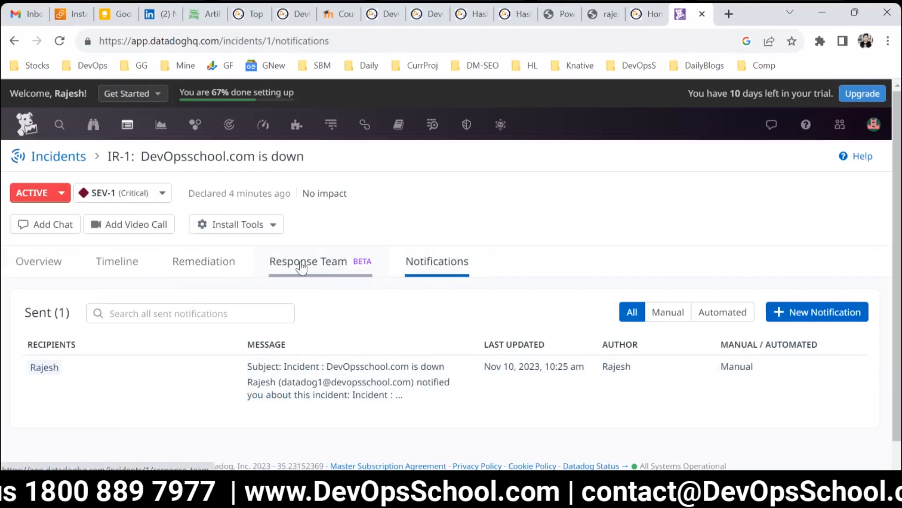
click(65, 281)
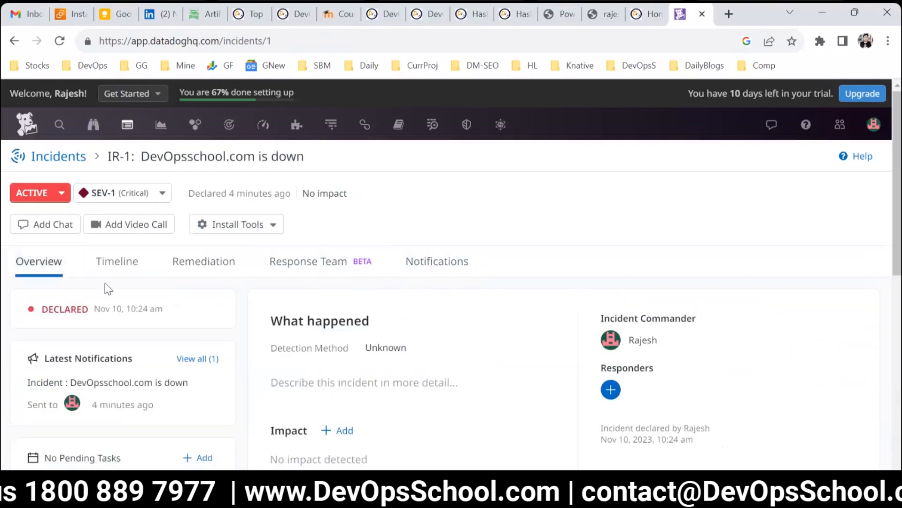
click(118, 263)
click(203, 267)
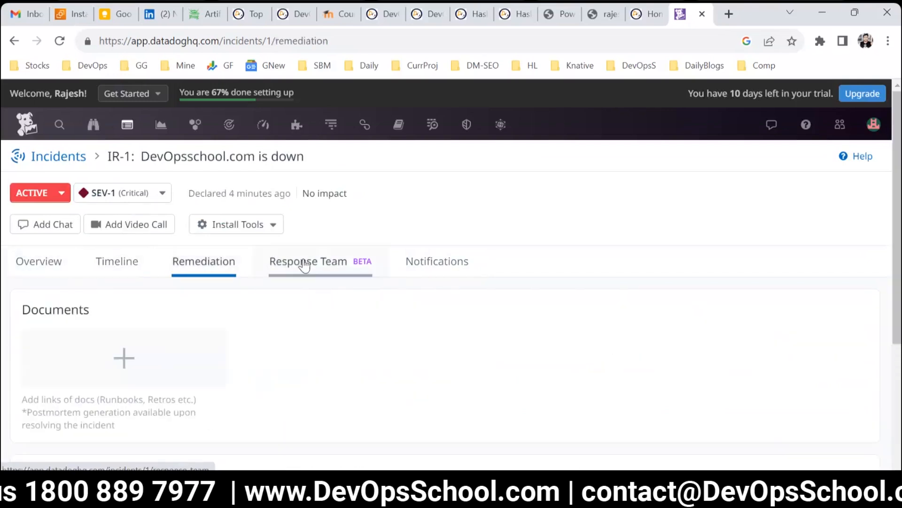
click(300, 264)
click(454, 264)
click(54, 275)
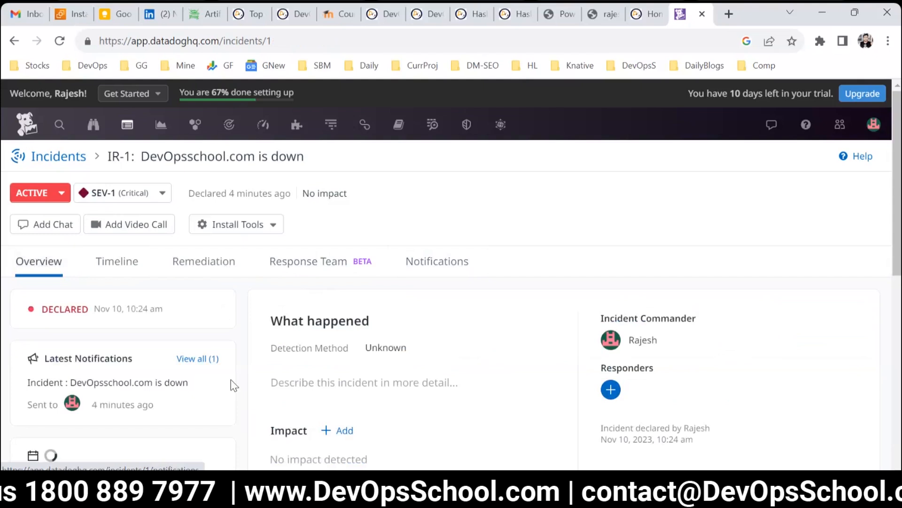
scroll(334, 329, down, 5)
scroll(334, 335, down, 4)
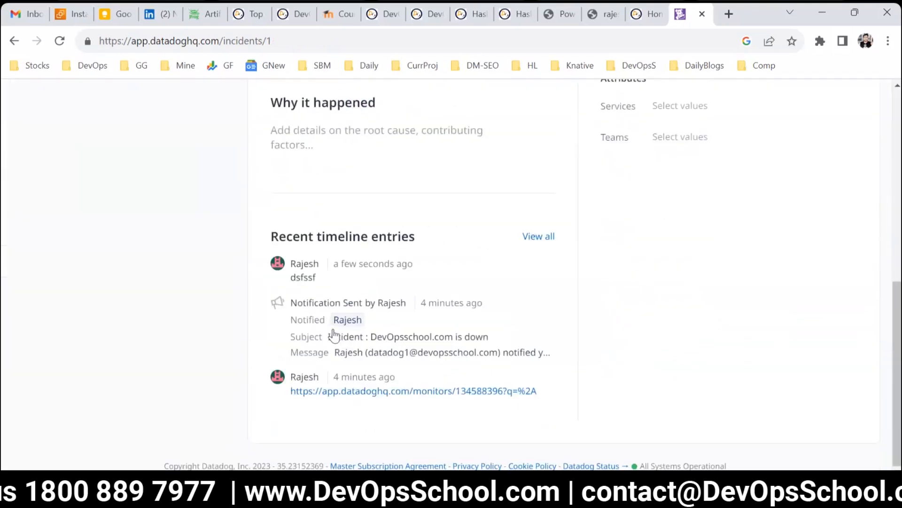
scroll(325, 328, up, 9)
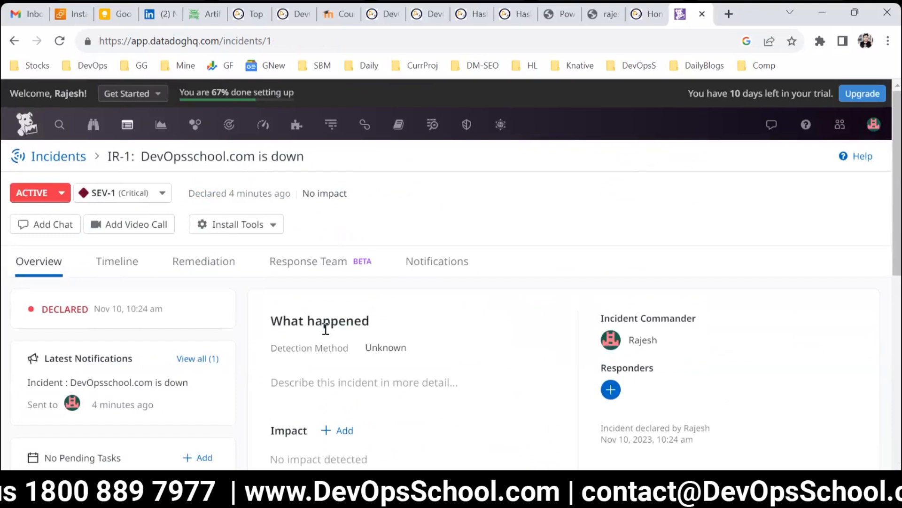
Step: Set the incident's status to Resolved and dismiss the postmortem tip
click(69, 201)
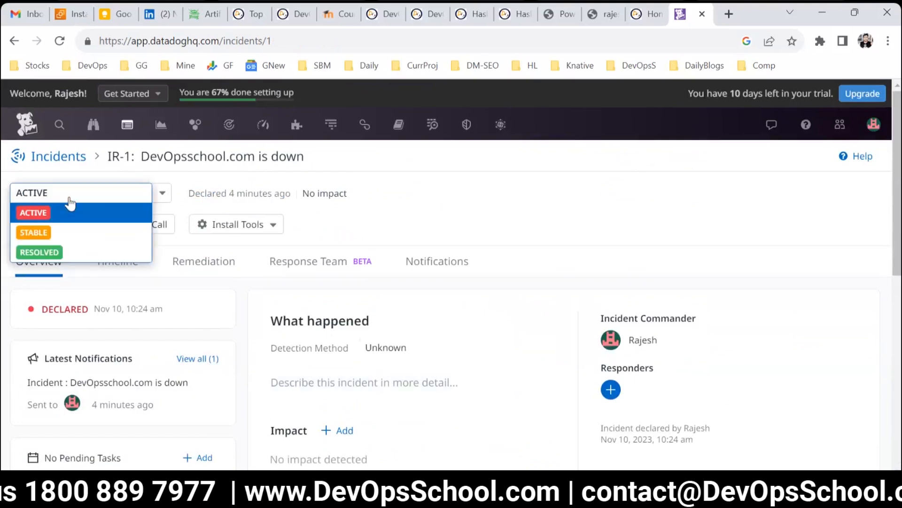
click(39, 251)
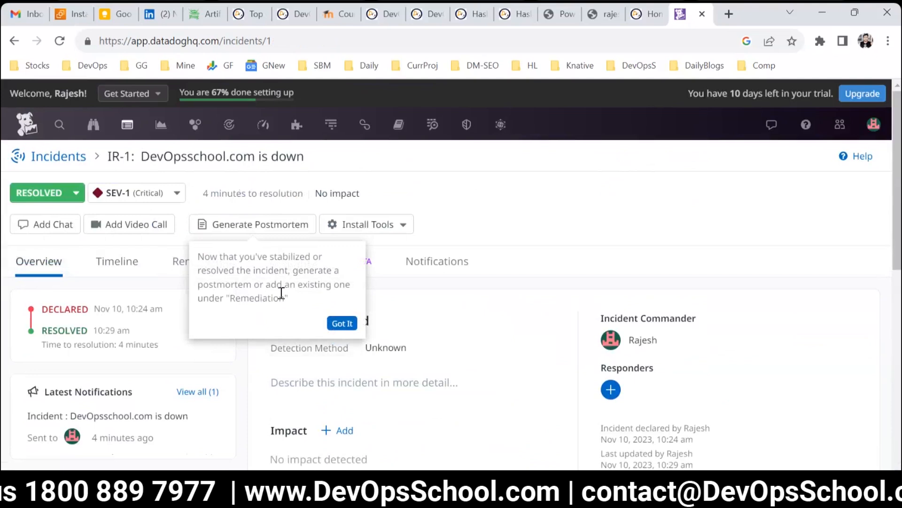
click(329, 324)
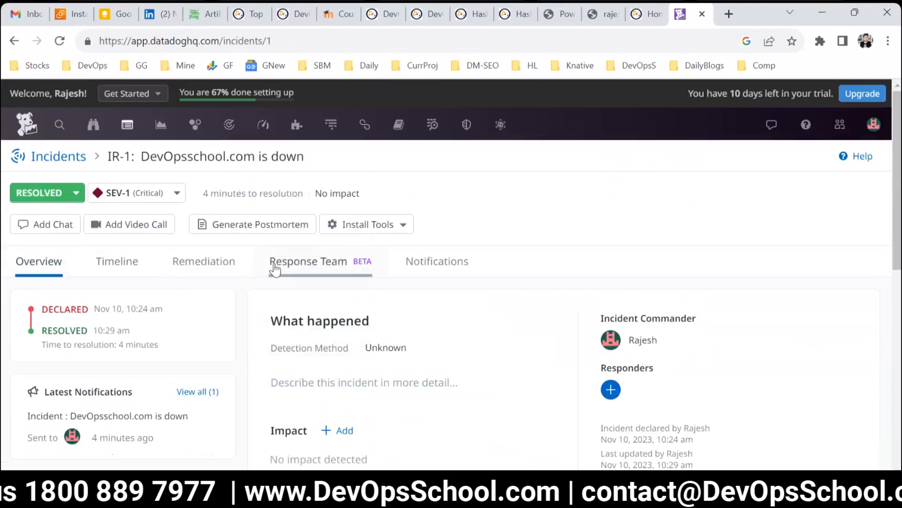
Step: Open the Remediation tab and review its Postmortem Doc and Documents sections
click(216, 277)
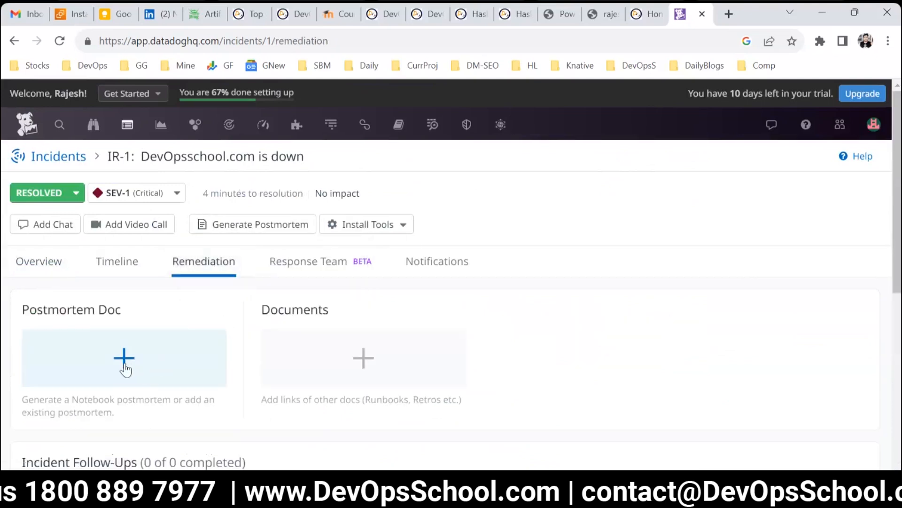
drag(59, 309, 329, 310)
scroll(188, 302, down, 4)
scroll(120, 321, up, 3)
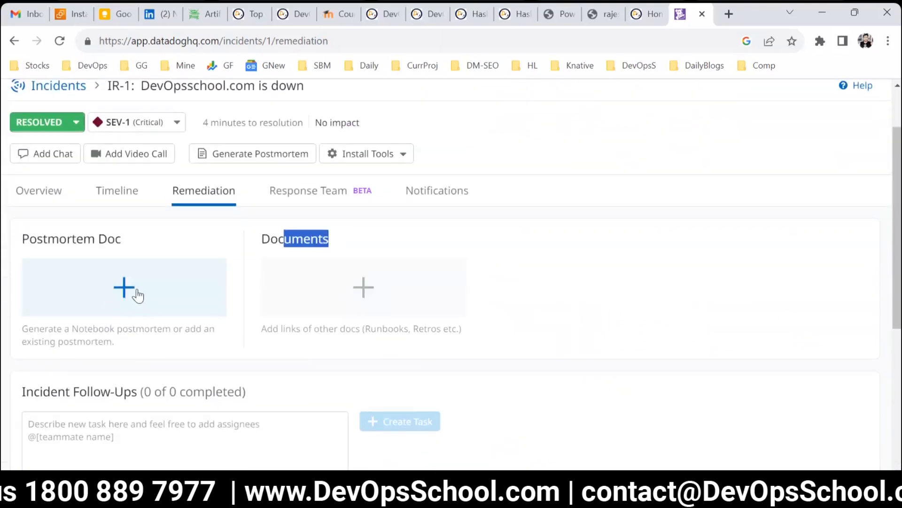
scroll(620, 263, up, 2)
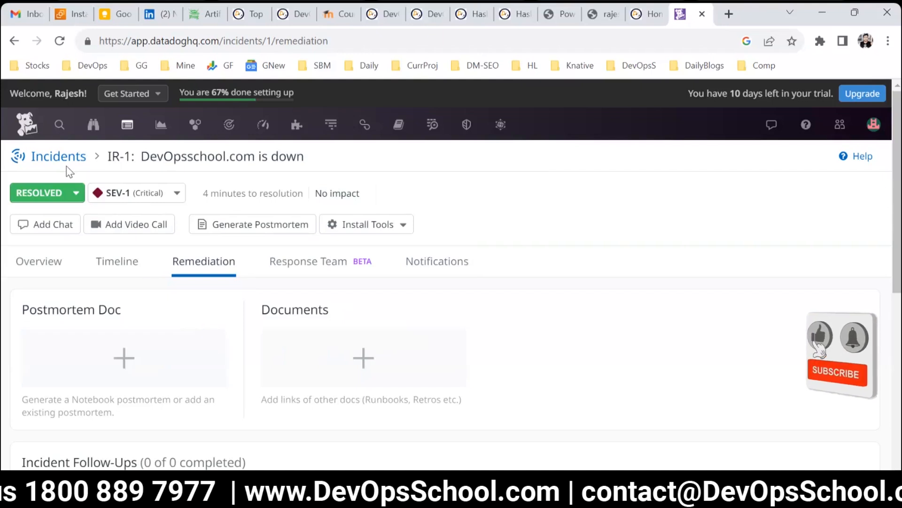
Step: Open the Triggered Monitors list from the Monitors section
mouse_move(318, 126)
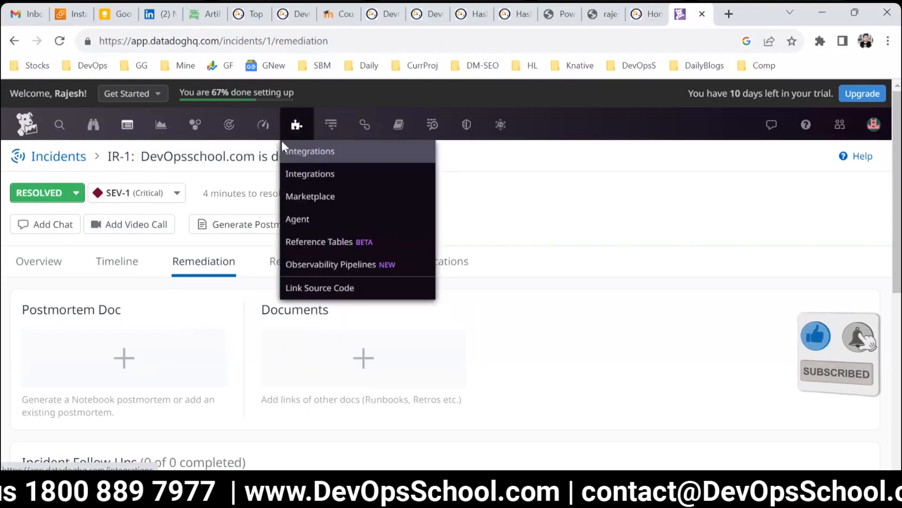
mouse_move(263, 124)
mouse_move(228, 124)
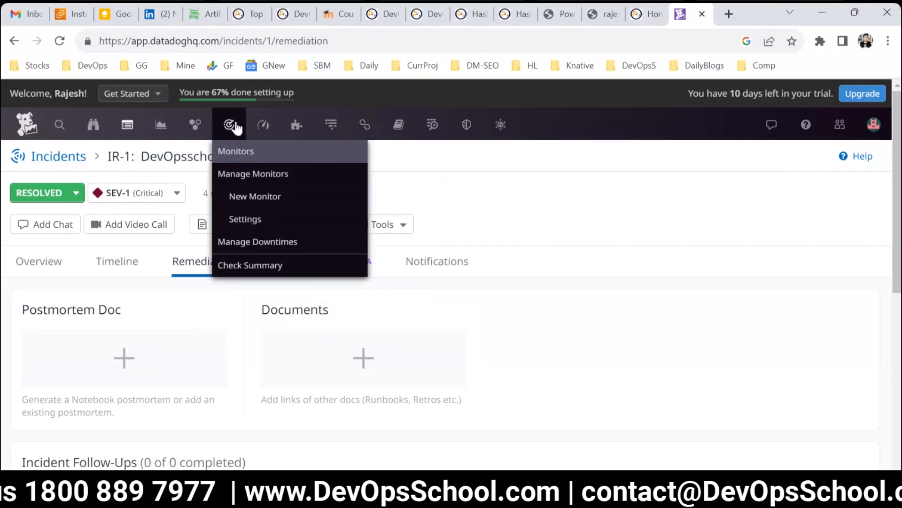
click(248, 175)
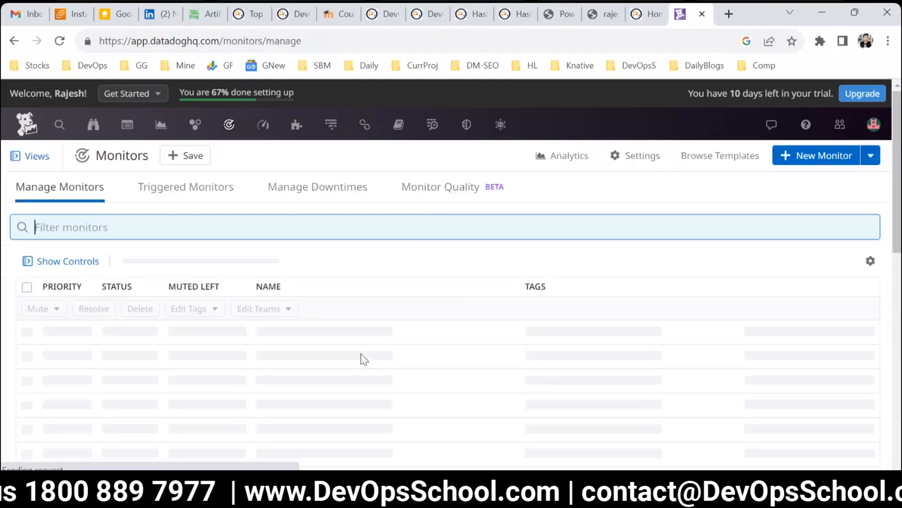
click(170, 193)
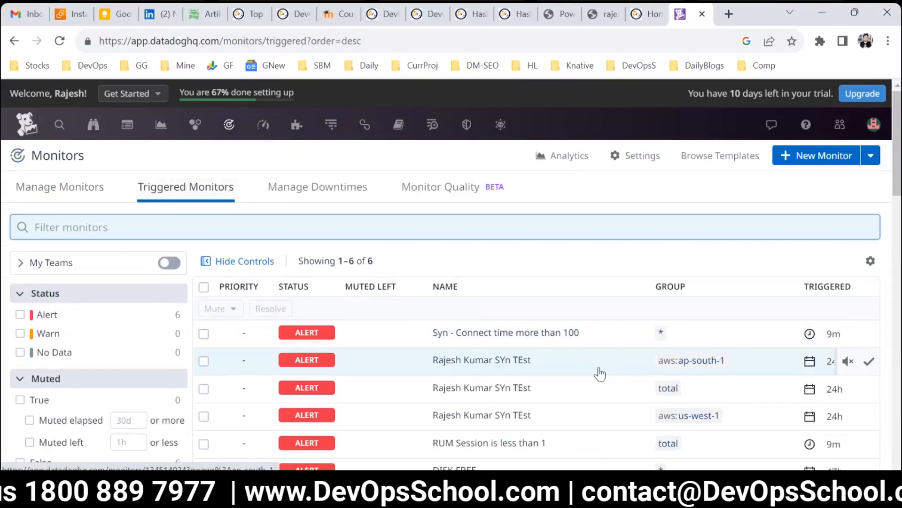
Step: Open the 'Syn - Connect time more than 100' monitor's status page and return to the monitor list
click(504, 332)
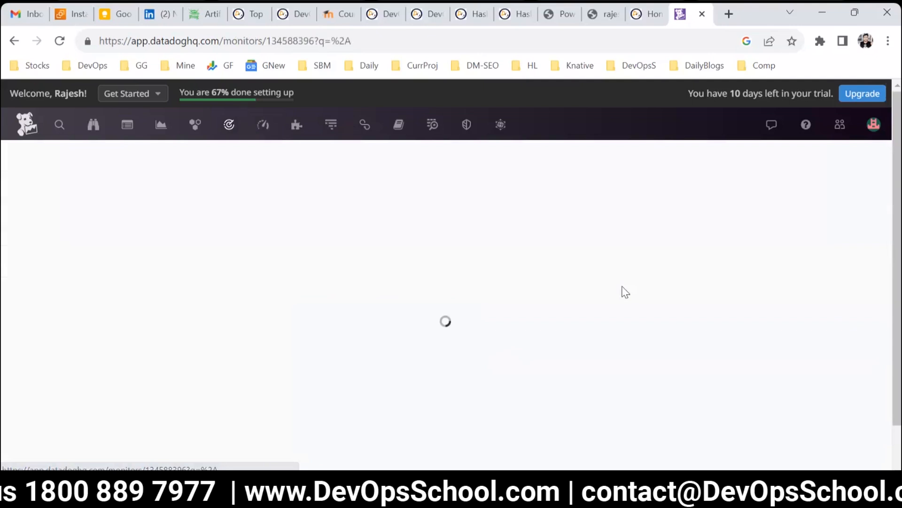
scroll(783, 272, up, 6)
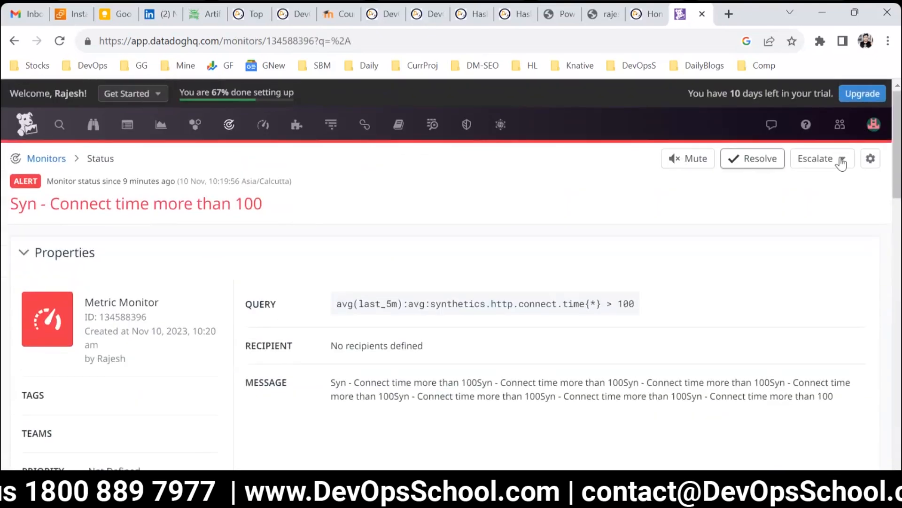
click(56, 159)
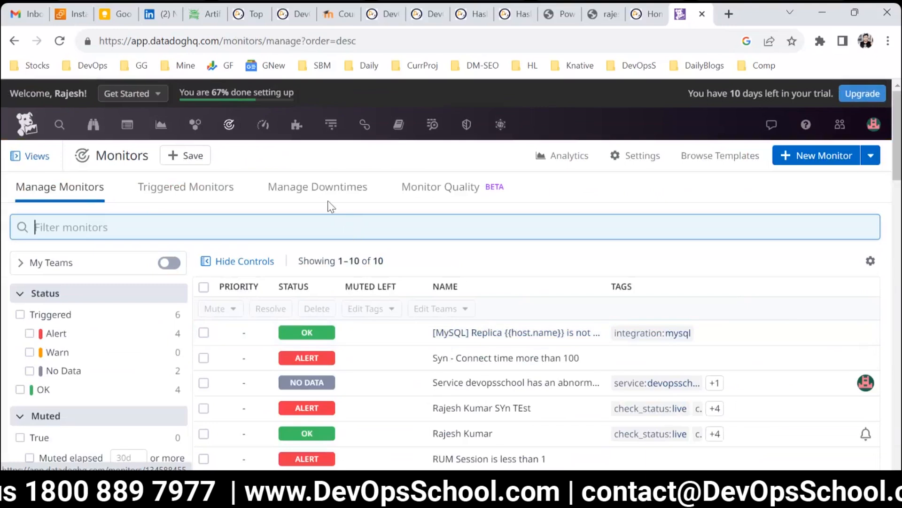
Step: Try scheduling a downtime for the DISK FREE monitor, reviewing its schedule, message and team notification options
click(318, 190)
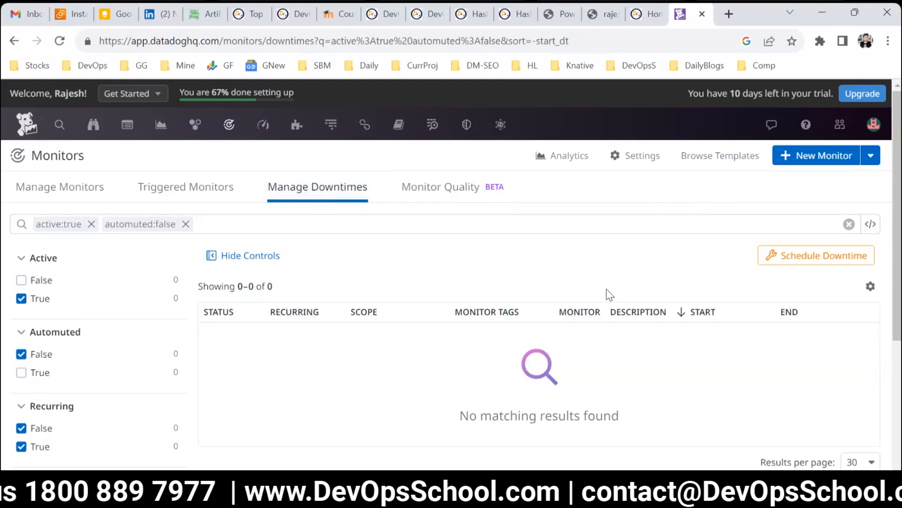
click(808, 261)
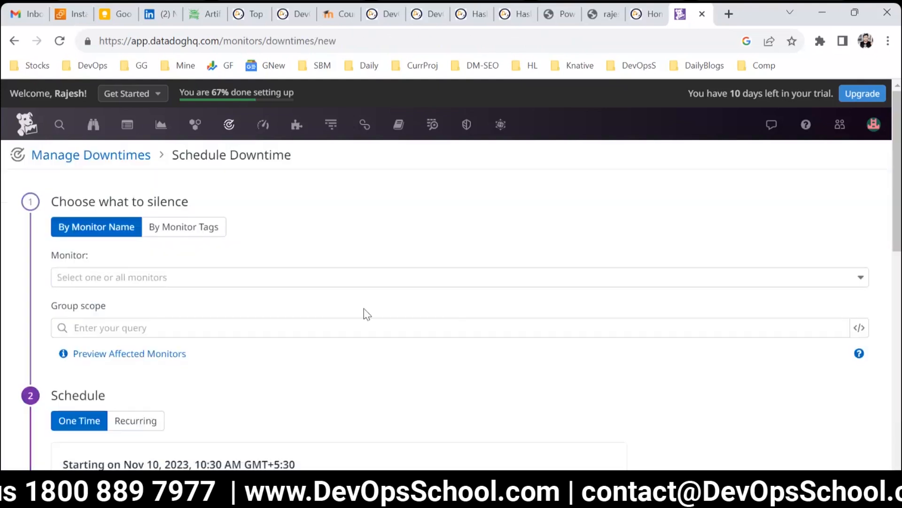
click(207, 282)
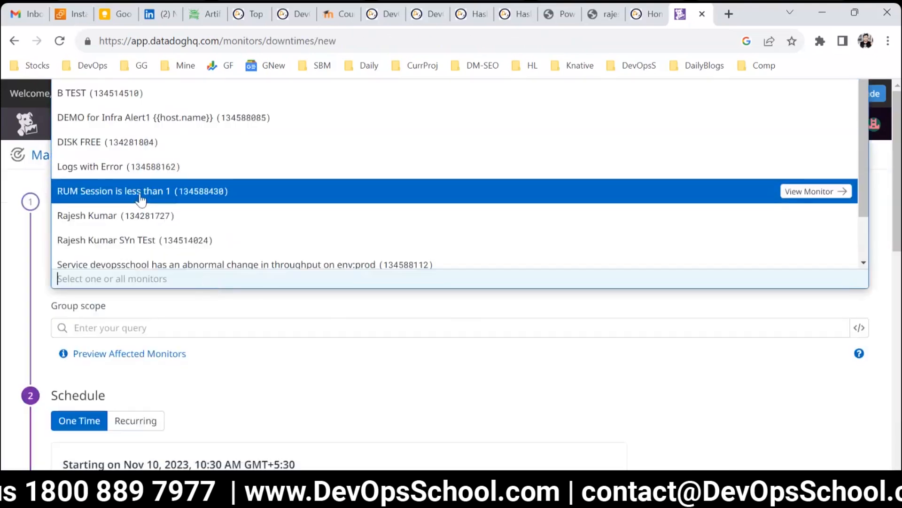
click(83, 147)
scroll(244, 324, down, 3)
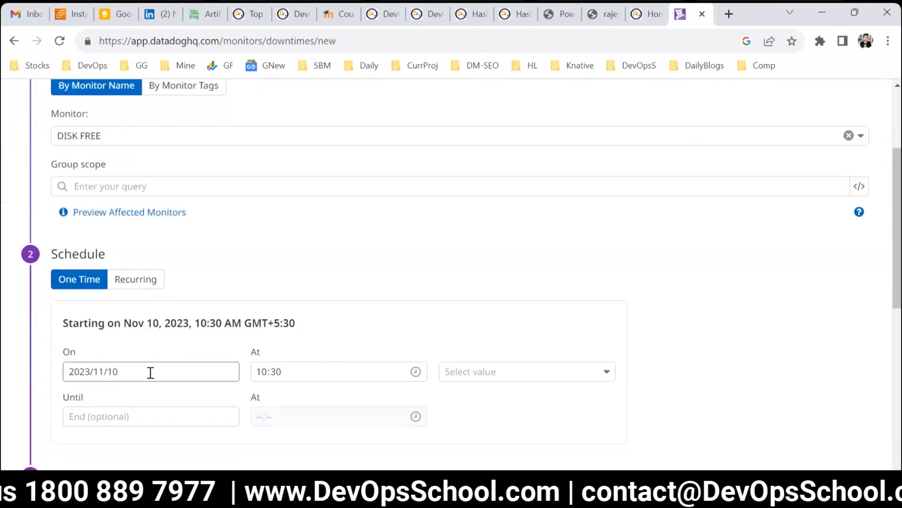
scroll(266, 399, down, 8)
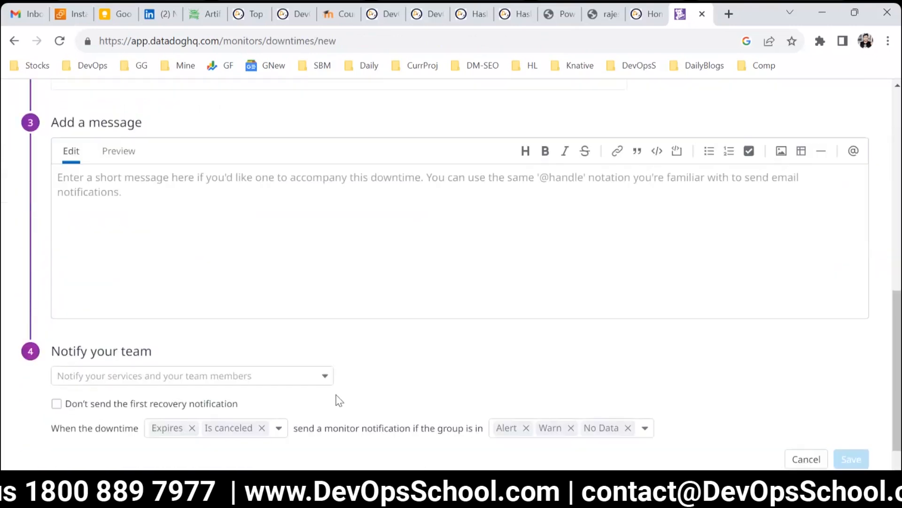
scroll(337, 395, down, 1)
scroll(343, 391, up, 3)
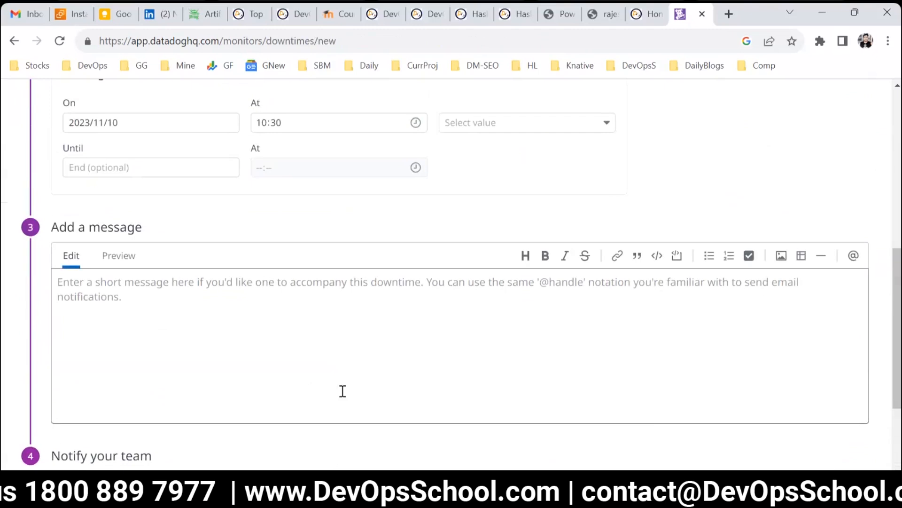
scroll(342, 391, up, 8)
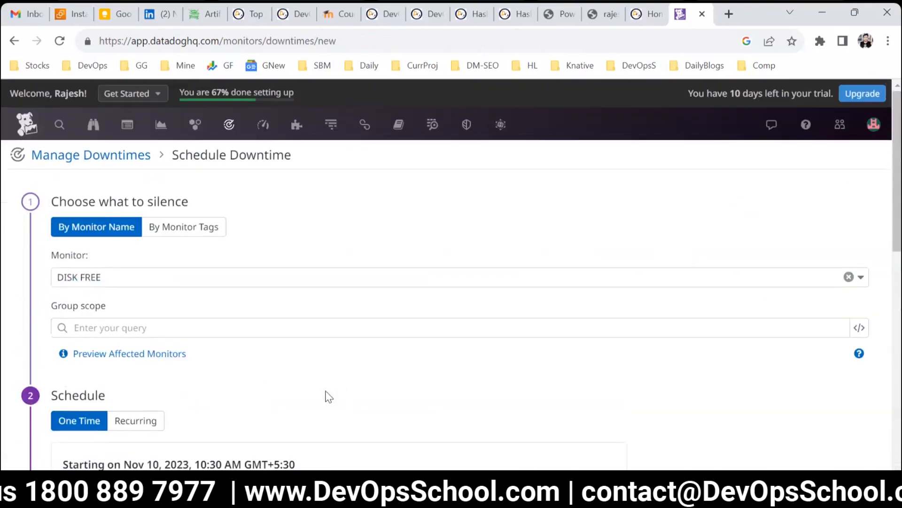
scroll(715, 387, down, 10)
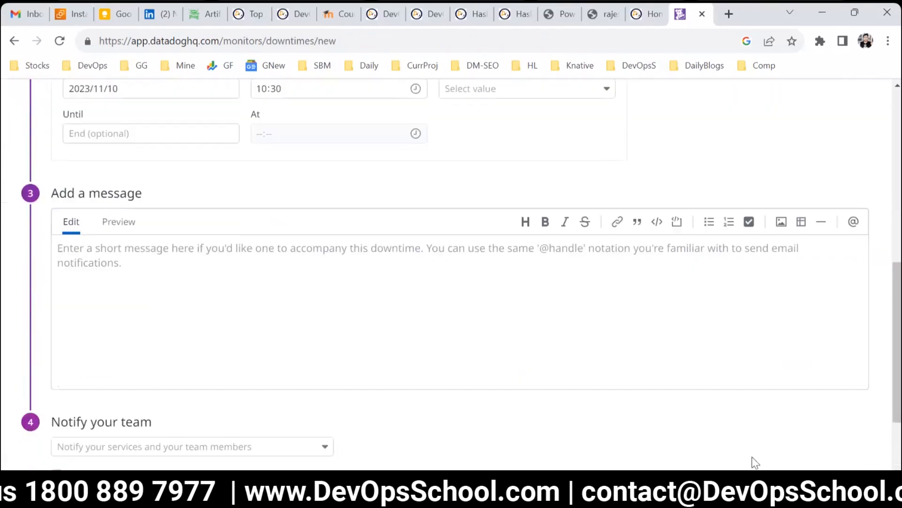
click(807, 423)
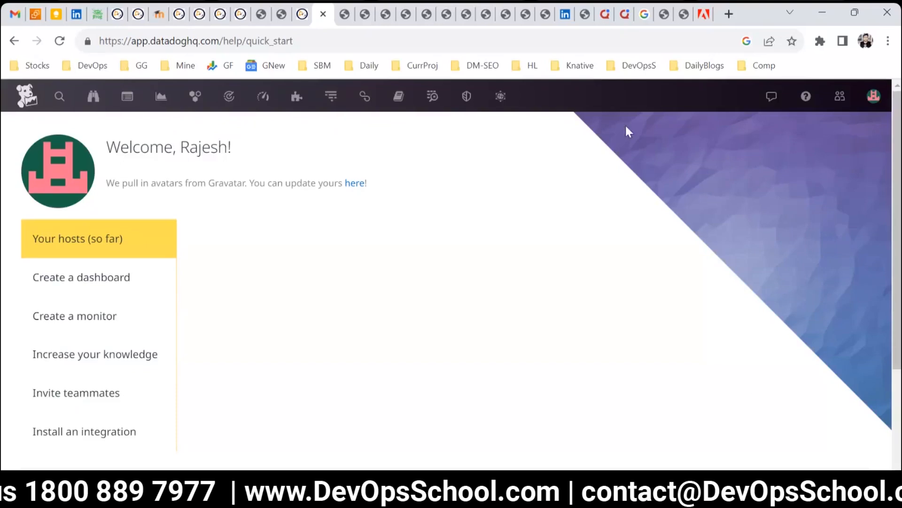
Step: Zoom the browser page to 75% and back, then open the Dashboards list
key(ctrl+minus)
key(ctrl+minus)
key(ctrl+minus)
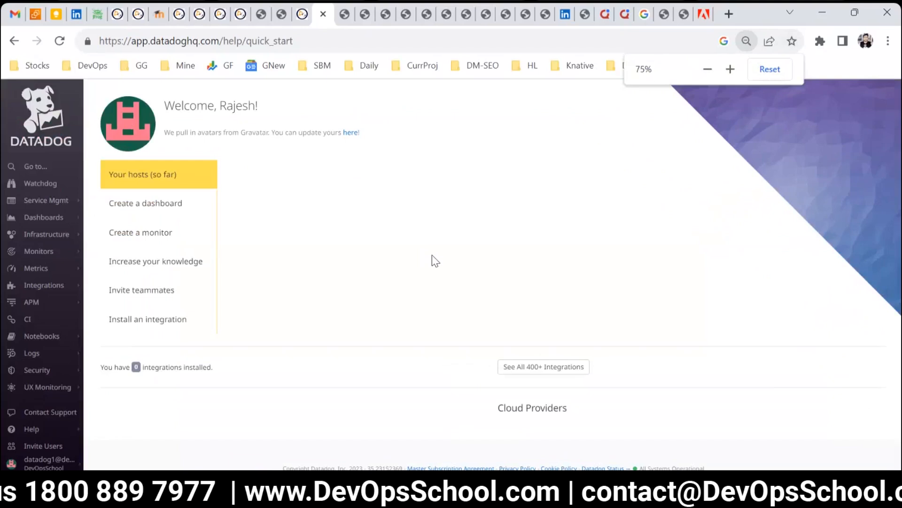
key(ctrl+plus)
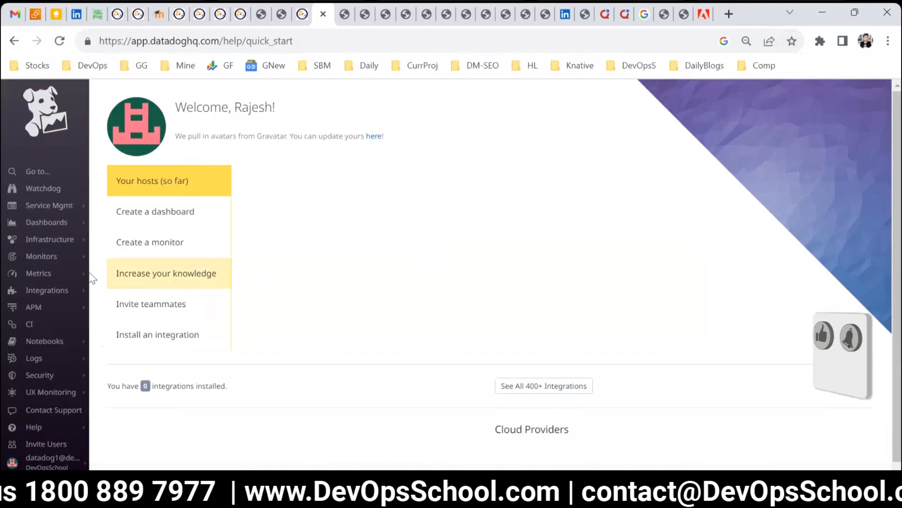
mouse_move(51, 222)
click(101, 226)
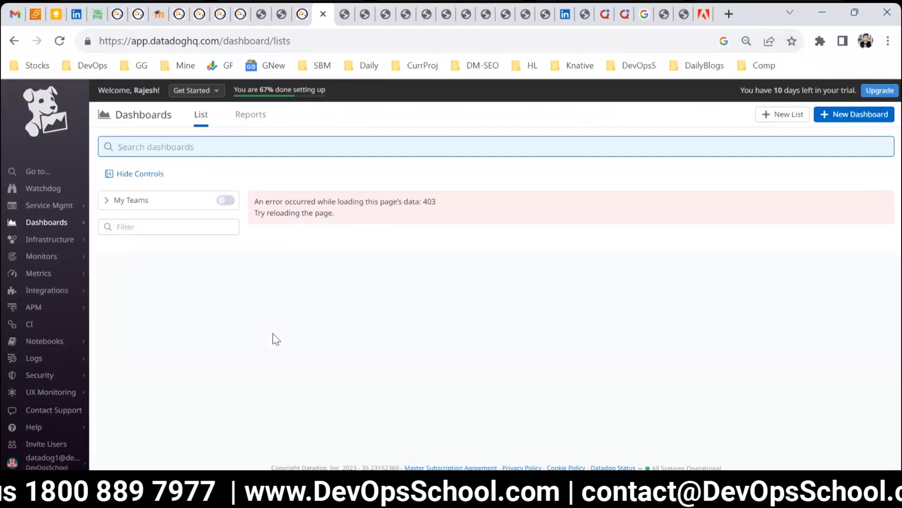
Step: Reload the page and enter the account e-mail address in the Datadog login form
click(59, 40)
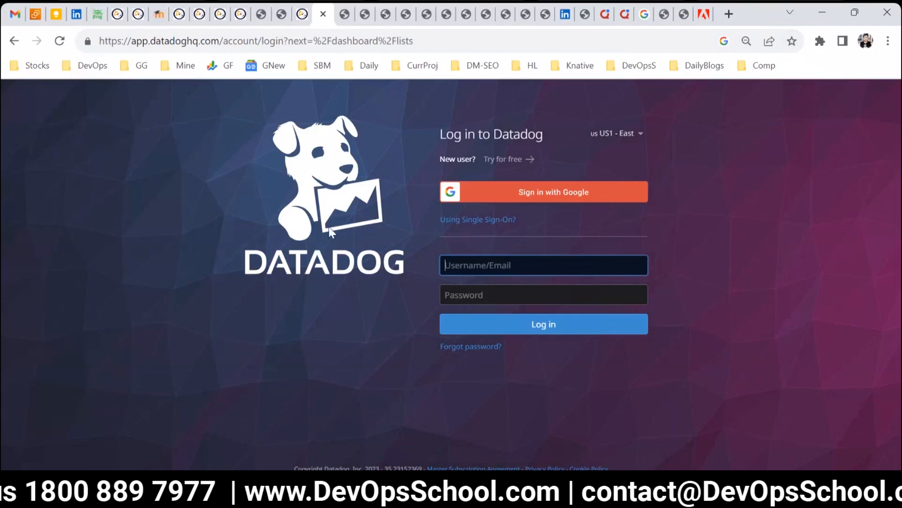
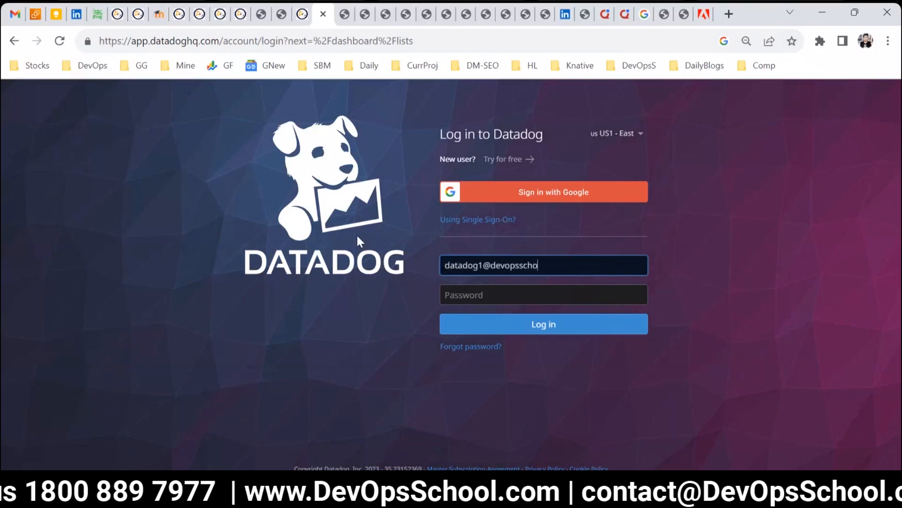
key(Tab)
Step: Enter the account password and log in
text(•••)
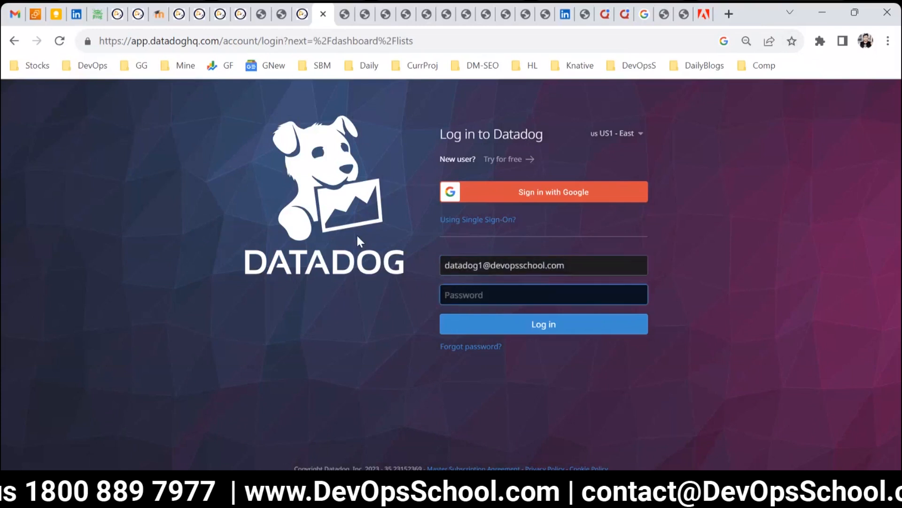
text(••••)
key(ctrl+a)
key(BackSpace)
text(••••••••••••)
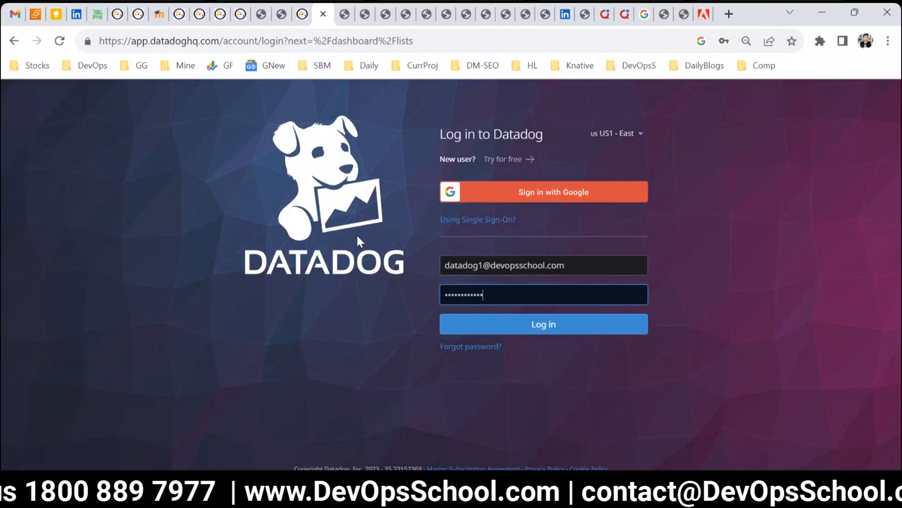
click(534, 334)
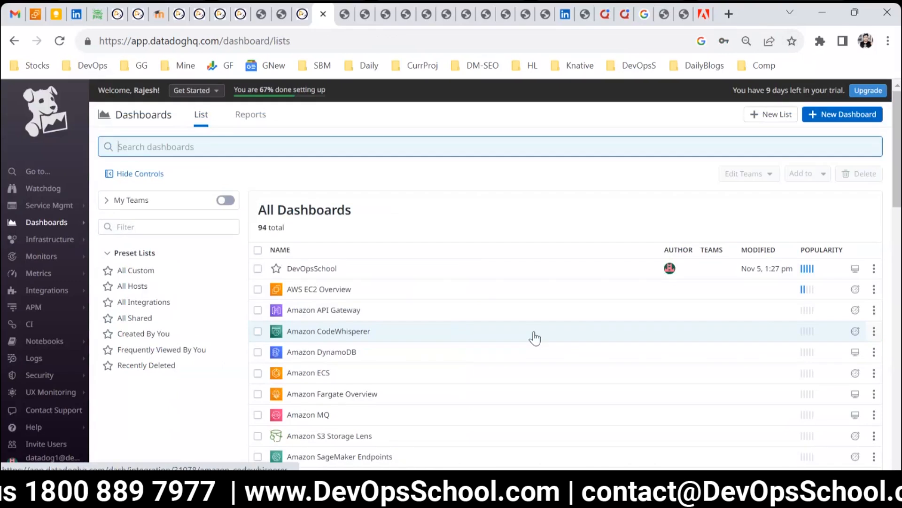
Step: Delete the DevOpsSchool dashboard from the dashboard list
mouse_move(57, 222)
click(115, 225)
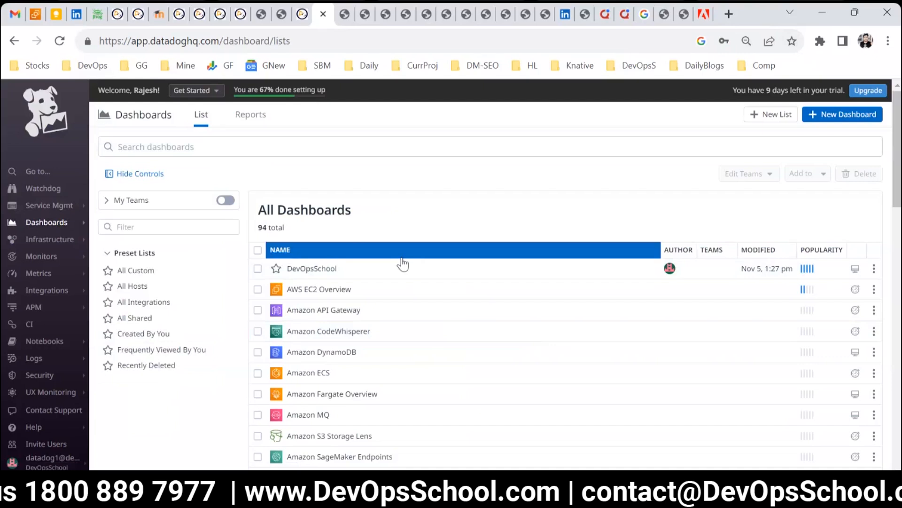
scroll(492, 337, down, 6)
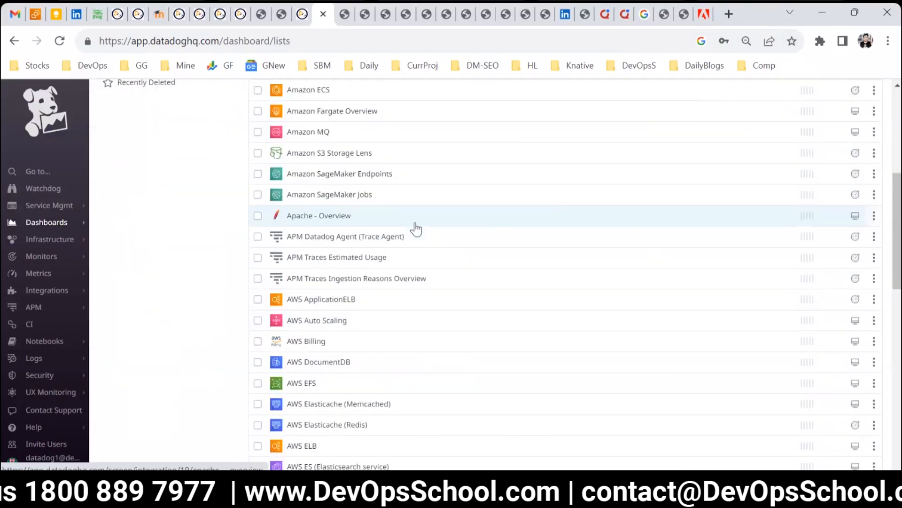
scroll(416, 229, down, 13)
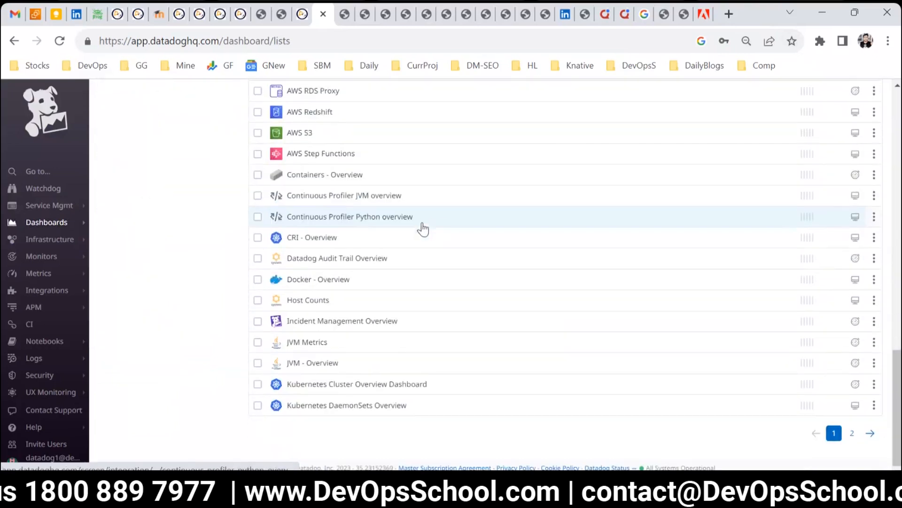
scroll(484, 312, up, 19)
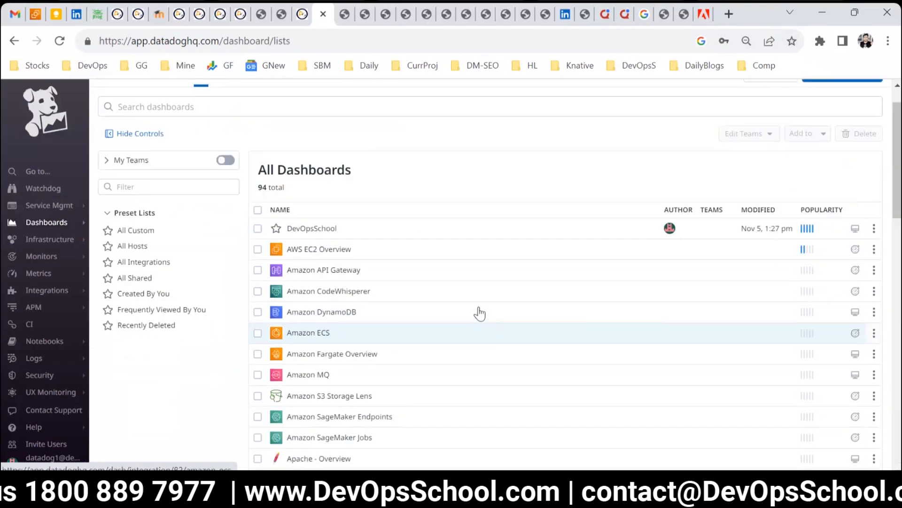
scroll(479, 313, up, 1)
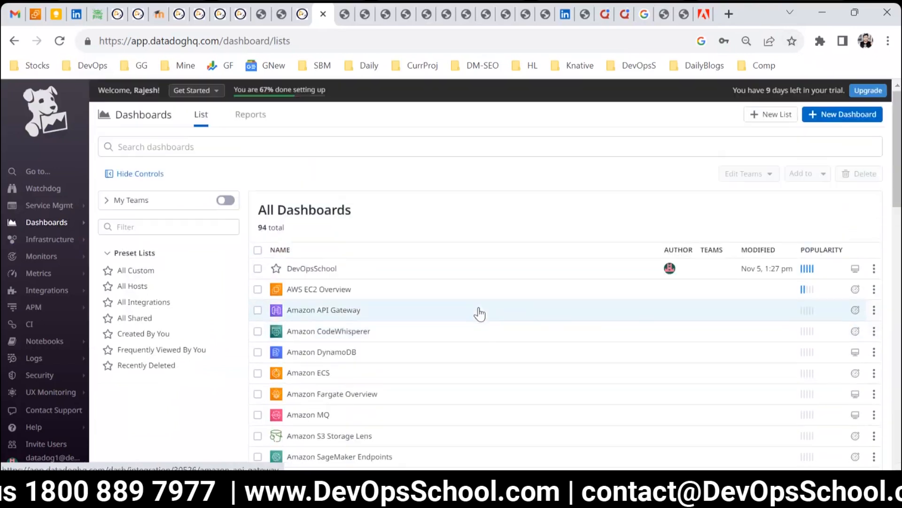
click(873, 275)
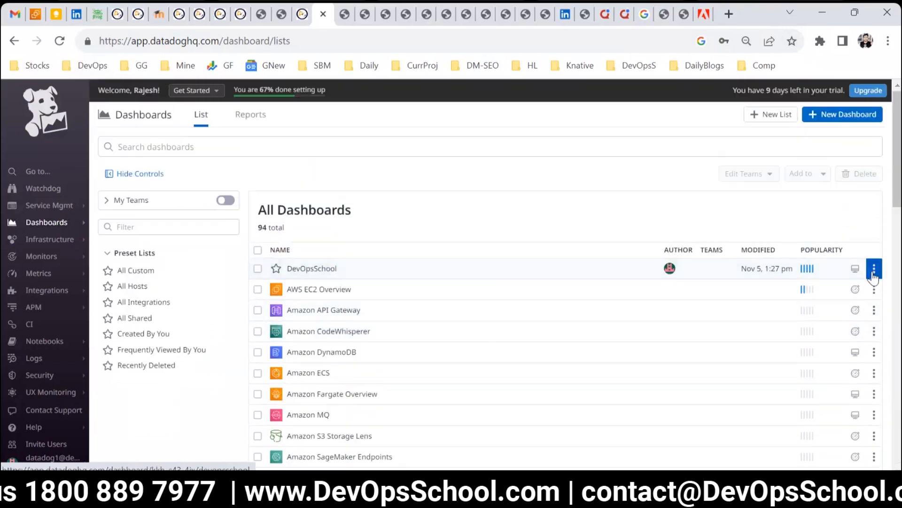
click(809, 308)
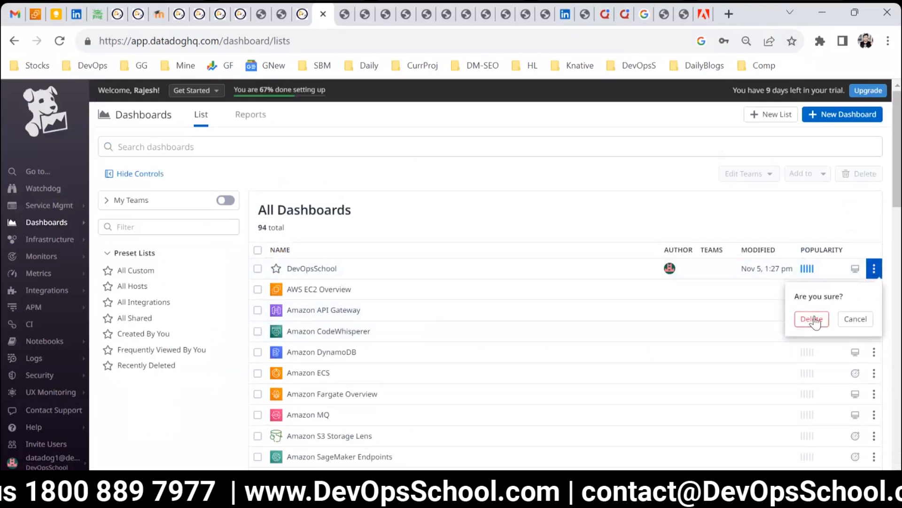
click(813, 319)
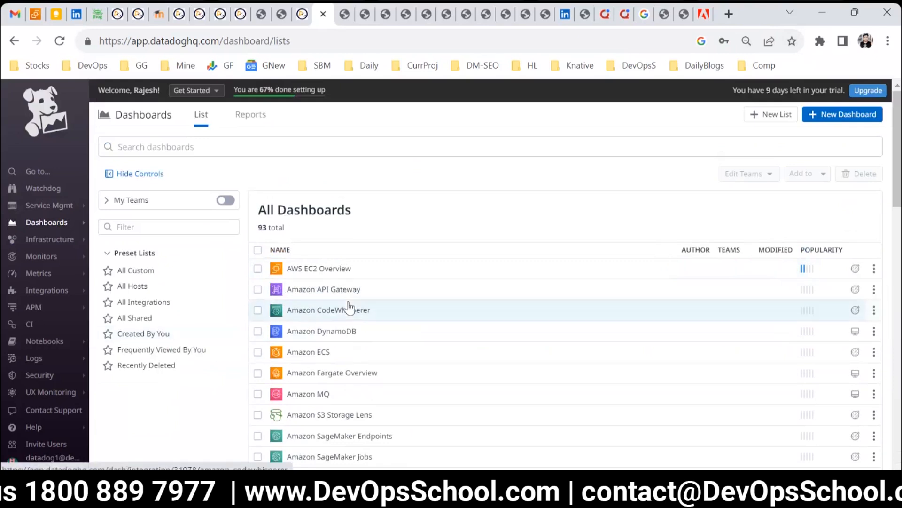
Step: Scroll through the dashboard list to review the remaining dashboards
scroll(349, 308, down, 5)
scroll(298, 306, up, 5)
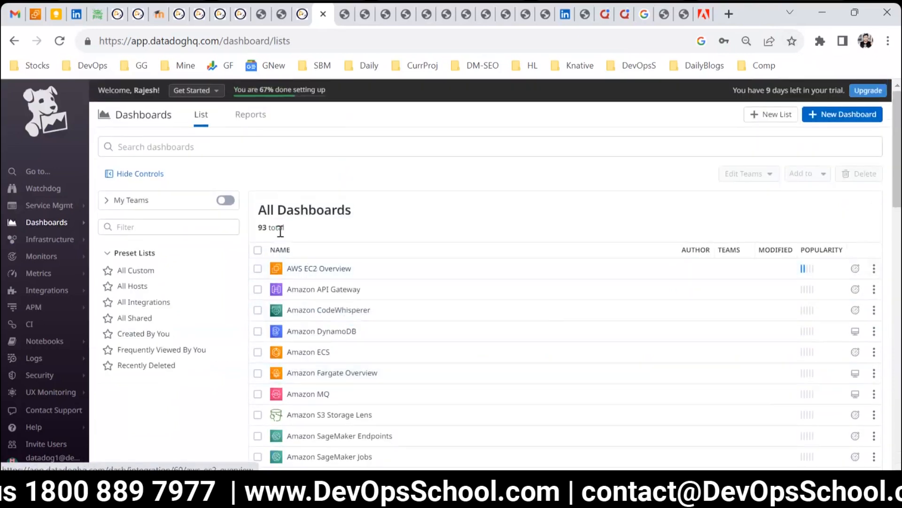
scroll(329, 291, down, 20)
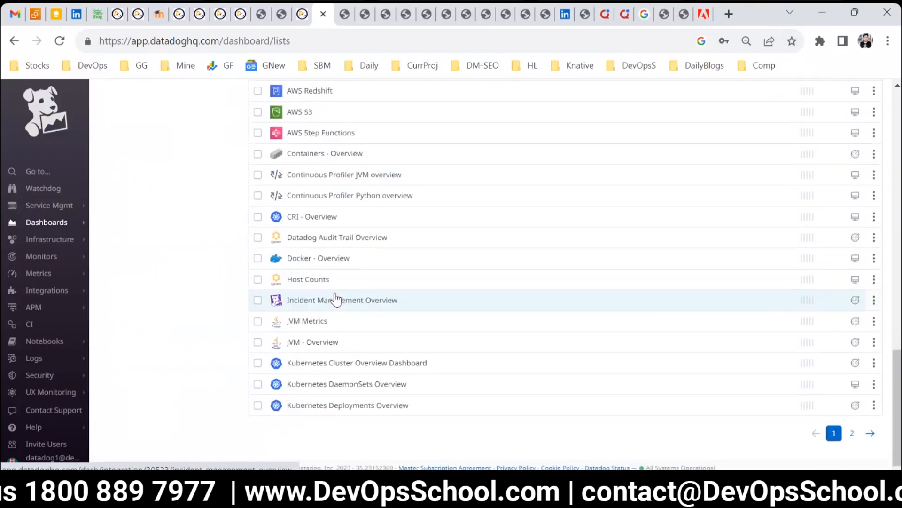
scroll(336, 298, up, 15)
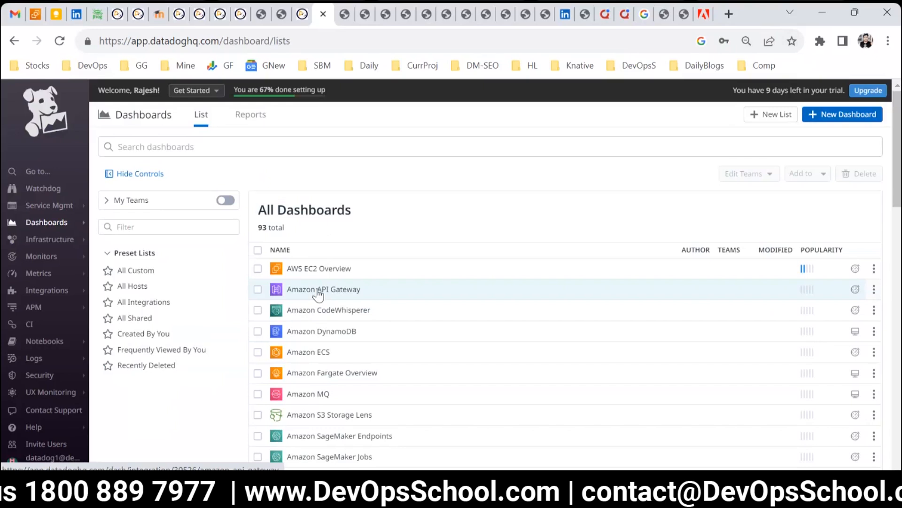
scroll(319, 289, down, 15)
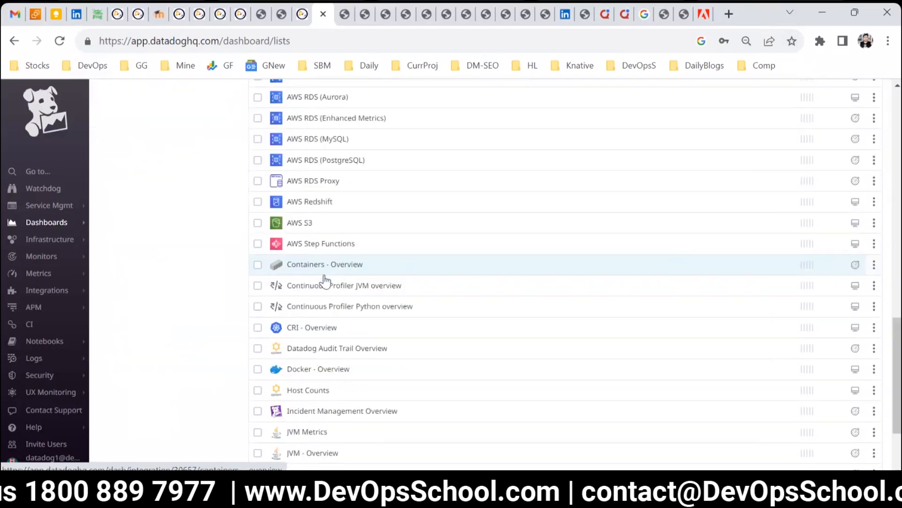
scroll(324, 281, up, 10)
scroll(324, 281, up, 5)
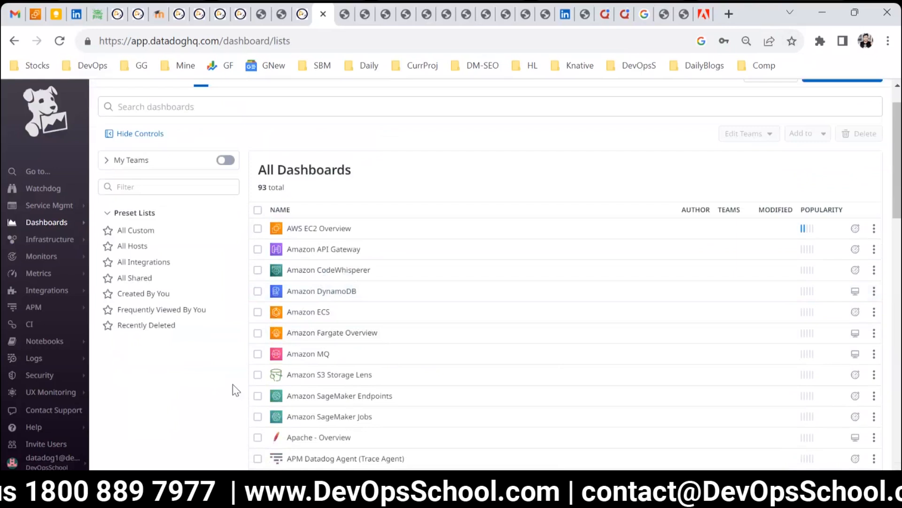
scroll(282, 348, down, 3)
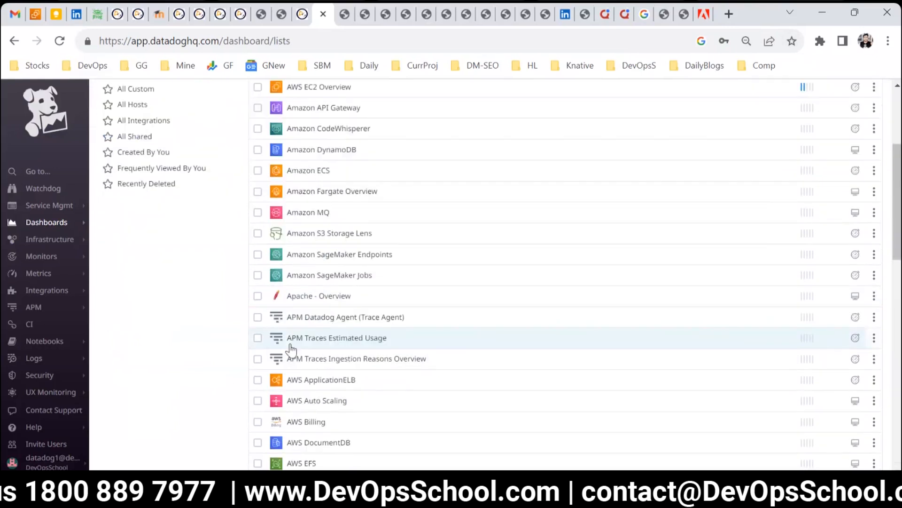
Step: Open the Apache - Overview dashboard and set its time range to Past 1 Week
click(312, 295)
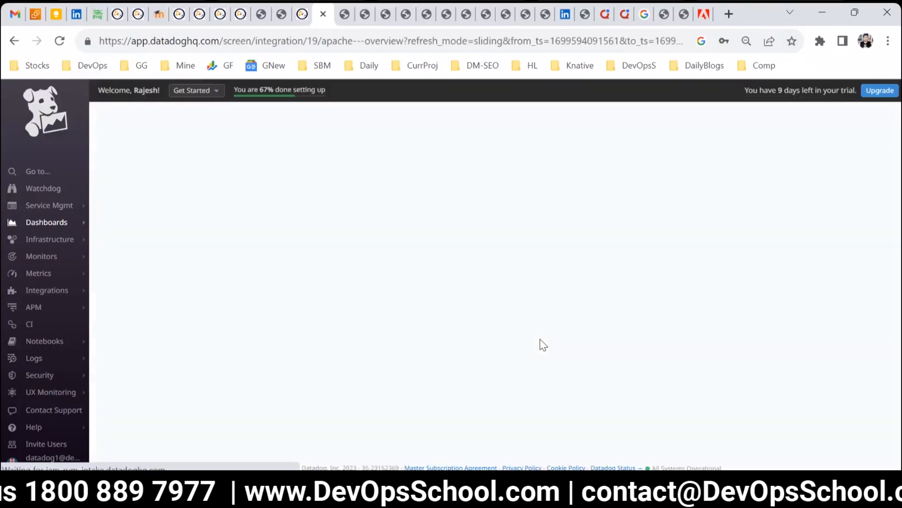
click(735, 141)
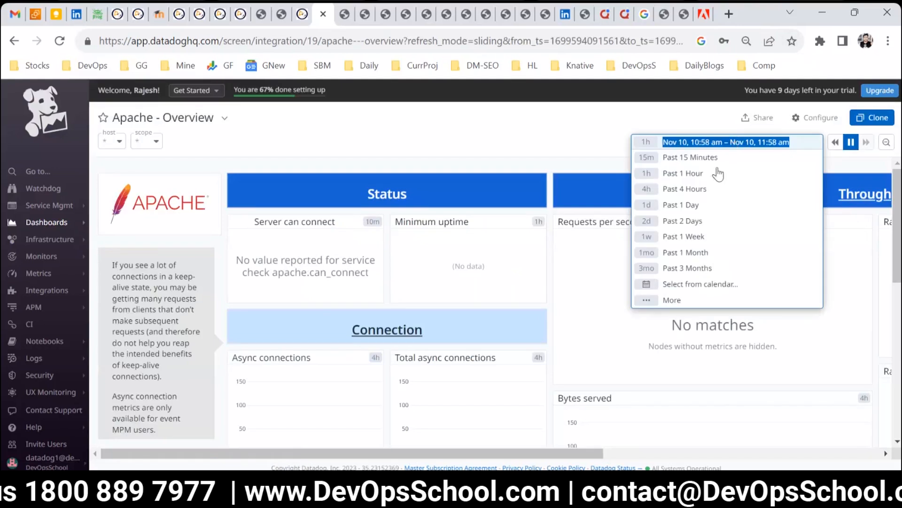
click(705, 236)
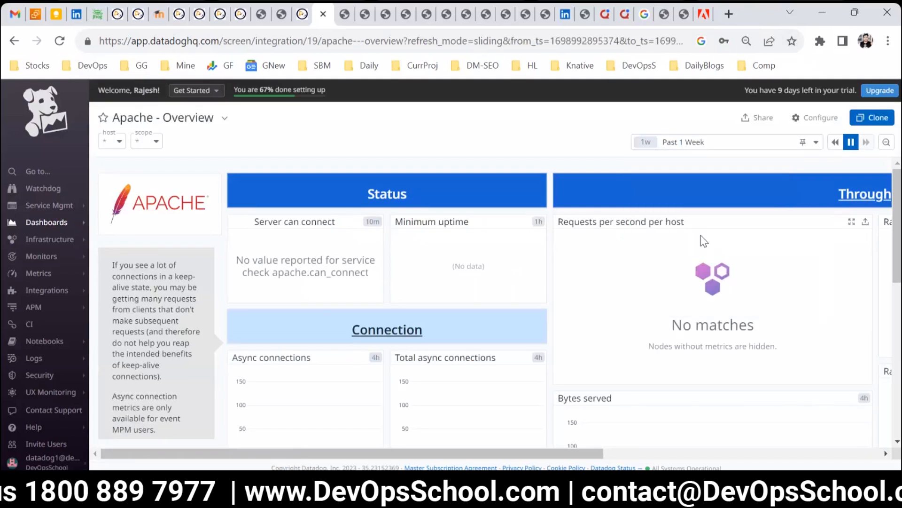
Step: Reload the Apache - Overview dashboard and reapply the Past 1 Week time range
scroll(548, 301, down, 2)
scroll(508, 306, up, 2)
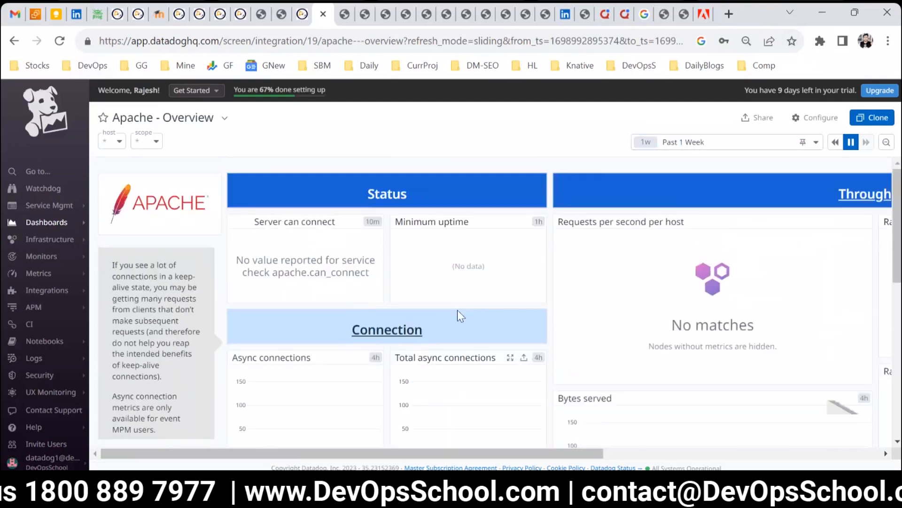
click(57, 45)
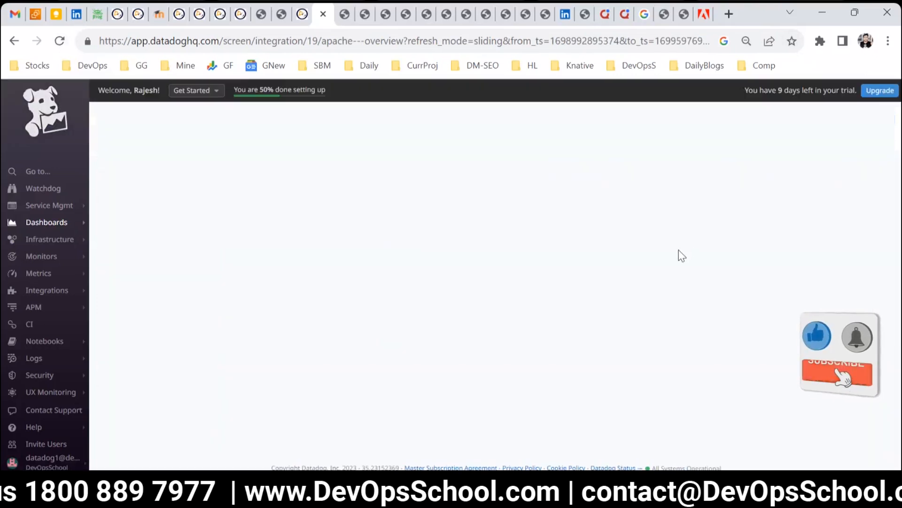
click(703, 143)
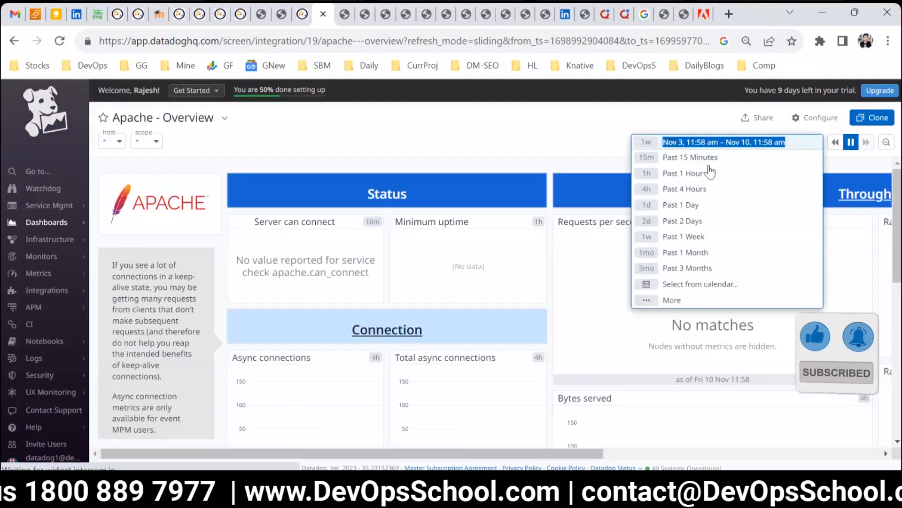
drag(697, 226, 701, 240)
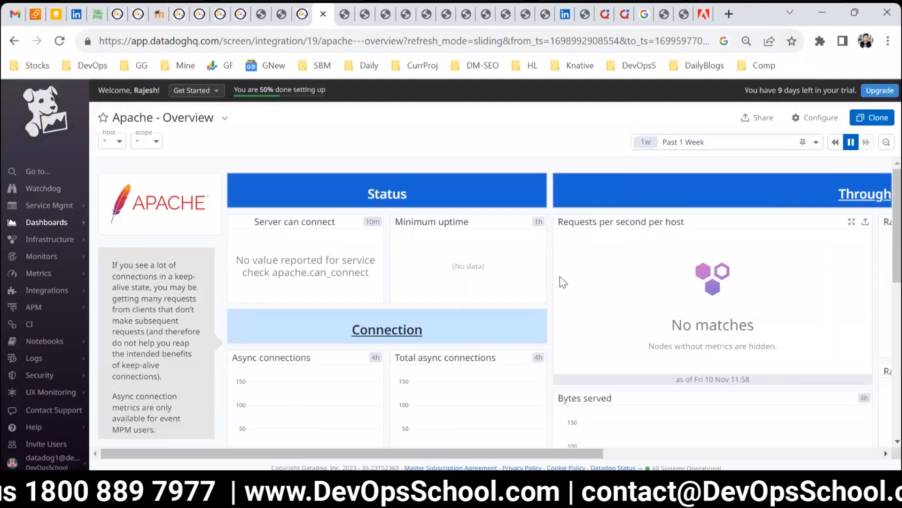
Step: Zoom the browser page out two levels to see more of the Apache dashboard
scroll(599, 261, down, 2)
scroll(545, 289, up, 2)
key(ctrl+minus)
key(ctrl+minus)
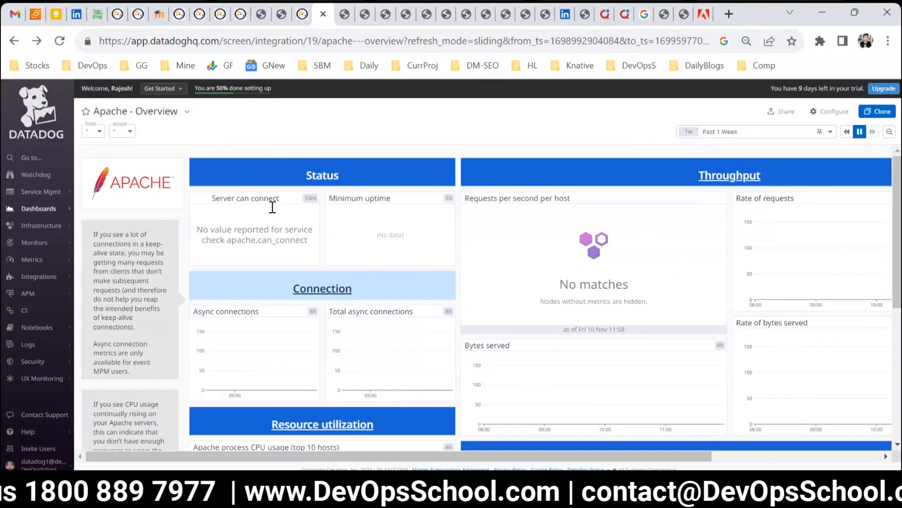
Step: Return to the dashboard list and open the AWS EC2 Overview dashboard
mouse_move(47, 208)
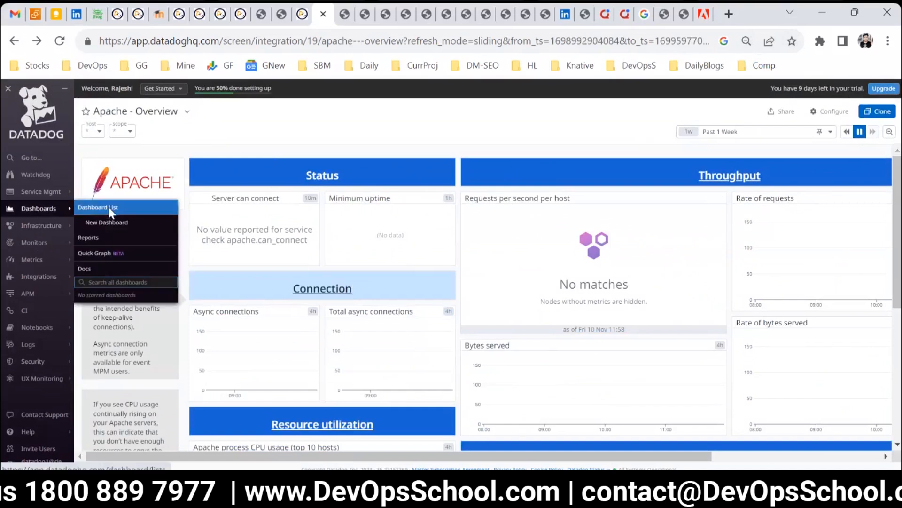
click(109, 207)
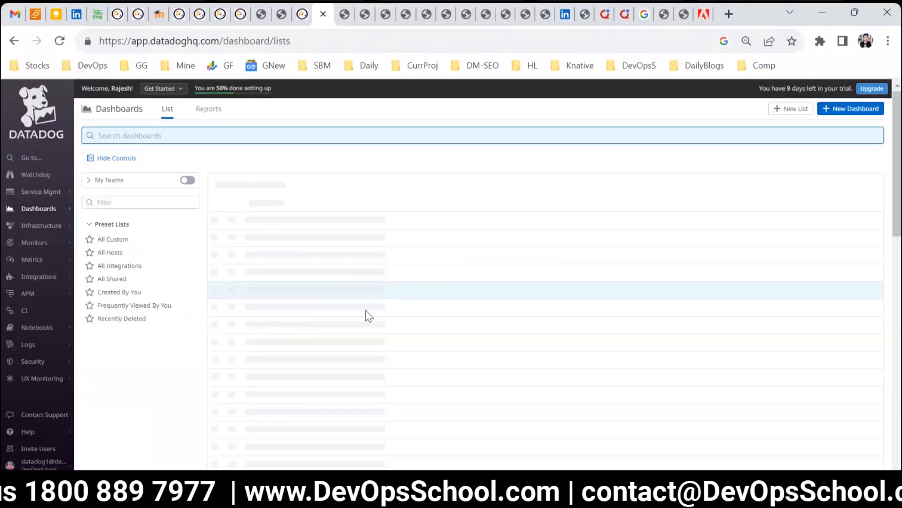
scroll(366, 316, down, 6)
scroll(365, 318, down, 8)
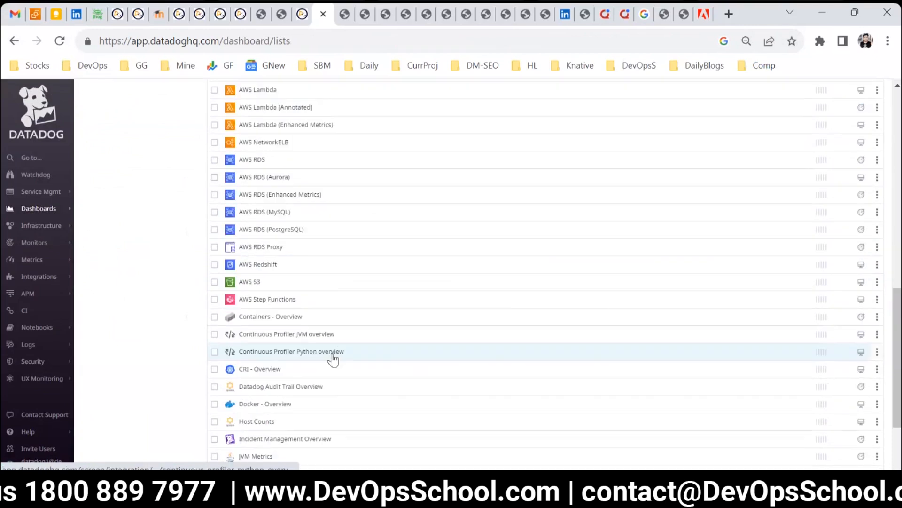
scroll(343, 408, up, 6)
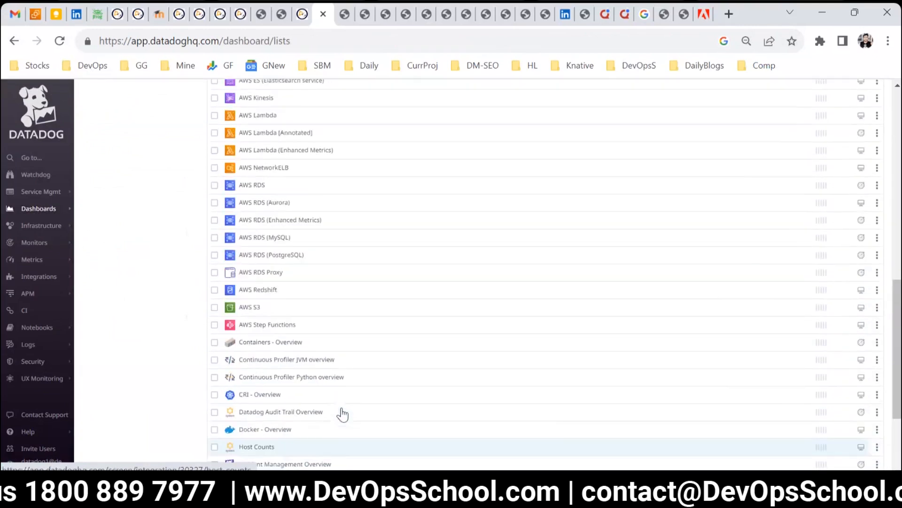
scroll(344, 415, up, 10)
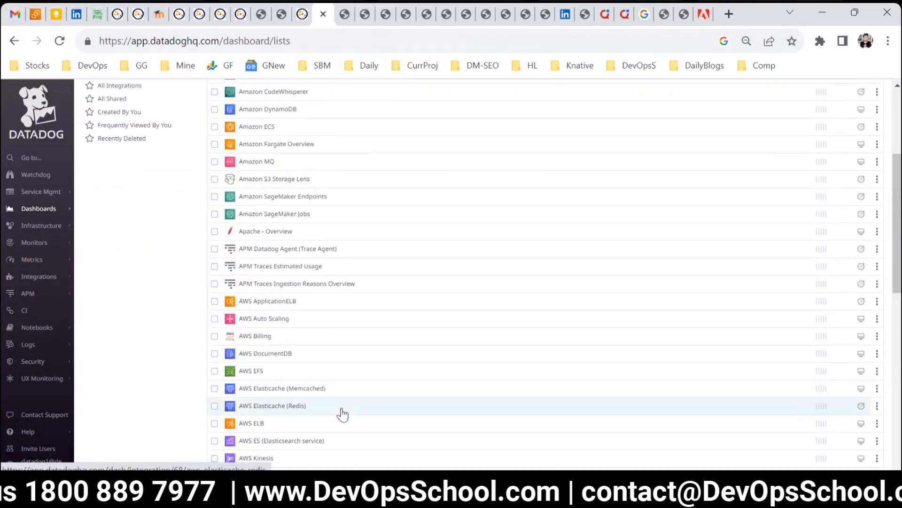
scroll(343, 409, down, 3)
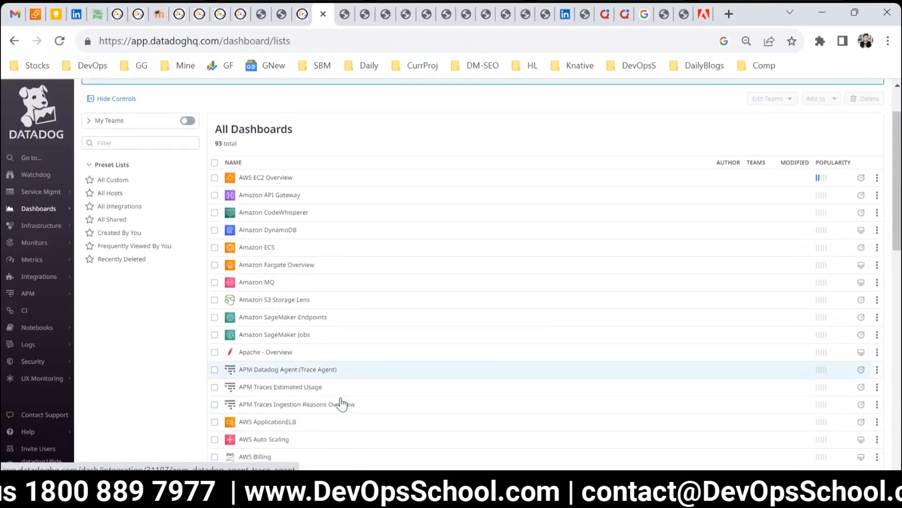
scroll(342, 397, up, 4)
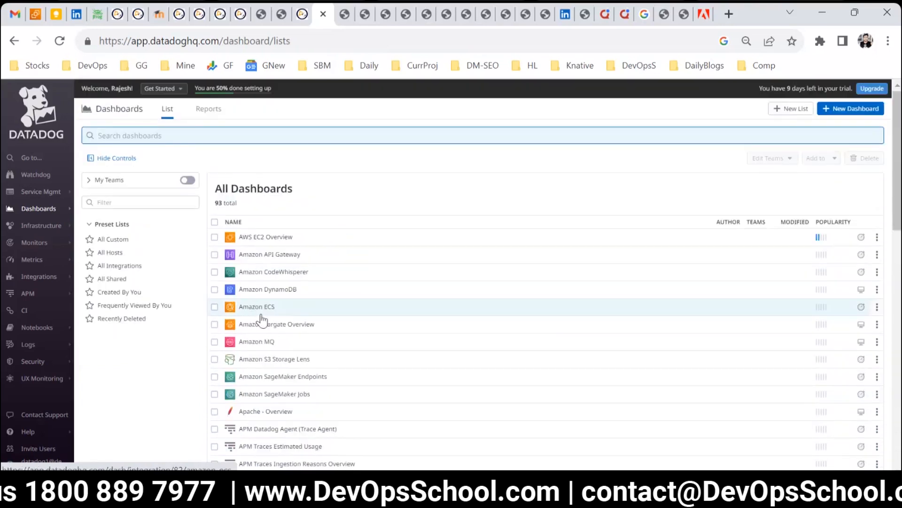
click(268, 239)
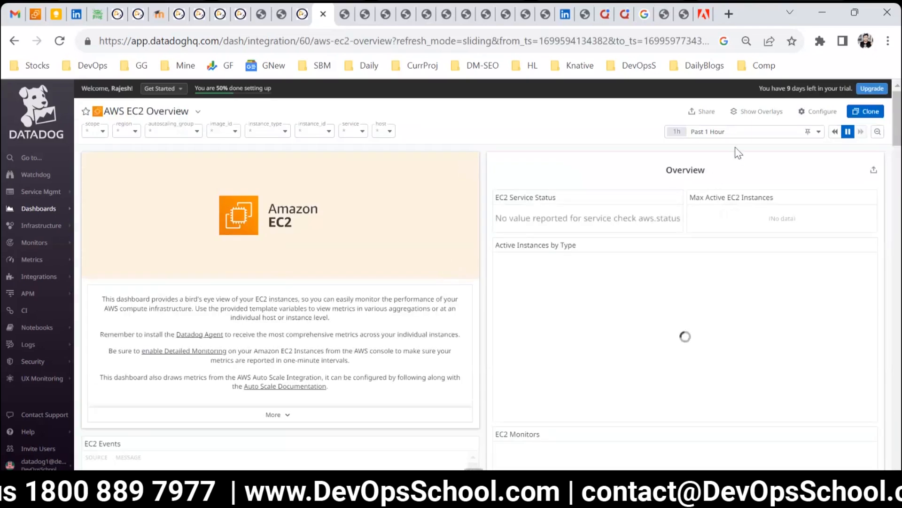
Step: Set the AWS EC2 Overview time range to Past 1 Week and review its widgets
click(719, 132)
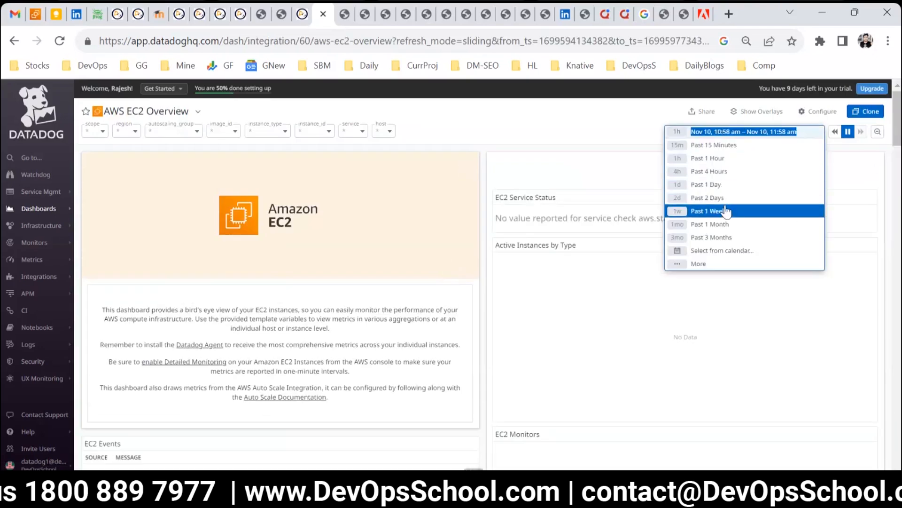
click(726, 210)
scroll(531, 314, down, 6)
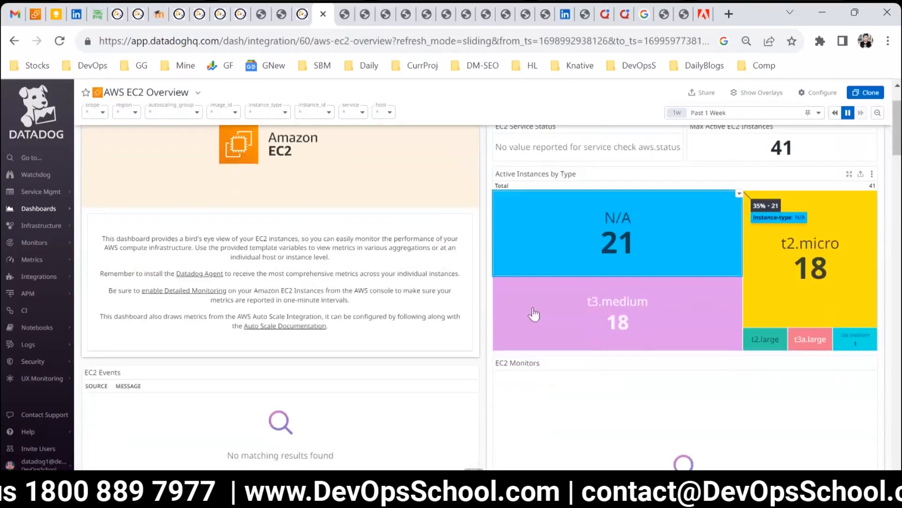
scroll(529, 324, up, 6)
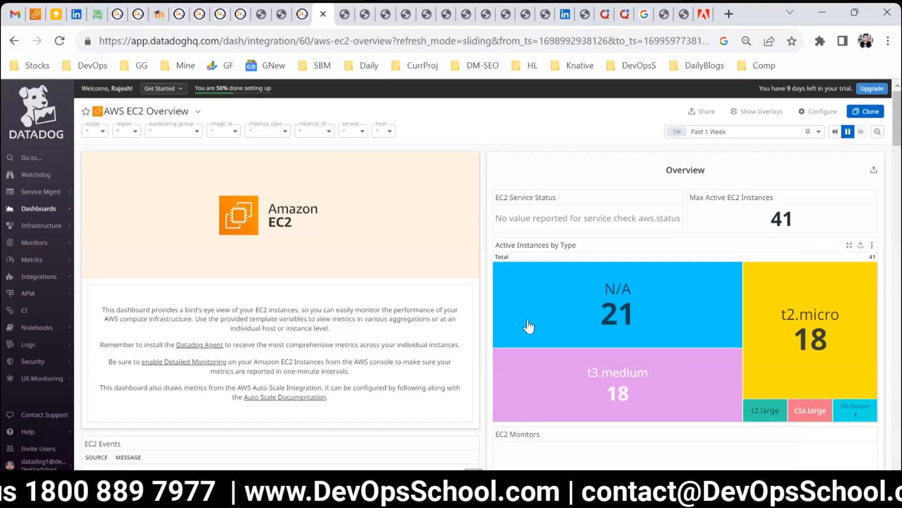
scroll(459, 278, down, 5)
scroll(460, 281, up, 5)
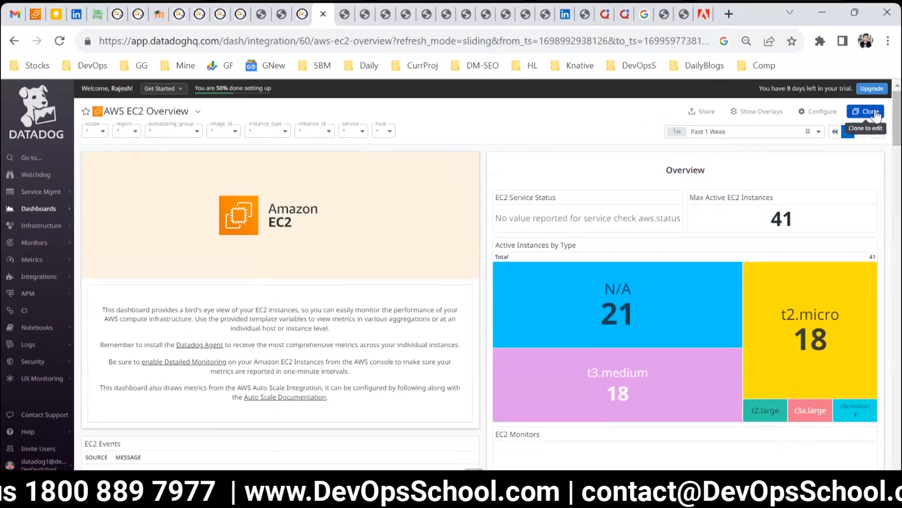
Step: Return to the dashboard list and zoom the browser page in three levels
mouse_move(57, 208)
click(93, 209)
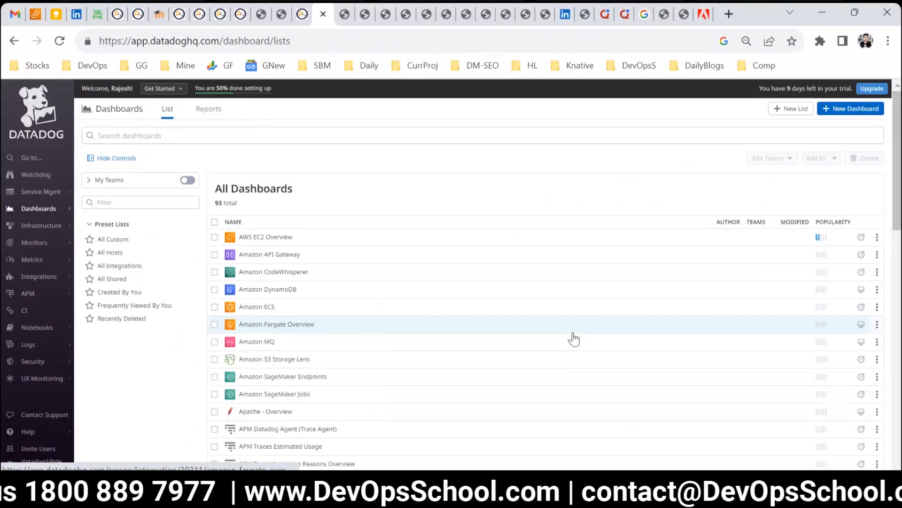
key(ctrl+plus)
key(ctrl+plus)
key(ctrl+plus)
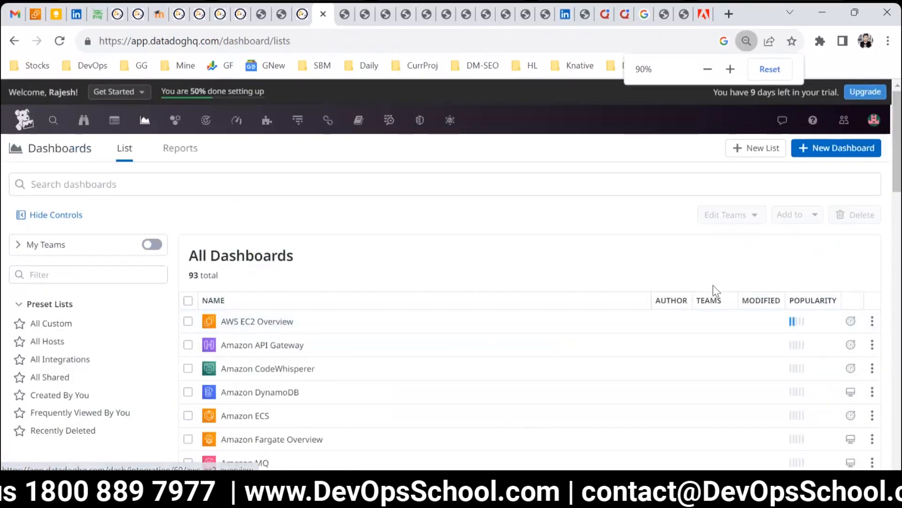
Step: Create a new grid dashboard named DevOpsSchool
click(808, 148)
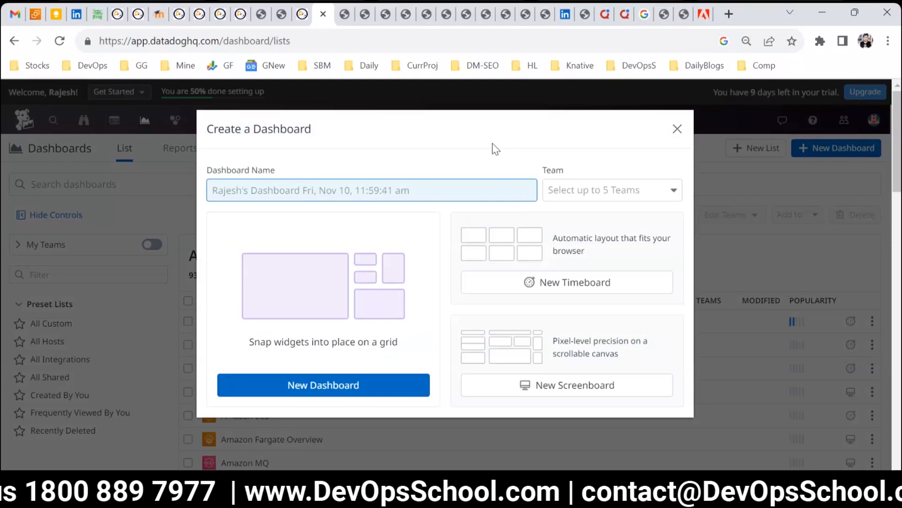
text(DevOpsSchool)
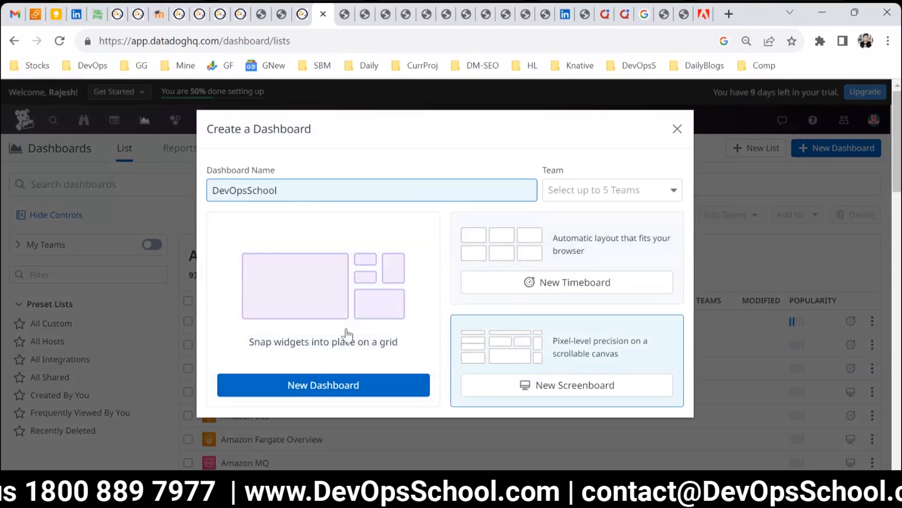
click(303, 390)
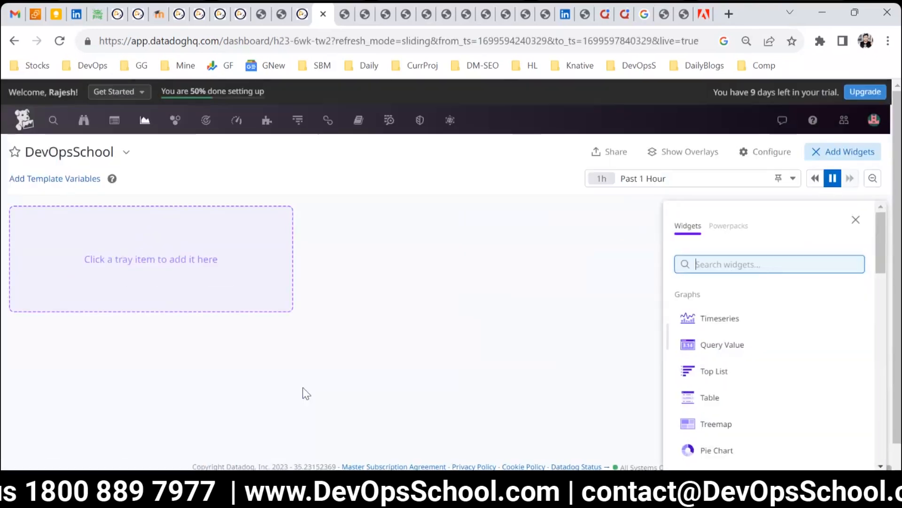
Step: Browse the available widget types in the widget tray
click(181, 265)
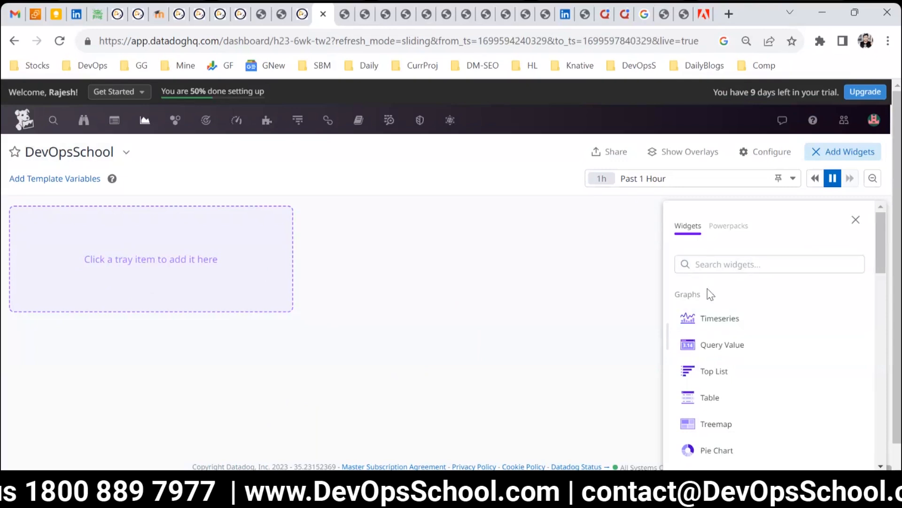
scroll(713, 316, down, 12)
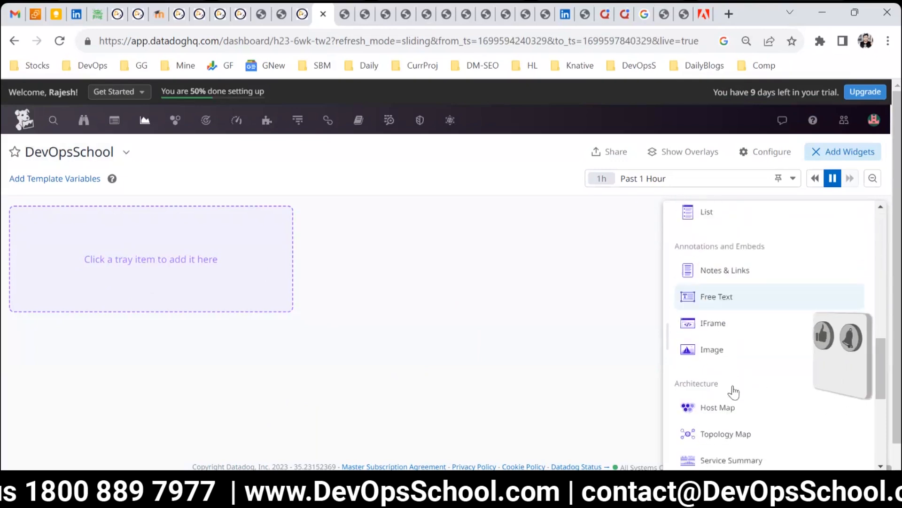
scroll(733, 391, down, 6)
scroll(729, 413, up, 11)
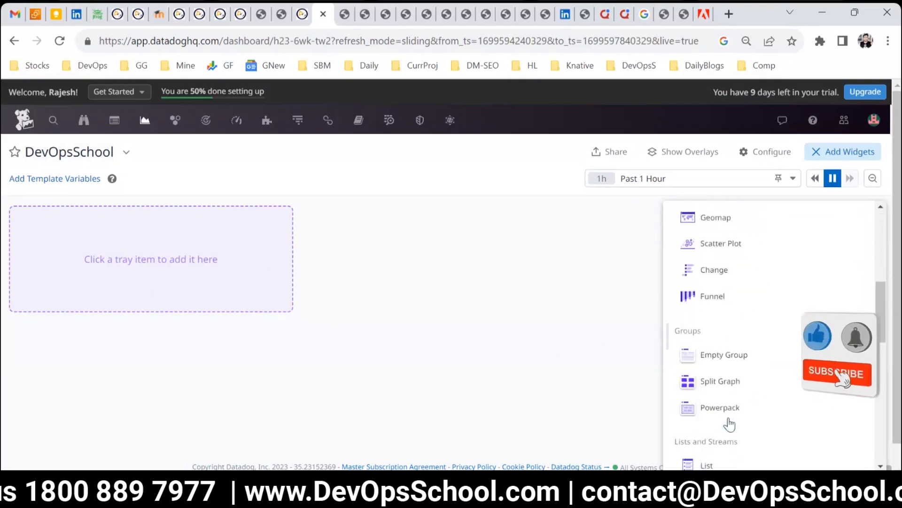
scroll(730, 425, up, 7)
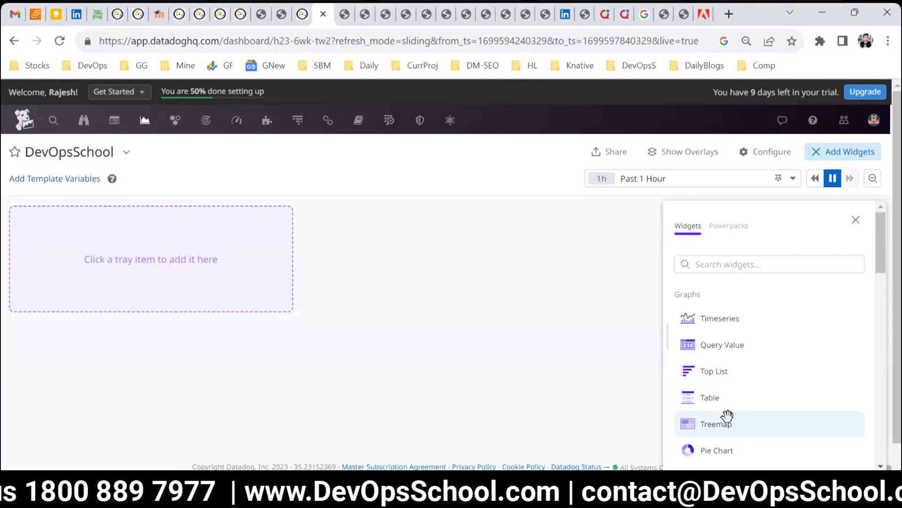
Step: Go to the home page and open the Infrastructure List
click(24, 121)
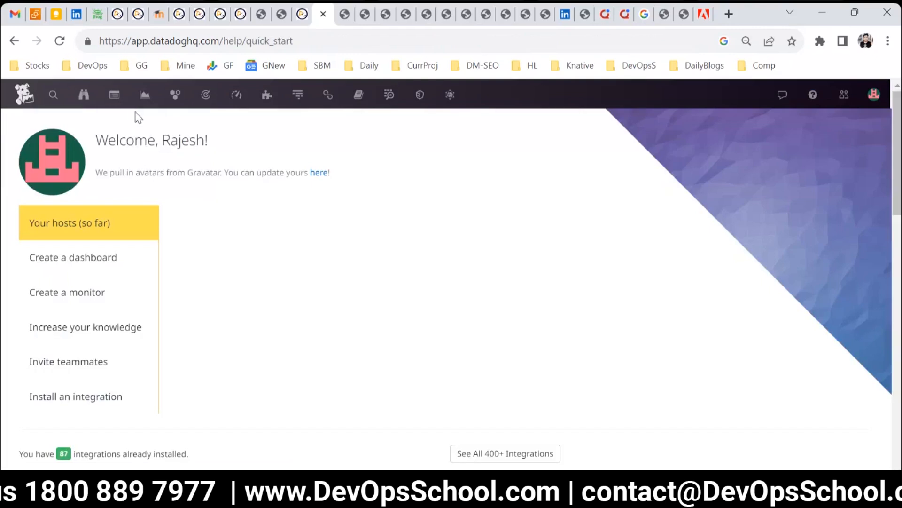
mouse_move(123, 98)
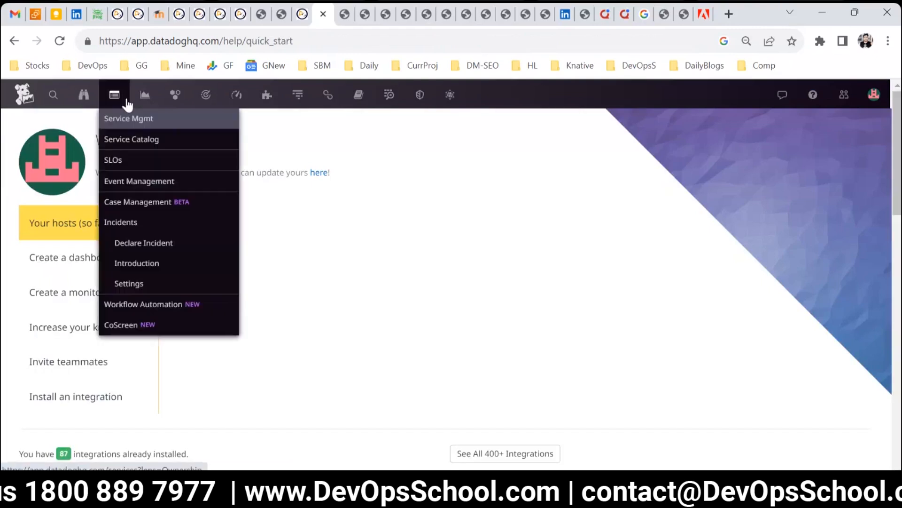
mouse_move(178, 99)
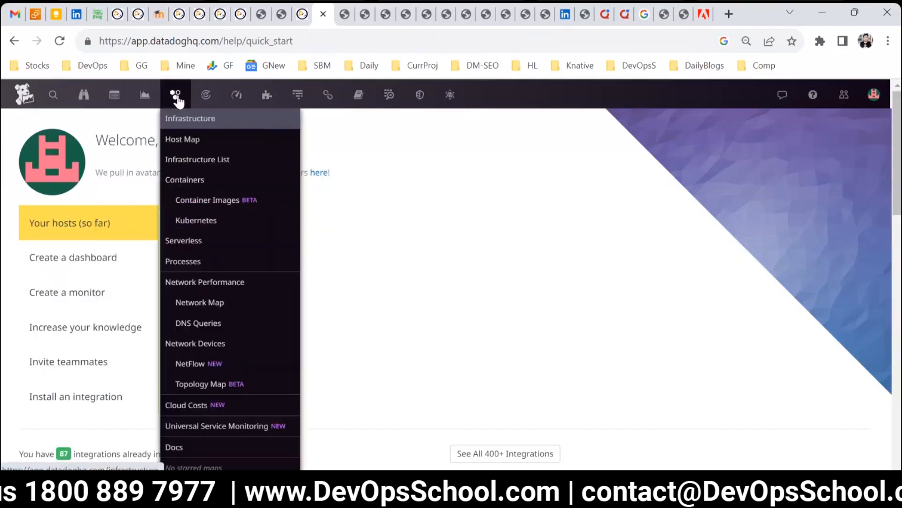
click(192, 159)
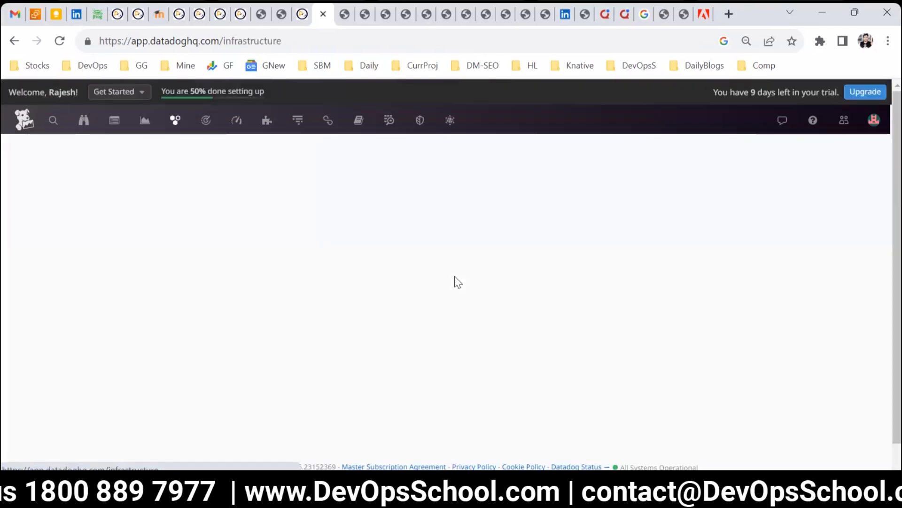
Step: Set the Infrastructure List time range to Past 1 Week and review the listed hosts
click(710, 150)
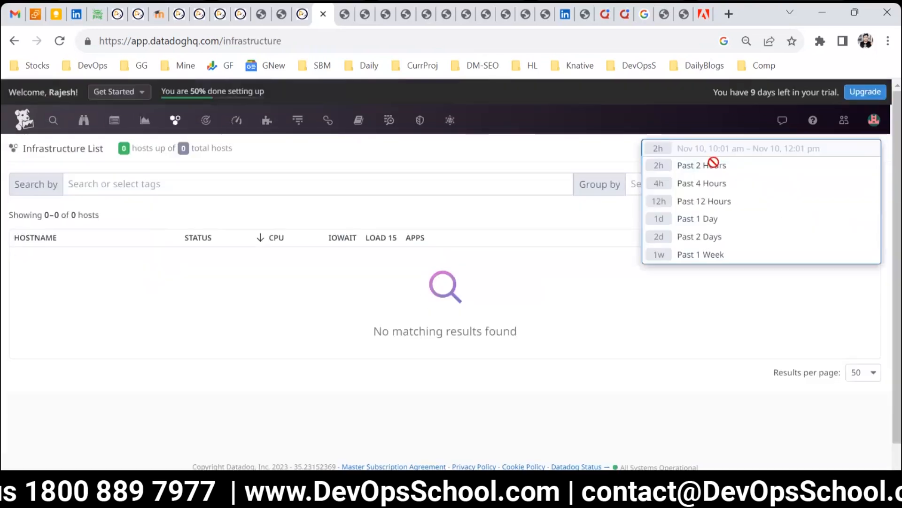
click(705, 254)
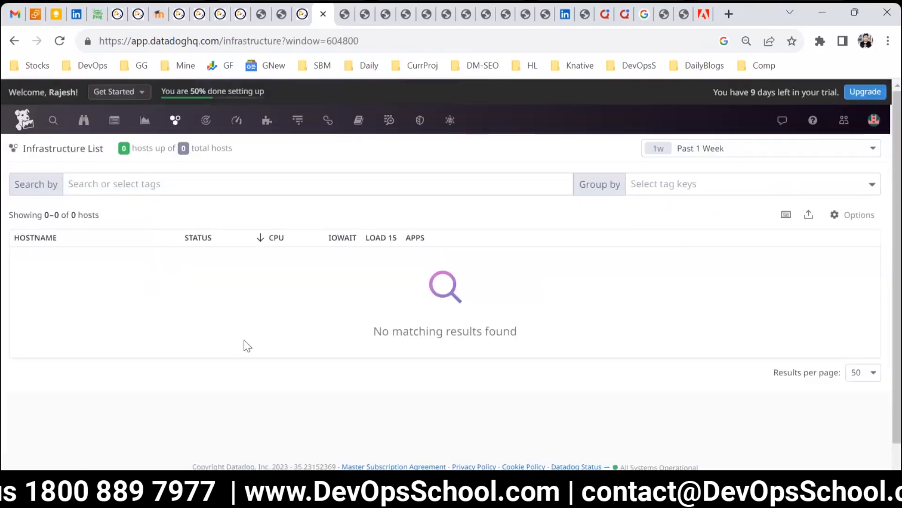
scroll(115, 356, down, 3)
scroll(141, 371, up, 1)
scroll(181, 390, down, 1)
scroll(179, 386, up, 3)
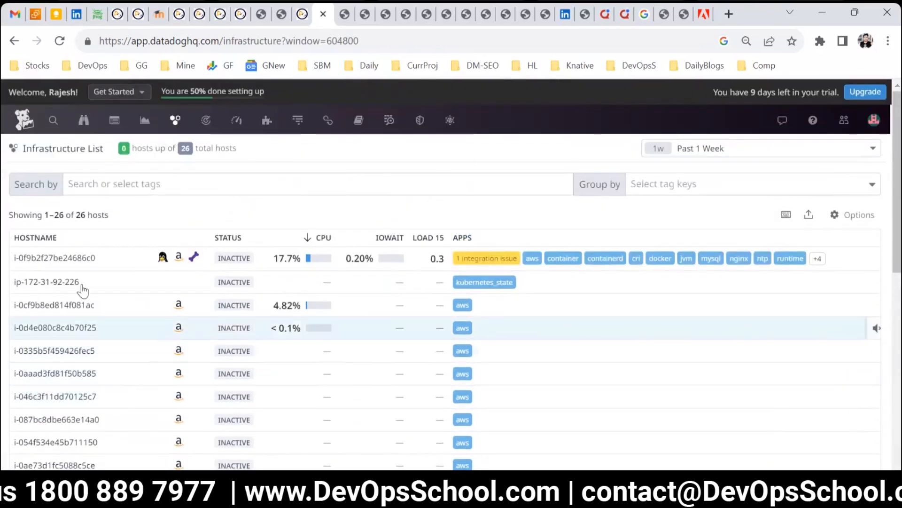
Step: Open the first host's details panel and view its Metrics
click(67, 267)
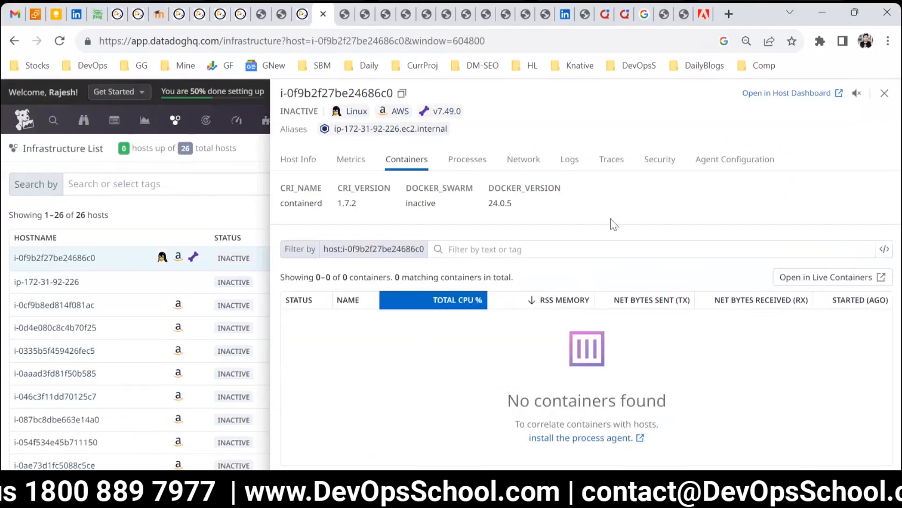
click(350, 160)
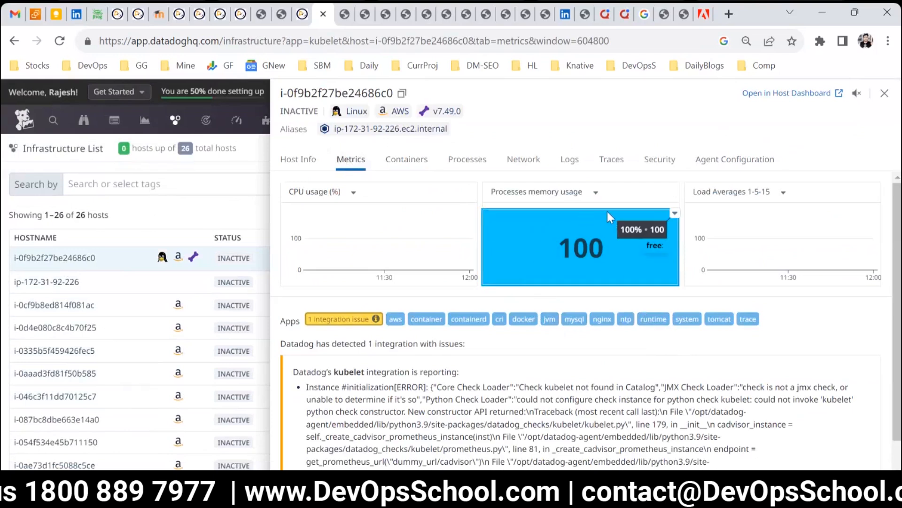
Step: Open the host's dashboard, set its time range to Past 1 Week, and review its graphs
click(794, 93)
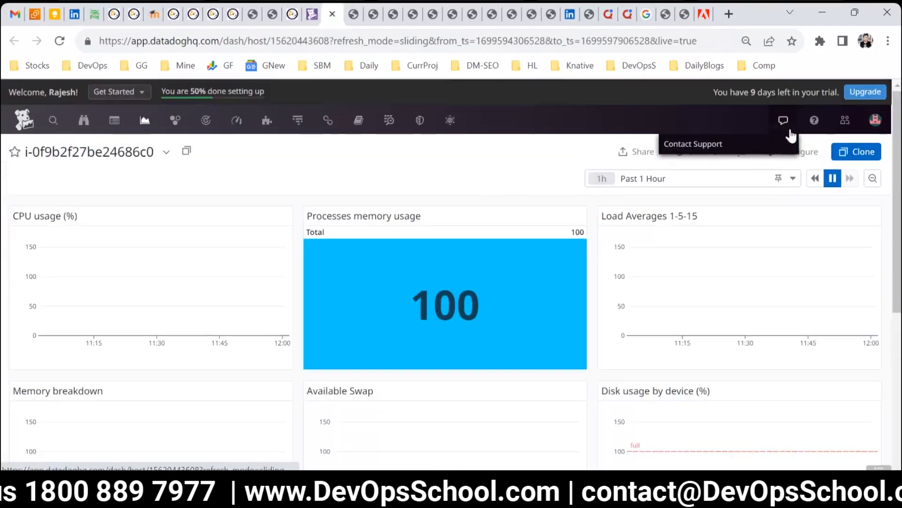
click(674, 184)
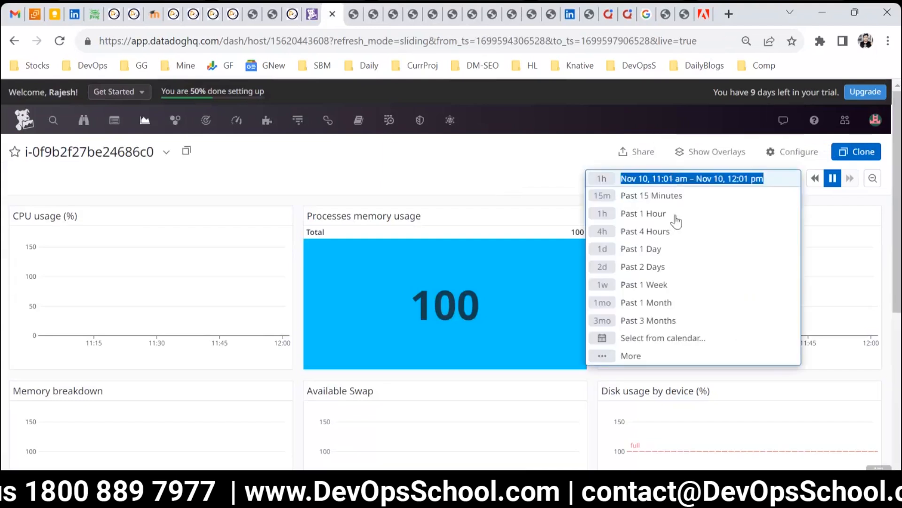
click(642, 284)
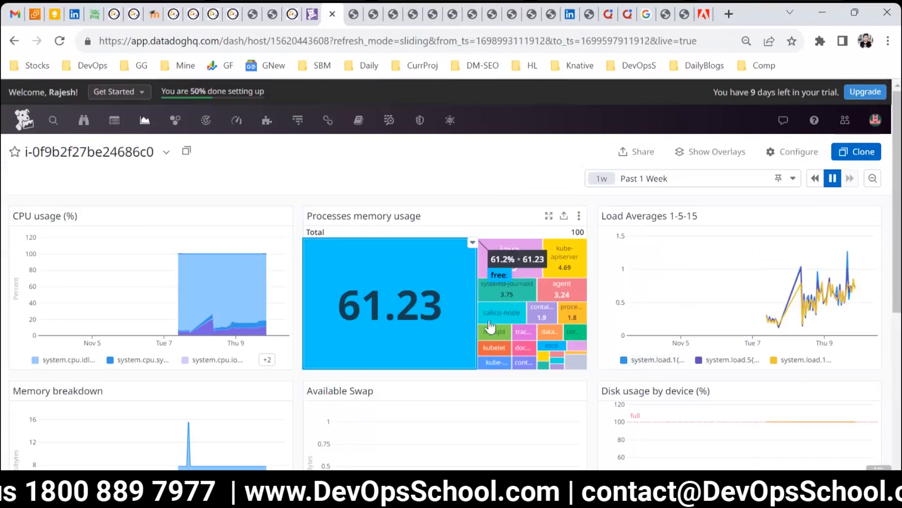
scroll(747, 282, down, 5)
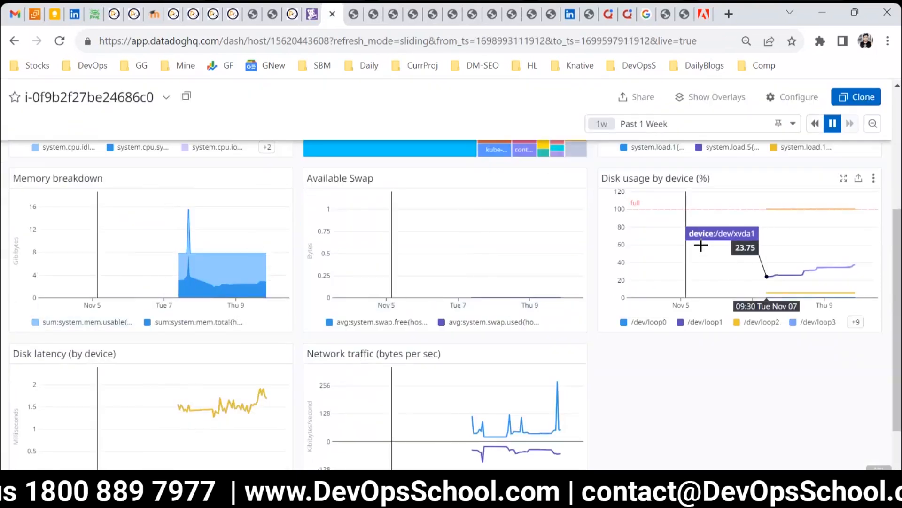
scroll(463, 292, down, 1)
scroll(451, 303, up, 6)
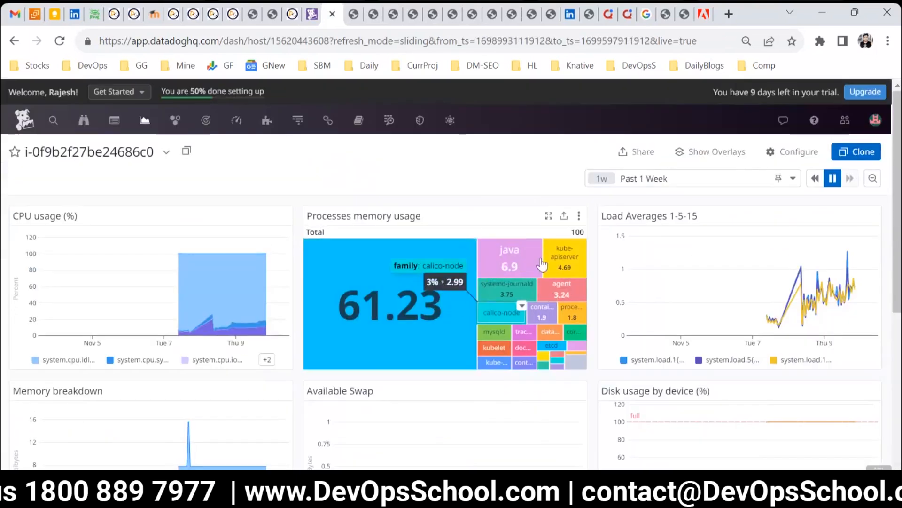
Step: Copy the Processes memory usage widget from the host dashboard
click(564, 217)
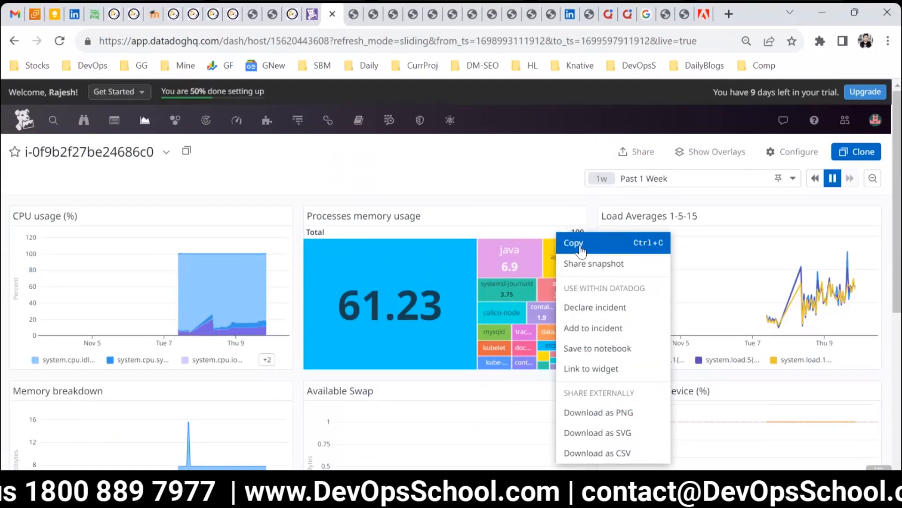
click(581, 250)
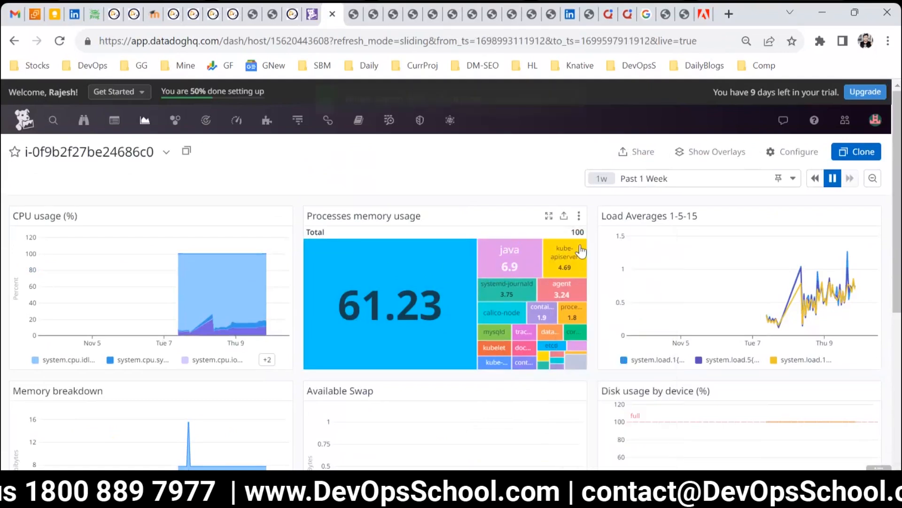
Step: Open the Datadog home page in a new browser tab and switch to it
right_click(39, 116)
click(60, 132)
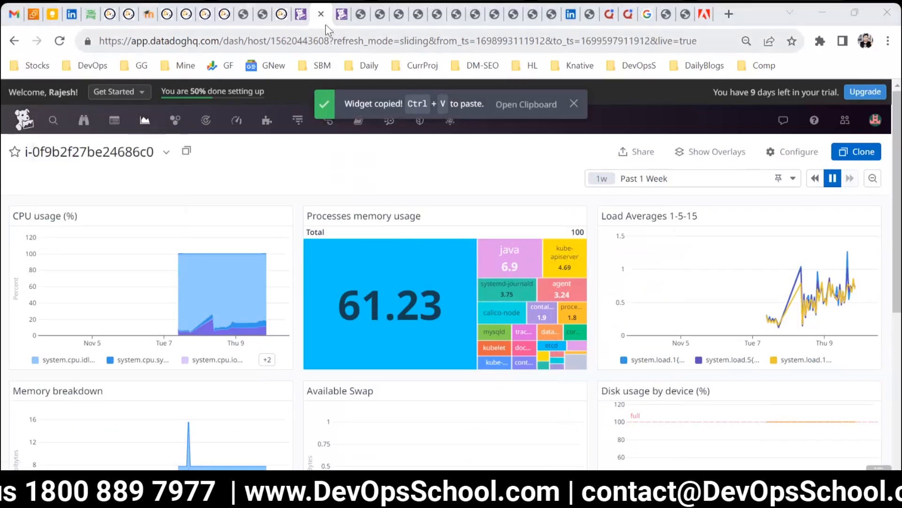
click(341, 10)
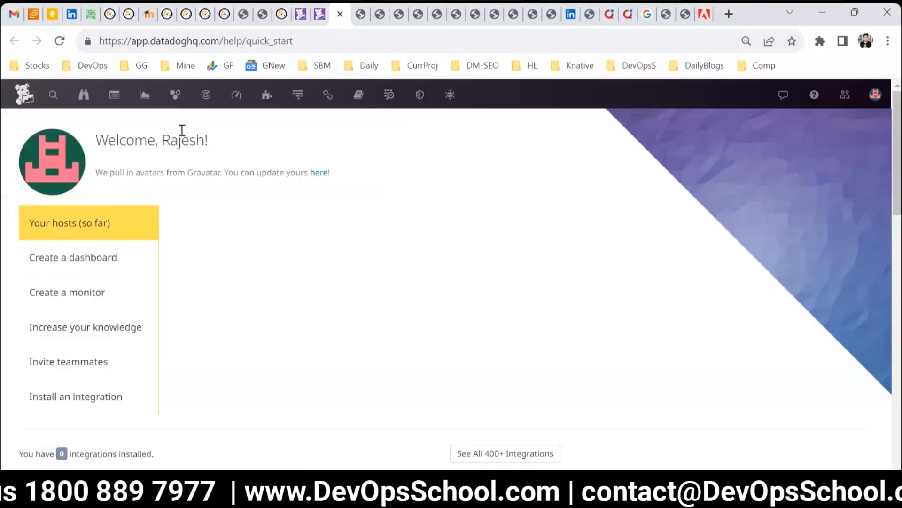
Step: Open the DevOpsSchool dashboard from the dashboard list and paste the copied widget into it
mouse_move(145, 100)
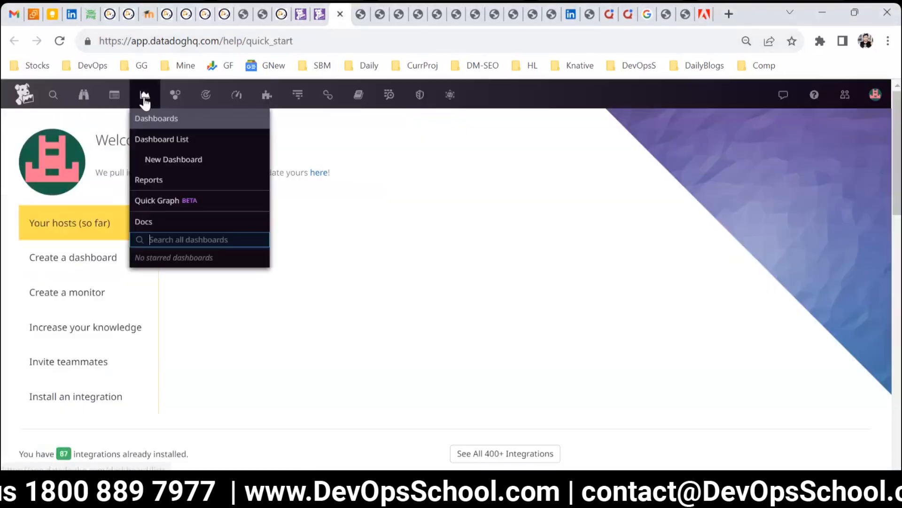
click(152, 140)
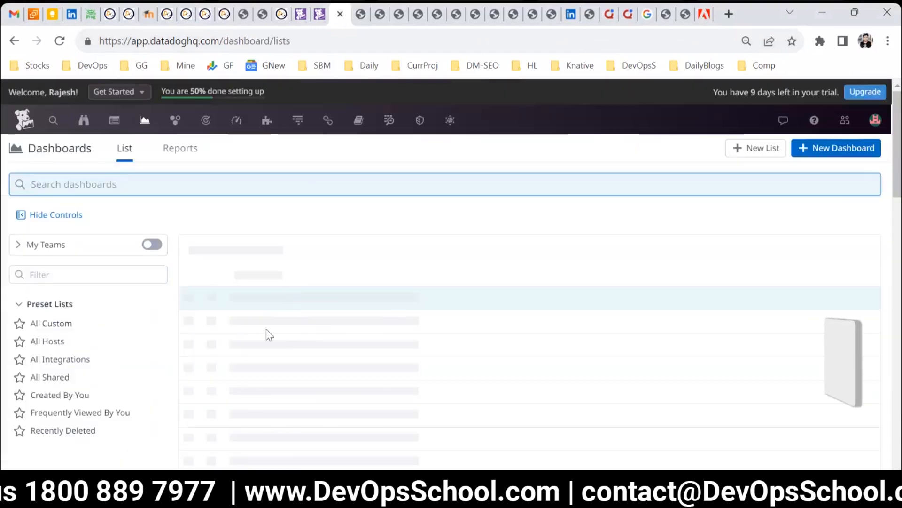
click(247, 346)
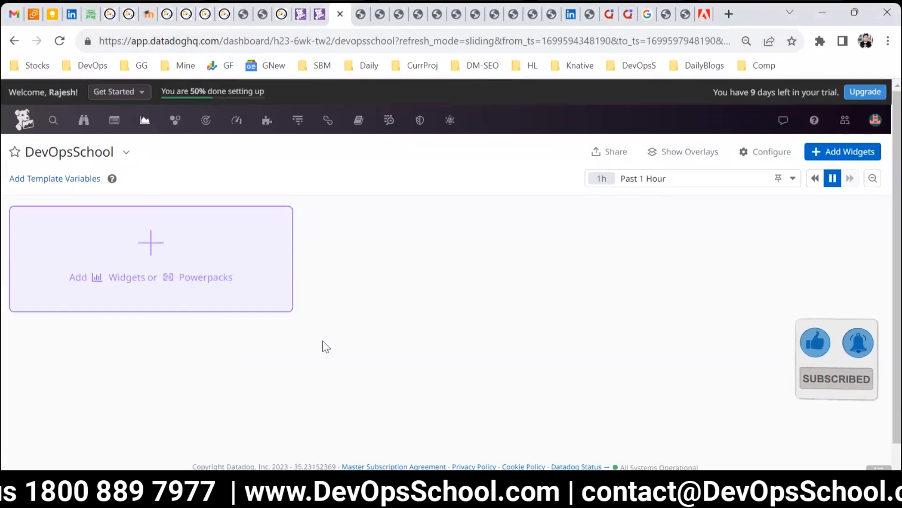
key(ctrl+v)
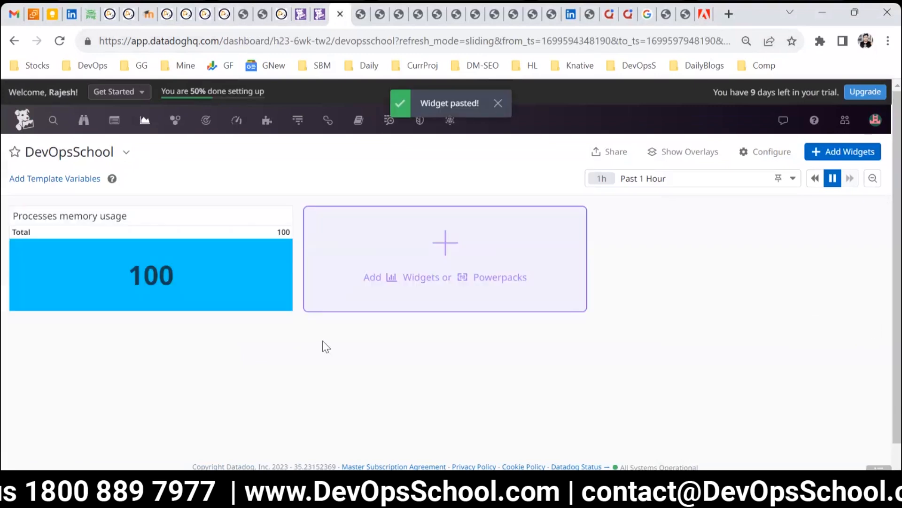
Step: Set the DevOpsSchool dashboard's time range to Past 1 Week
click(635, 180)
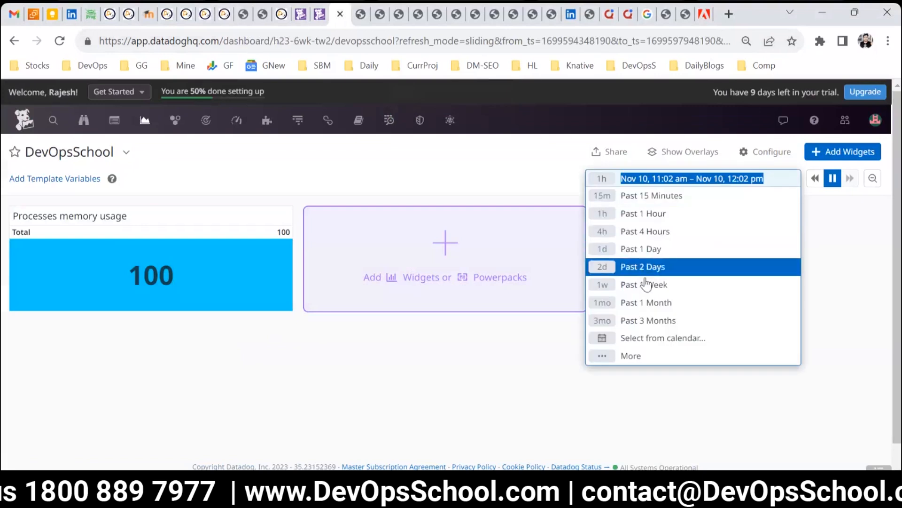
click(639, 284)
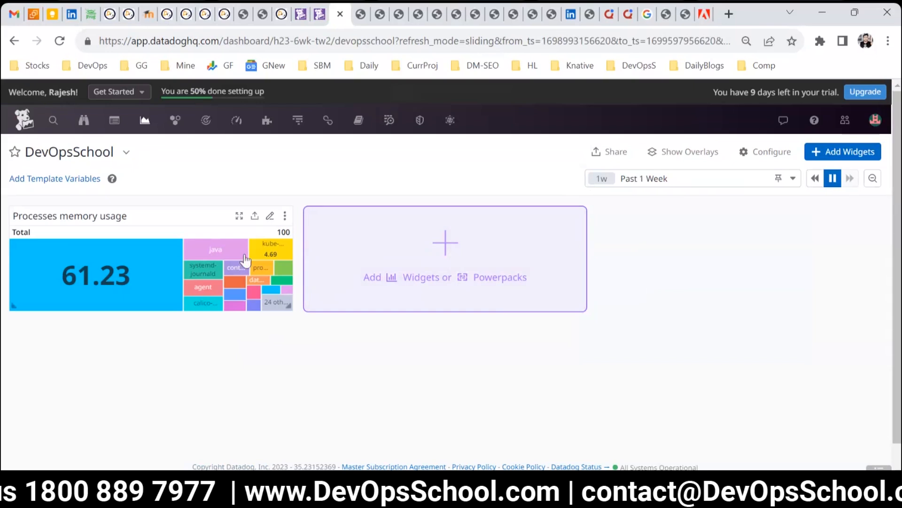
Step: Open the Processes memory usage widget's editor, examine its JSON definition, and close it without saving
click(270, 217)
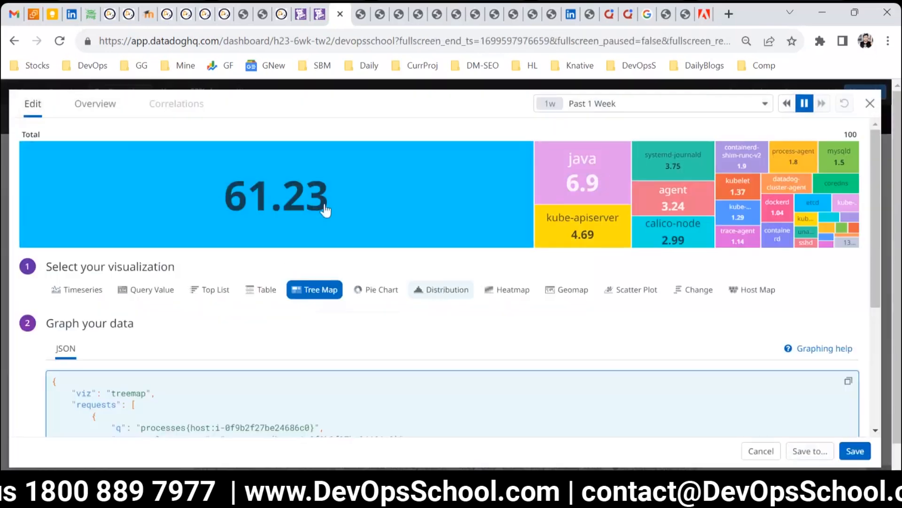
scroll(425, 337, down, 5)
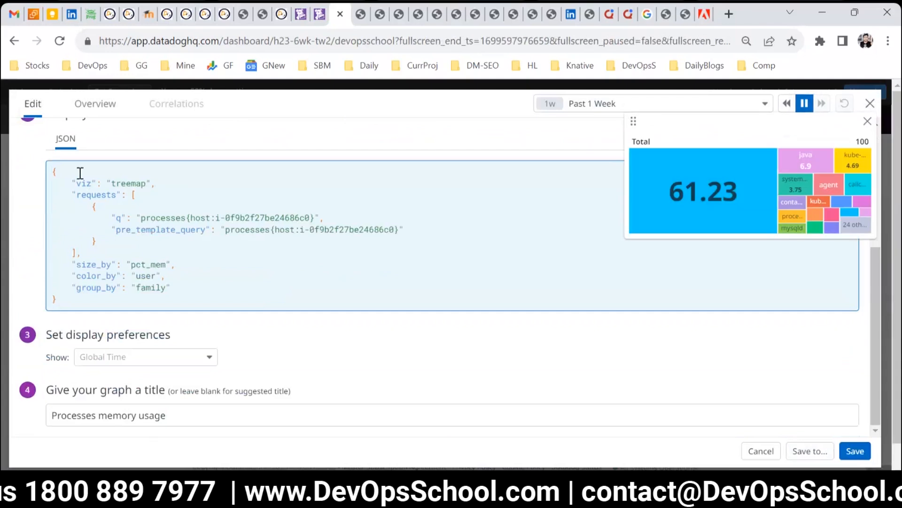
drag(80, 173, 170, 295)
click(176, 288)
double_click(133, 264)
click(151, 276)
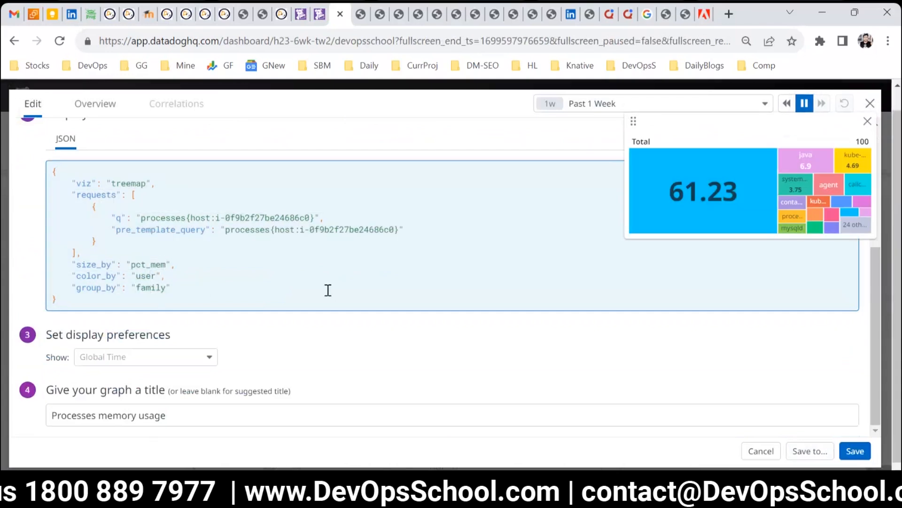
scroll(408, 302, up, 5)
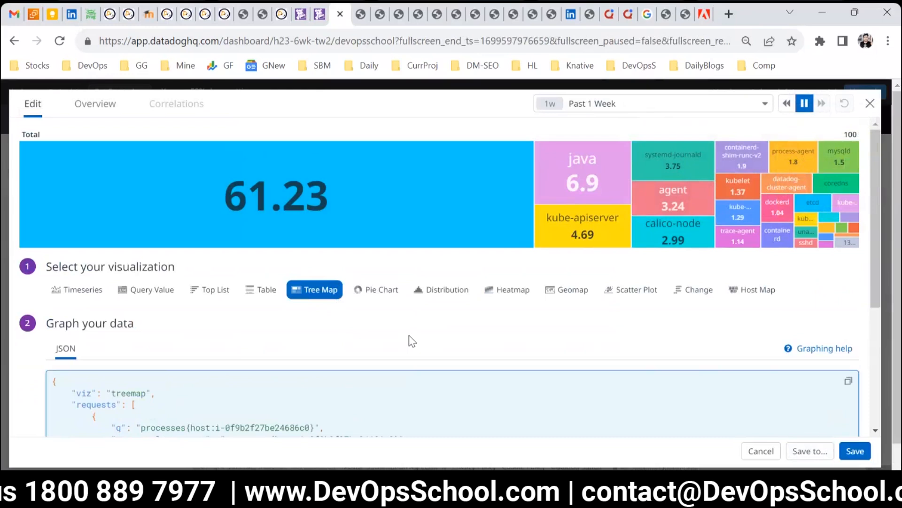
click(871, 105)
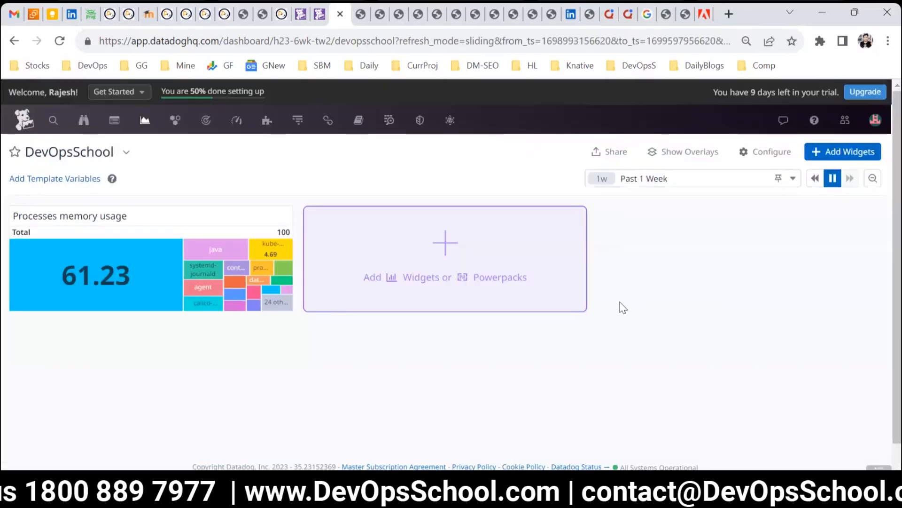
Step: Switch to the host dashboard tab, open the APM Service Map, and set its time range to Past 1 Week
click(319, 14)
mouse_move(236, 117)
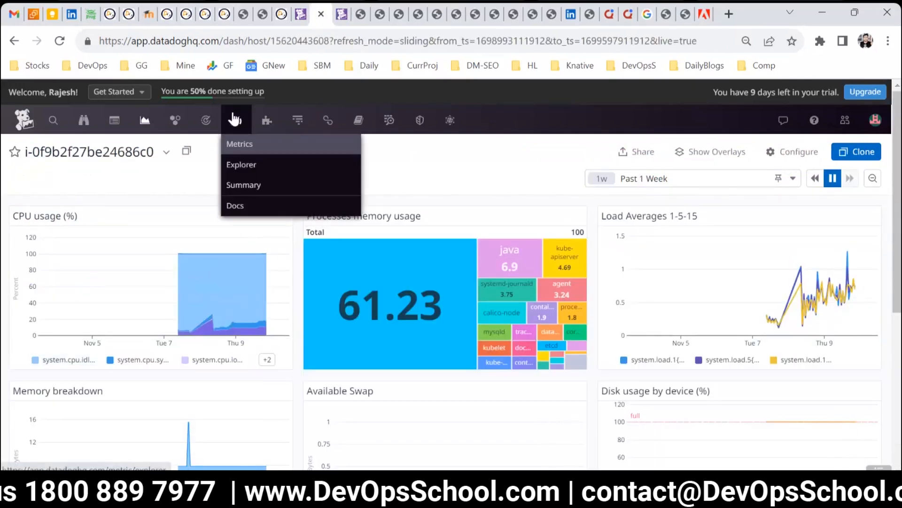
mouse_move(292, 124)
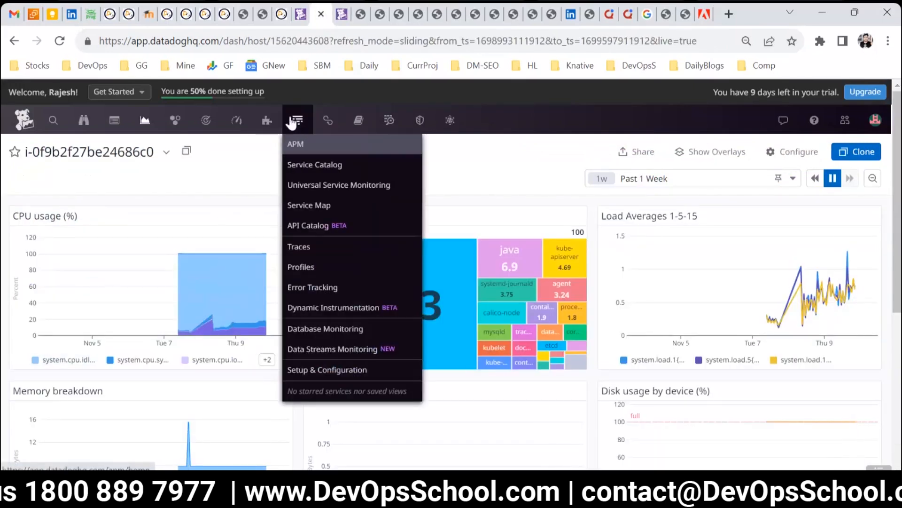
click(297, 205)
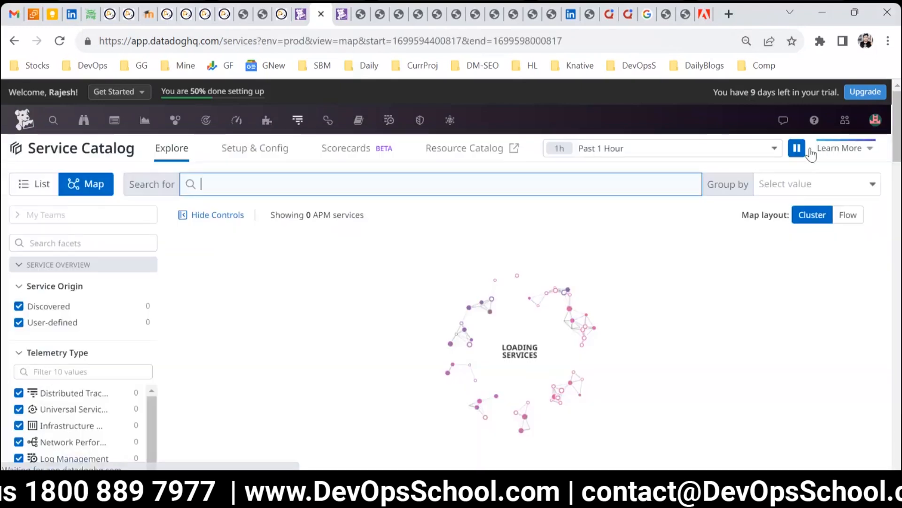
click(640, 149)
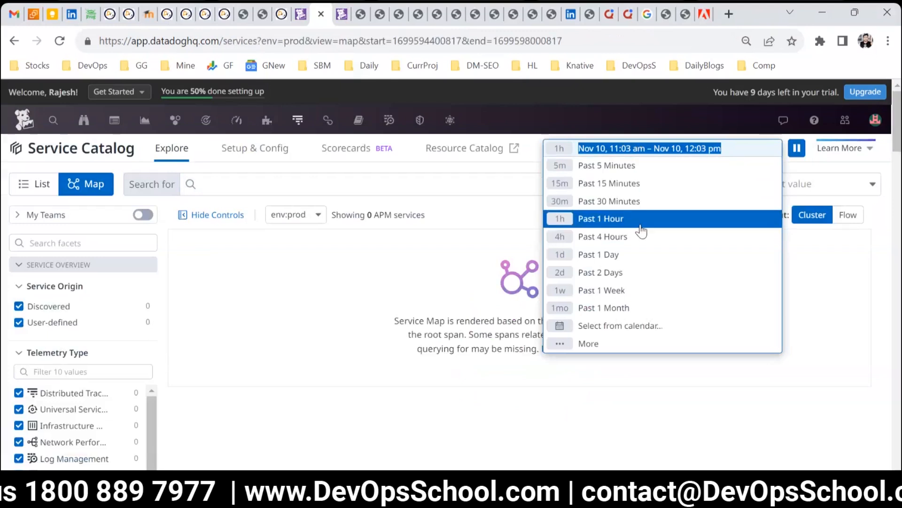
click(615, 291)
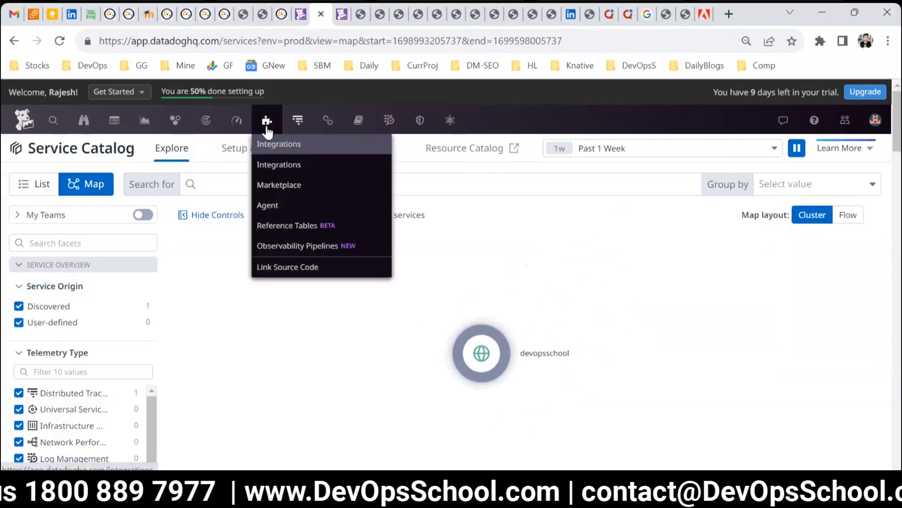
mouse_move(292, 122)
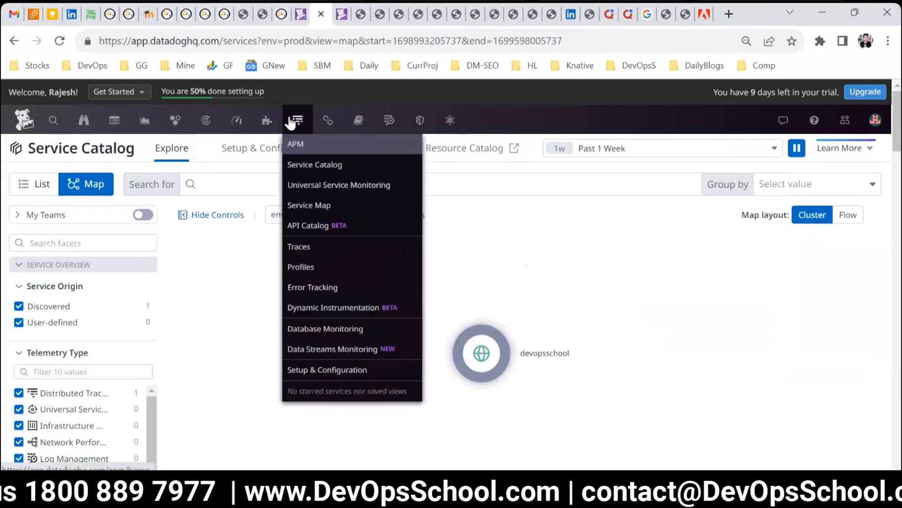
click(305, 207)
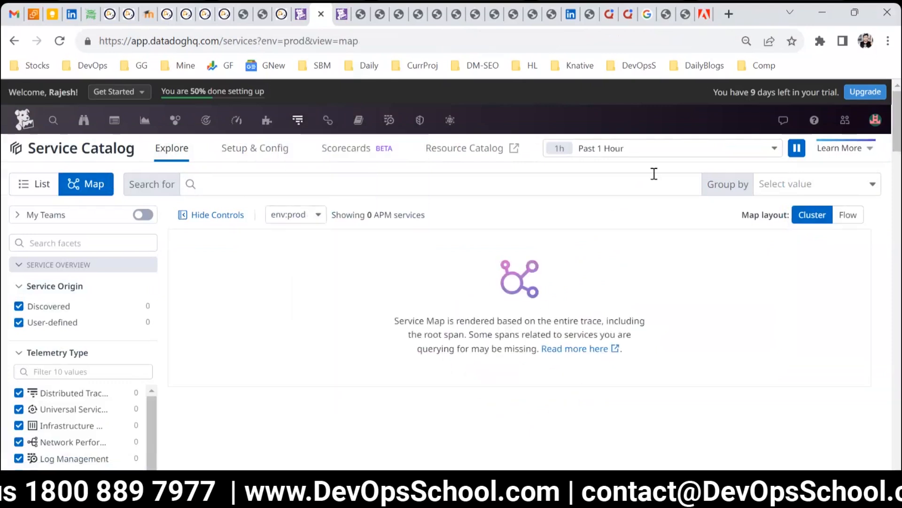
click(648, 150)
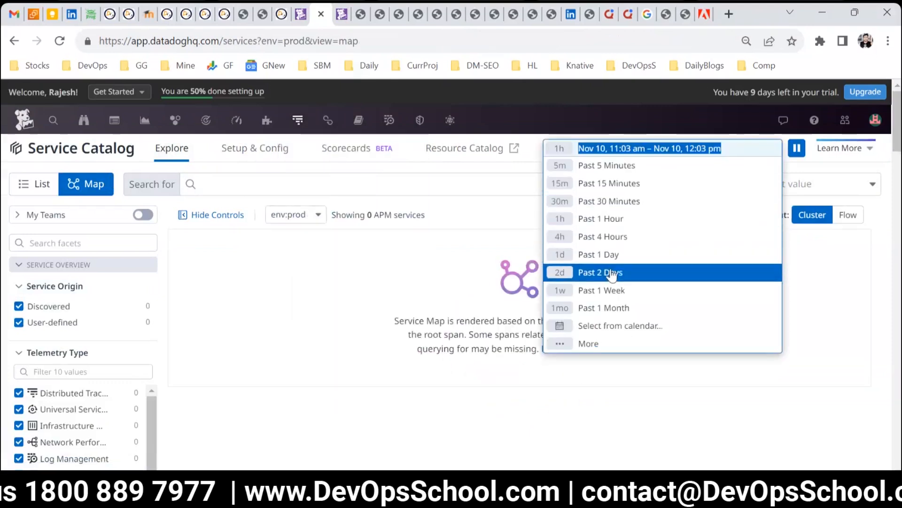
click(610, 290)
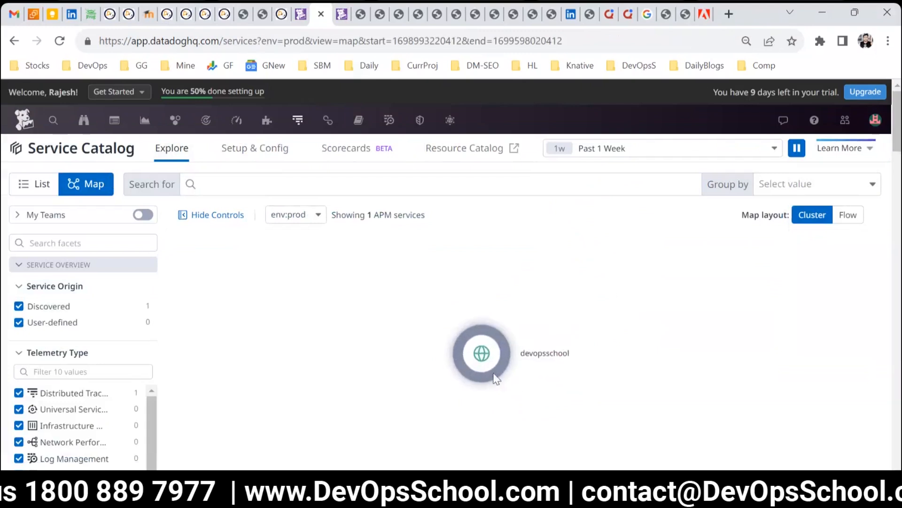
Step: Inspect the devopsschool service node and open its service information panel
click(491, 355)
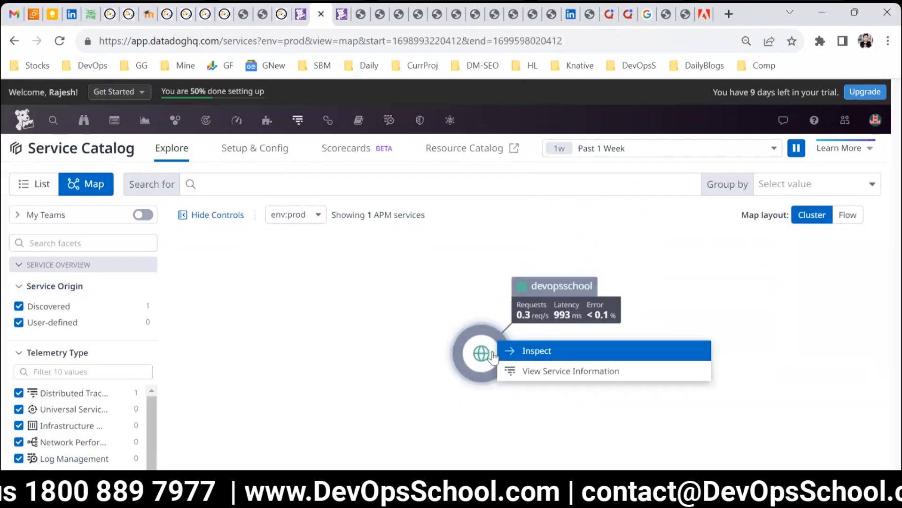
click(526, 351)
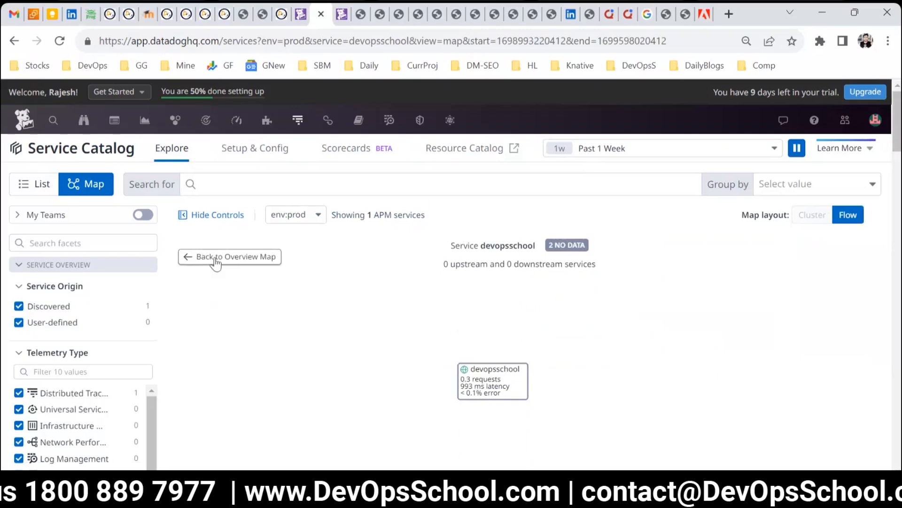
click(491, 379)
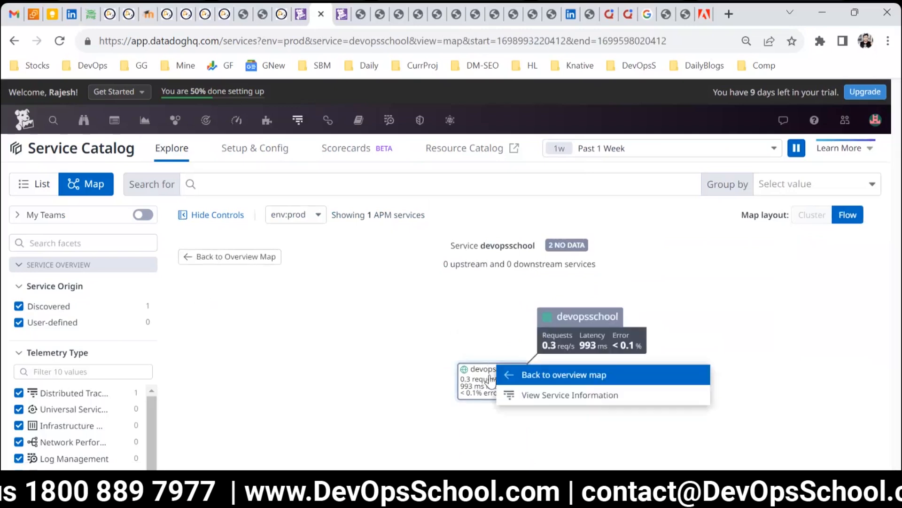
click(532, 397)
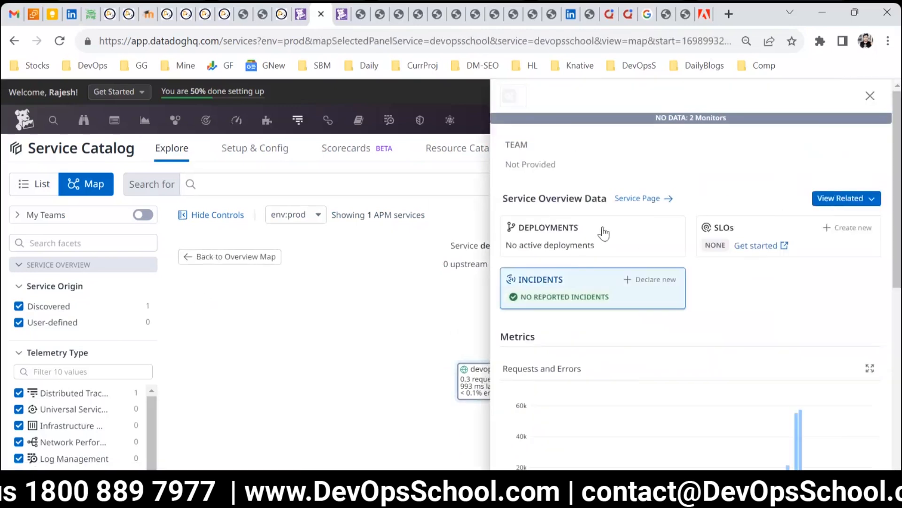
Step: Open the service's monitors in a new tab and return to the Service Map tab
click(676, 119)
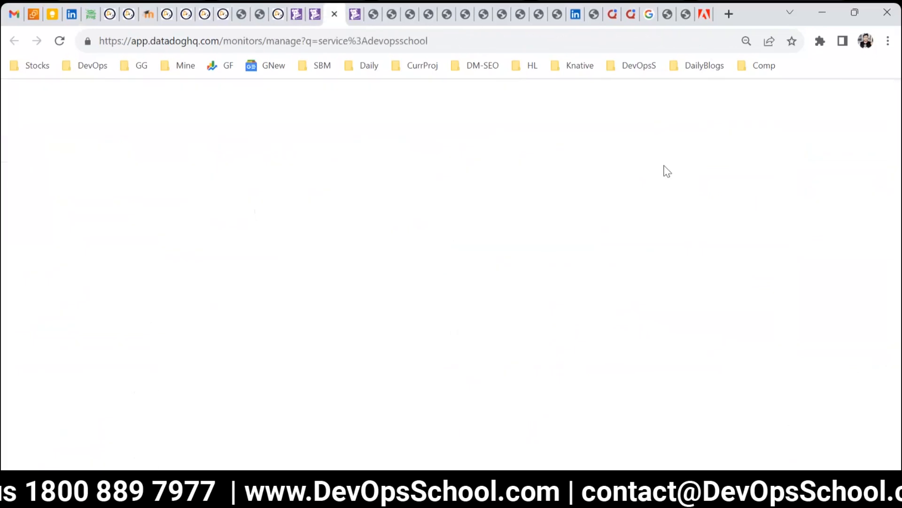
click(295, 11)
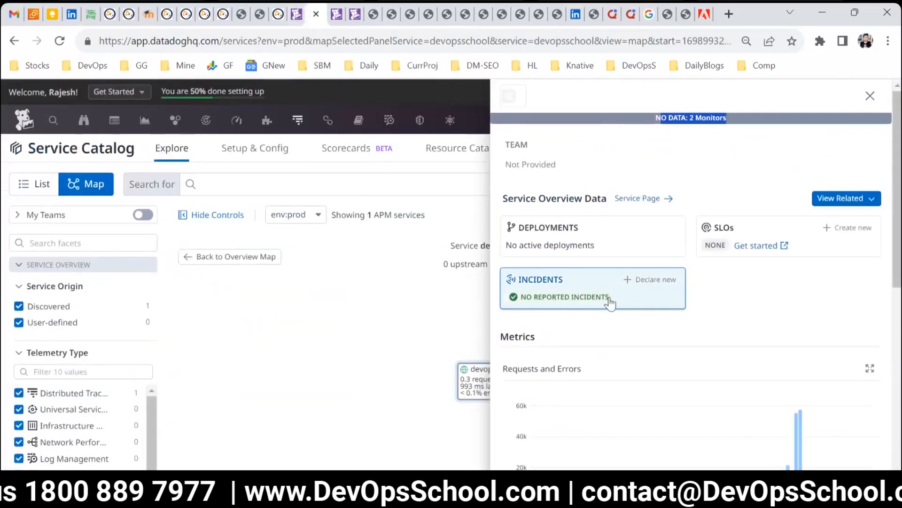
Step: Open the devopsschool service page and set its time range to Past 1 Week
click(657, 200)
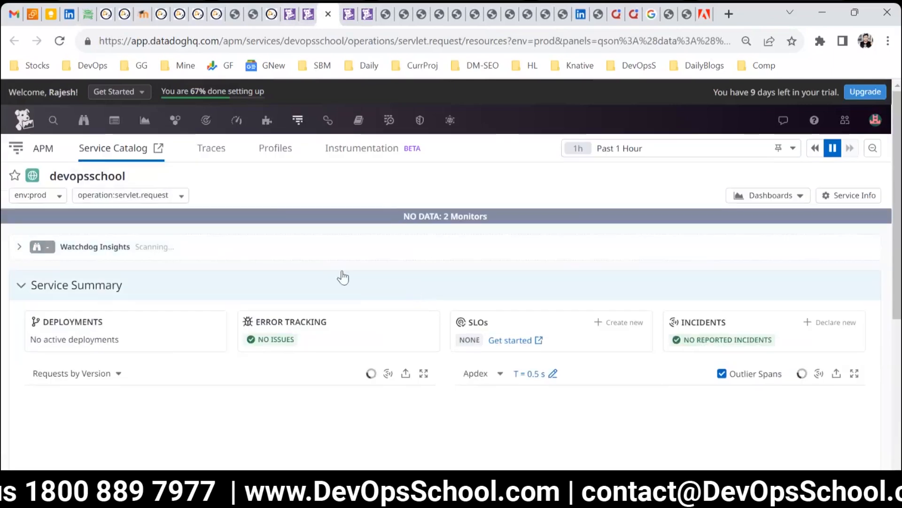
scroll(280, 269, down, 5)
scroll(351, 322, up, 5)
click(652, 146)
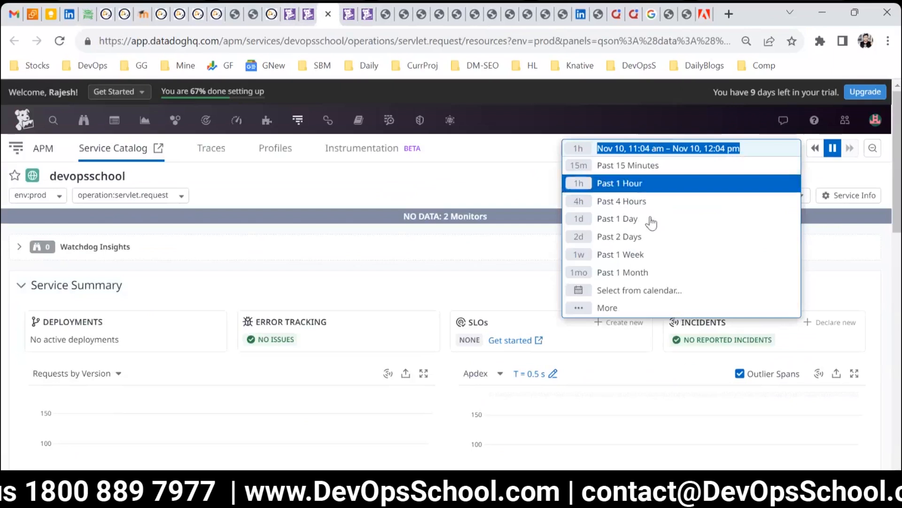
click(632, 256)
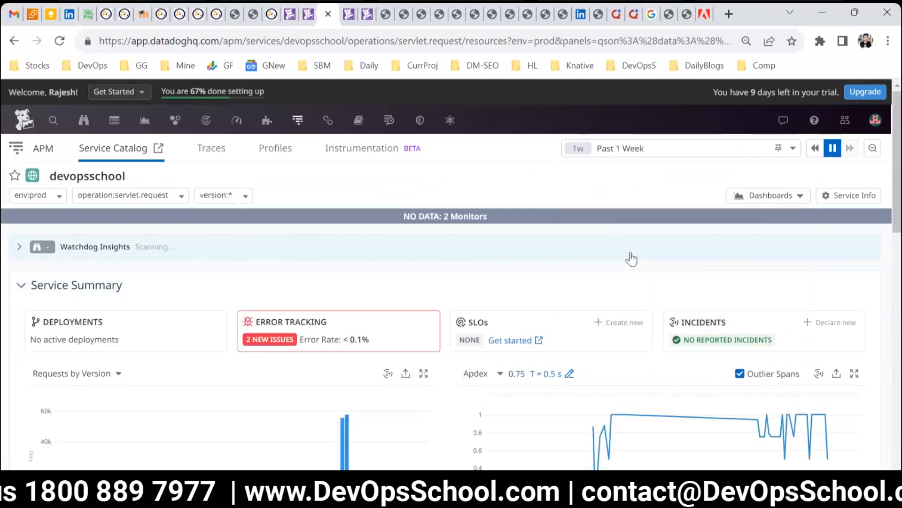
Step: Export the Apdex graph to the DevOpsSchool dashboard
scroll(564, 284, down, 3)
scroll(566, 288, up, 3)
scroll(566, 285, down, 3)
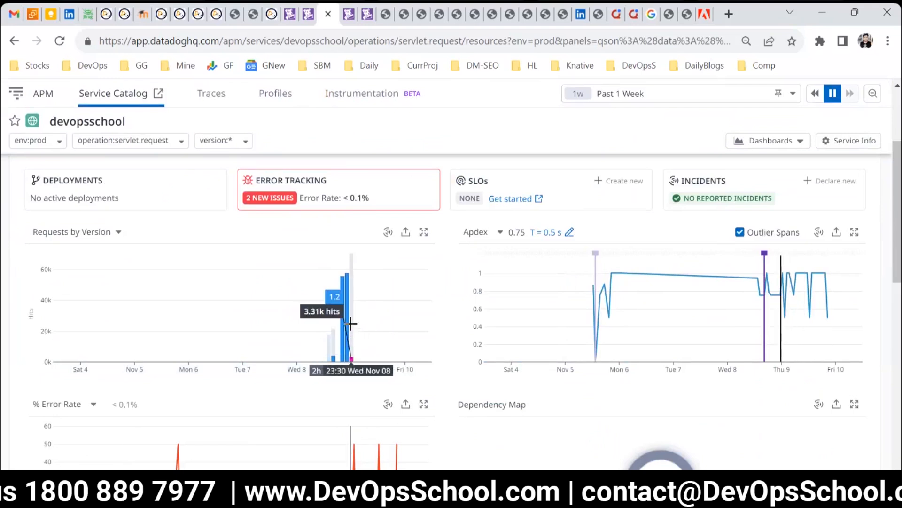
scroll(350, 324, down, 3)
scroll(350, 324, up, 3)
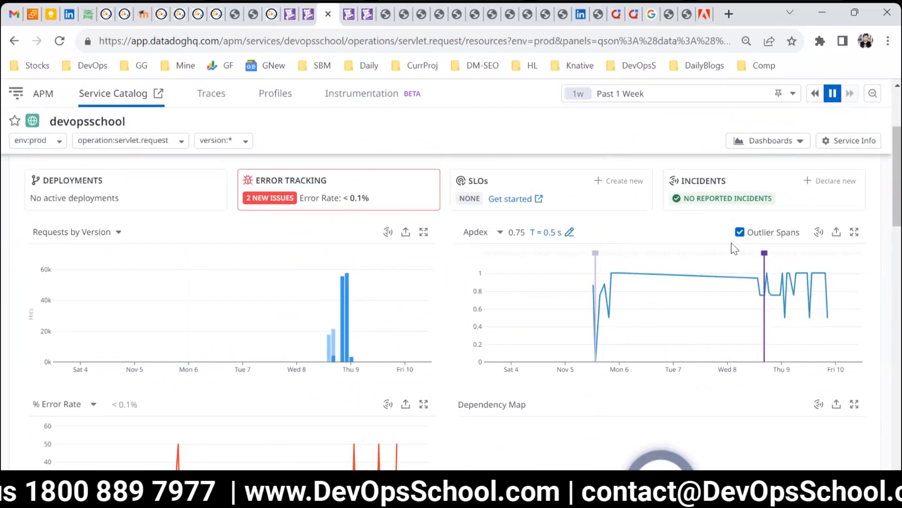
click(836, 232)
click(771, 343)
click(413, 190)
click(401, 210)
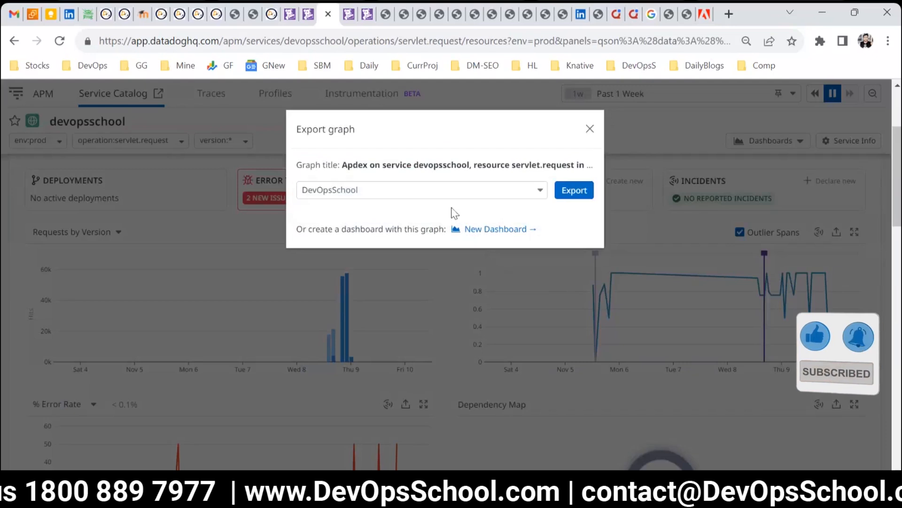
click(574, 190)
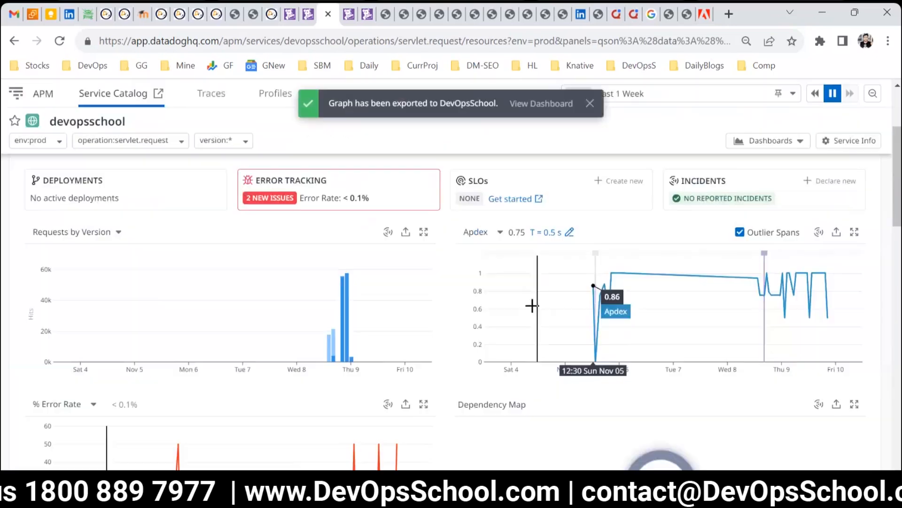
Step: Save the % Error Rate graph to the DevOpsSchool dashboard
scroll(533, 313, down, 5)
scroll(536, 324, down, 2)
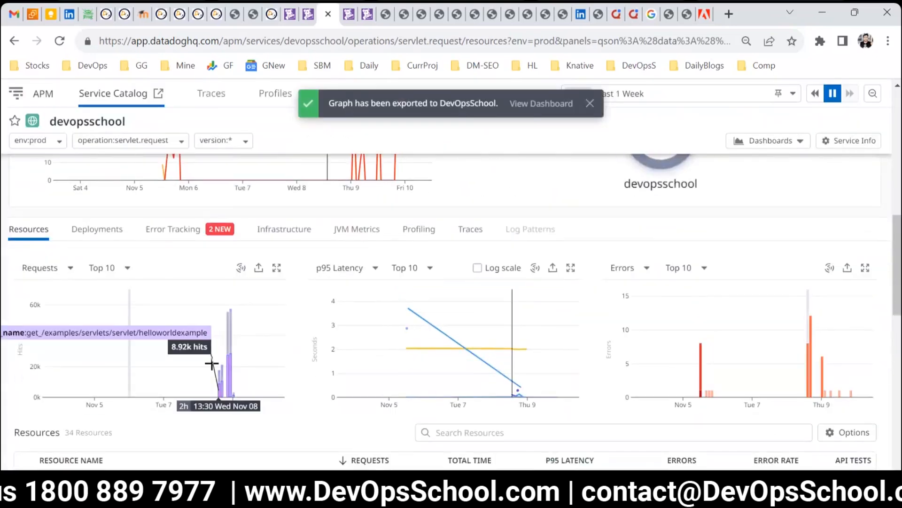
scroll(238, 354, up, 5)
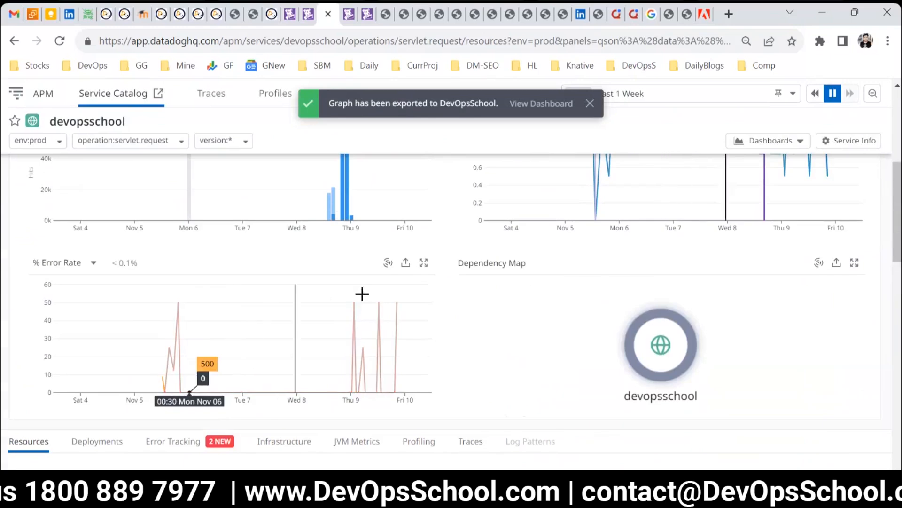
click(405, 264)
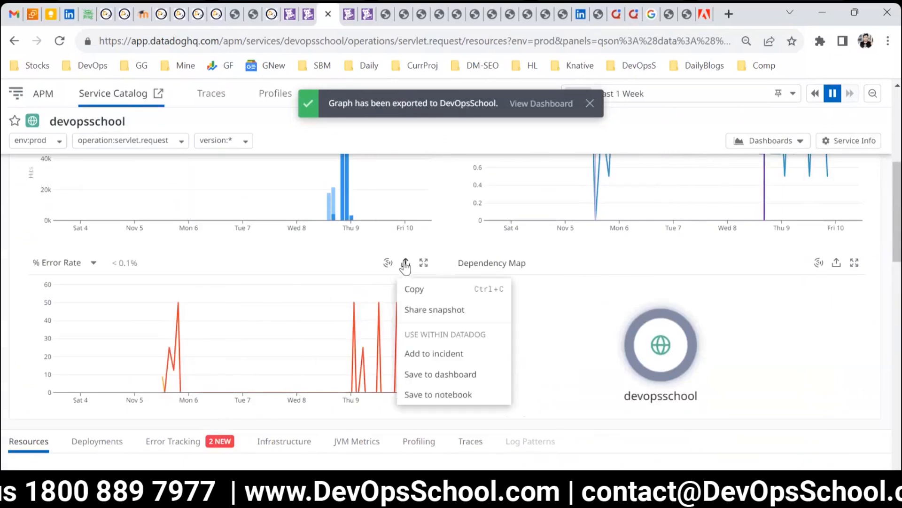
click(412, 372)
click(383, 196)
click(373, 210)
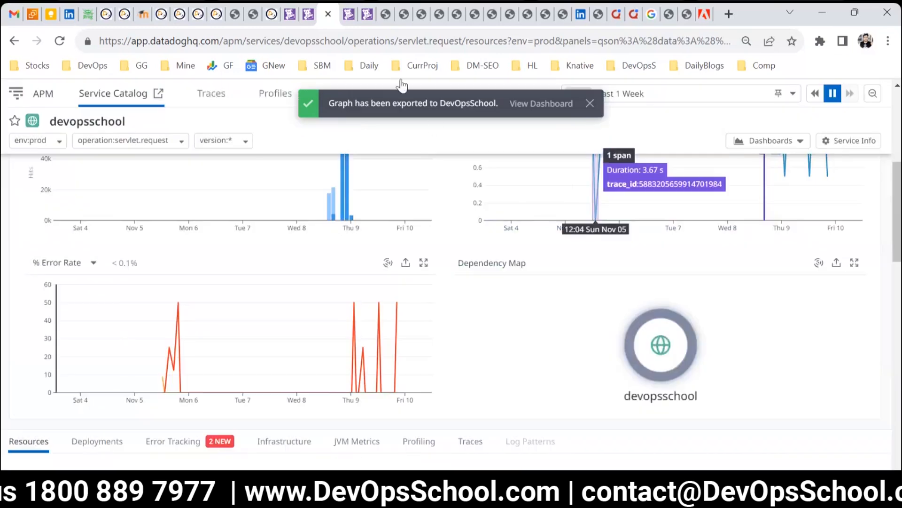
Step: Switch to the Infrastructure List tab showing the host's metrics
click(306, 13)
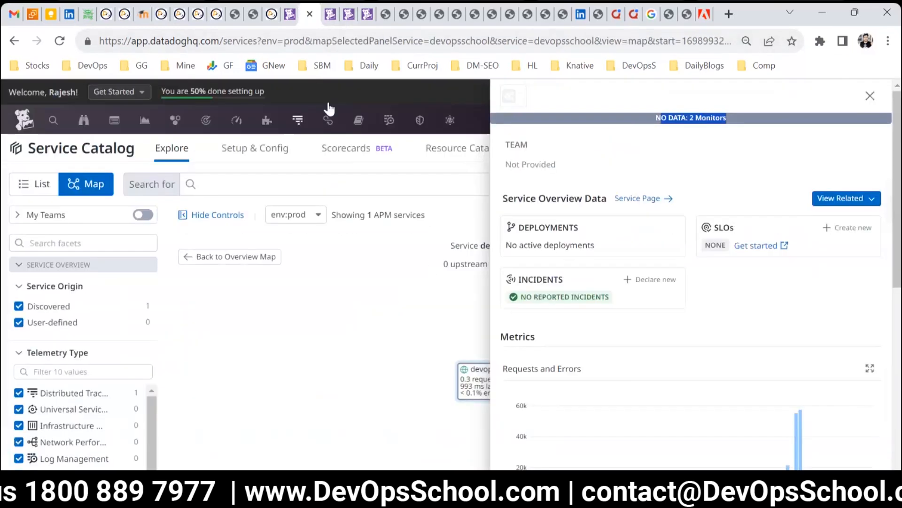
click(290, 18)
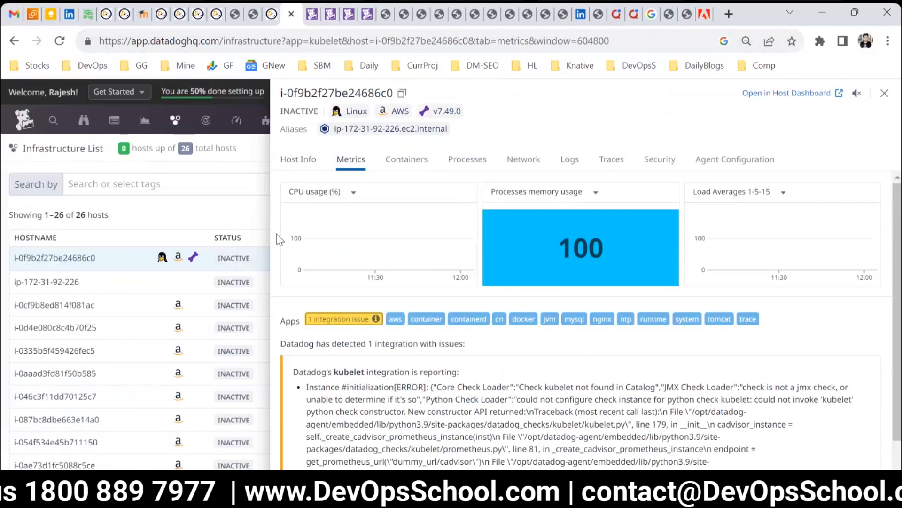
Step: Switch between the open tabs and reload the DevOpsSchool dashboard to review the exported widgets
click(311, 16)
click(335, 19)
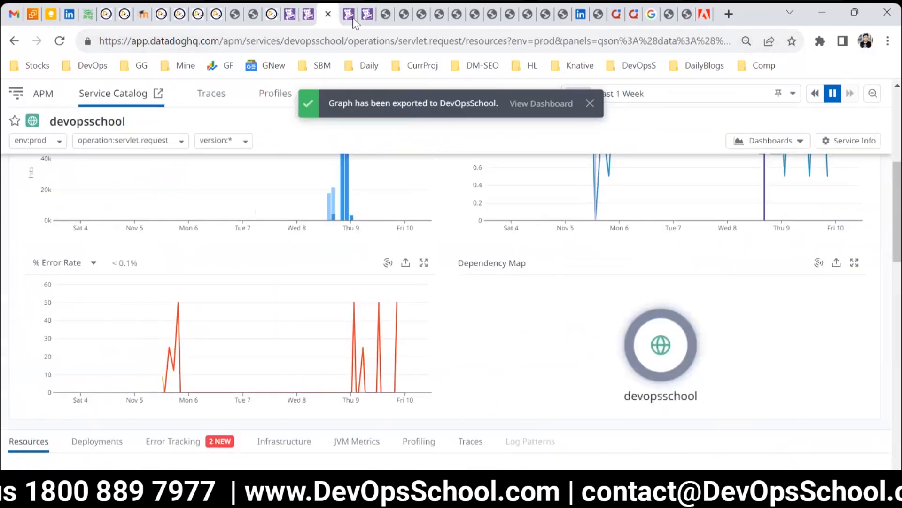
click(356, 20)
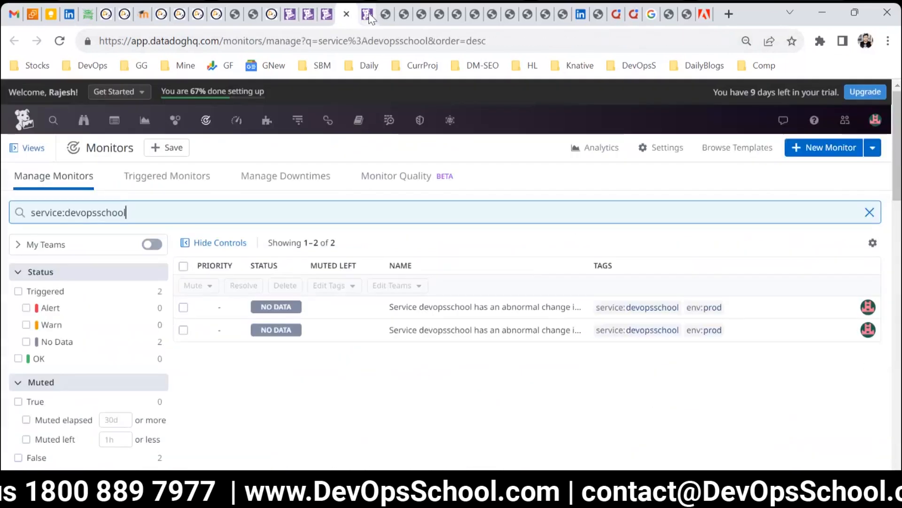
click(369, 17)
click(60, 41)
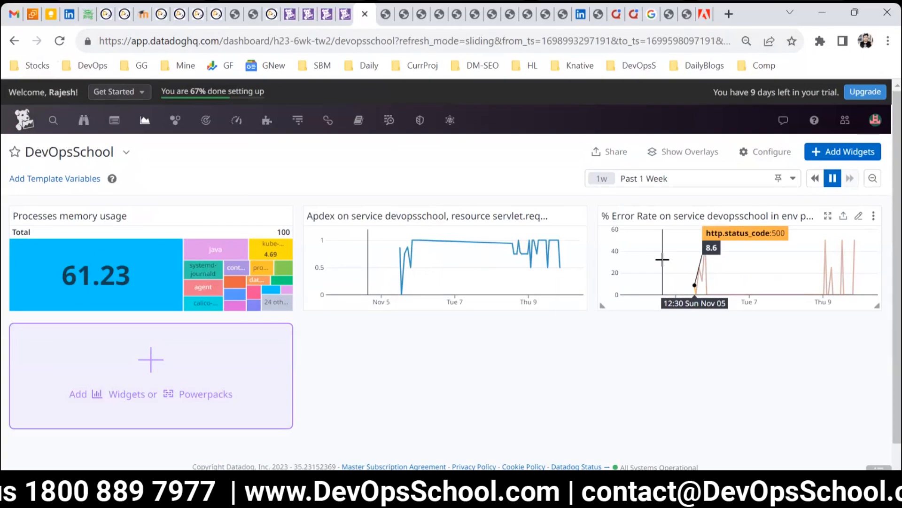
click(351, 21)
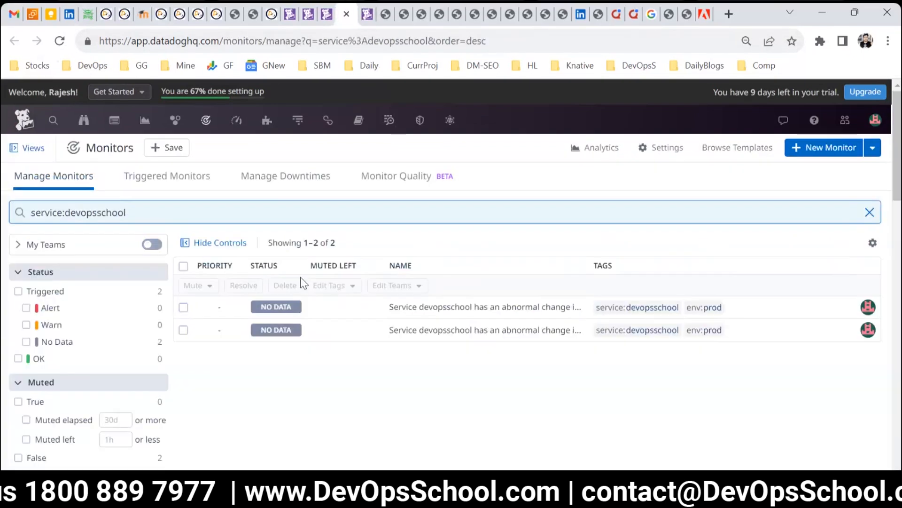
click(347, 14)
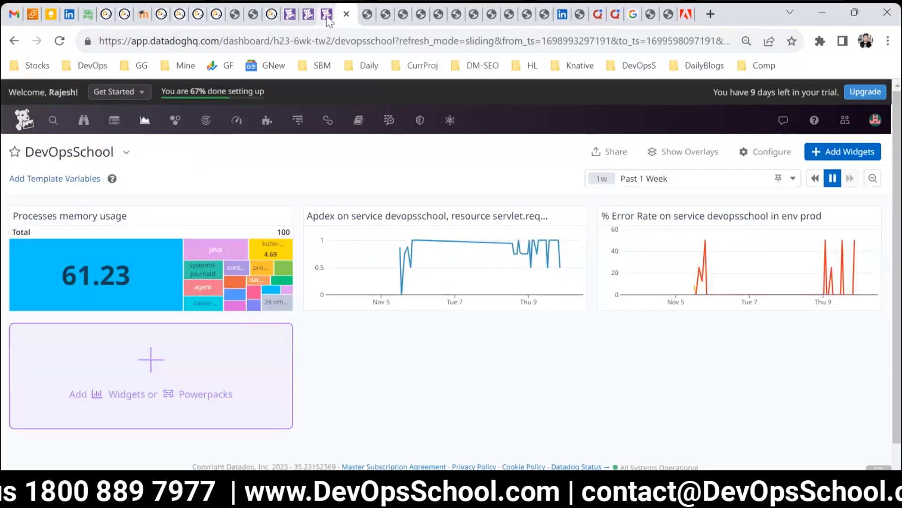
click(326, 14)
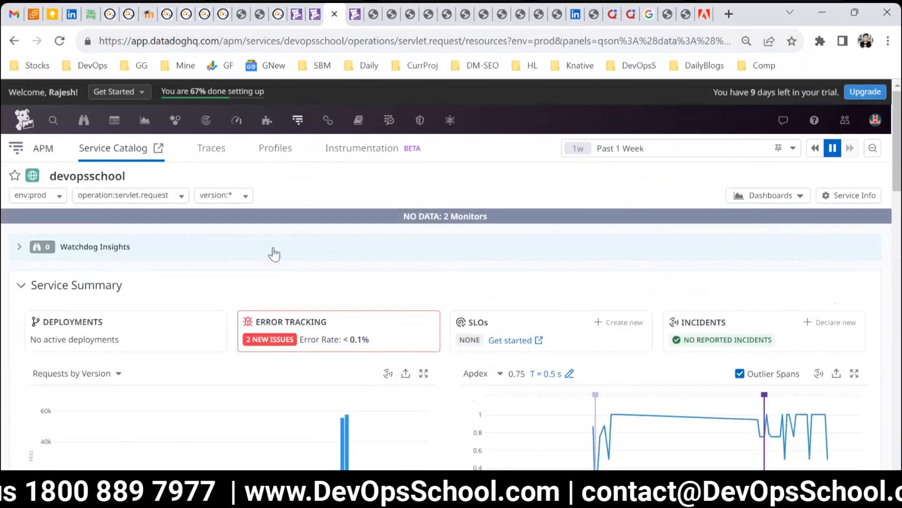
Step: Open the Log Explorer and set its time range to Past 7 Days
mouse_move(278, 125)
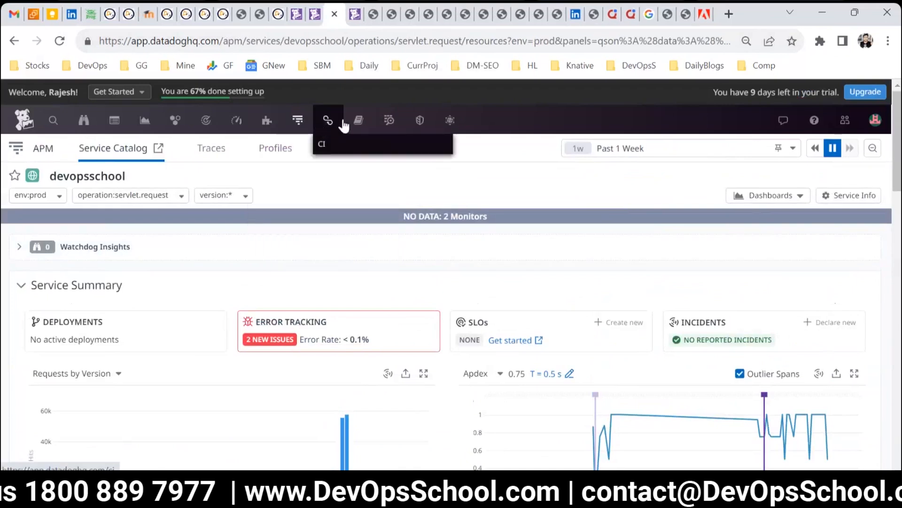
mouse_move(389, 121)
click(396, 167)
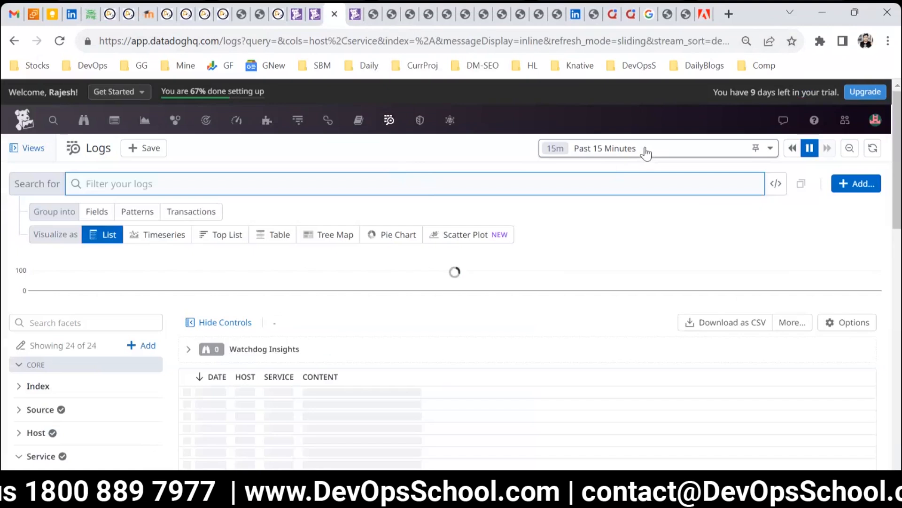
click(606, 148)
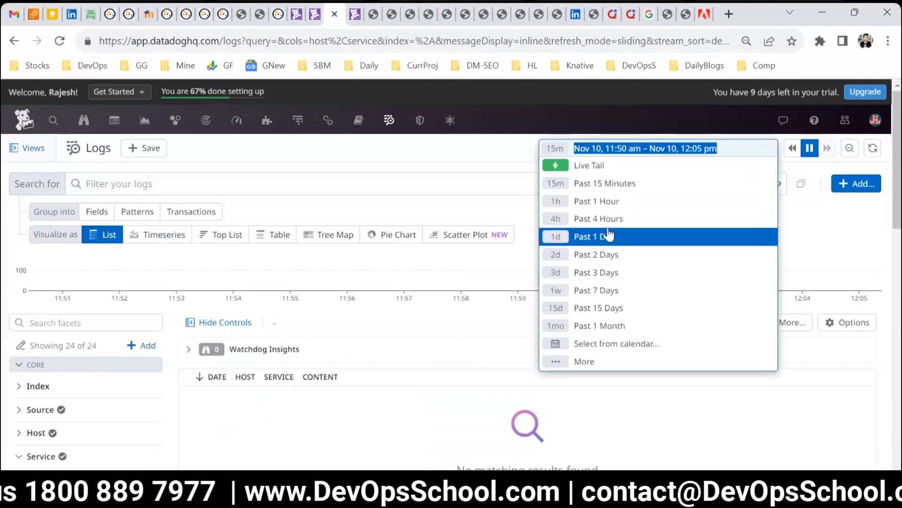
click(610, 289)
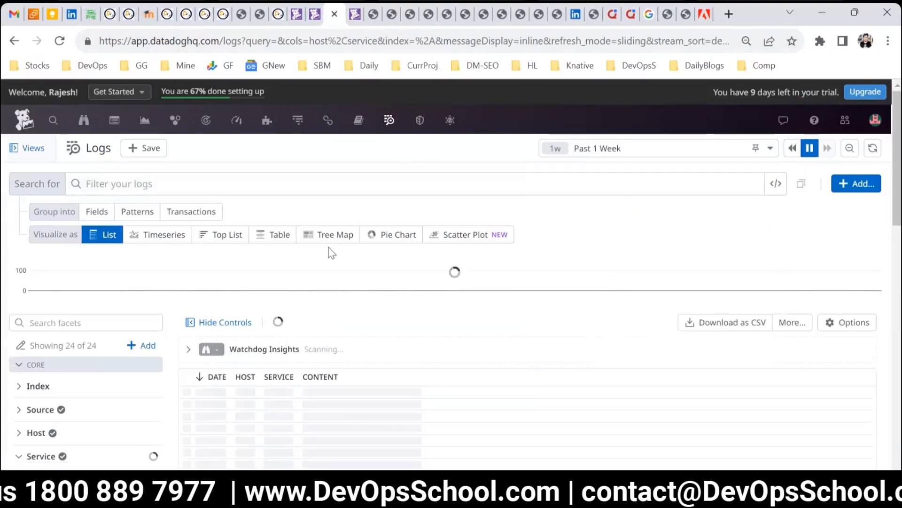
Step: Search the logs for error
click(176, 182)
text(e)
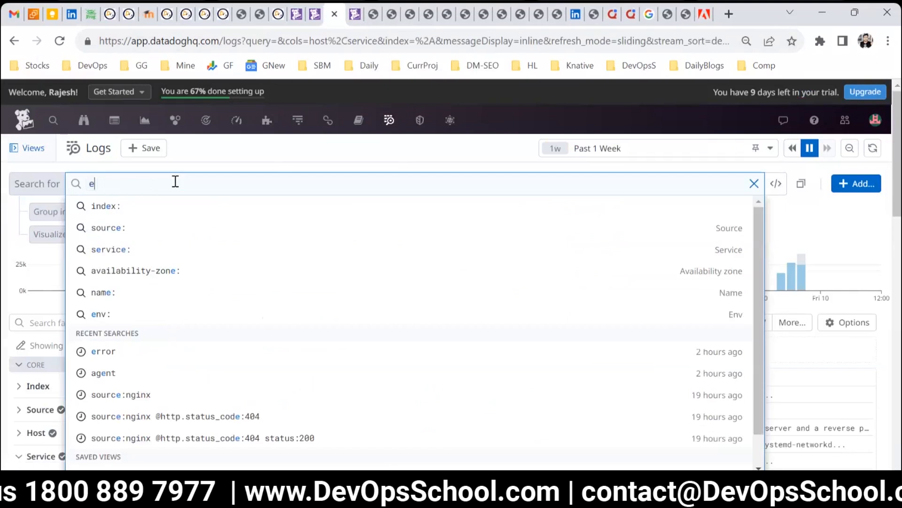
text(rror)
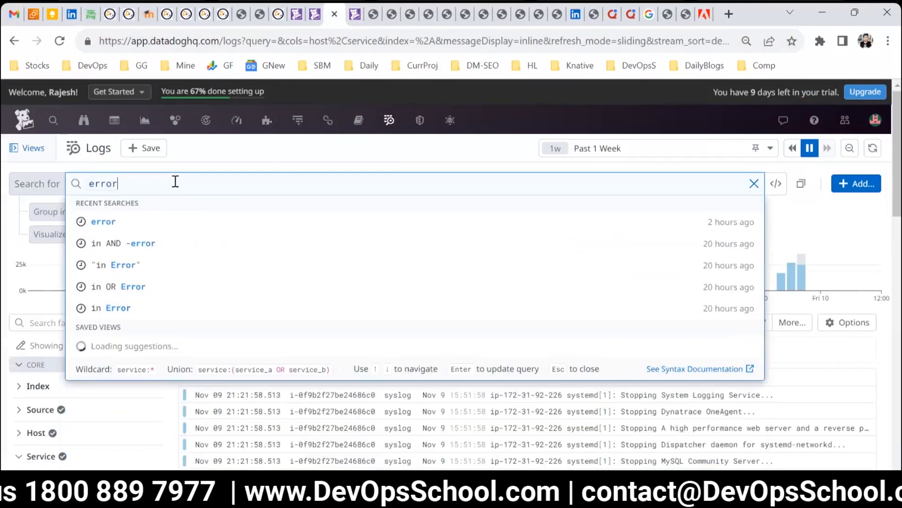
key(Return)
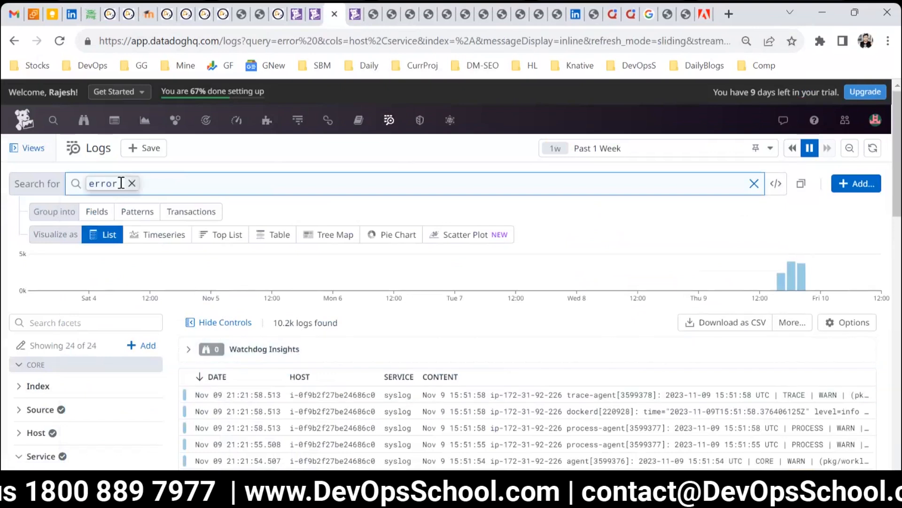
Step: Save the error log list to the DevOpsSchool dashboard
scroll(362, 337, down, 5)
scroll(362, 337, up, 3)
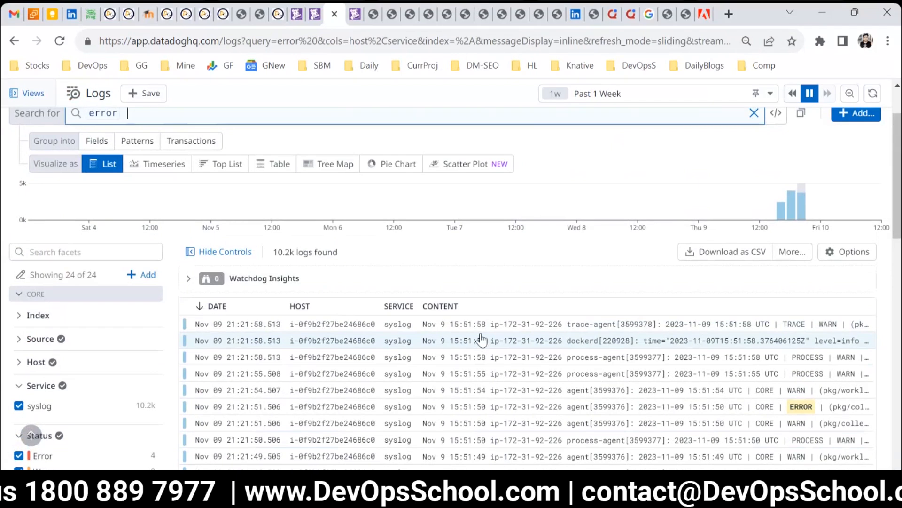
scroll(482, 338, up, 2)
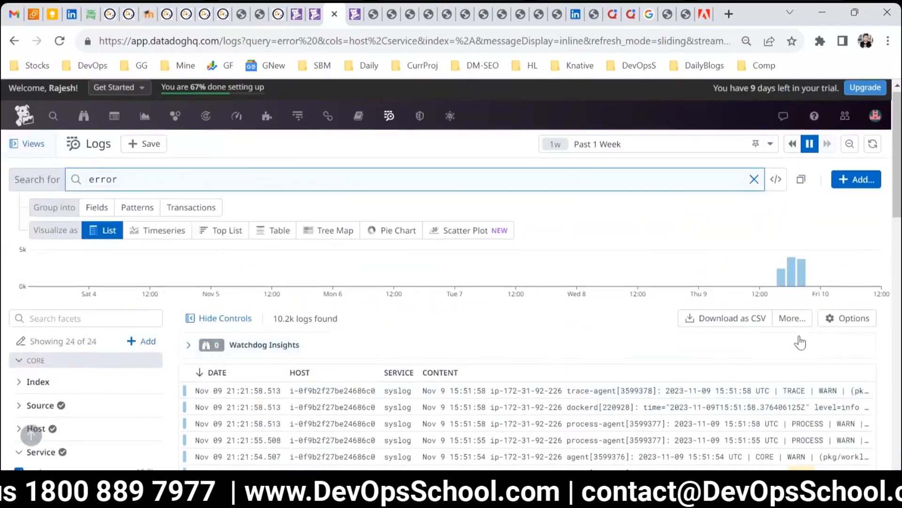
scroll(800, 342, down, 2)
click(801, 252)
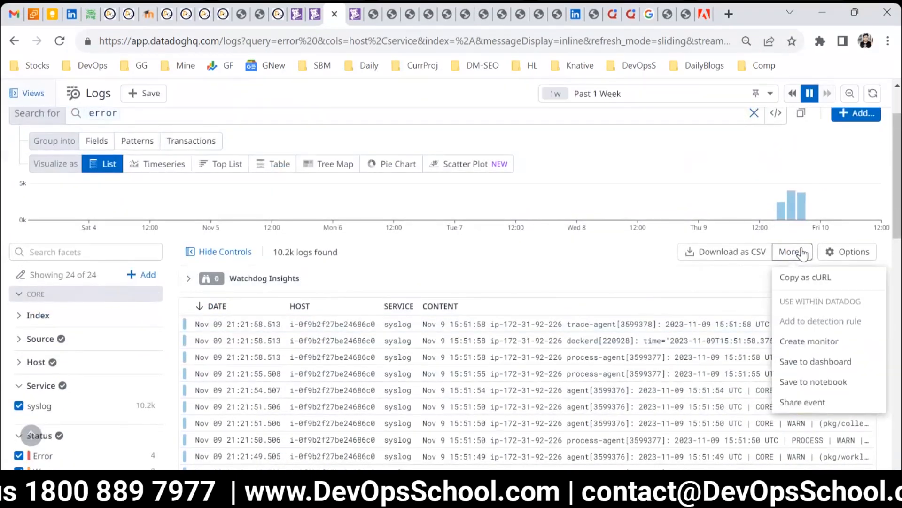
click(809, 364)
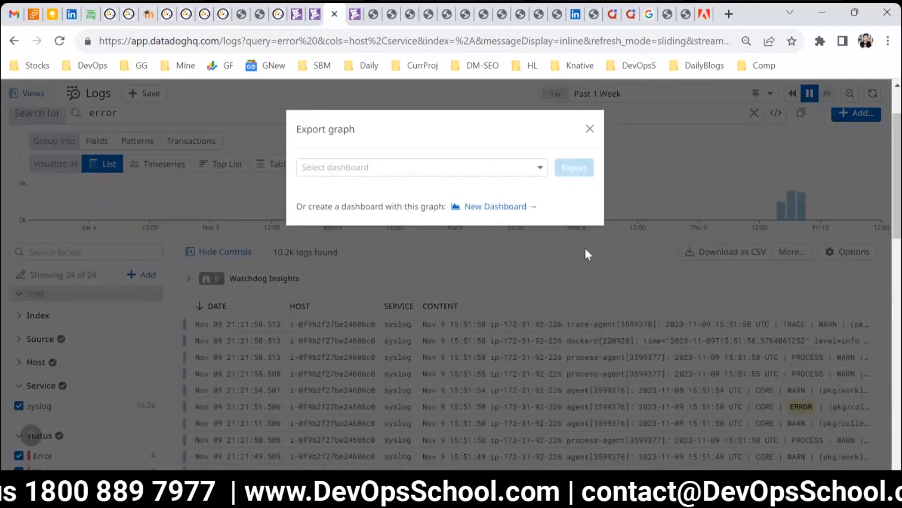
click(383, 195)
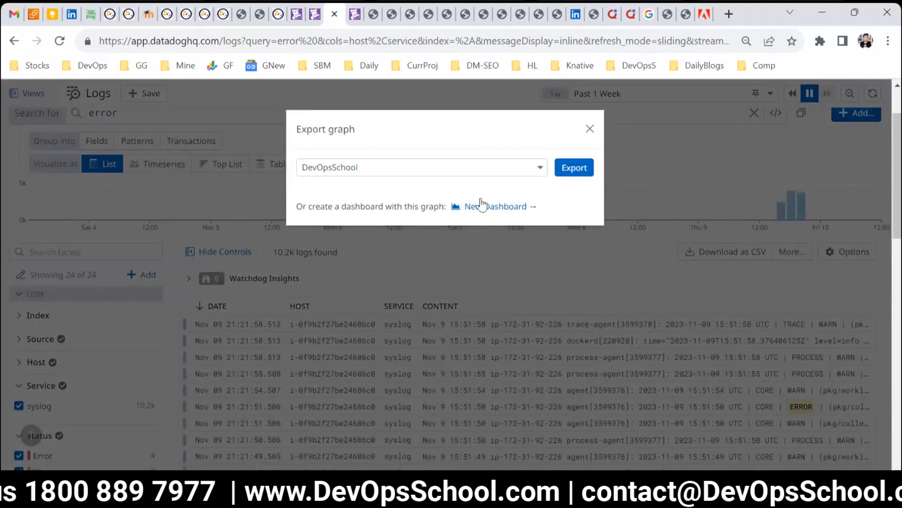
click(573, 170)
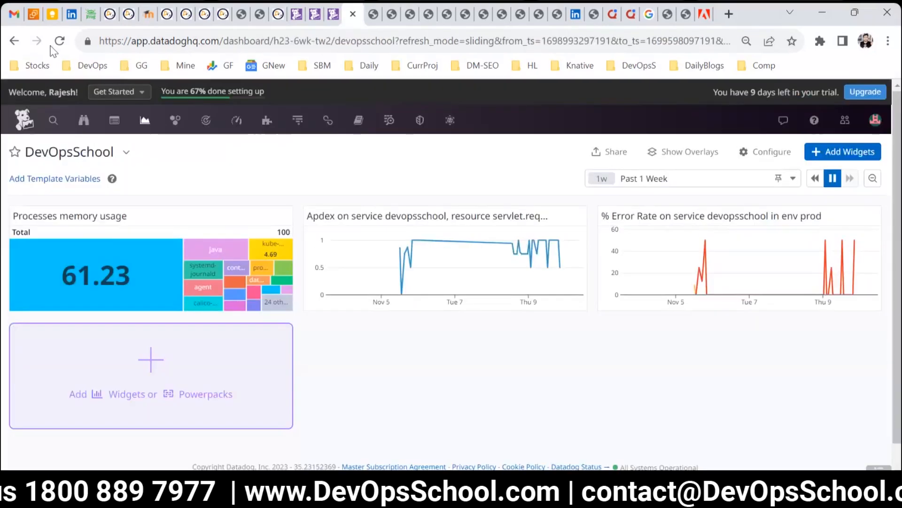
Step: Resize the error logs widget on the DevOpsSchool dashboard to full width and greater height
click(58, 41)
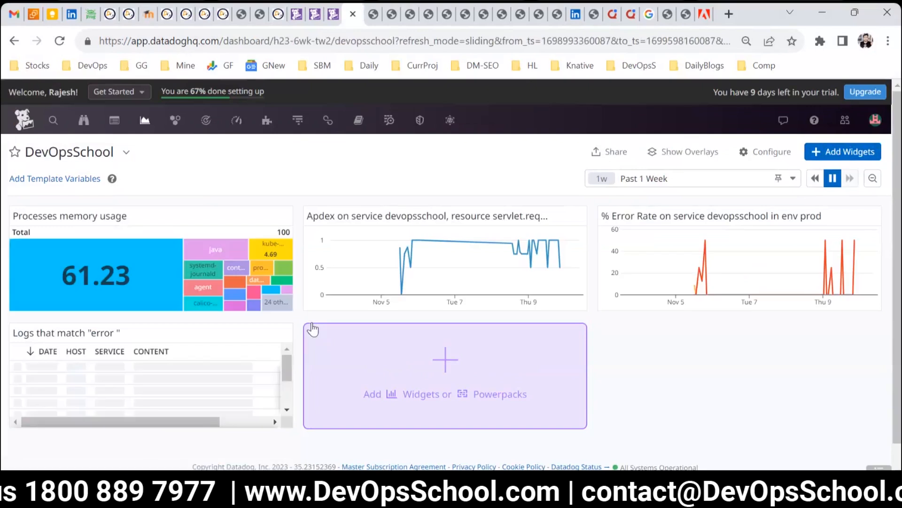
scroll(249, 393, down, 1)
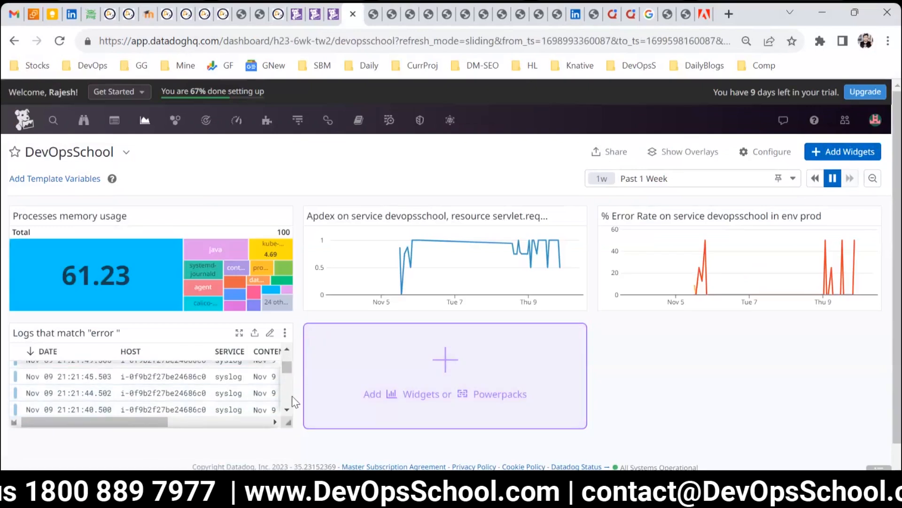
drag(292, 426, 880, 420)
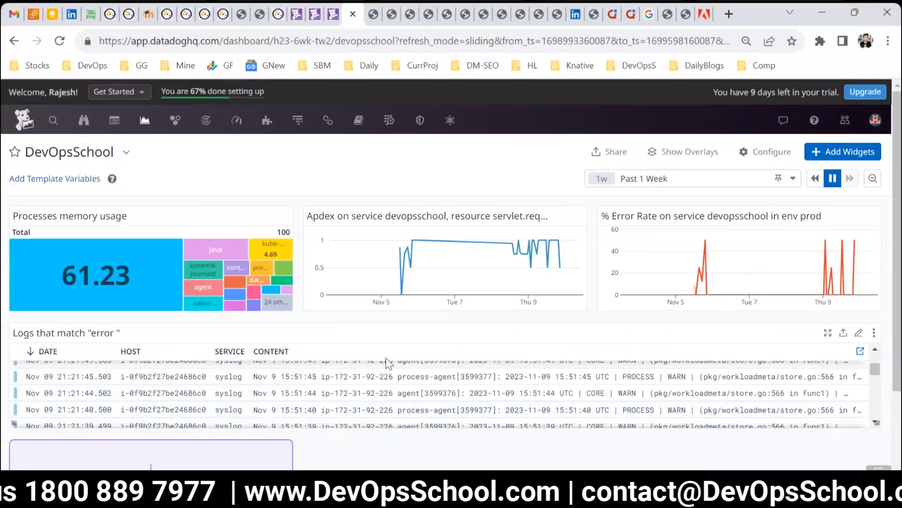
scroll(392, 365, down, 2)
scroll(719, 280, down, 2)
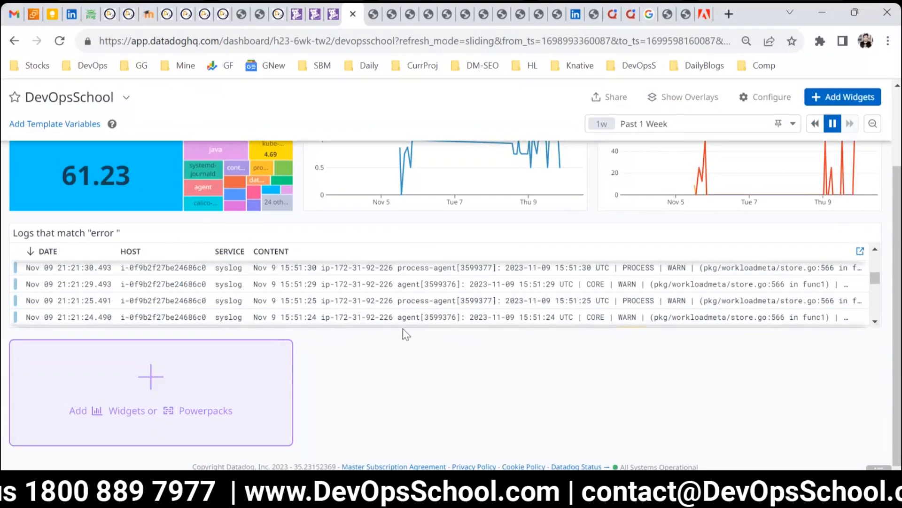
drag(876, 323, 887, 445)
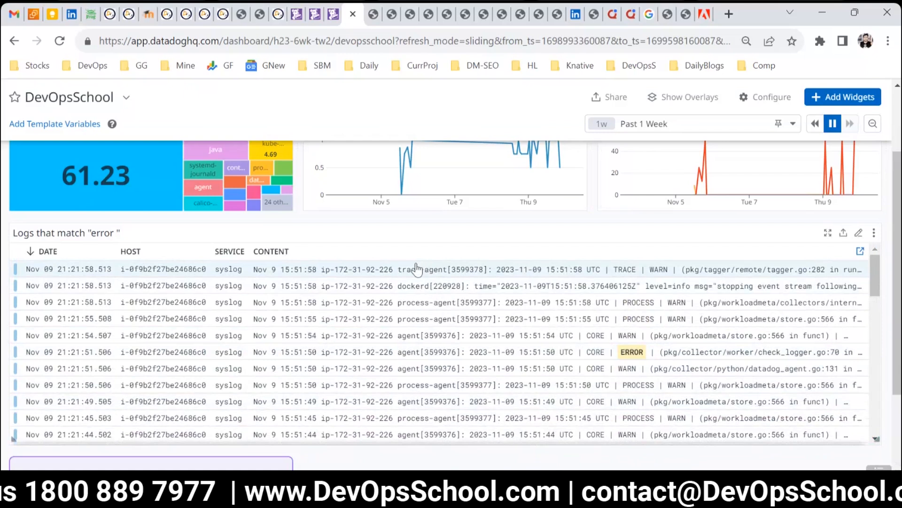
Step: Open Synthetic Tests and the details of the first HTTP test in the list
click(333, 14)
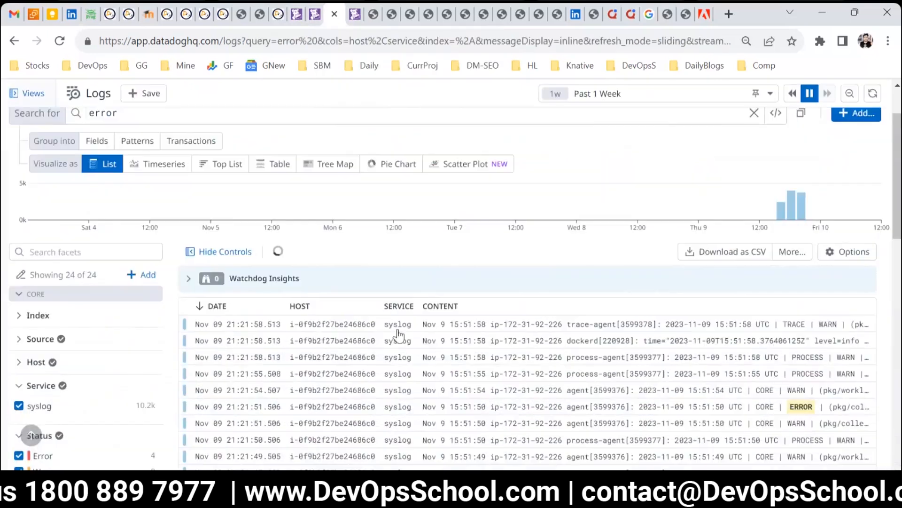
mouse_move(445, 121)
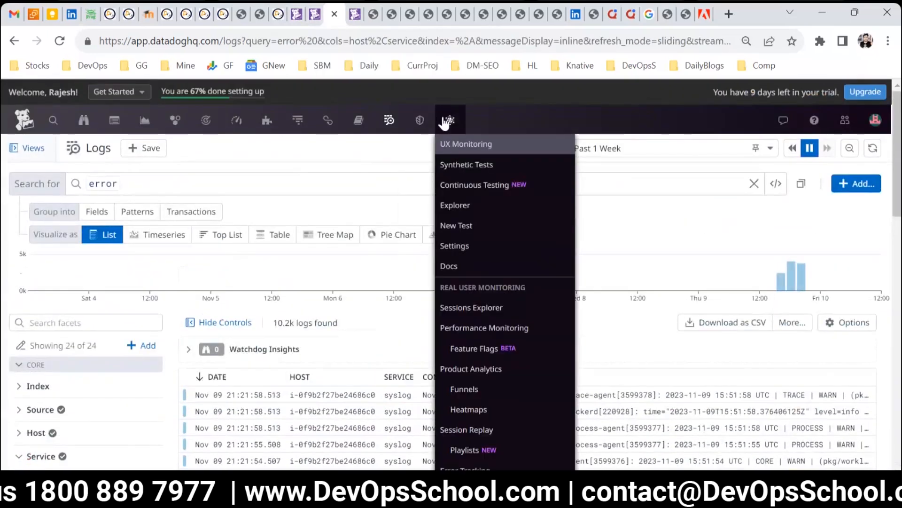
click(466, 165)
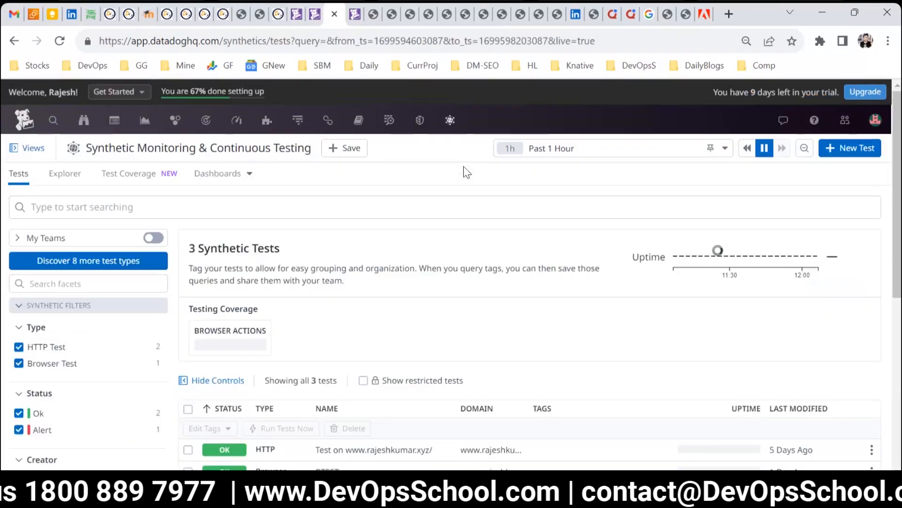
scroll(447, 284, down, 3)
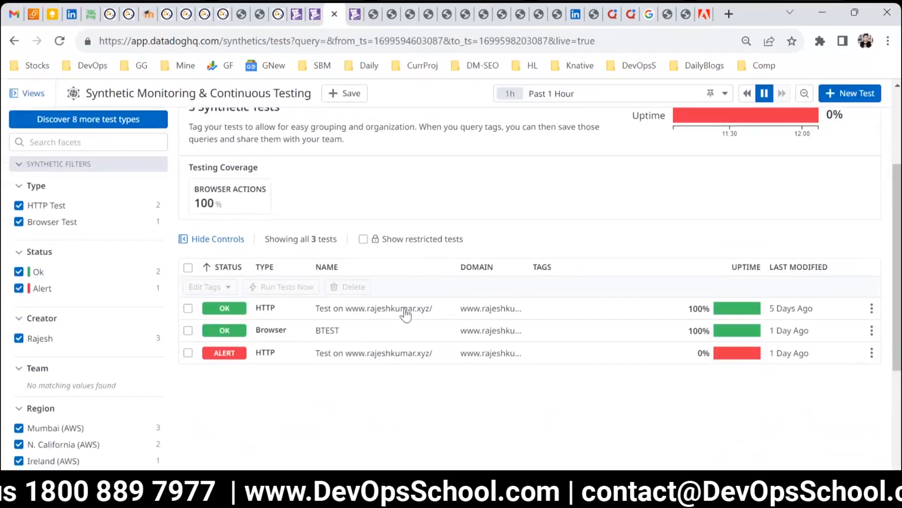
click(365, 310)
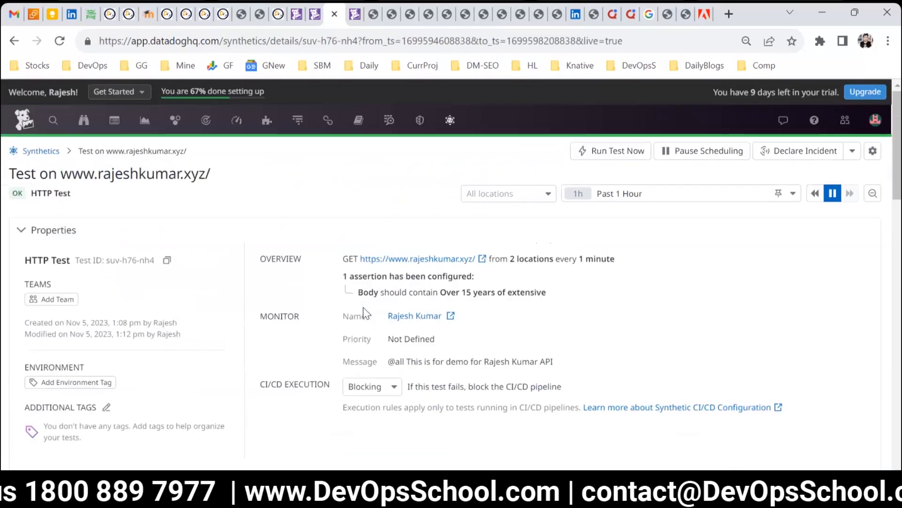
Step: Export the Response Time by Location graph to the DevOpsSchool dashboard
scroll(365, 314, down, 6)
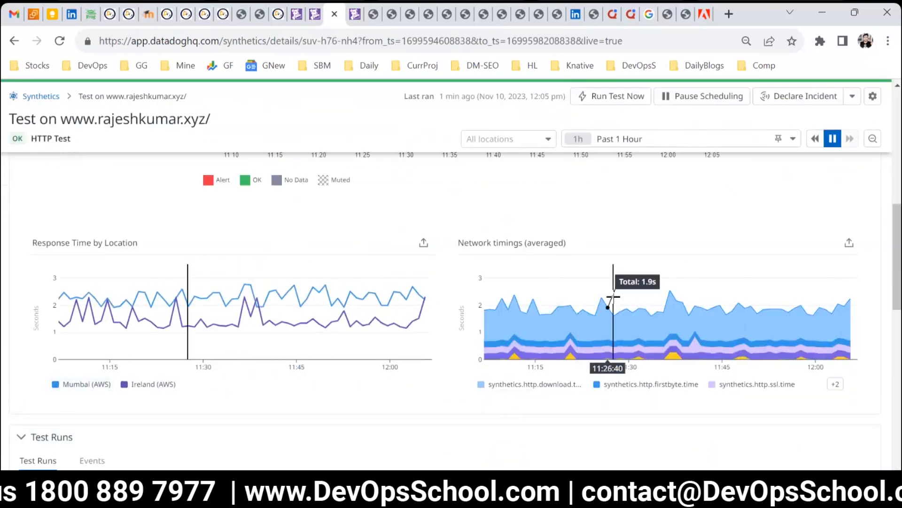
click(422, 244)
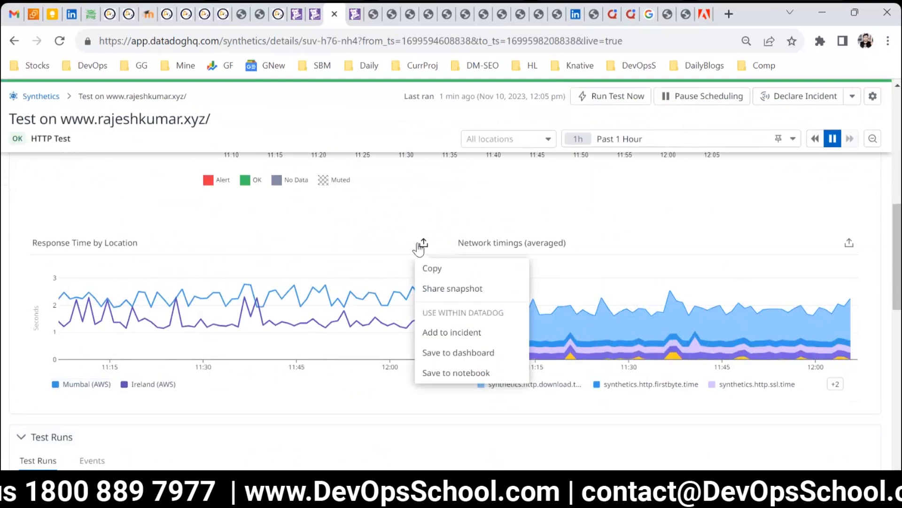
click(438, 352)
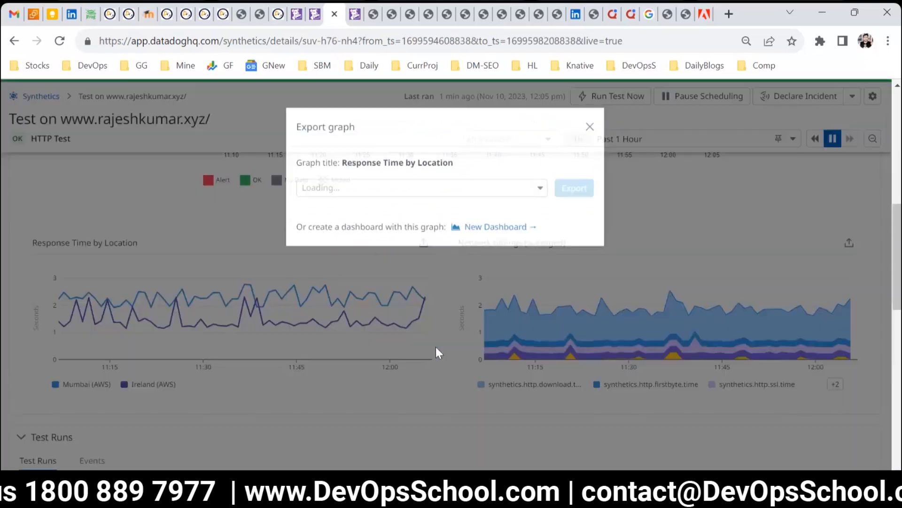
click(429, 199)
click(399, 213)
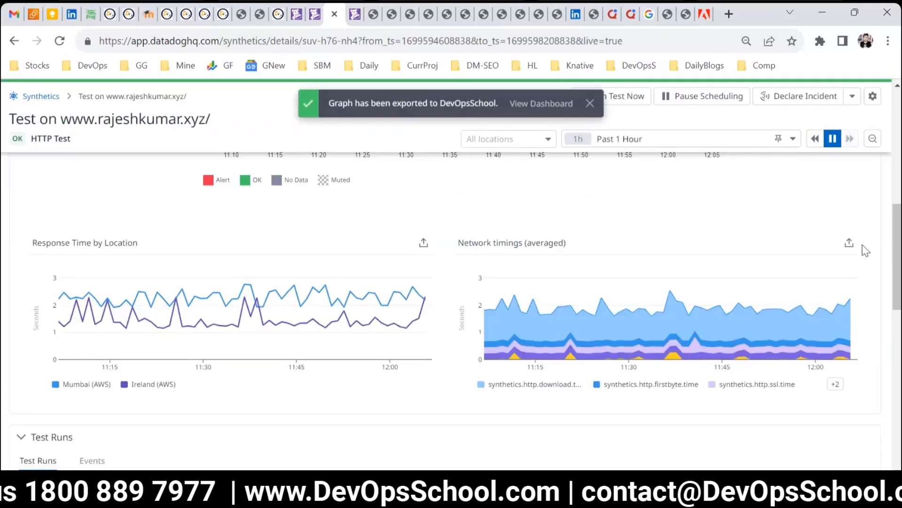
Step: Export the Network timings (averaged) graph to the DevOpsSchool dashboard
click(850, 244)
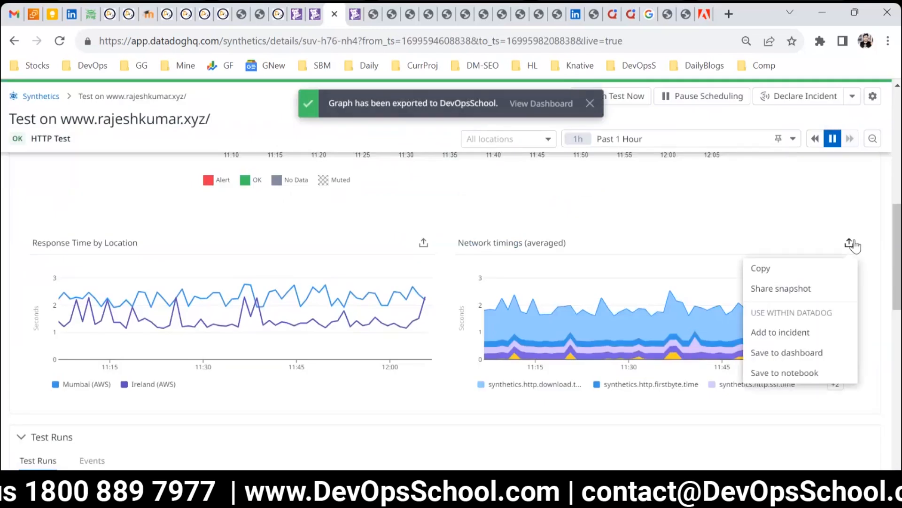
click(787, 352)
click(458, 190)
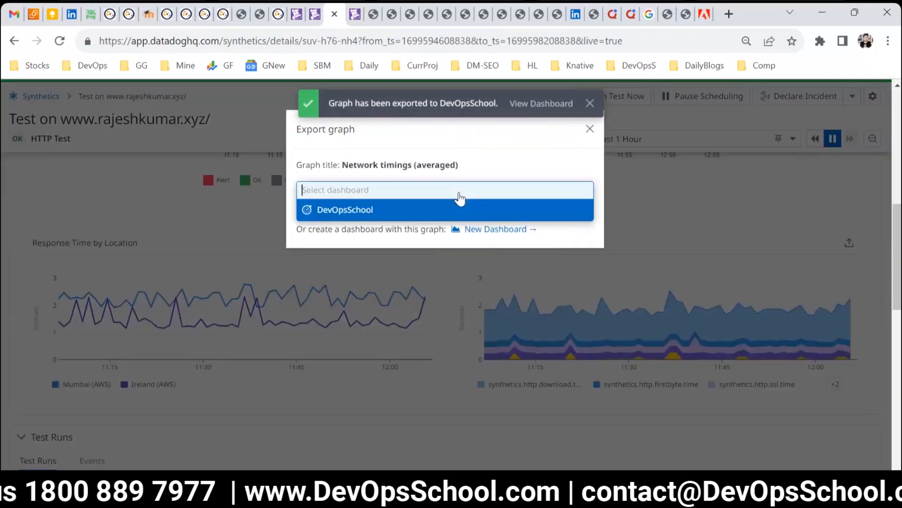
click(433, 213)
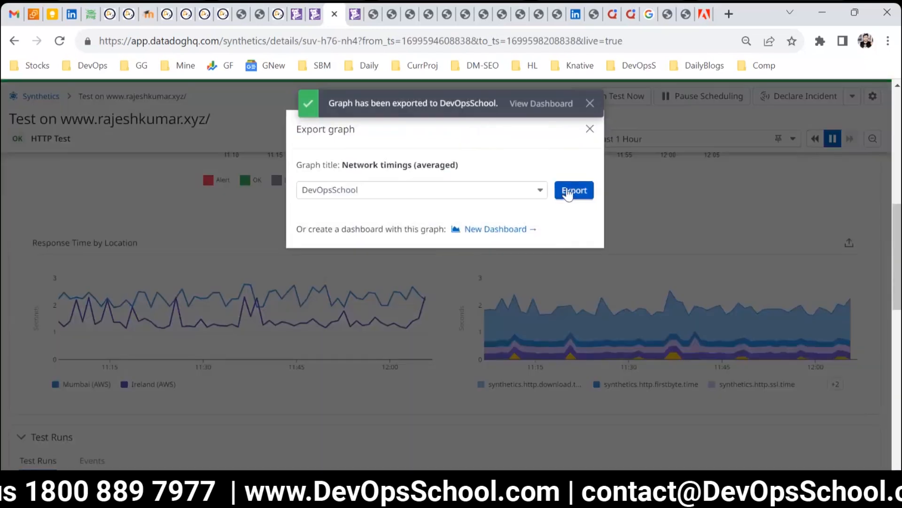
click(568, 193)
Step: Reload the DevOpsSchool dashboard and scroll down to review the exported synthetic test graphs
click(355, 14)
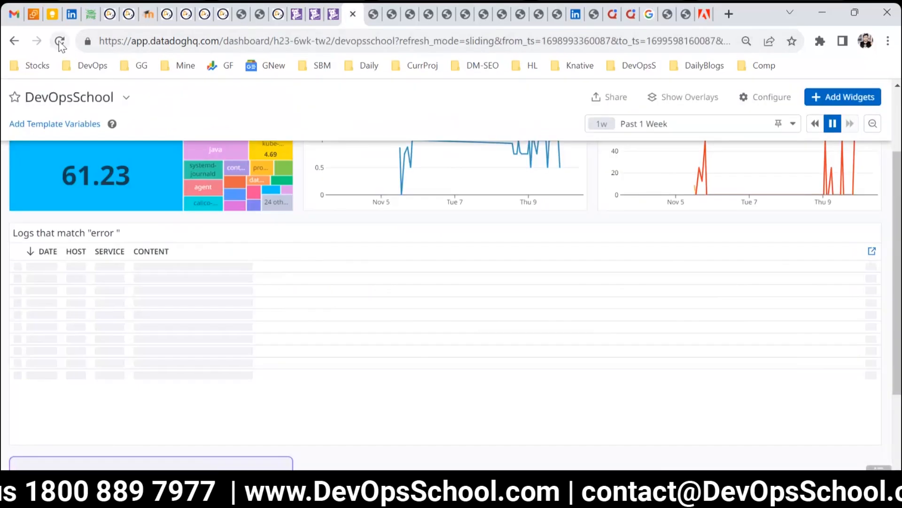
click(59, 41)
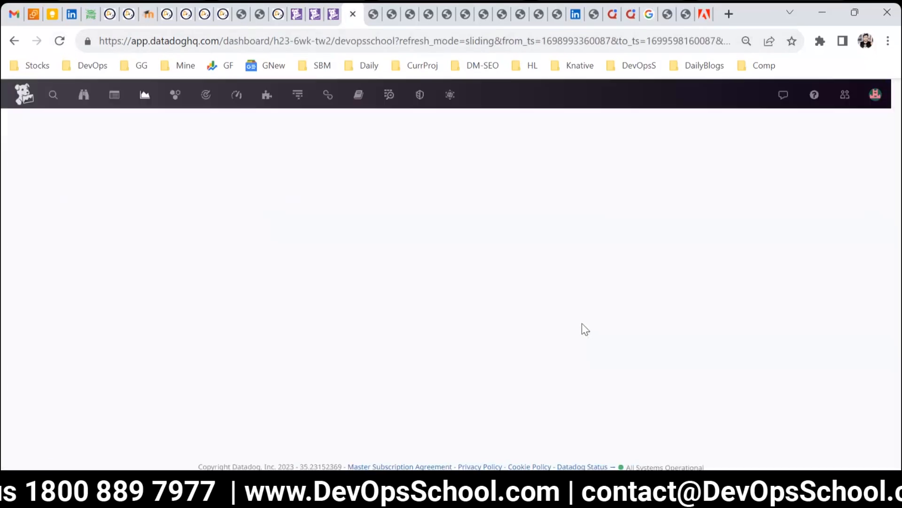
scroll(583, 329, down, 5)
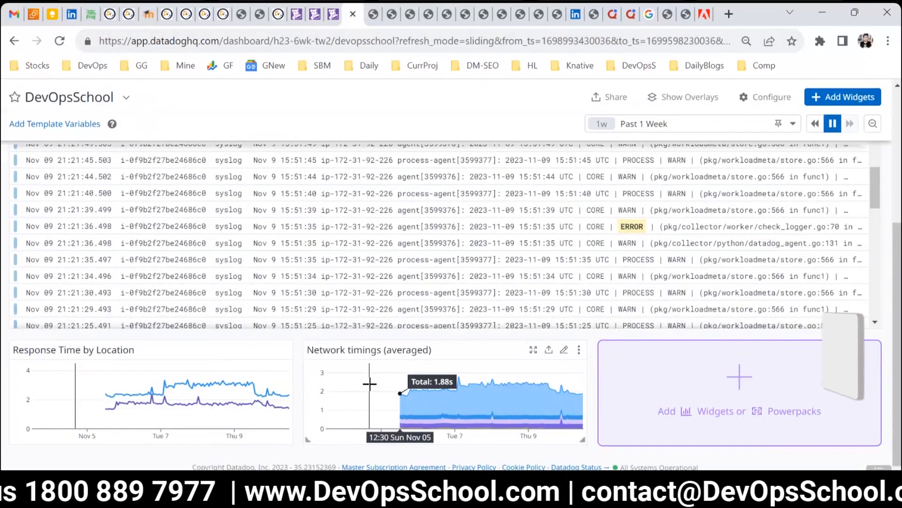
Step: Open the RUM Performance Summary page for the DevOpsSchool application from the UX Monitoring menu
click(333, 14)
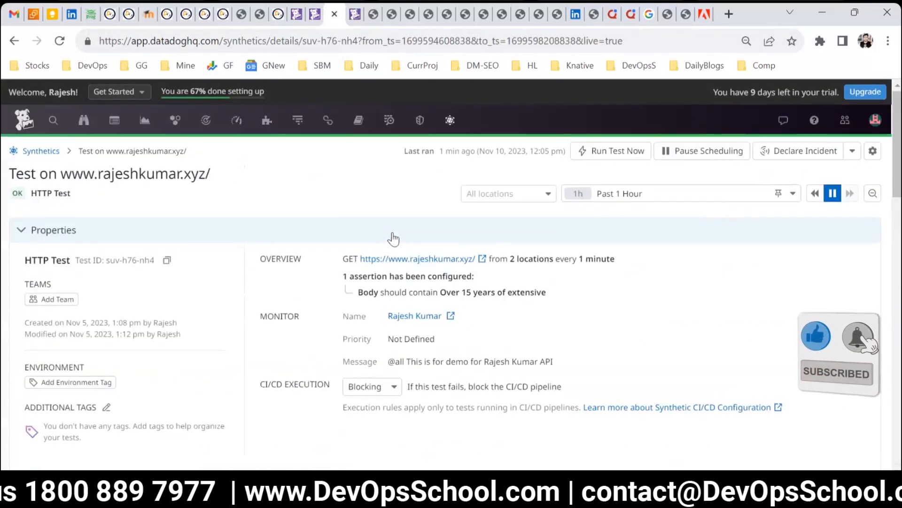
mouse_move(450, 121)
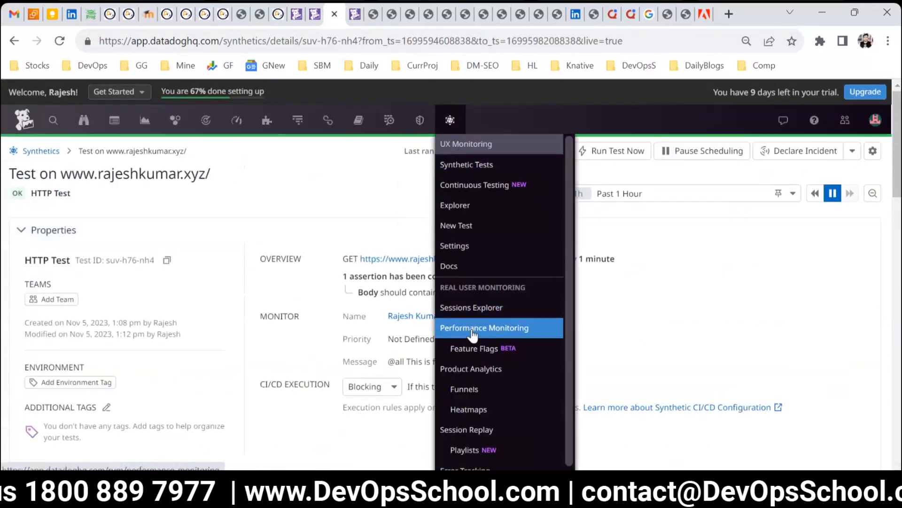
click(472, 307)
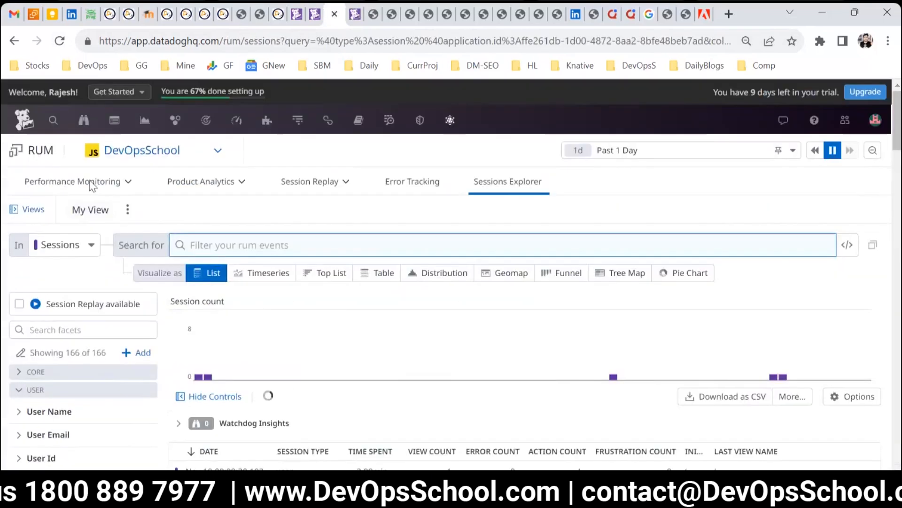
mouse_move(92, 186)
click(79, 209)
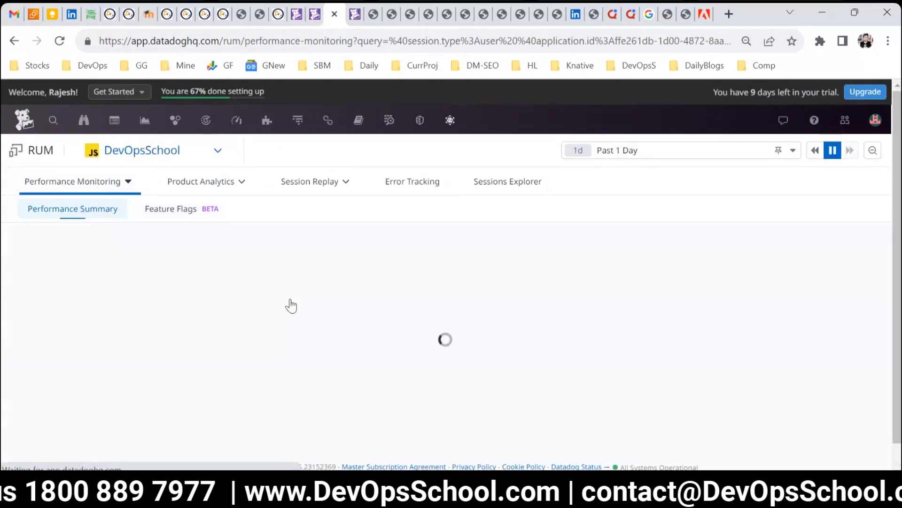
scroll(564, 355, down, 5)
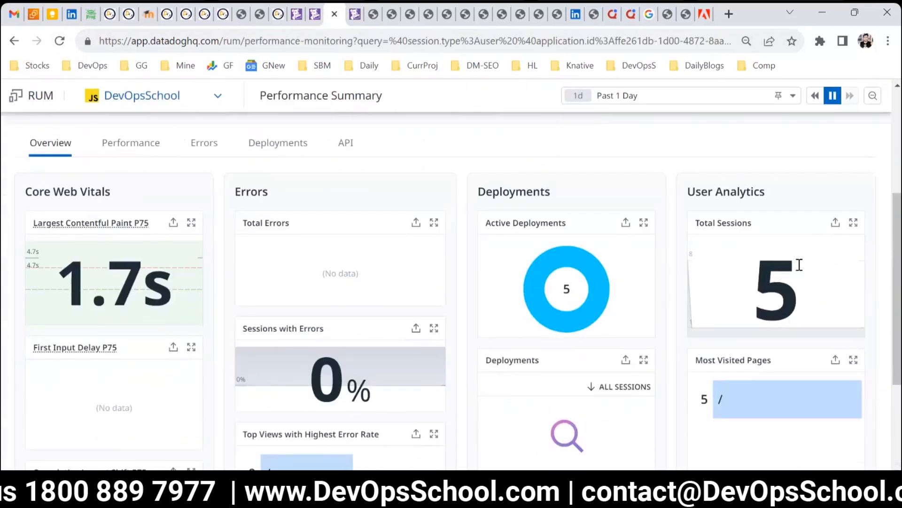
Step: Export the Total Sessions widget to the DevOpsSchool dashboard
click(835, 222)
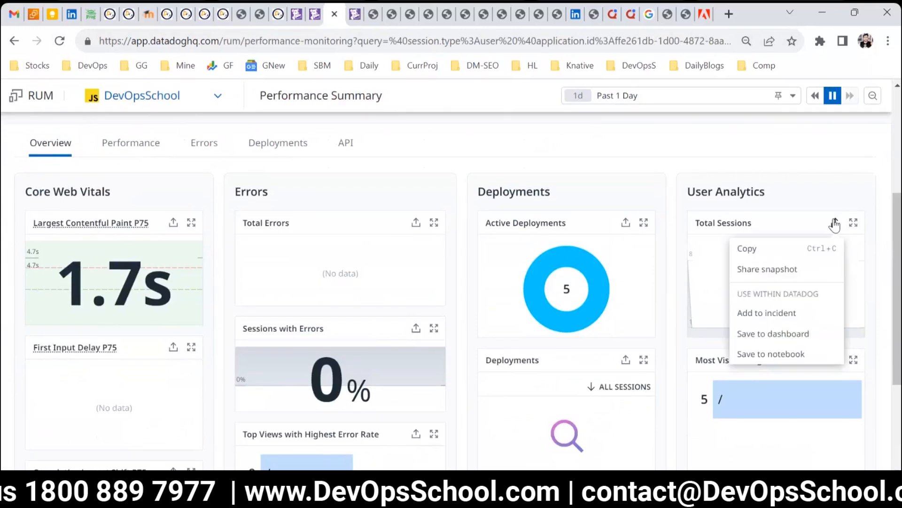
click(774, 333)
click(407, 201)
click(387, 212)
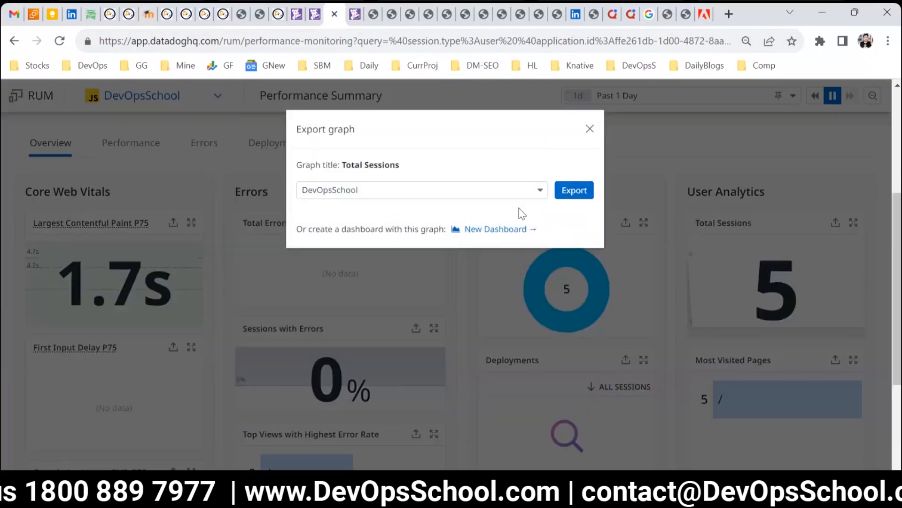
click(567, 192)
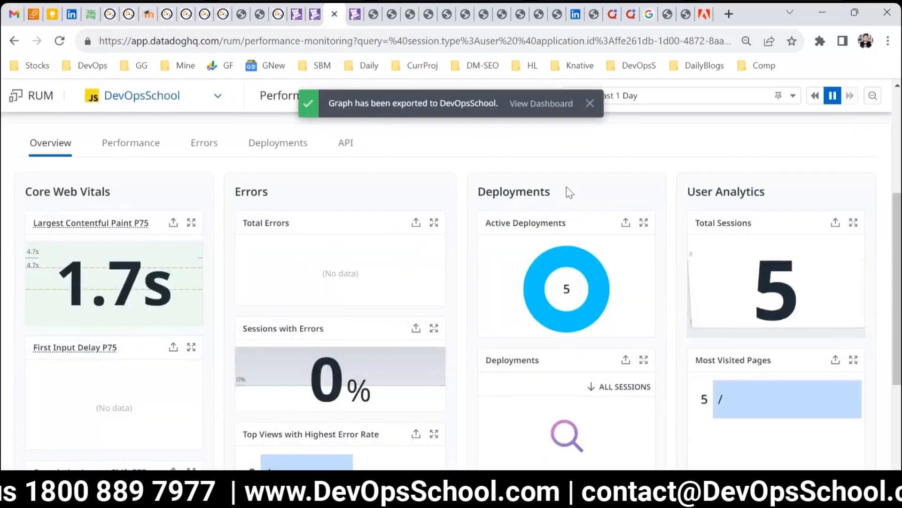
Step: Switch to the DevOpsSchool dashboard and scroll down to review the newly added Total Sessions widget
click(355, 15)
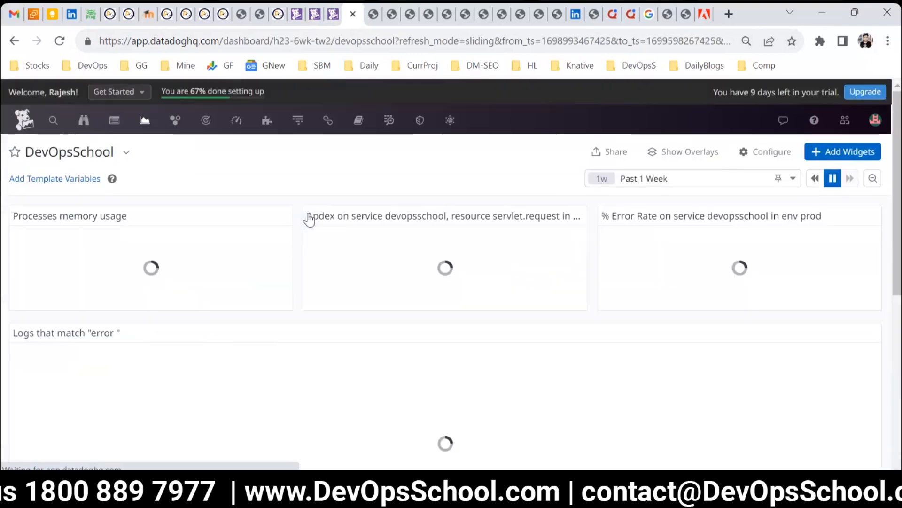
scroll(765, 402, down, 5)
scroll(765, 402, down, 3)
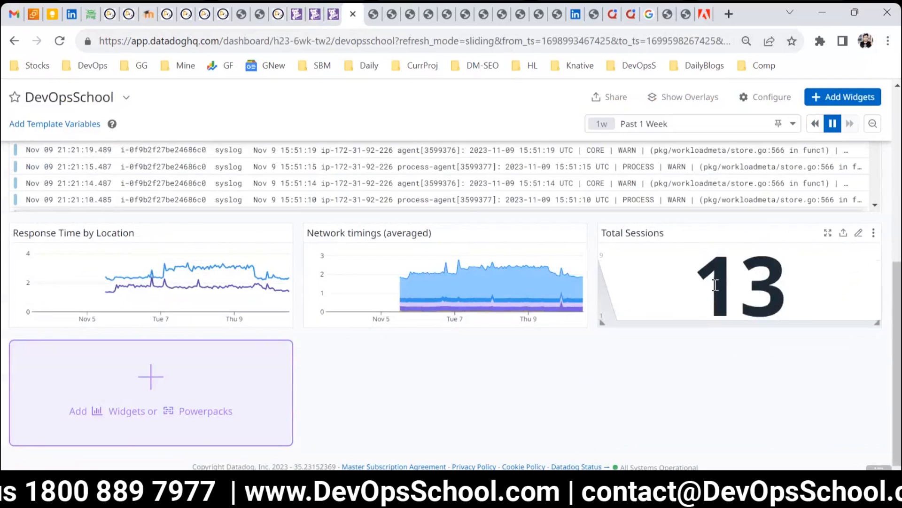
Step: Open the Metrics Explorer from the Metrics menu
click(327, 15)
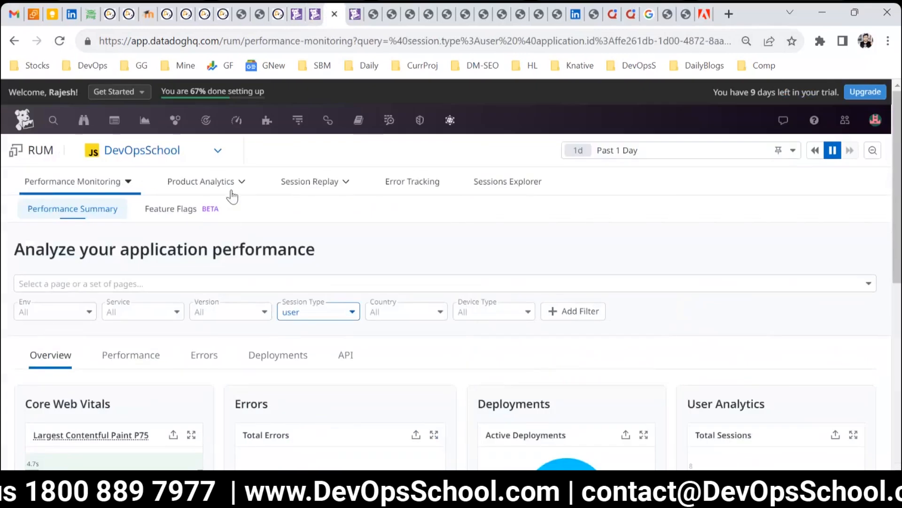
mouse_move(231, 188)
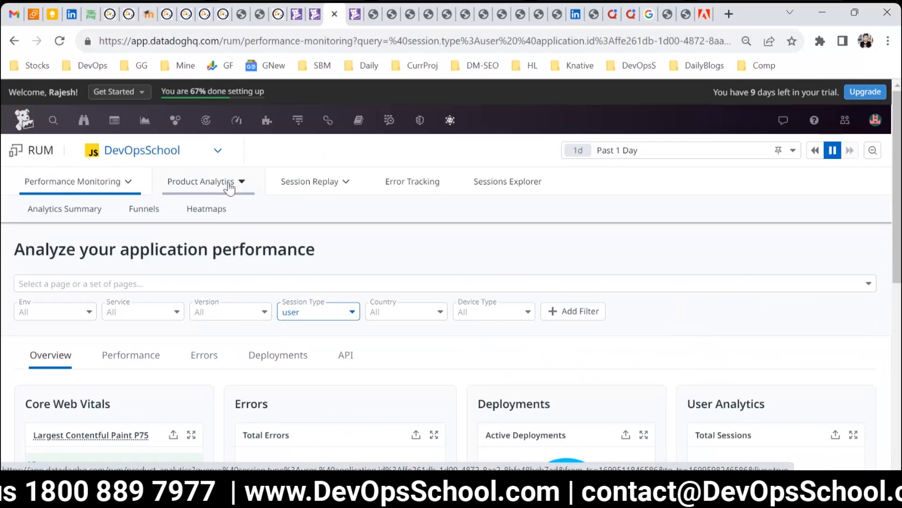
mouse_move(241, 126)
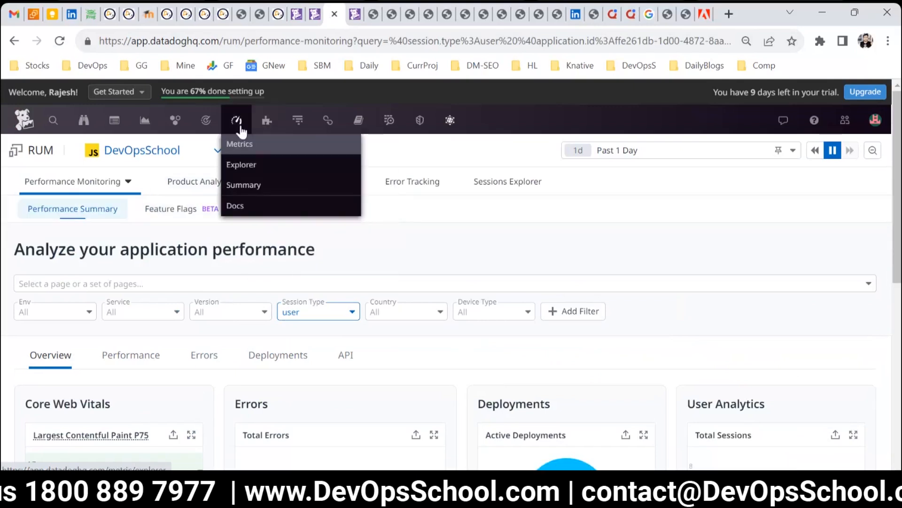
click(242, 165)
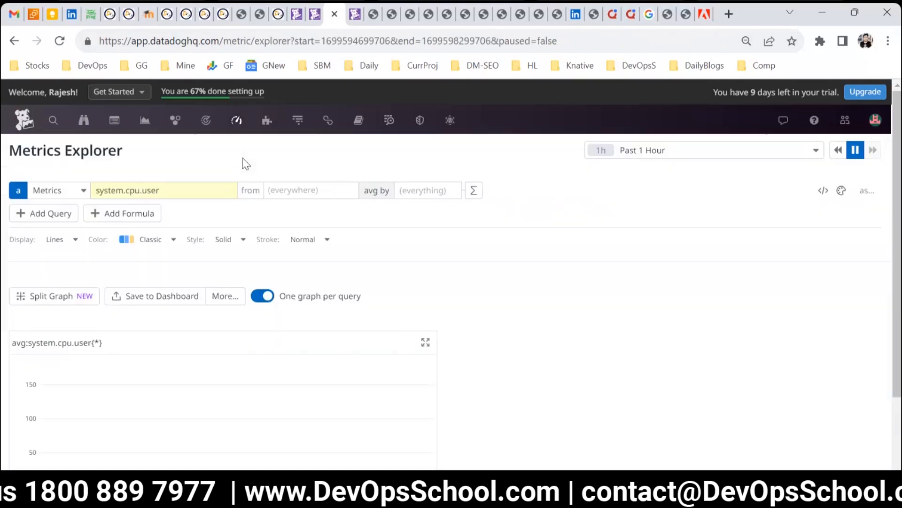
Step: Set the Metrics Explorer time range for the system.cpu.user graph to Past 1 Week
click(75, 191)
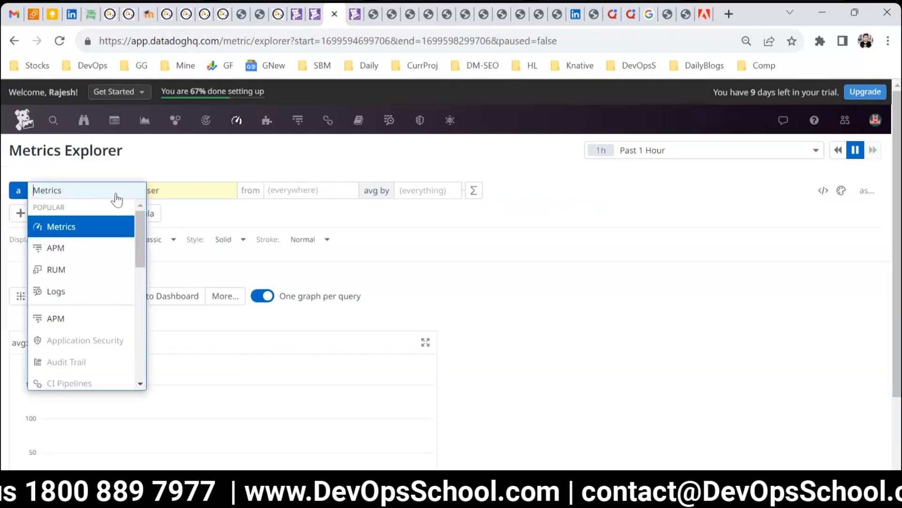
click(170, 196)
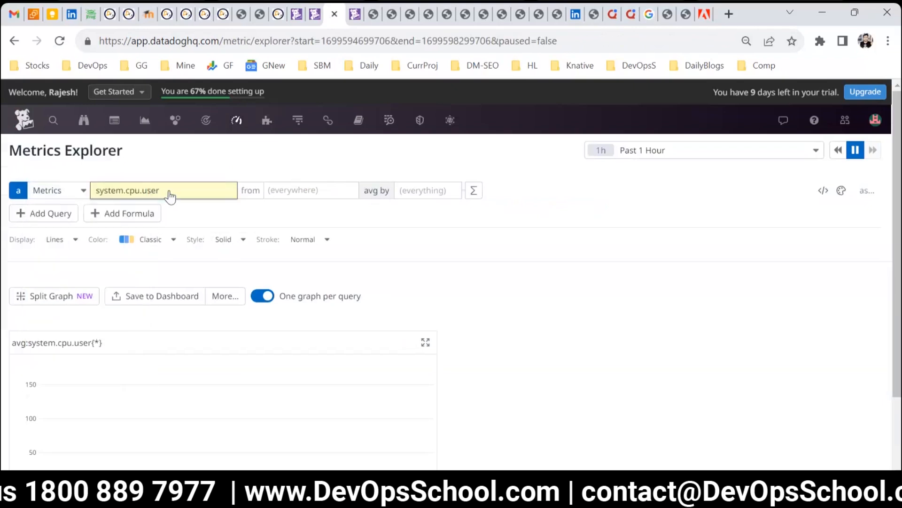
click(652, 151)
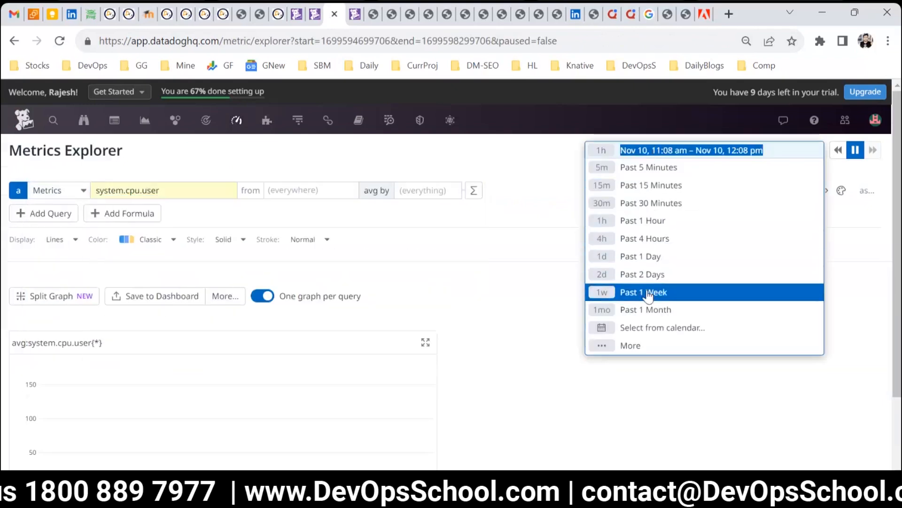
click(644, 294)
scroll(334, 319, down, 2)
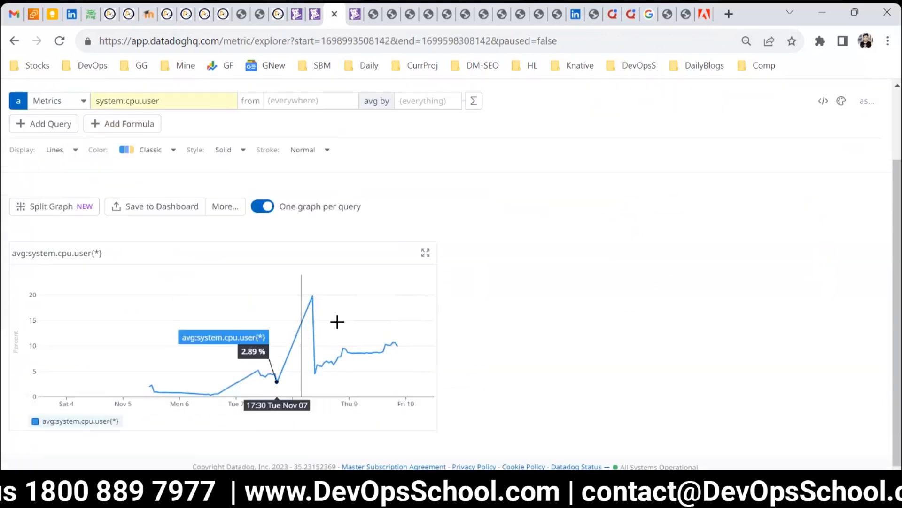
scroll(318, 337, up, 2)
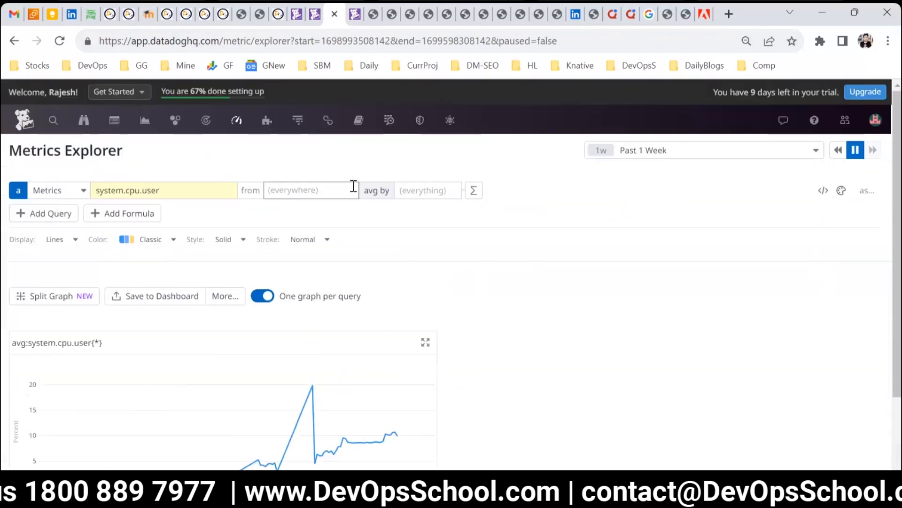
scroll(207, 327, down, 2)
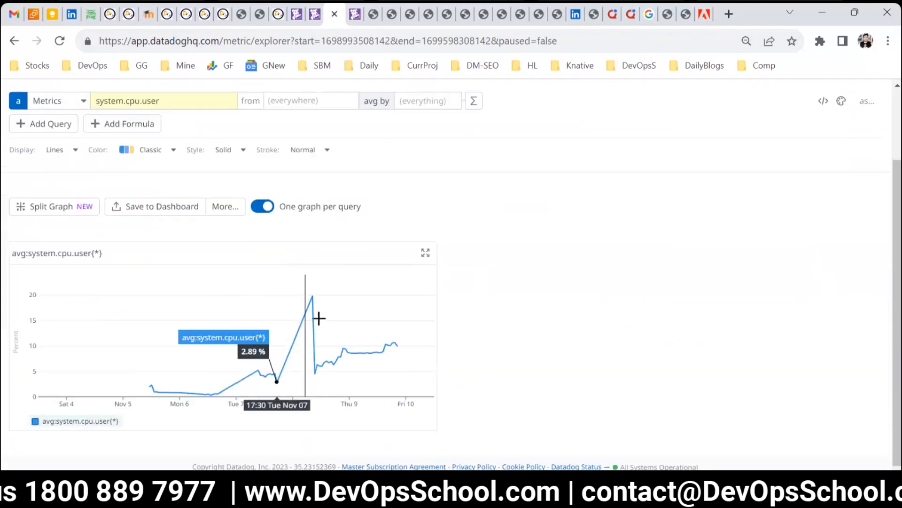
scroll(252, 278, up, 2)
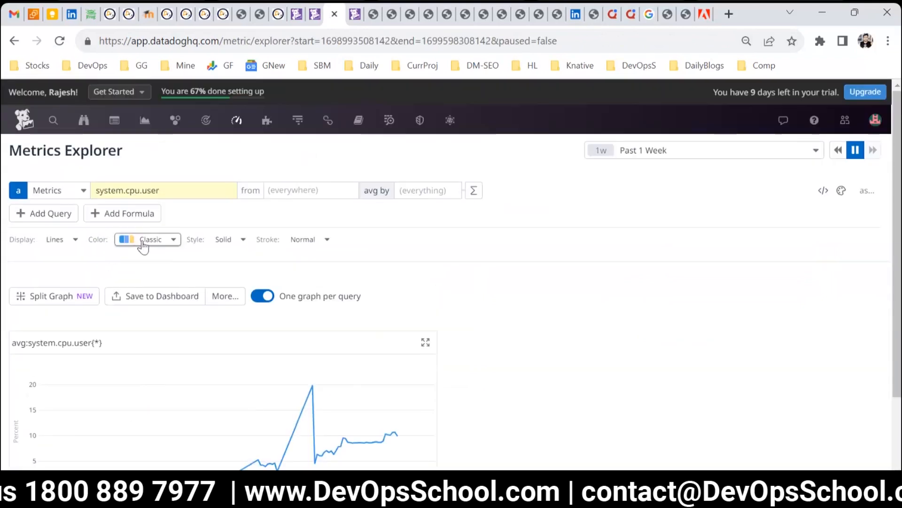
Step: Change the graph's line style to Dashed and its stroke to Thin
click(228, 239)
click(238, 269)
scroll(329, 263, down, 2)
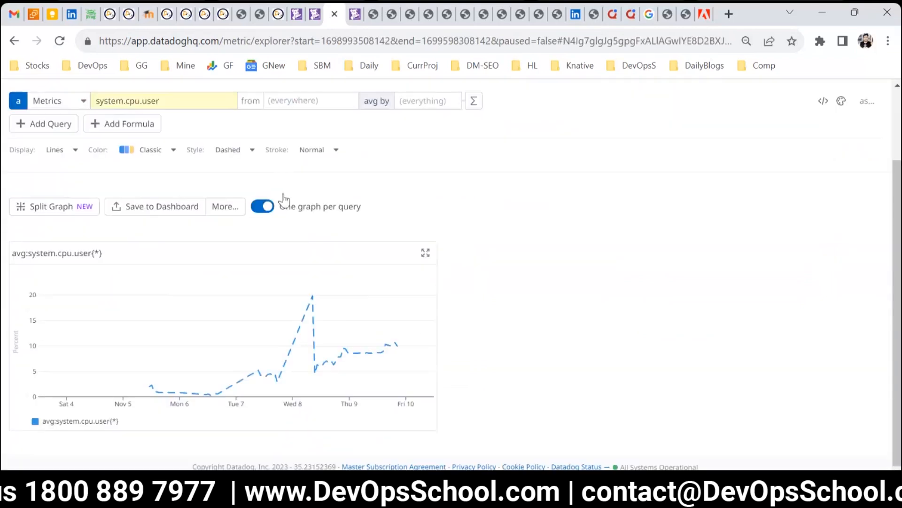
click(306, 149)
click(316, 181)
Step: Set the graph's color palette to Cool and its display type to Areas
click(151, 150)
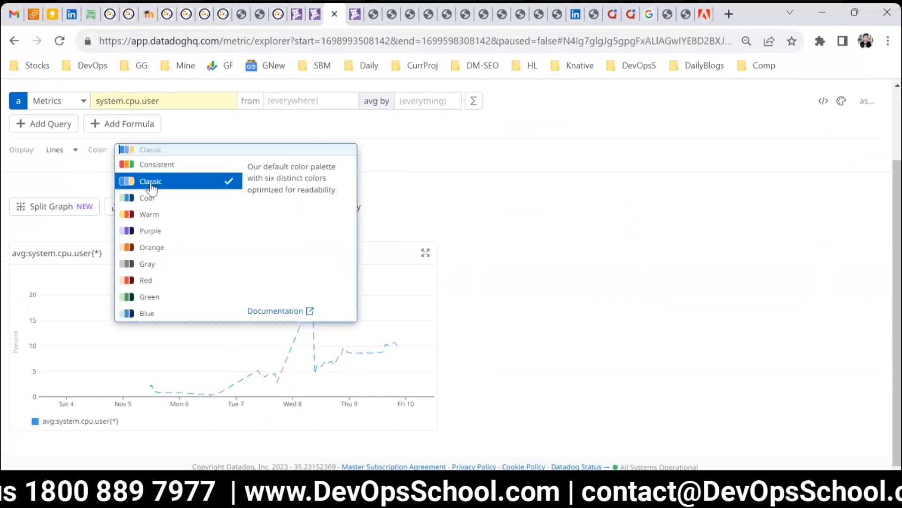
click(159, 198)
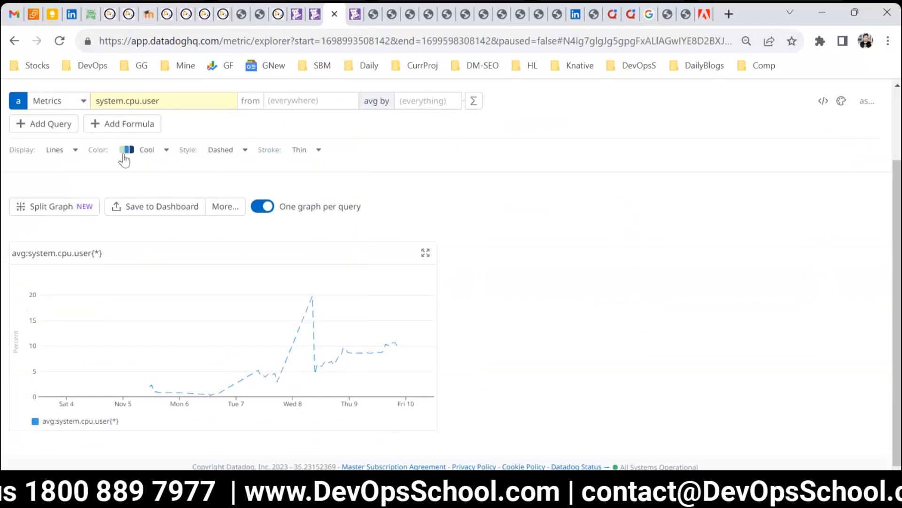
click(58, 149)
click(57, 180)
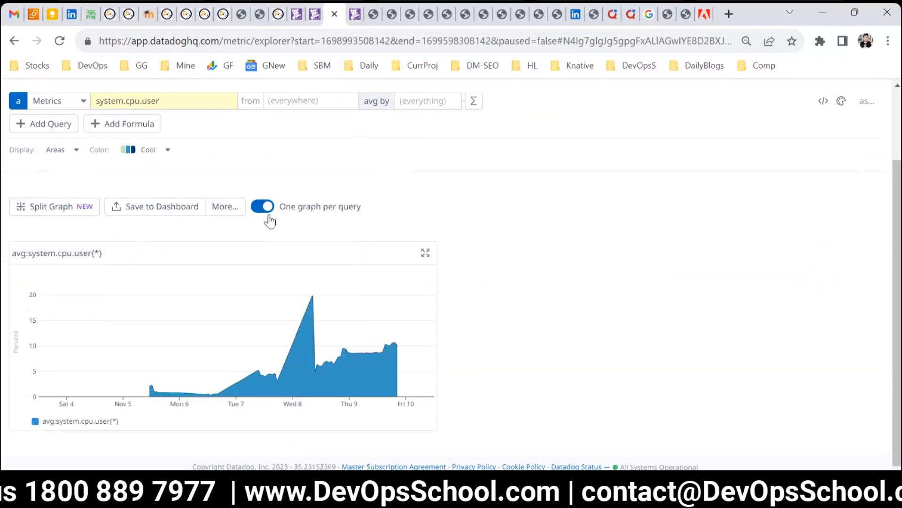
Step: Export the system.cpu.user graph to the DevOpsSchool dashboard
scroll(328, 311, up, 2)
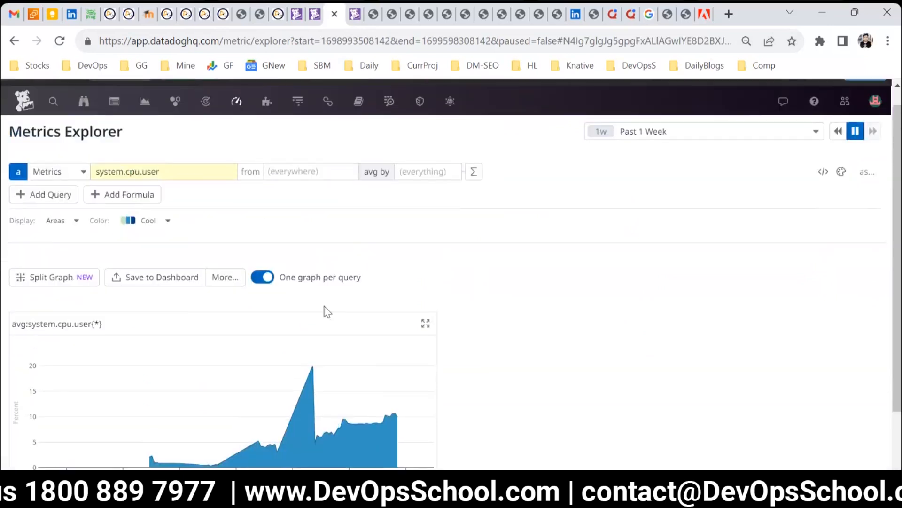
scroll(284, 309, down, 2)
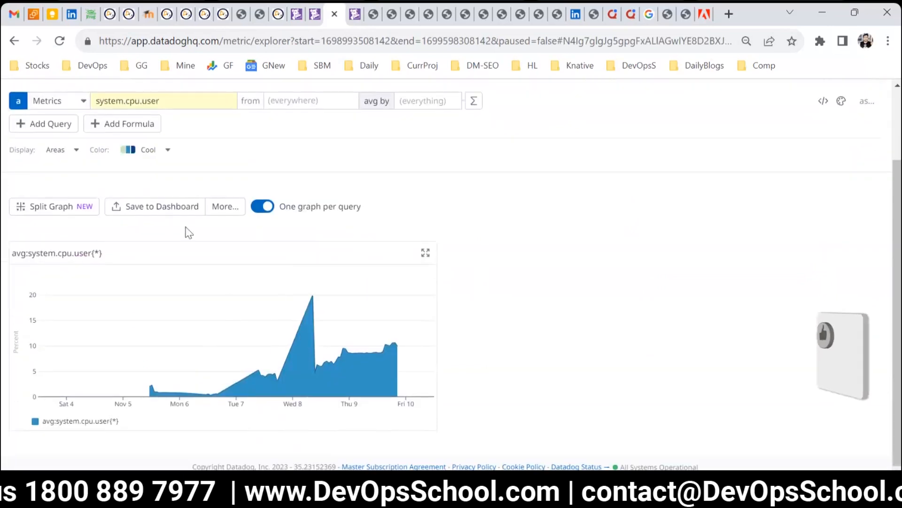
click(144, 212)
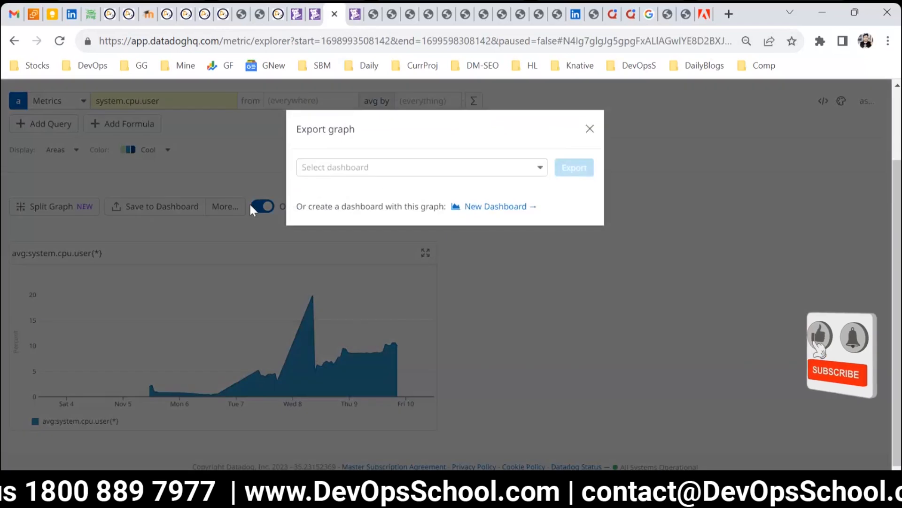
click(379, 176)
click(381, 188)
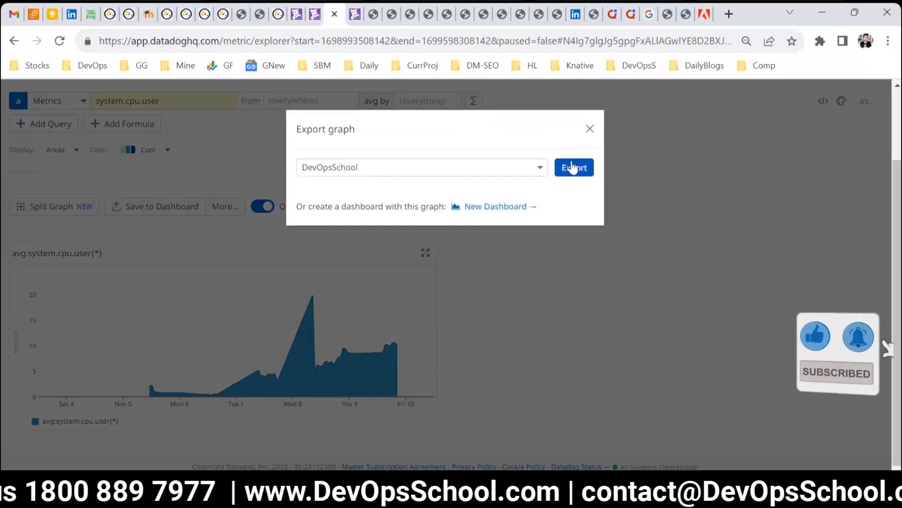
click(573, 167)
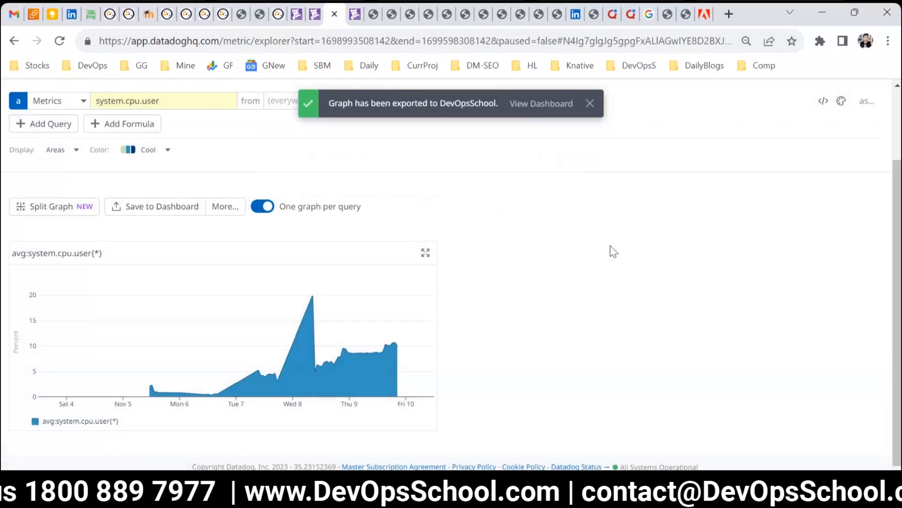
Step: Reload the DevOpsSchool dashboard and add an Empty Group widget from the widget tray
click(350, 18)
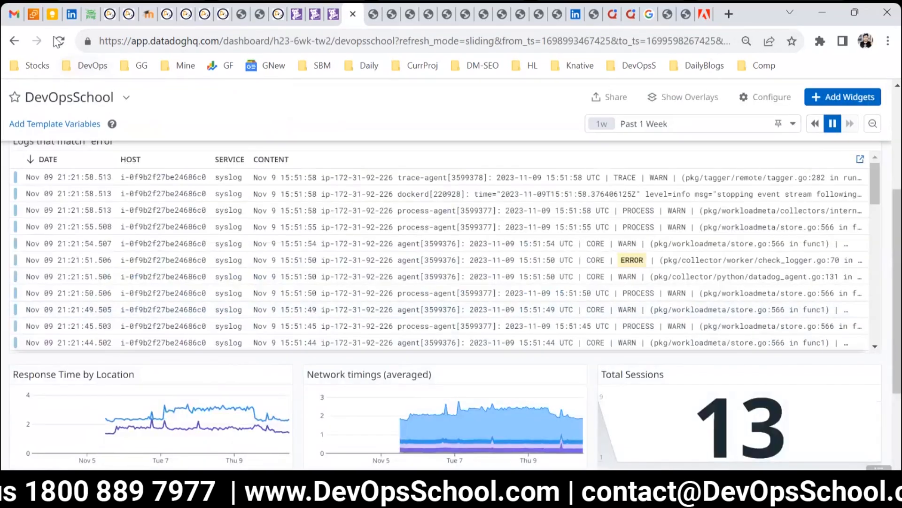
click(58, 41)
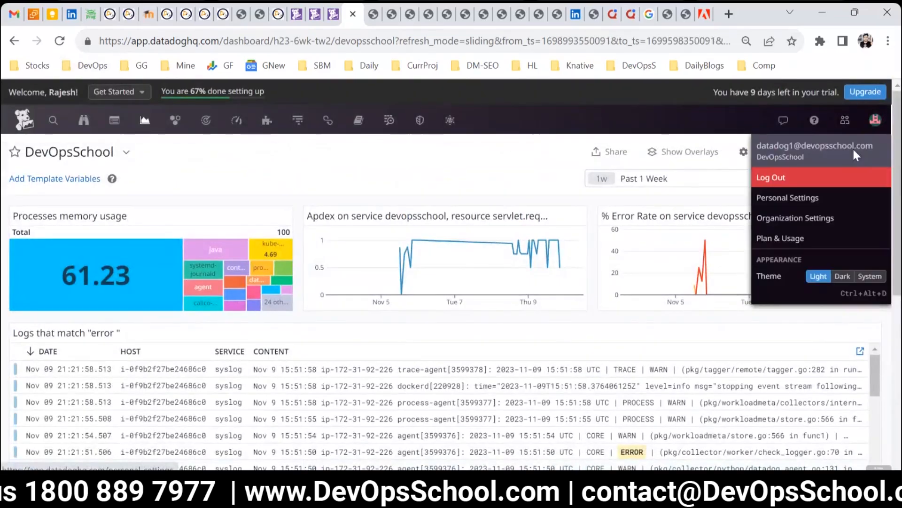
click(825, 152)
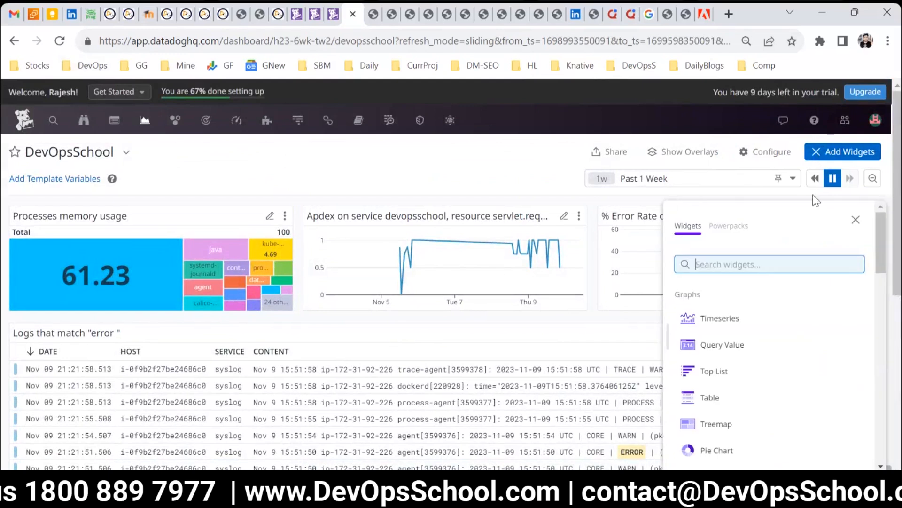
scroll(787, 329, down, 2)
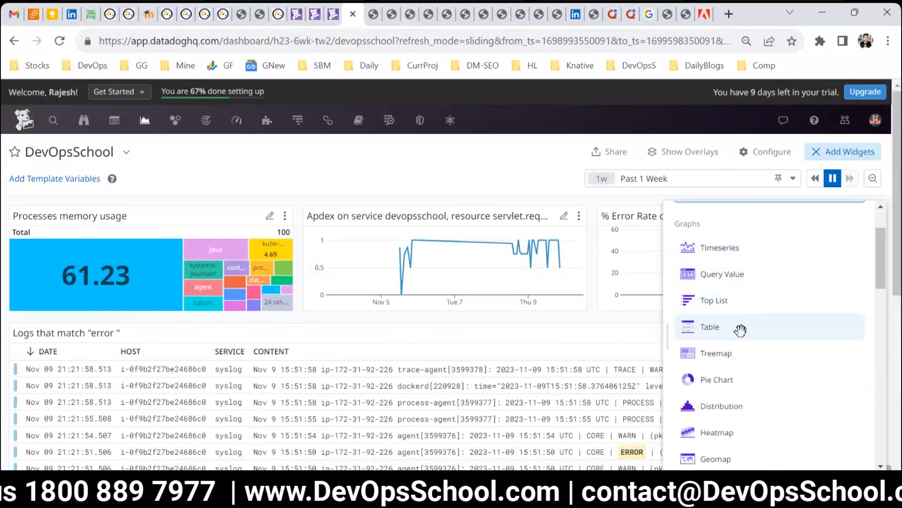
scroll(759, 364, down, 3)
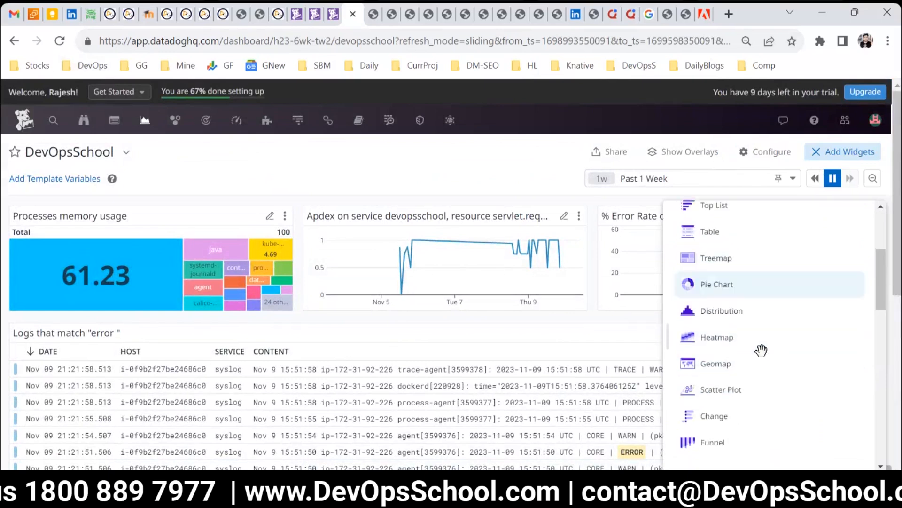
scroll(752, 320, down, 7)
scroll(755, 356, up, 1)
scroll(753, 339, up, 4)
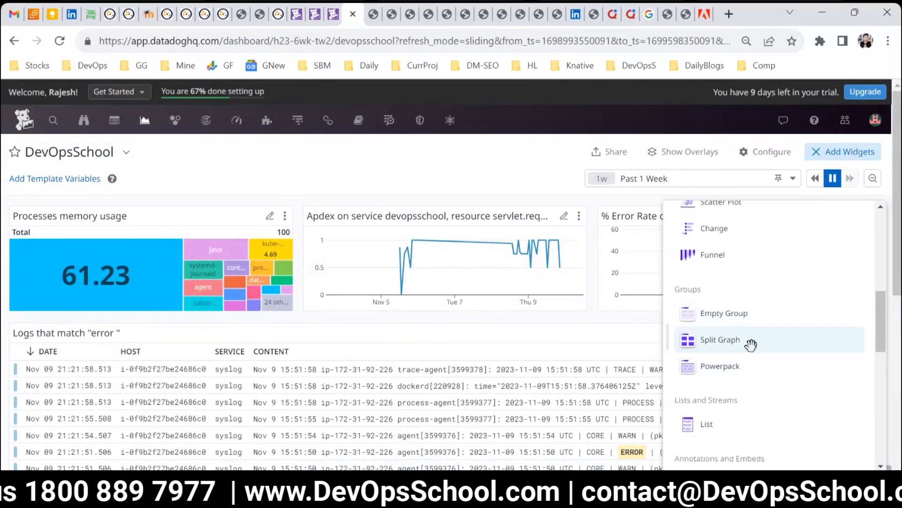
scroll(750, 342, down, 3)
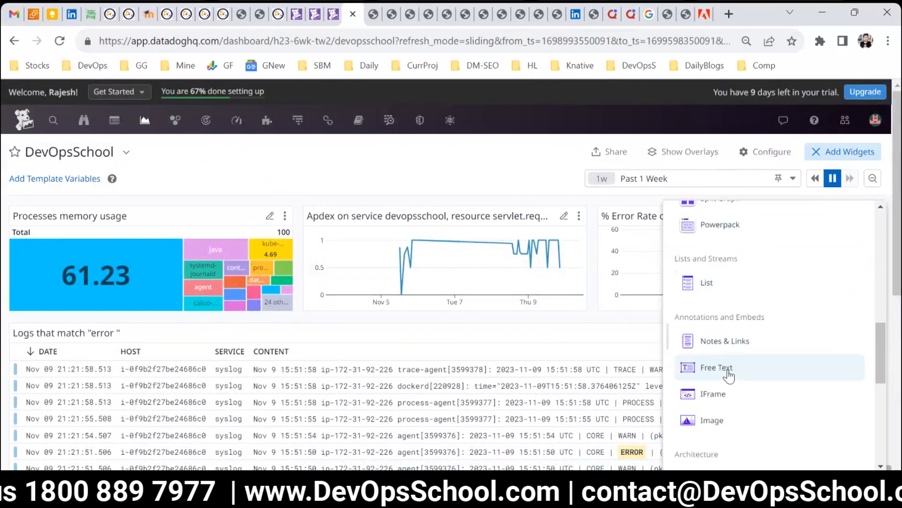
scroll(729, 375, up, 3)
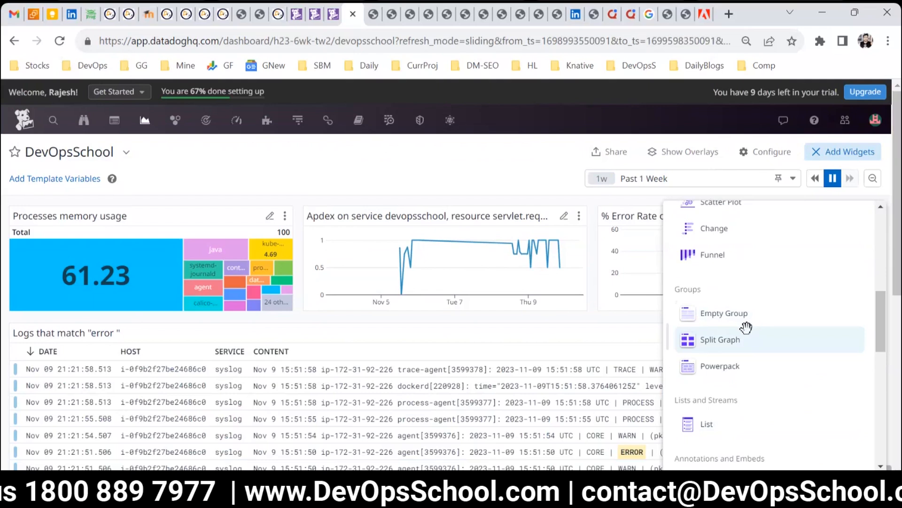
click(729, 315)
scroll(241, 344, down, 3)
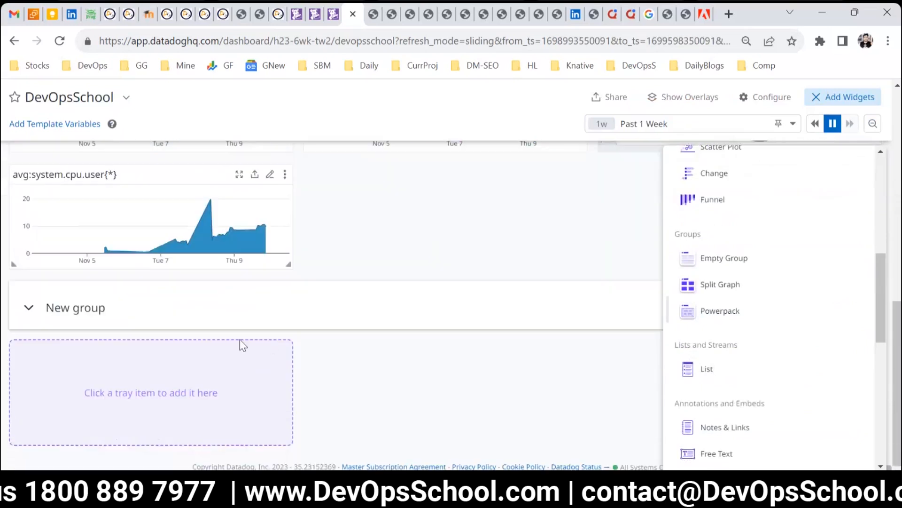
Step: Rename the new group to CHAT
click(423, 360)
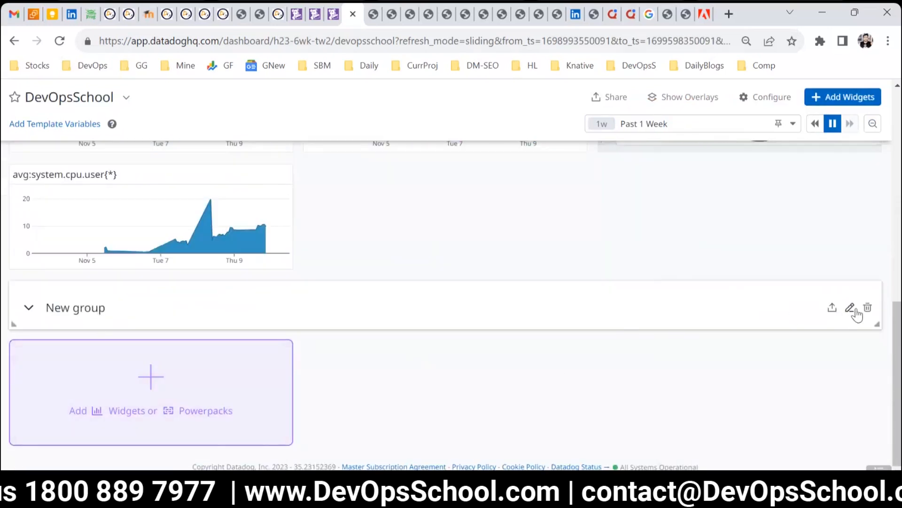
click(857, 312)
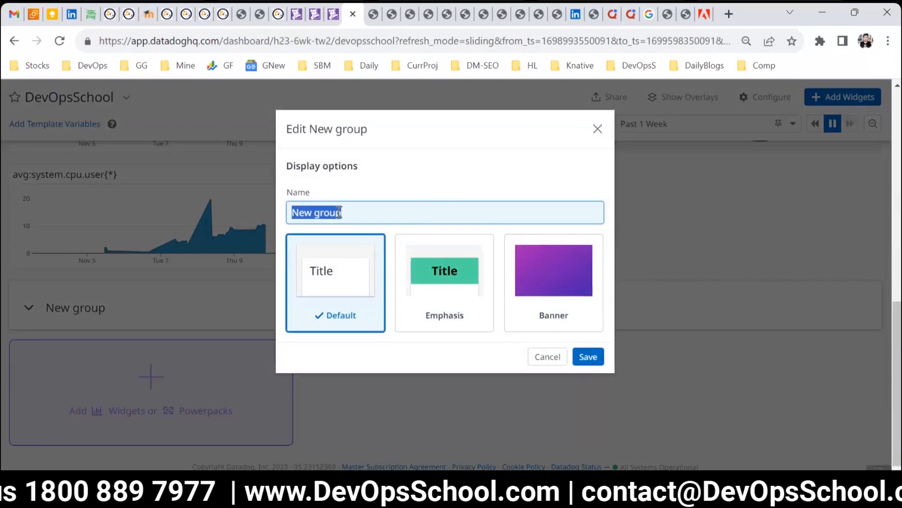
text(CHAT)
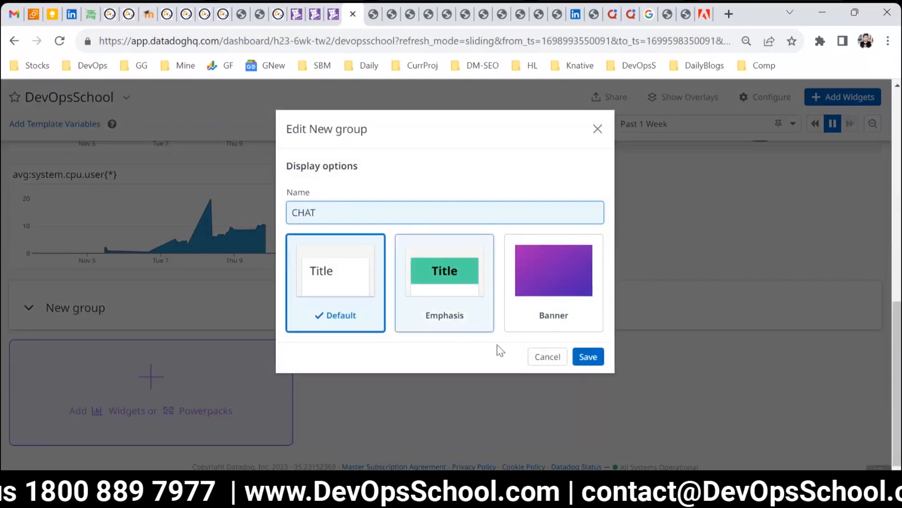
click(588, 358)
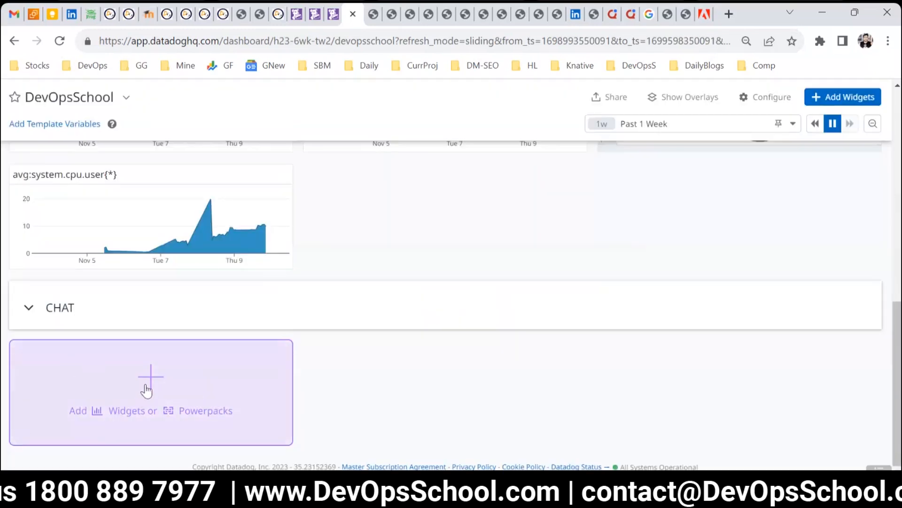
Step: Add a Timeseries widget of system.cpu.user inside the CHAT group and close the widget tray
click(147, 388)
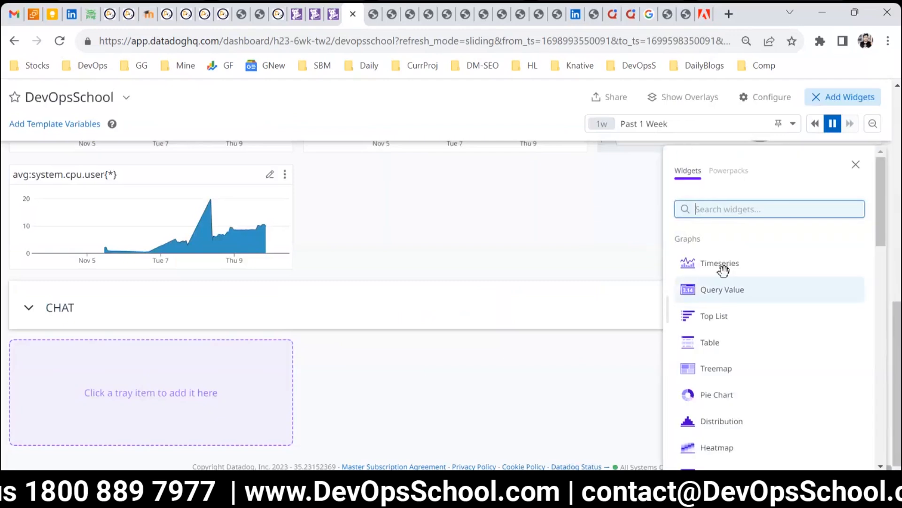
click(722, 266)
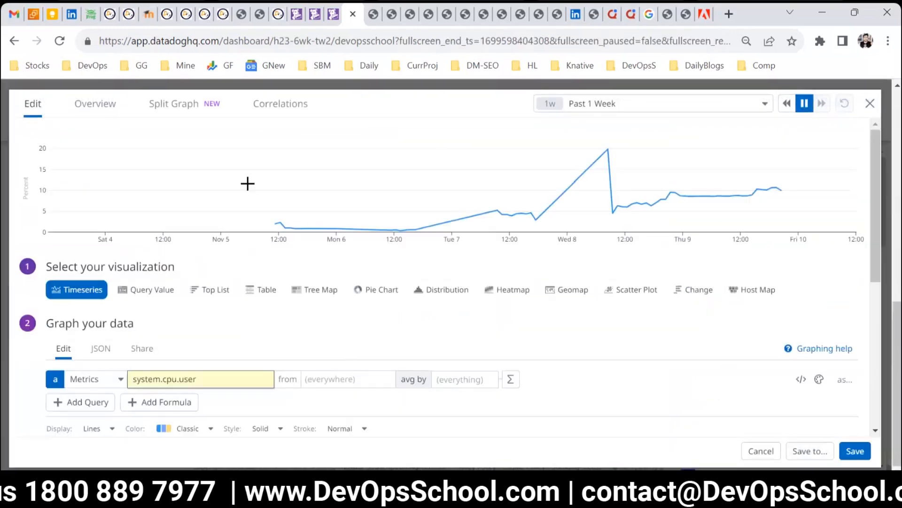
click(854, 452)
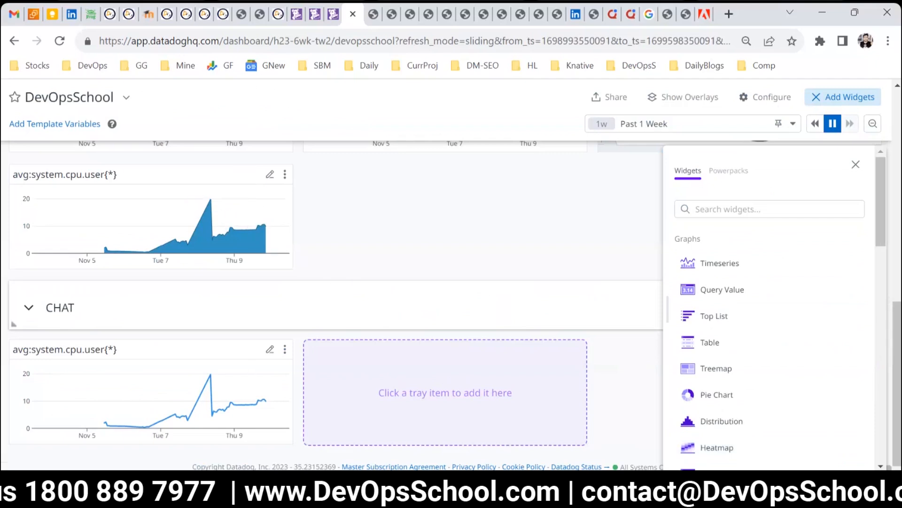
click(854, 165)
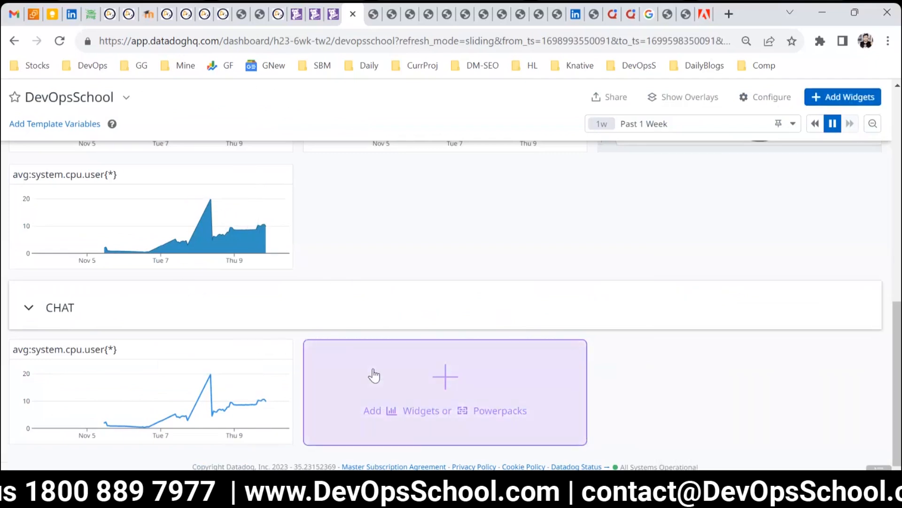
scroll(374, 376, up, 2)
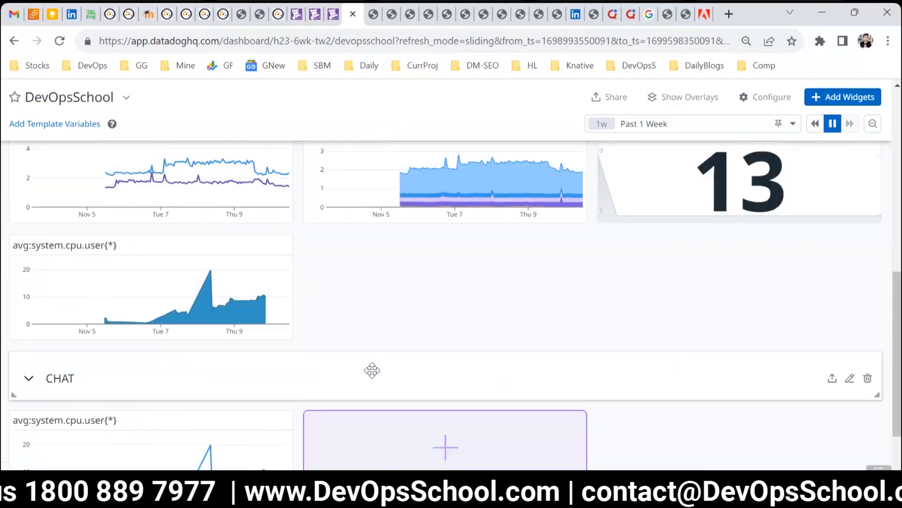
scroll(371, 369, down, 2)
scroll(393, 379, up, 2)
scroll(412, 387, down, 2)
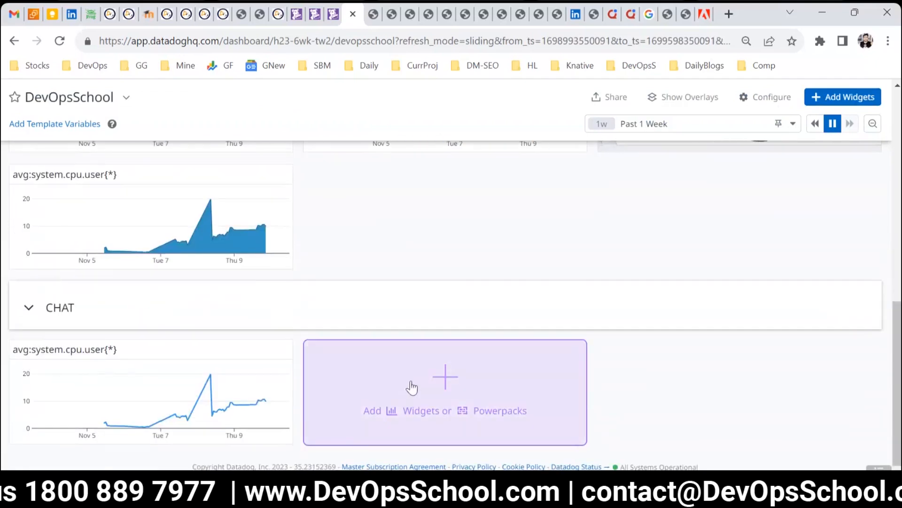
Step: Add a Query Value widget to the CHAT group and switch its data source to RUM Sessions
click(440, 387)
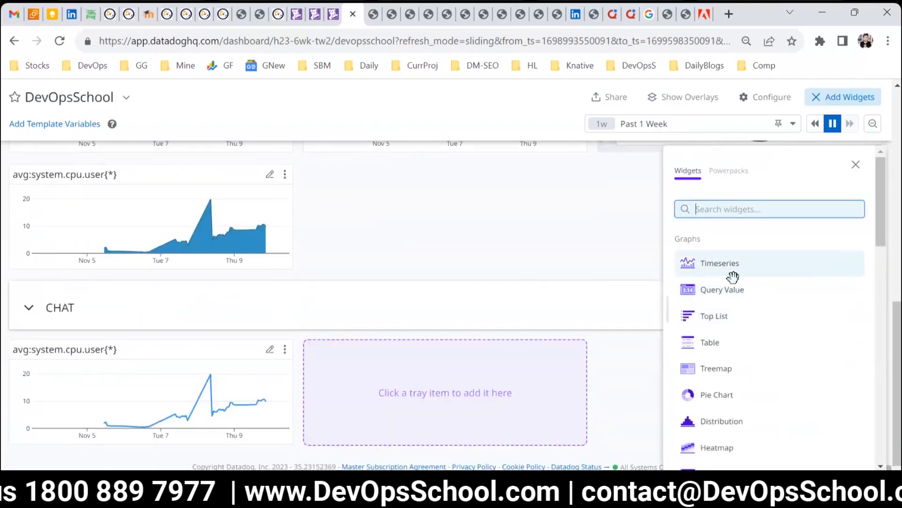
click(732, 290)
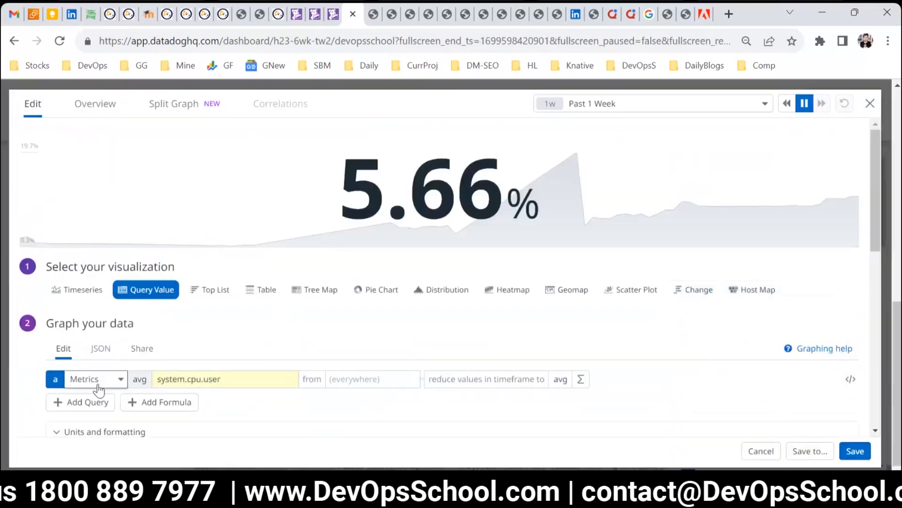
click(120, 380)
scroll(127, 305, down, 10)
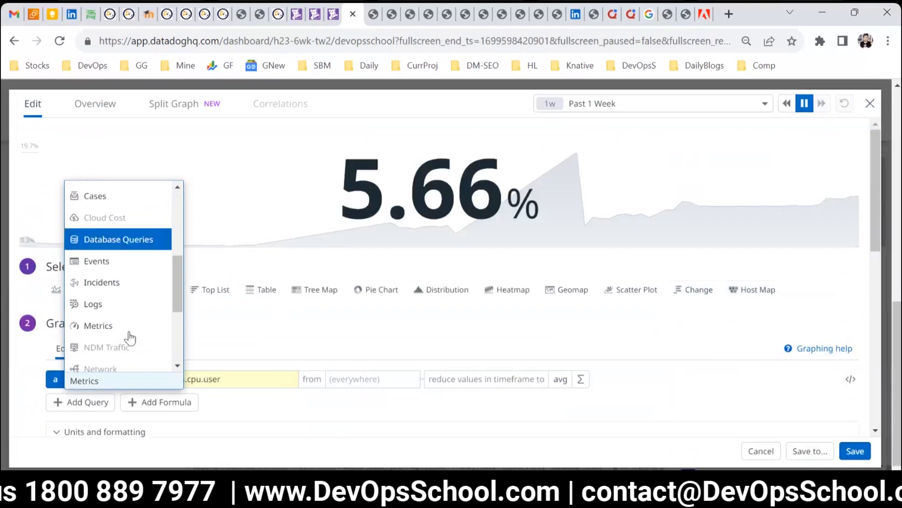
click(105, 292)
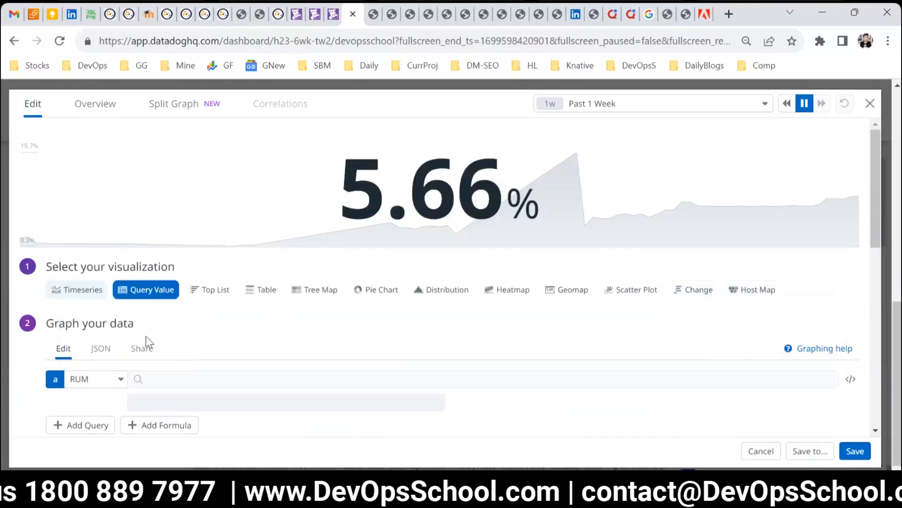
click(217, 381)
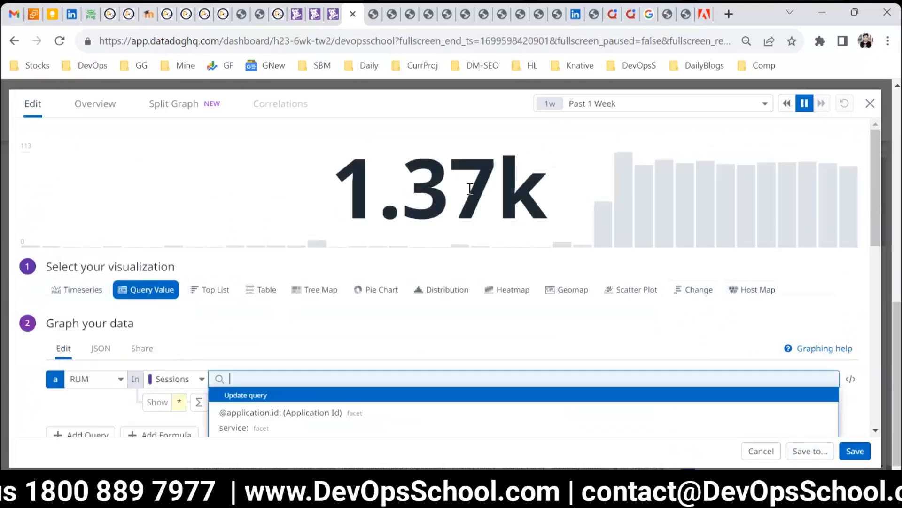
scroll(192, 406, down, 2)
click(178, 330)
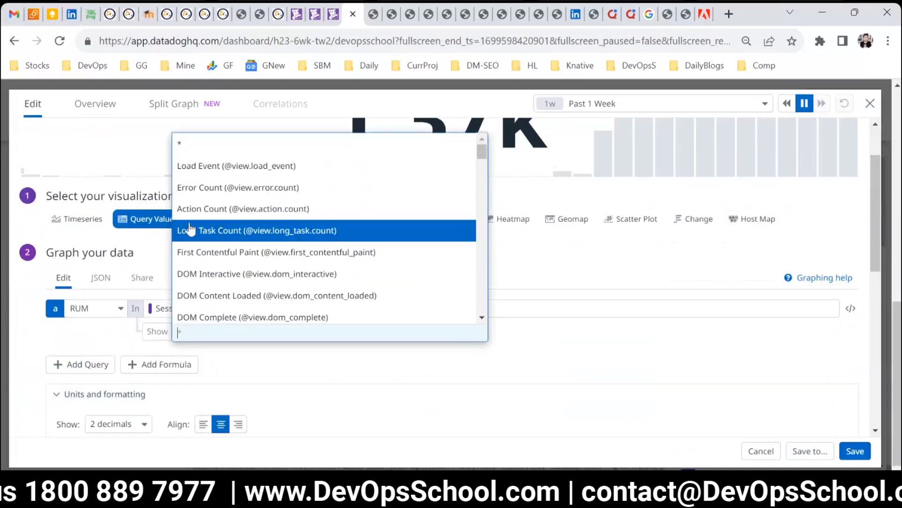
scroll(221, 235, down, 3)
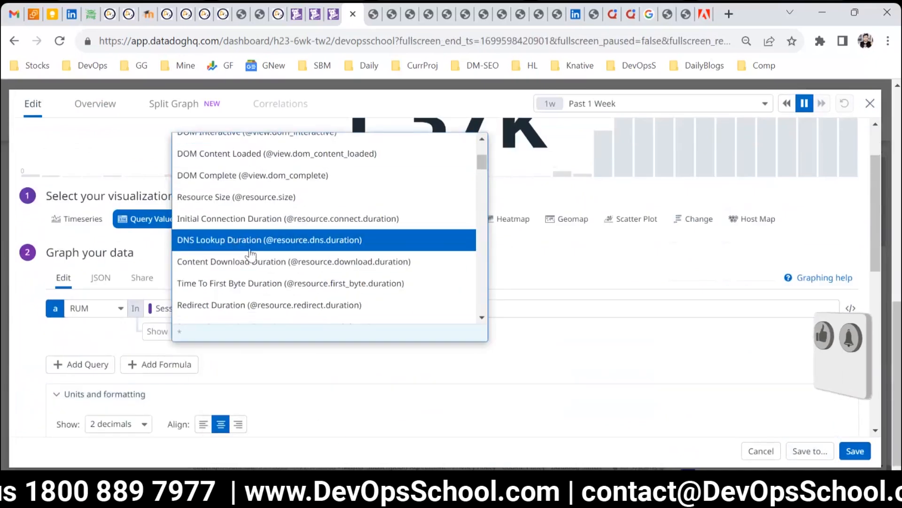
scroll(250, 254, down, 2)
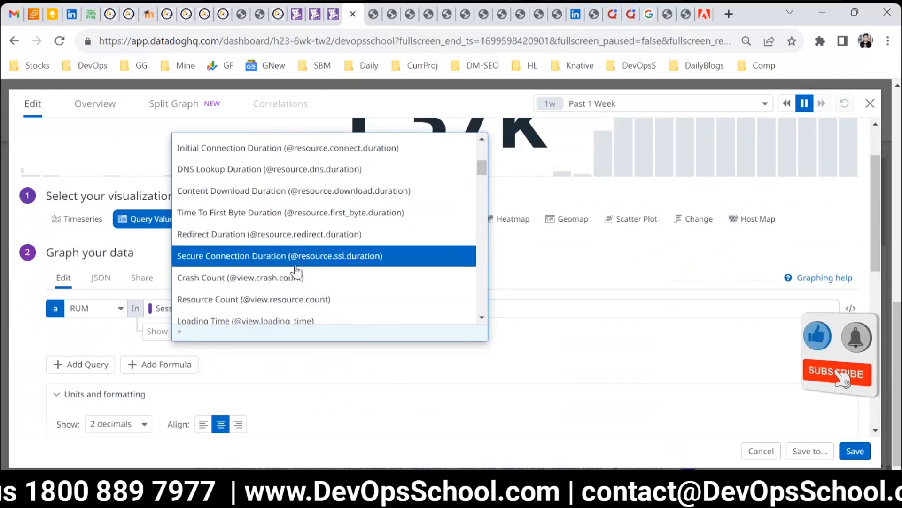
scroll(296, 272, down, 2)
click(264, 251)
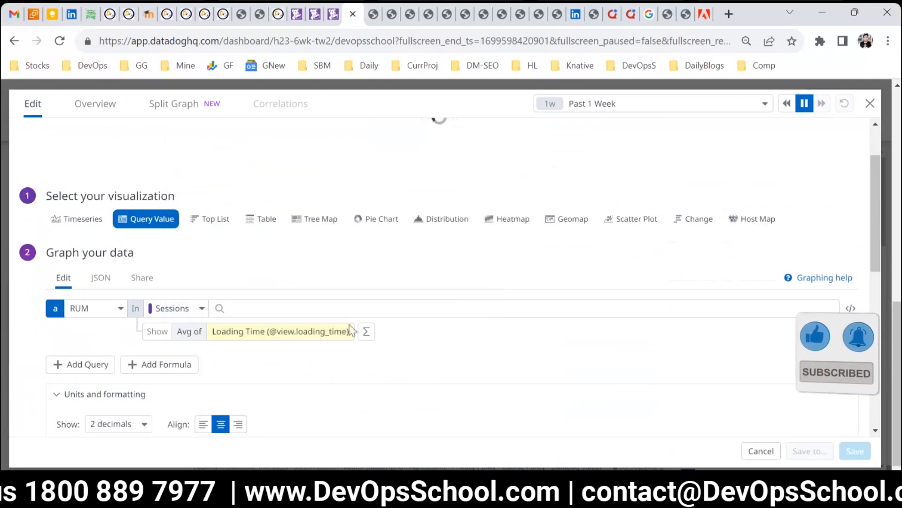
scroll(401, 357, up, 2)
scroll(357, 338, down, 2)
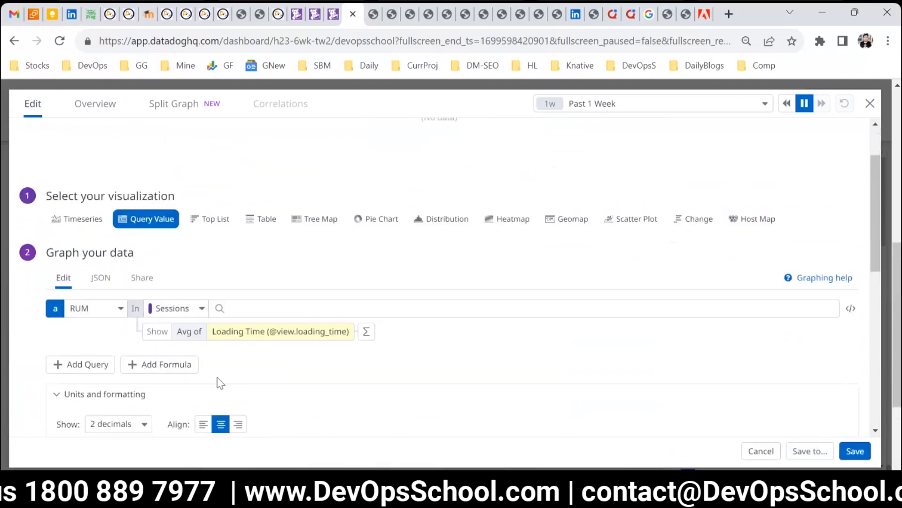
click(242, 333)
scroll(282, 240, up, 5)
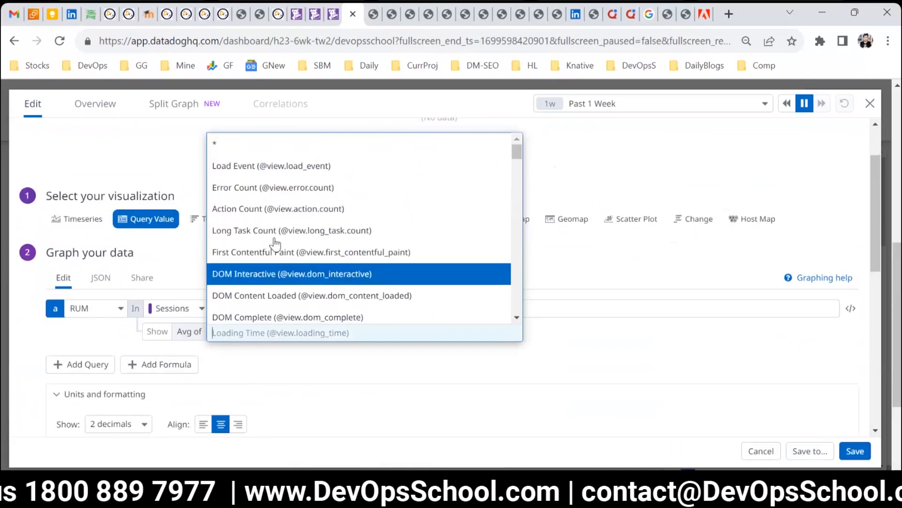
scroll(280, 241, down, 3)
scroll(267, 183, up, 3)
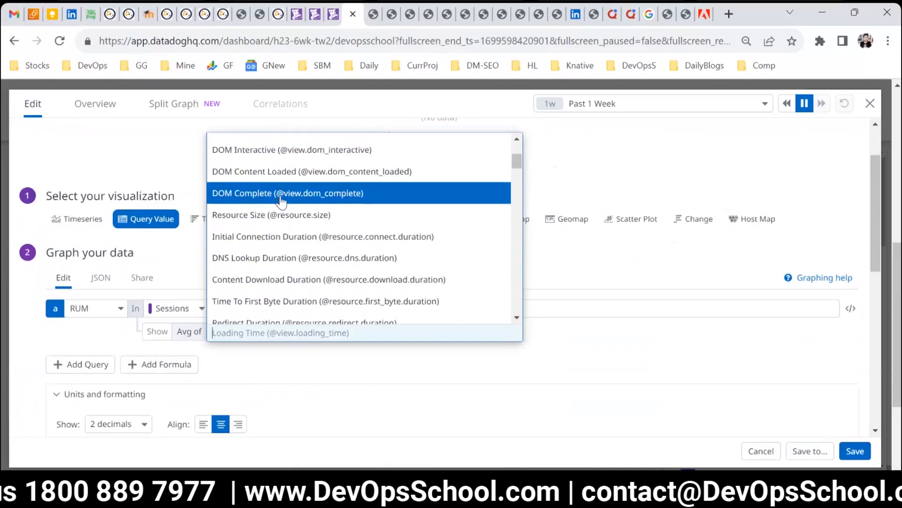
scroll(315, 249, down, 6)
click(279, 168)
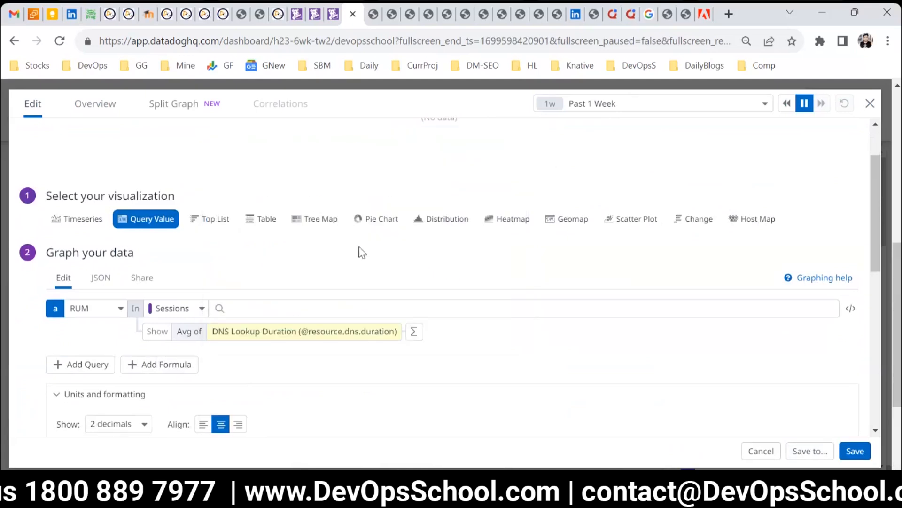
scroll(431, 360, up, 2)
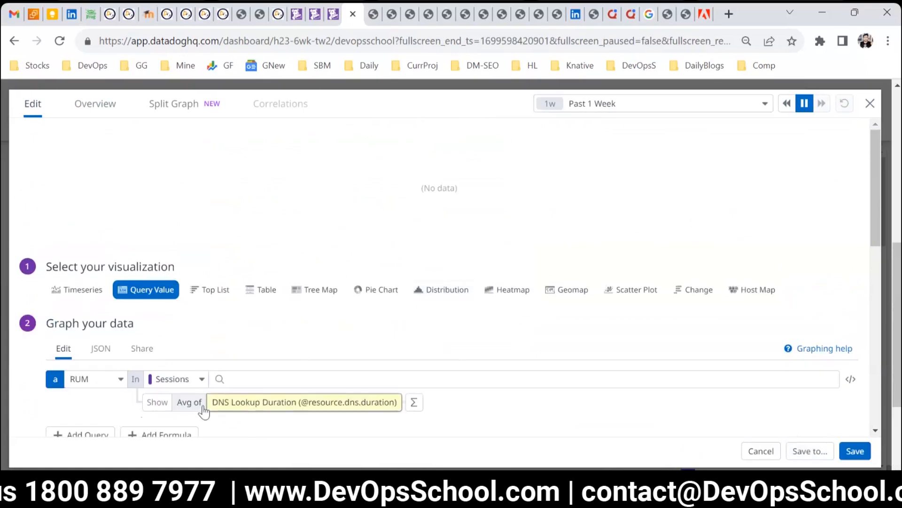
click(394, 405)
scroll(339, 316, up, 3)
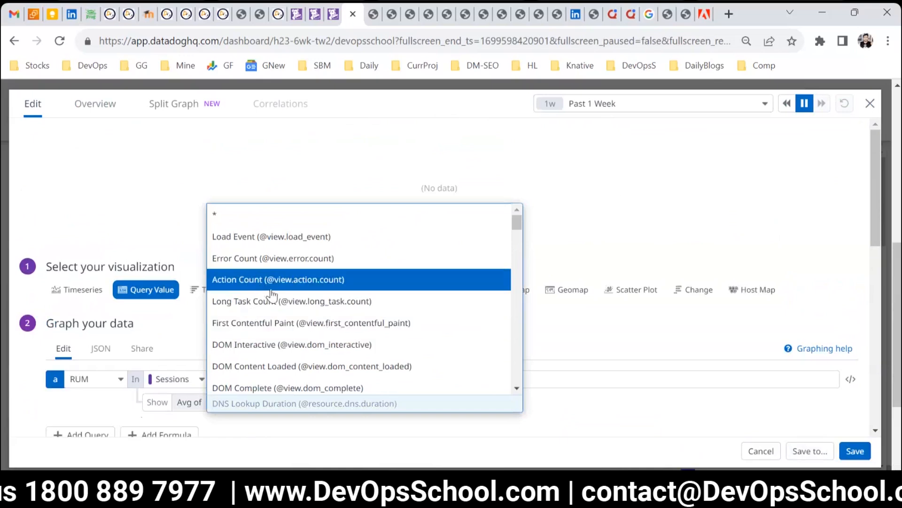
scroll(277, 301, down, 3)
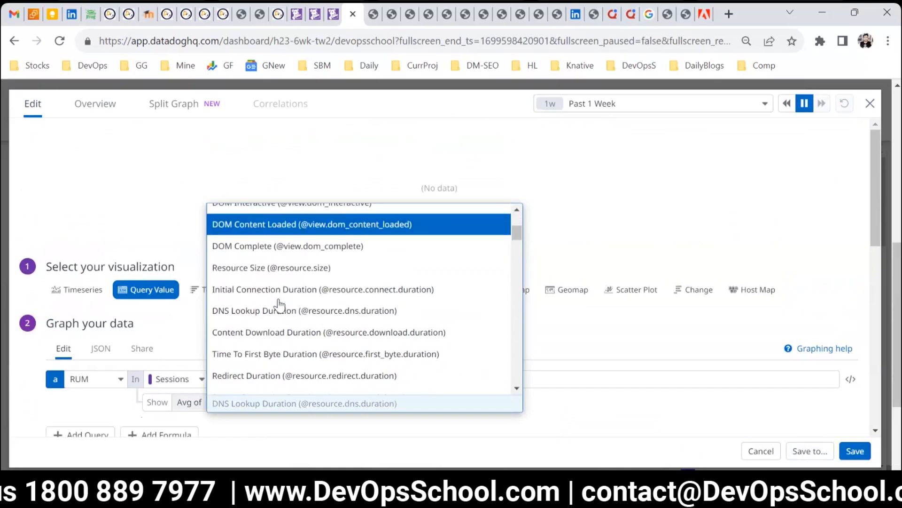
scroll(280, 303, up, 3)
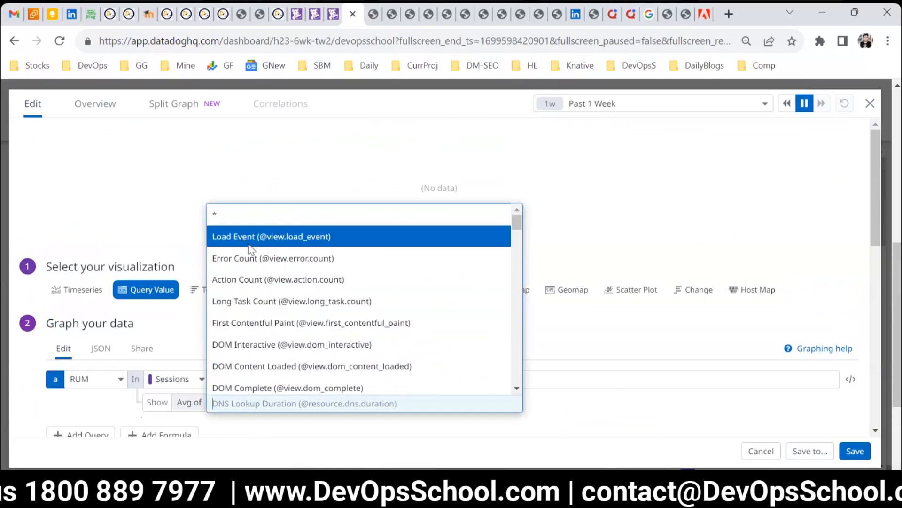
click(271, 236)
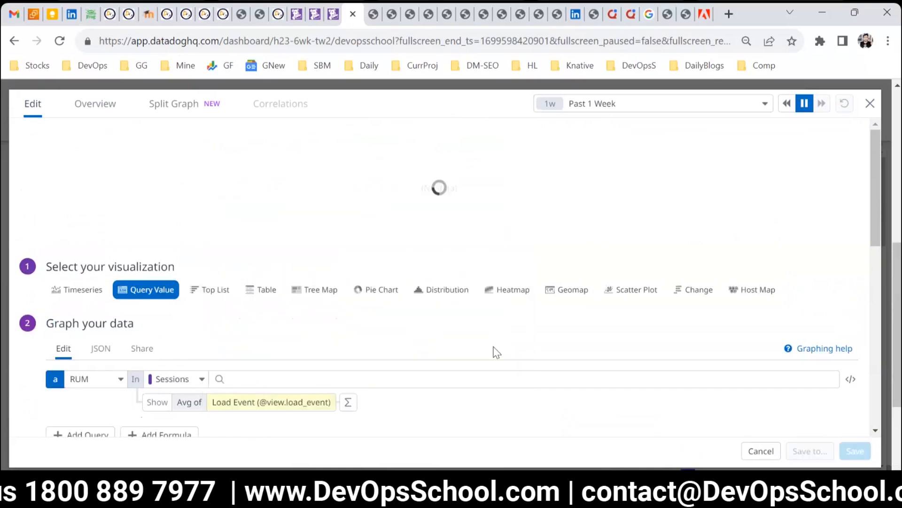
Step: Reset the measure to * to count all sessions and save the RUM Query Value widget
click(263, 414)
scroll(305, 305, down, 5)
scroll(306, 319, down, 3)
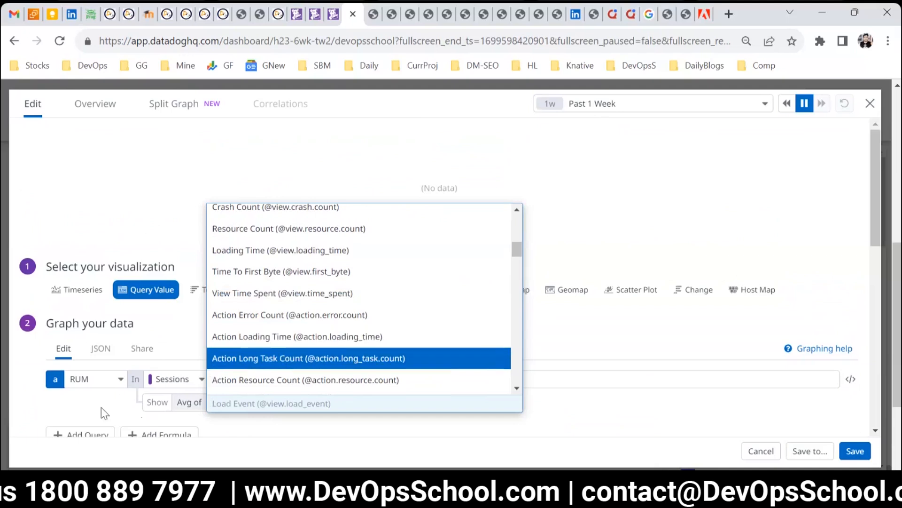
click(90, 420)
click(240, 403)
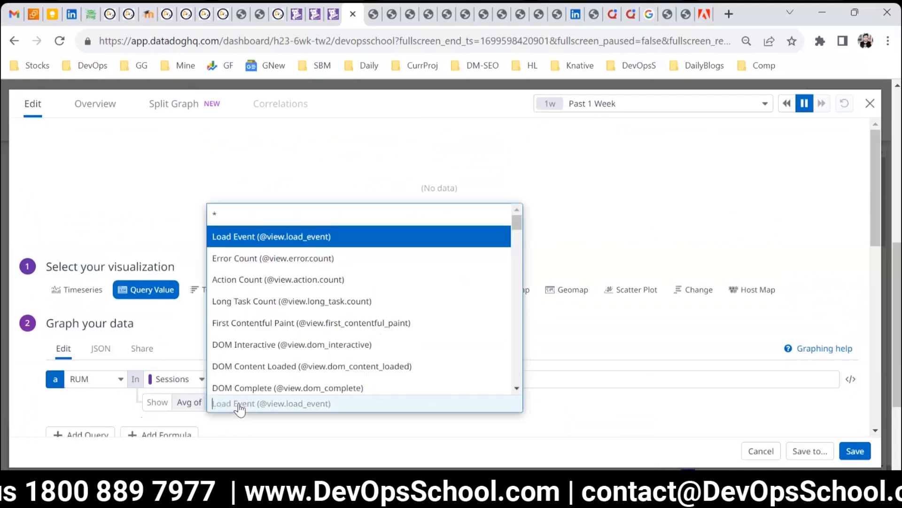
click(284, 221)
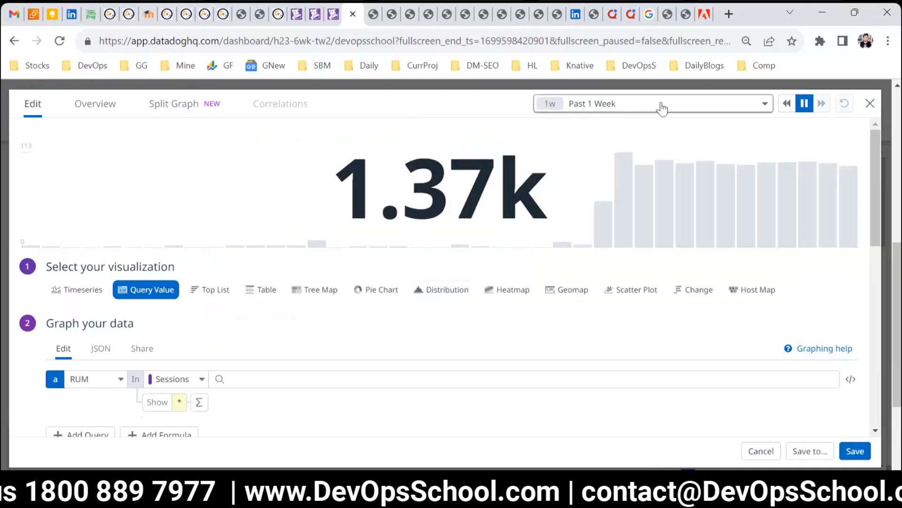
click(854, 454)
scroll(686, 394, down, 2)
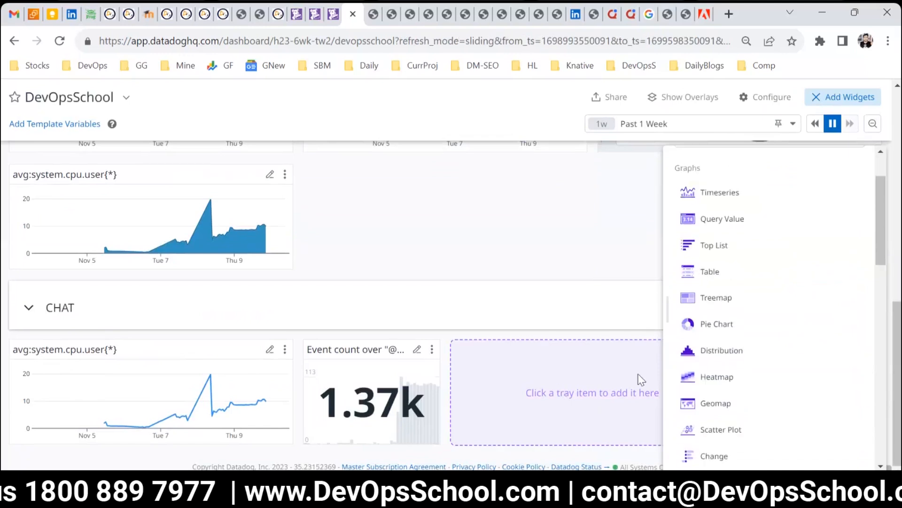
Step: Add a Top List widget to the CHAT group using the Process data source with Total CPU %, and save it
click(715, 245)
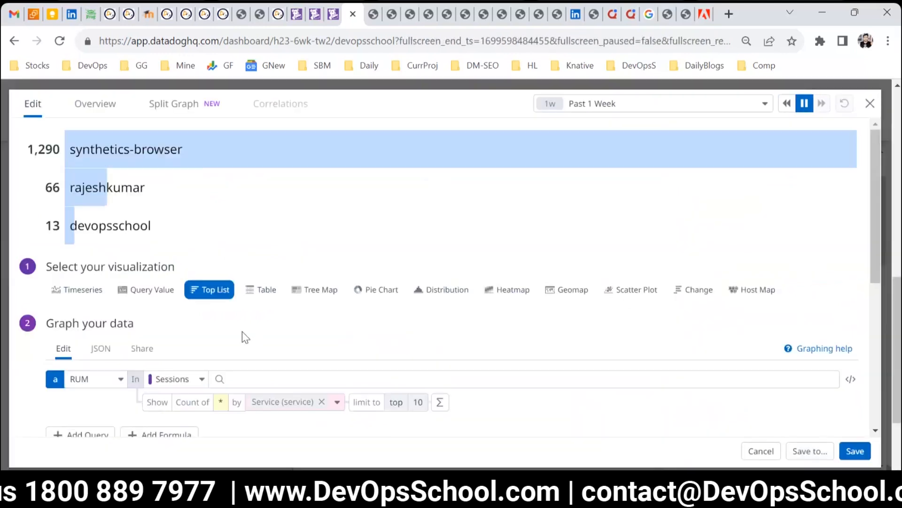
scroll(252, 365, down, 2)
click(101, 279)
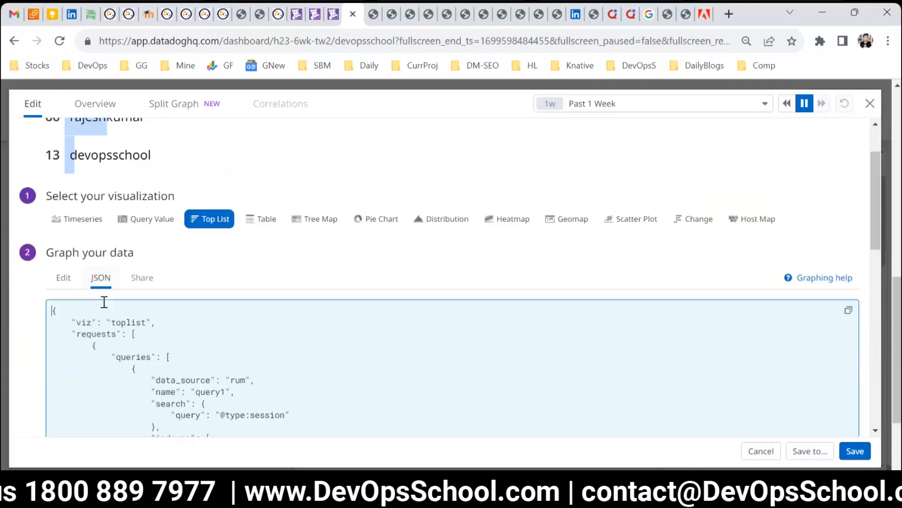
click(71, 280)
click(87, 308)
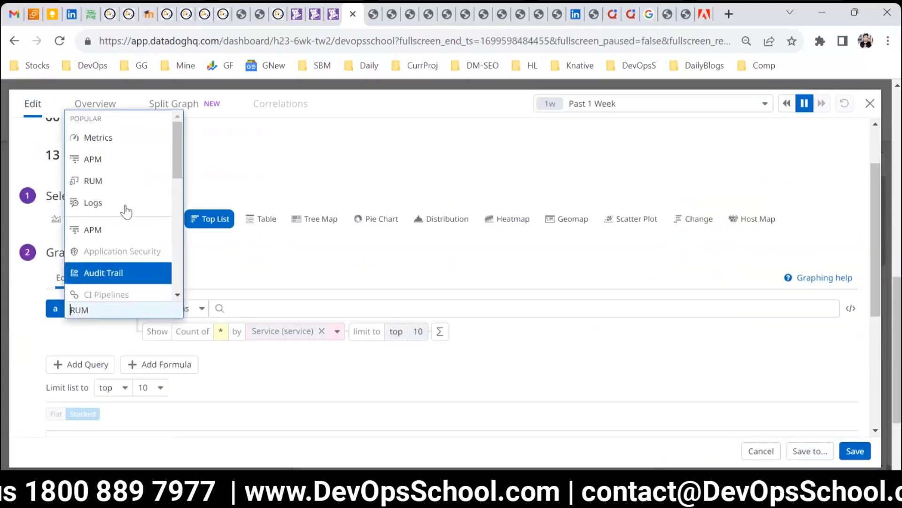
scroll(136, 235, down, 6)
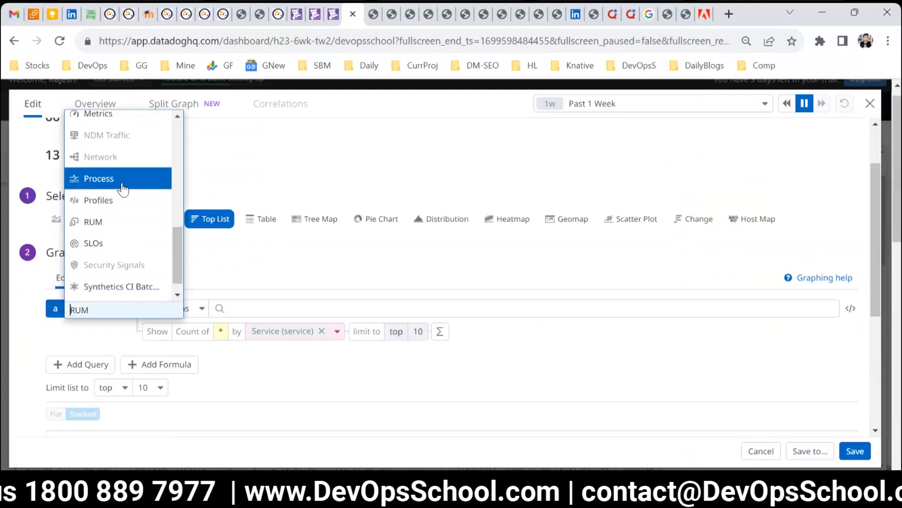
click(121, 187)
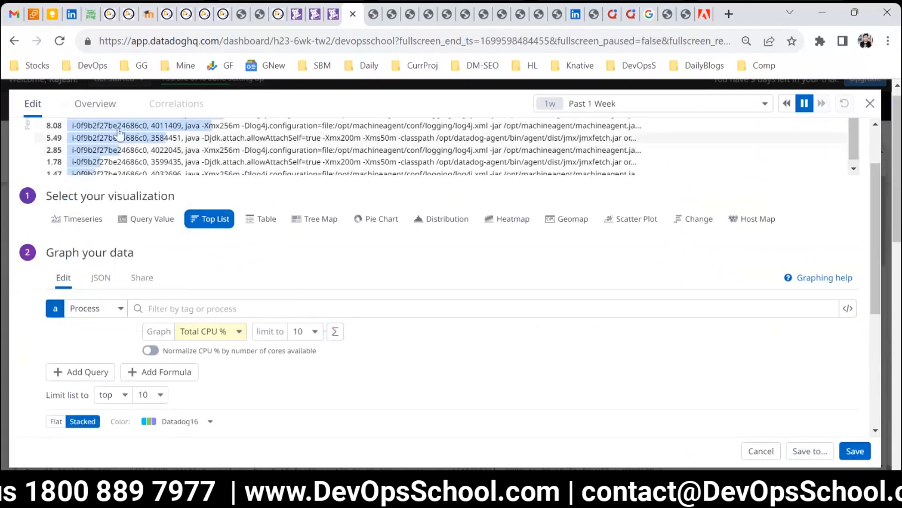
click(854, 451)
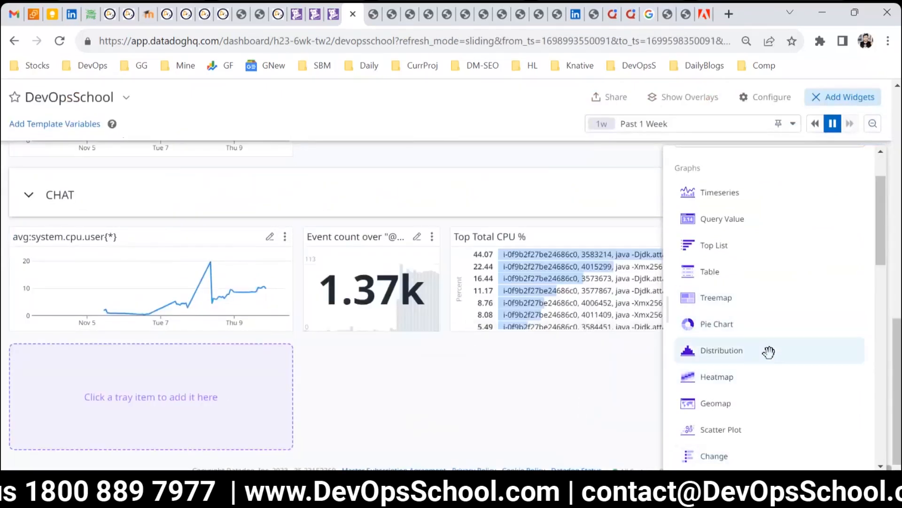
scroll(766, 347, down, 5)
scroll(775, 393, down, 4)
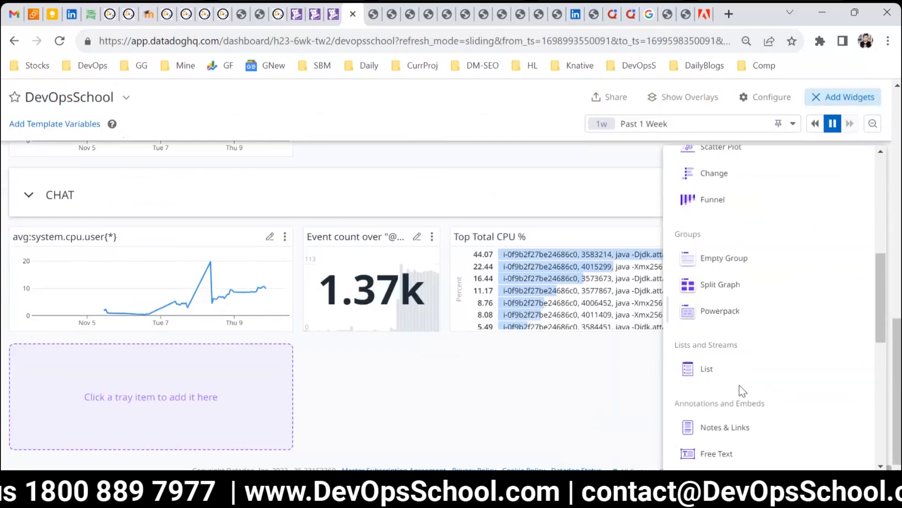
Step: Add a Free Text widget to the CHAT group with the text "Welcome to DevOpsSchool Datadog Session" and save it
click(721, 312)
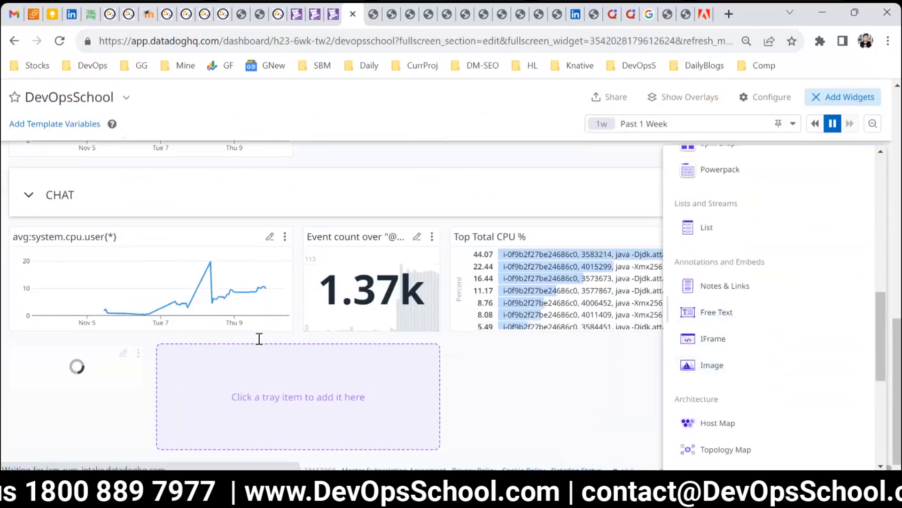
click(330, 352)
text(dsadasdasdsadasdasdad)
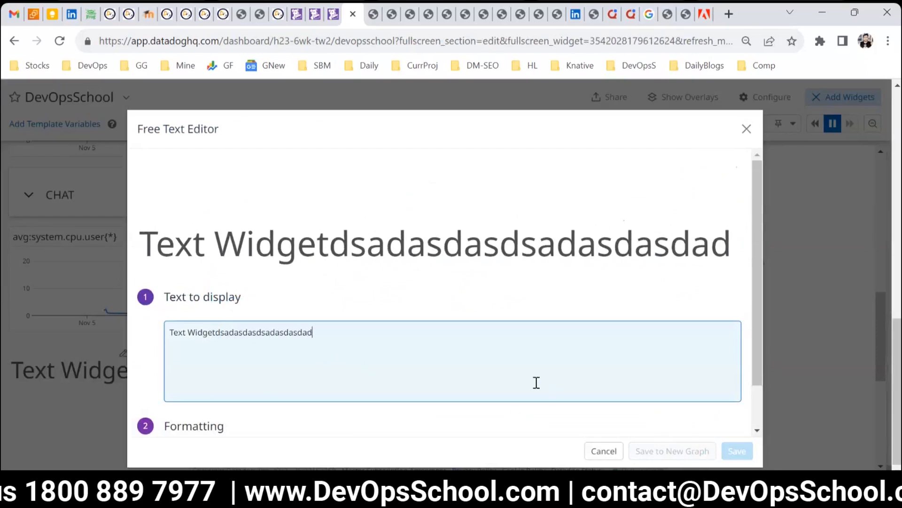
key(ctrl+a)
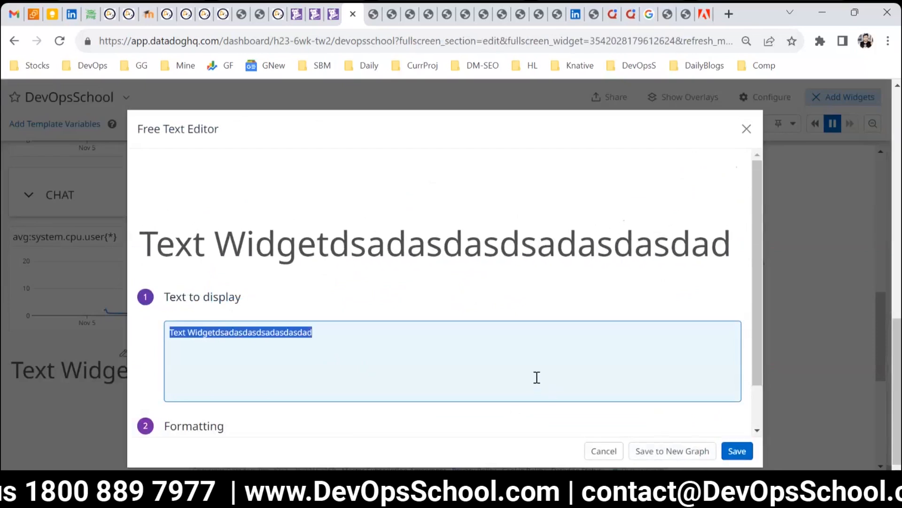
text(Welcome to )
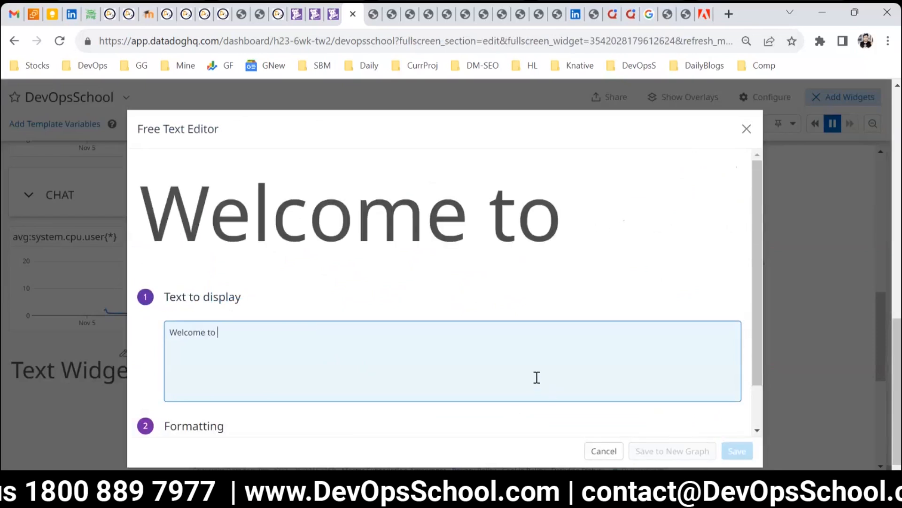
text(DevOpsS)
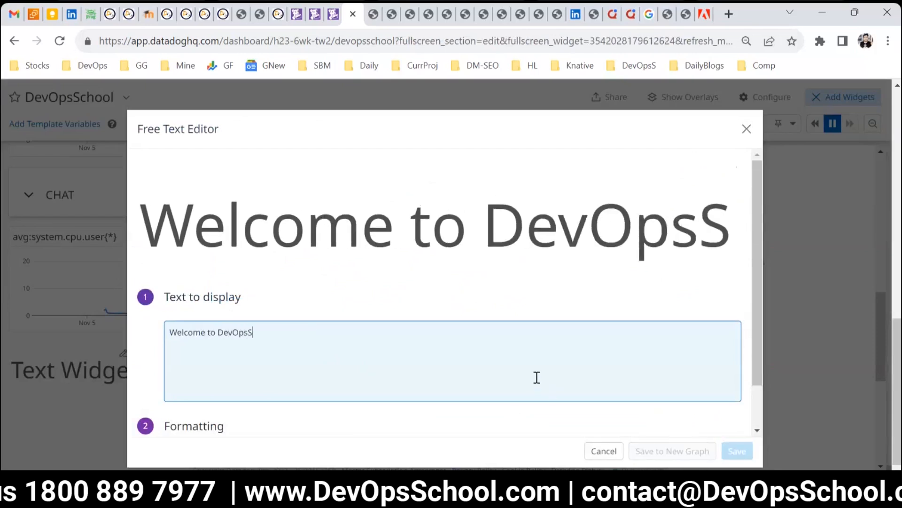
text(chooo)
key(BackSpace)
text(l )
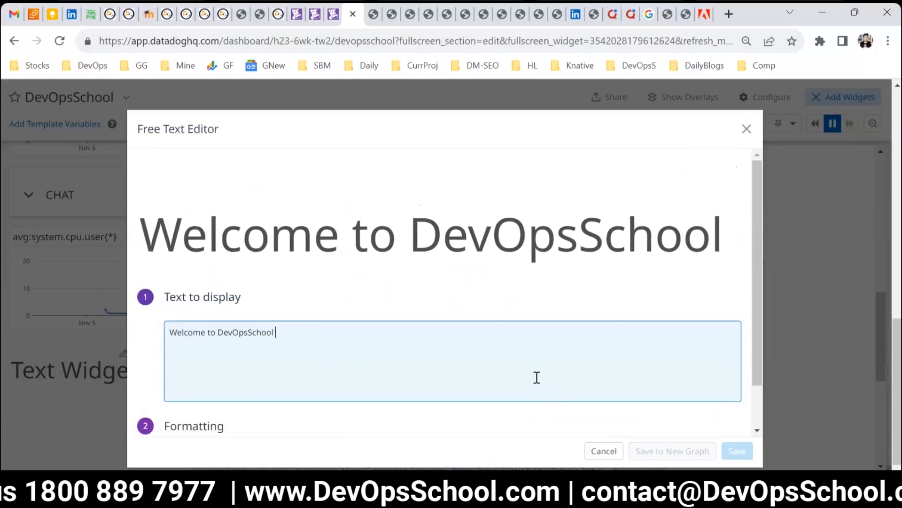
text(Datadog Sr)
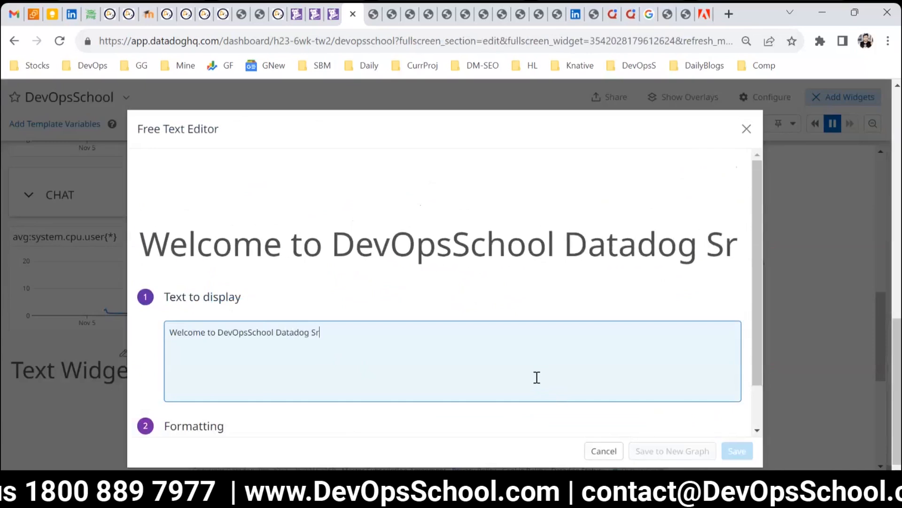
key(BackSpace)
text(essiopon)
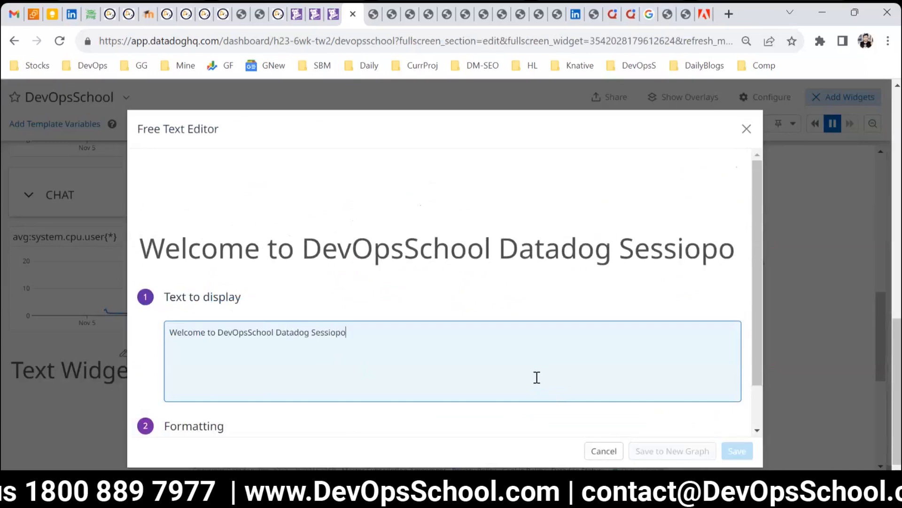
key(BackSpace)
key(BackSpace)
key(BackSpace)
text(mn)
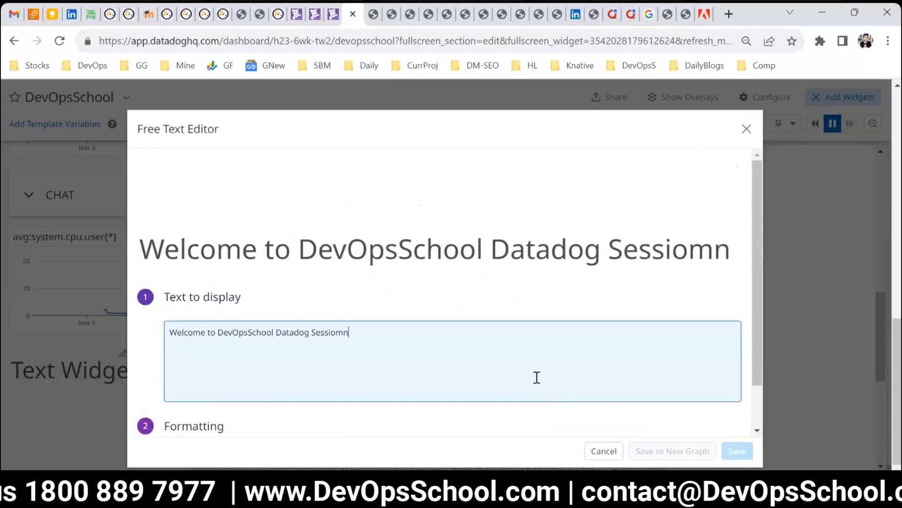
key(BackSpace)
key(BackSpace)
text(n)
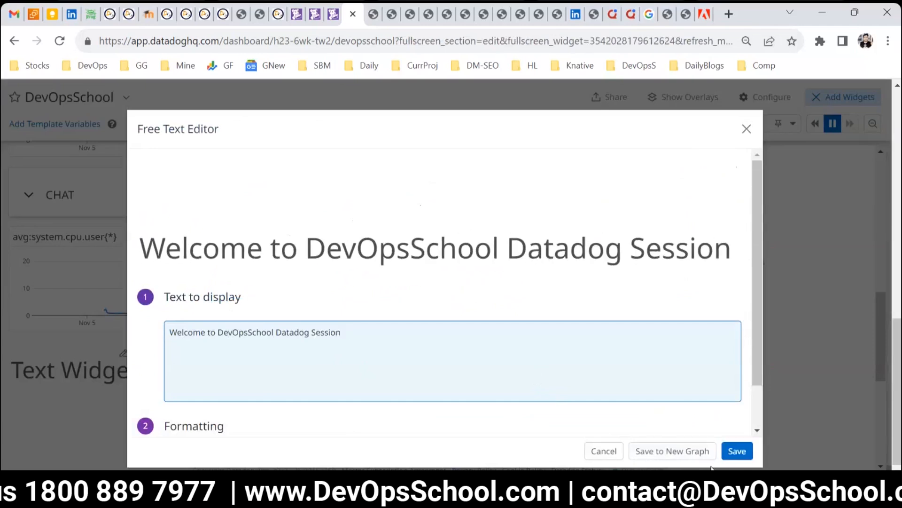
click(738, 452)
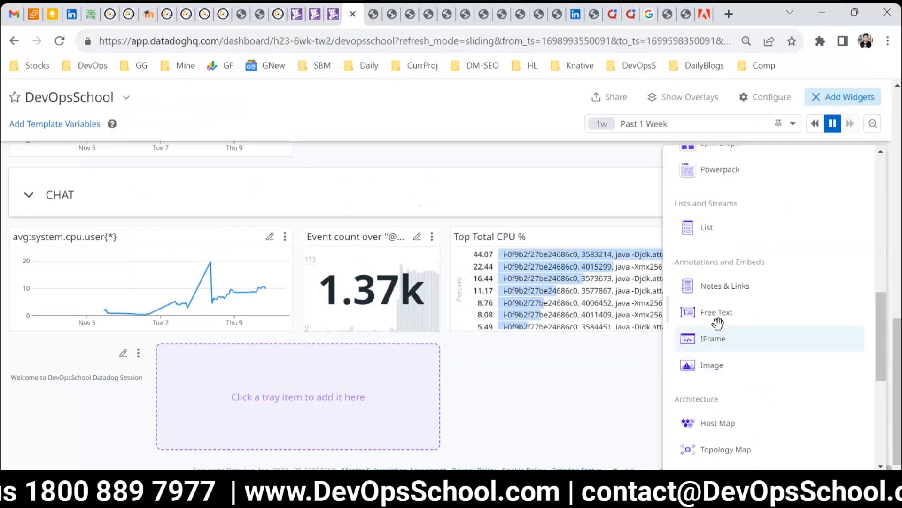
Step: Add an Image widget and cancel its editor without entering an image URL
click(713, 365)
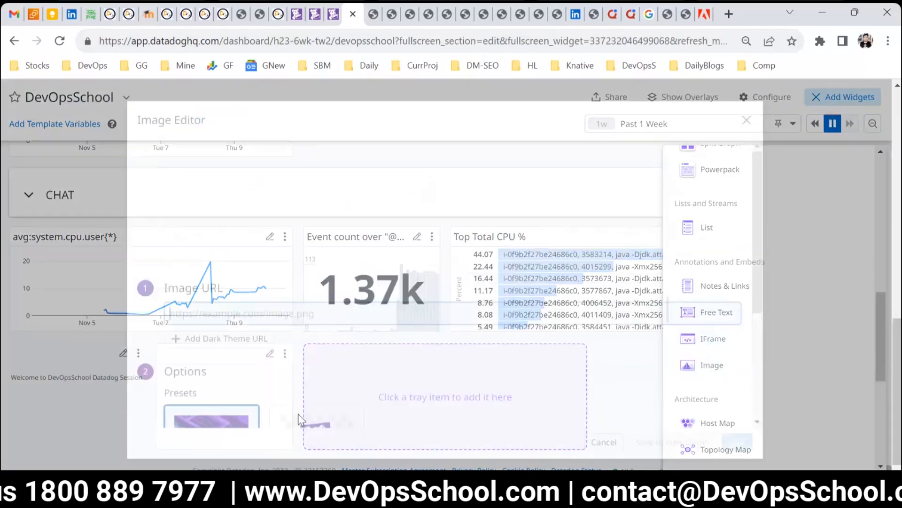
scroll(244, 227, down, 3)
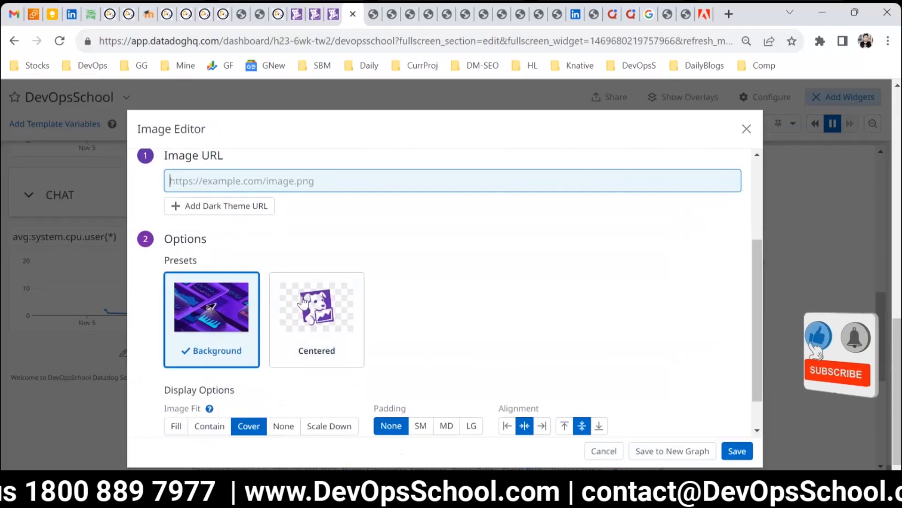
click(604, 450)
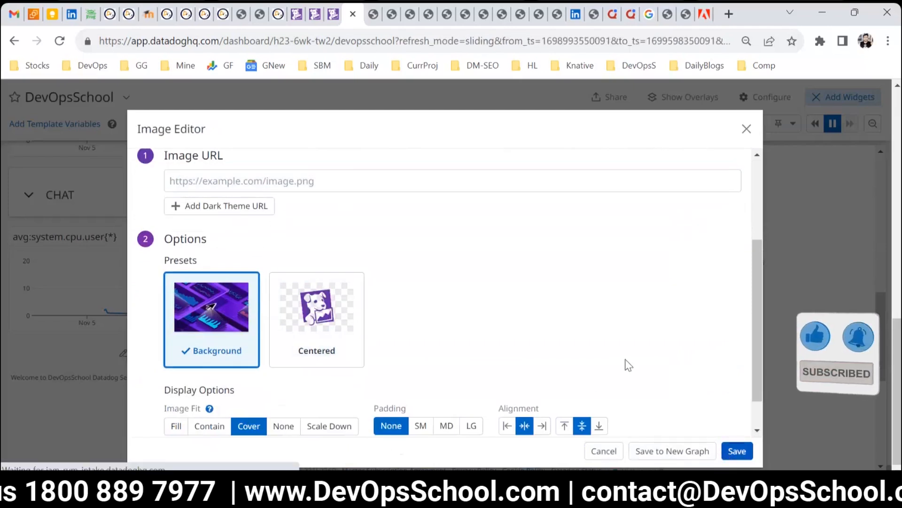
Step: Add an Alert Value widget from the Alerting section, selecting the DISK FREE monitor
scroll(552, 393, down, 1)
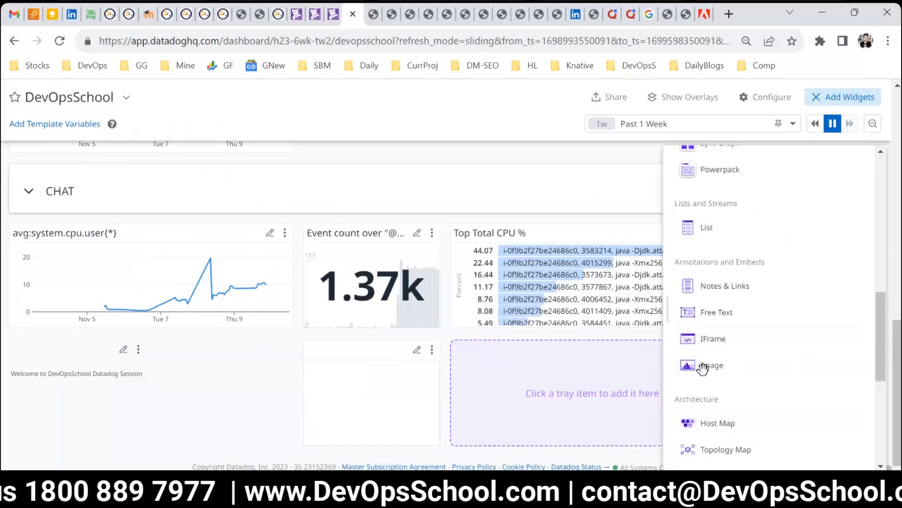
scroll(794, 323, down, 3)
scroll(841, 371, down, 3)
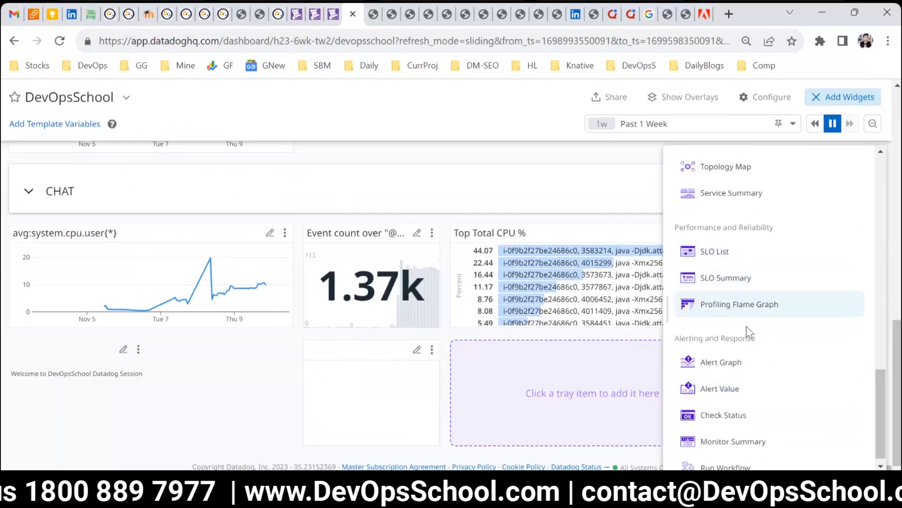
scroll(762, 385, down, 1)
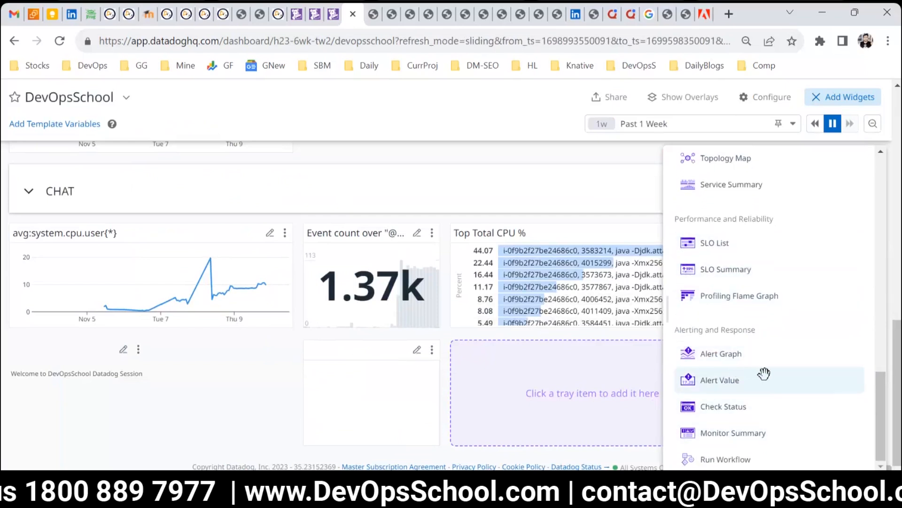
click(725, 383)
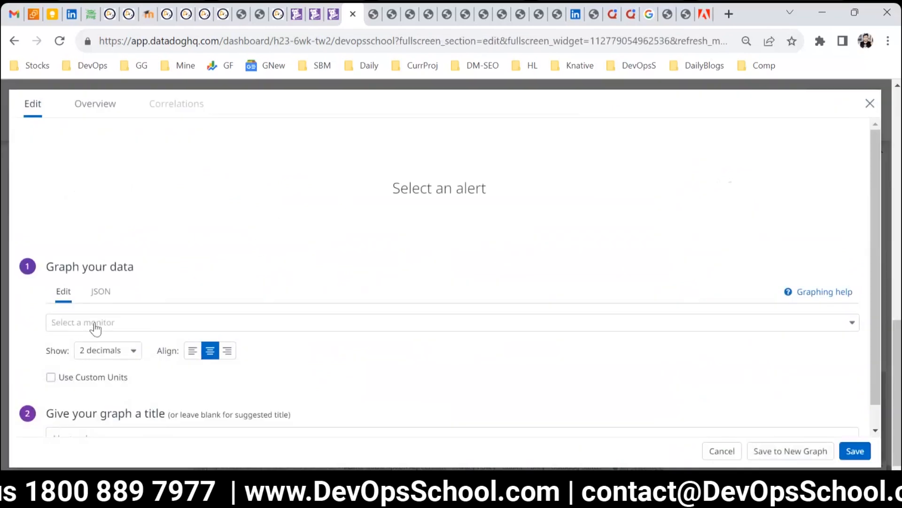
click(94, 325)
click(94, 362)
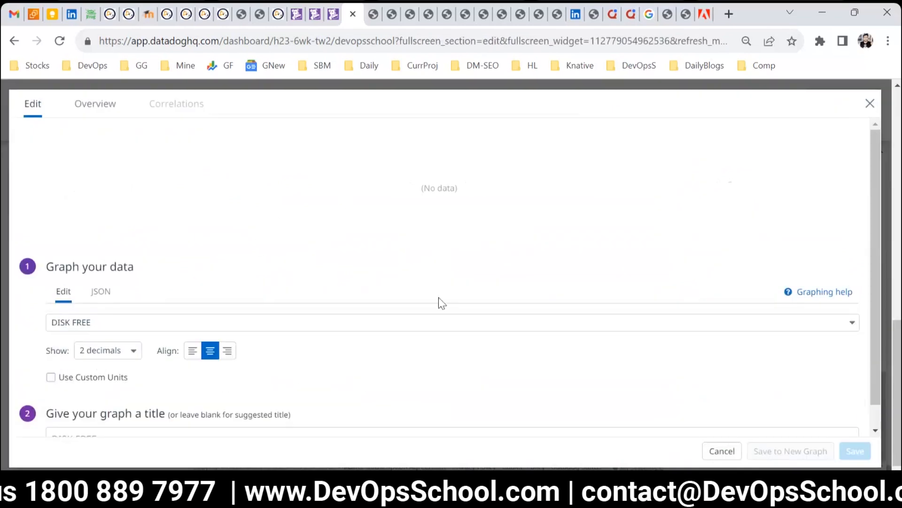
Step: Switch the monitor to "Service devopsschool has an abnormal change in errors on env:prod", save the widget and close the widget tray
click(92, 323)
click(82, 364)
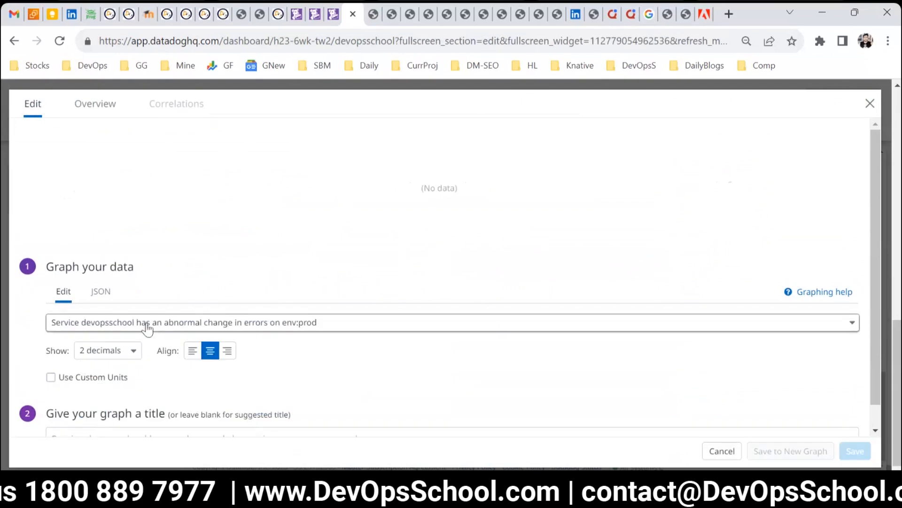
click(114, 321)
click(94, 383)
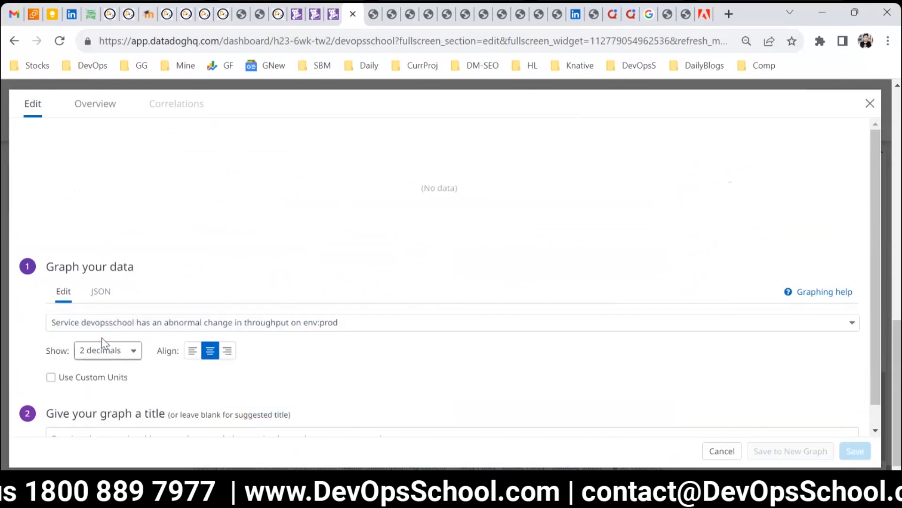
click(96, 325)
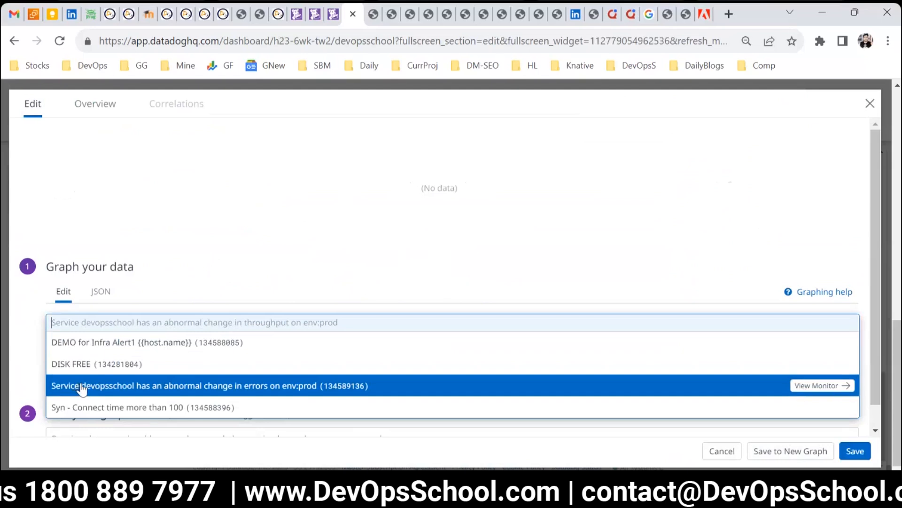
click(82, 389)
click(112, 351)
click(22, 368)
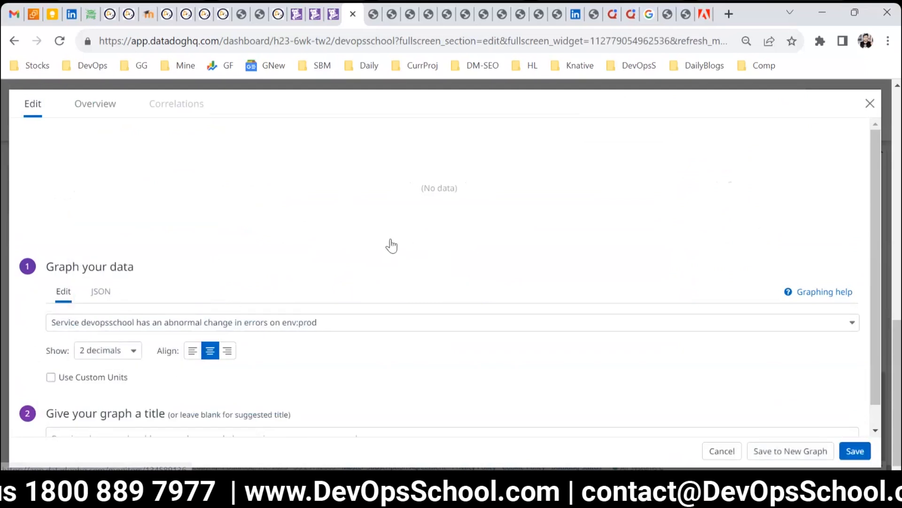
click(855, 451)
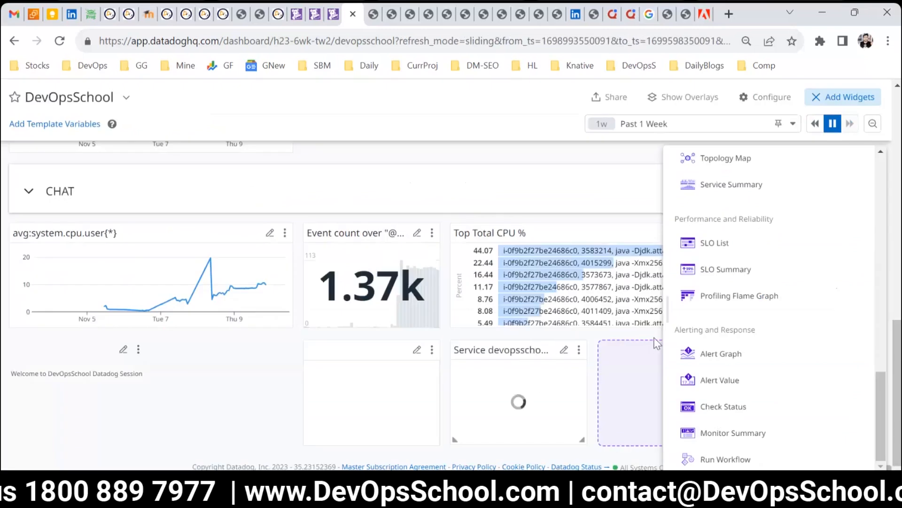
click(627, 168)
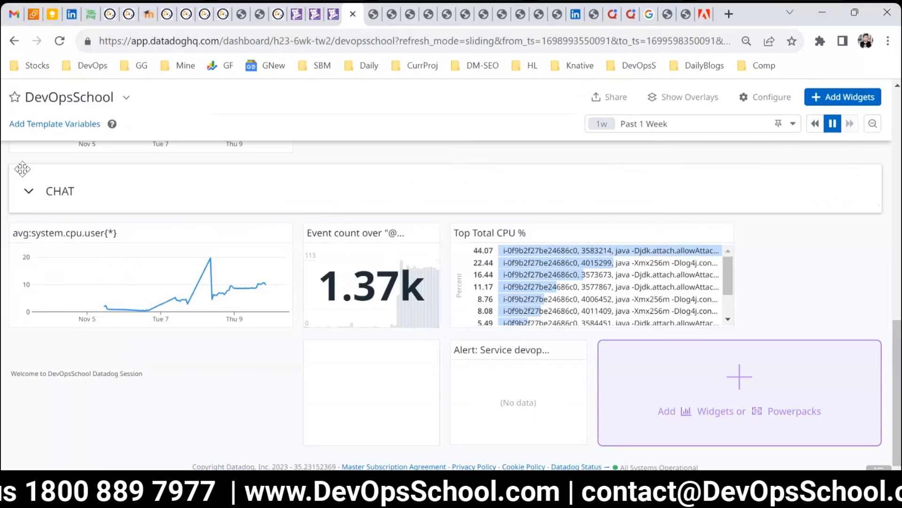
Step: Switch to the other Datadog tab and open the Dashboard List
click(315, 15)
click(234, 369)
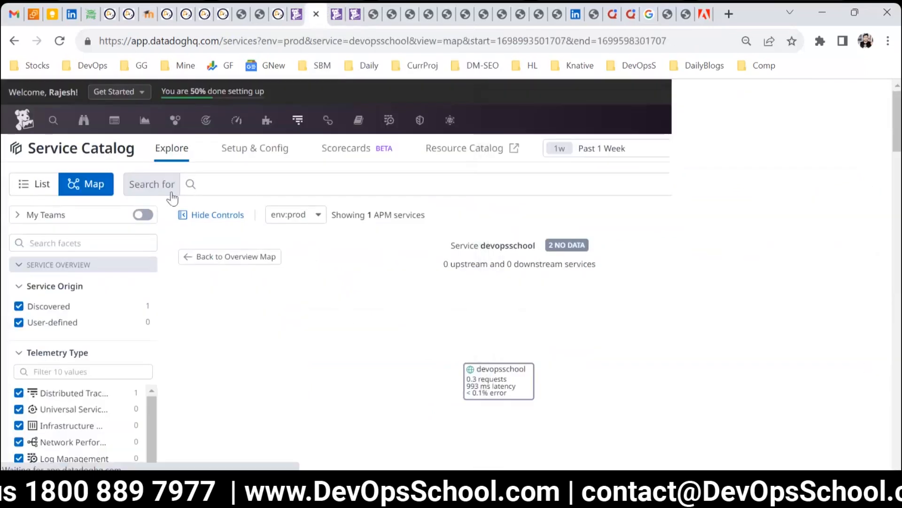
mouse_move(144, 123)
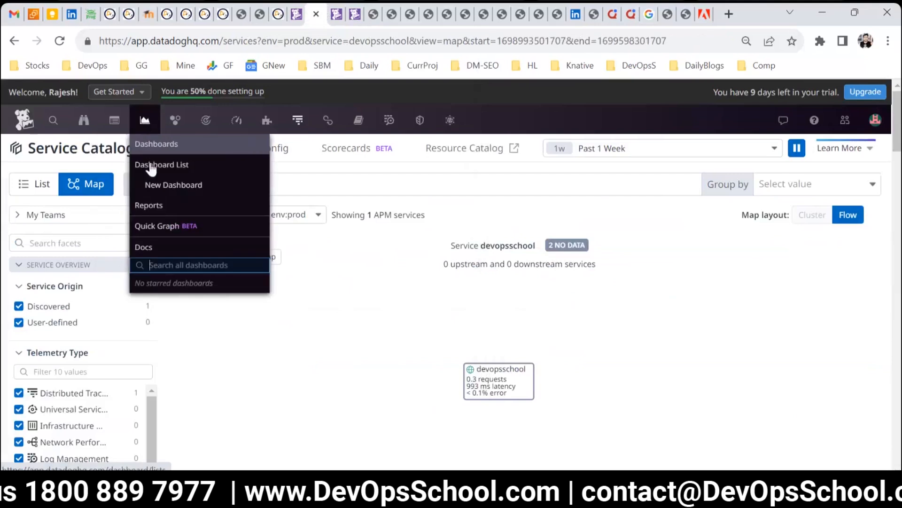
click(151, 165)
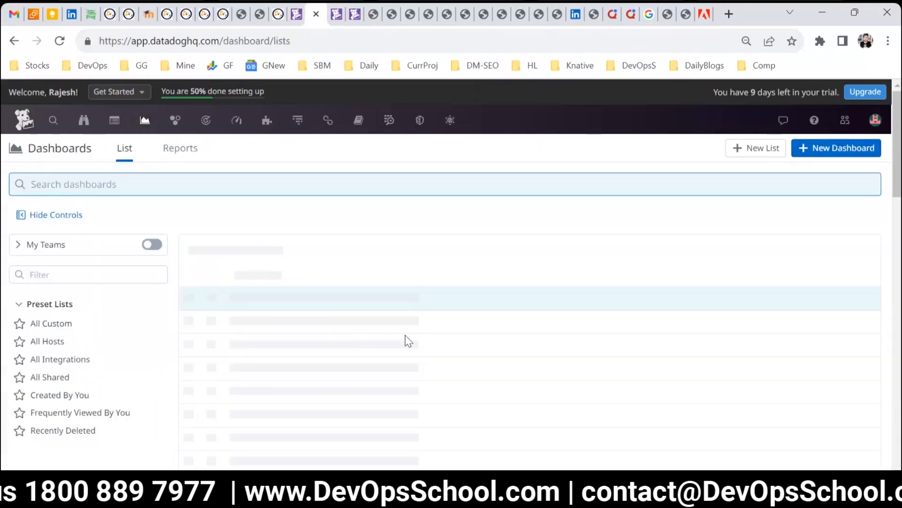
Step: Open the Docker - Overview dashboard from the dashboard list
scroll(358, 329, down, 3)
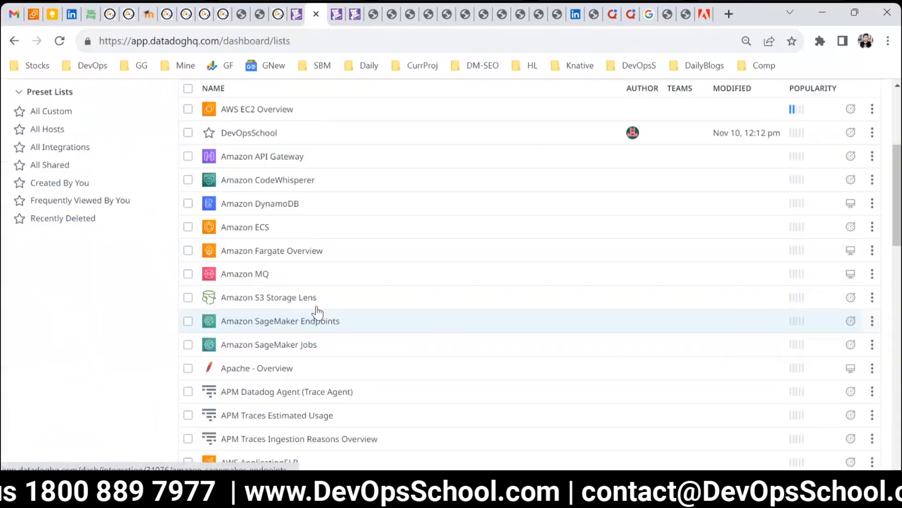
scroll(292, 309, down, 1)
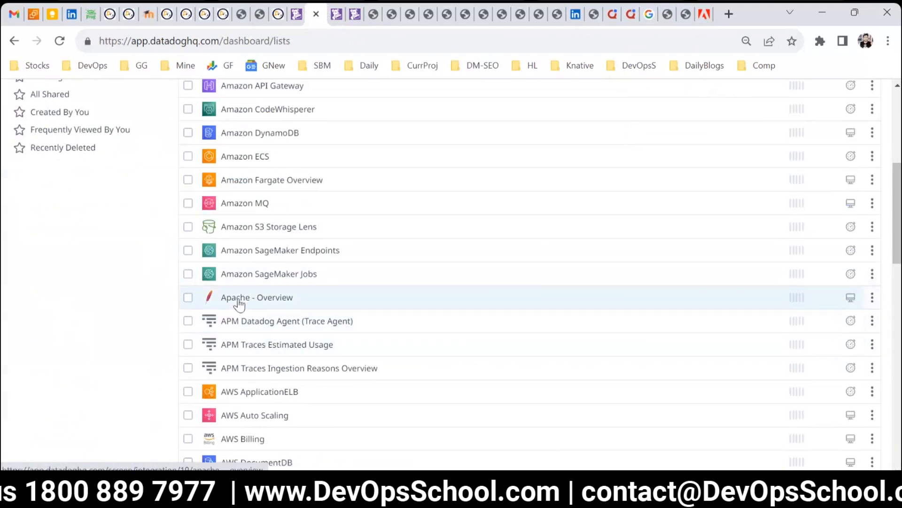
scroll(235, 301, down, 3)
scroll(386, 399, down, 3)
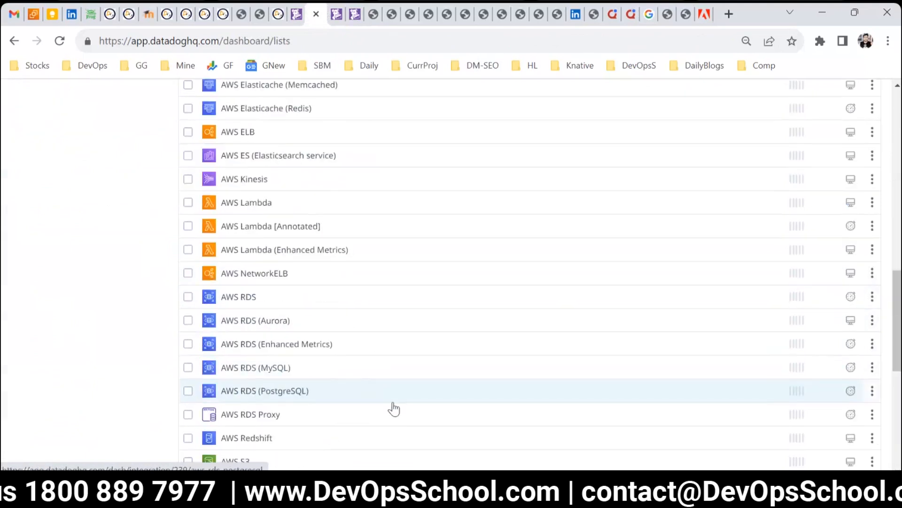
scroll(399, 412, down, 3)
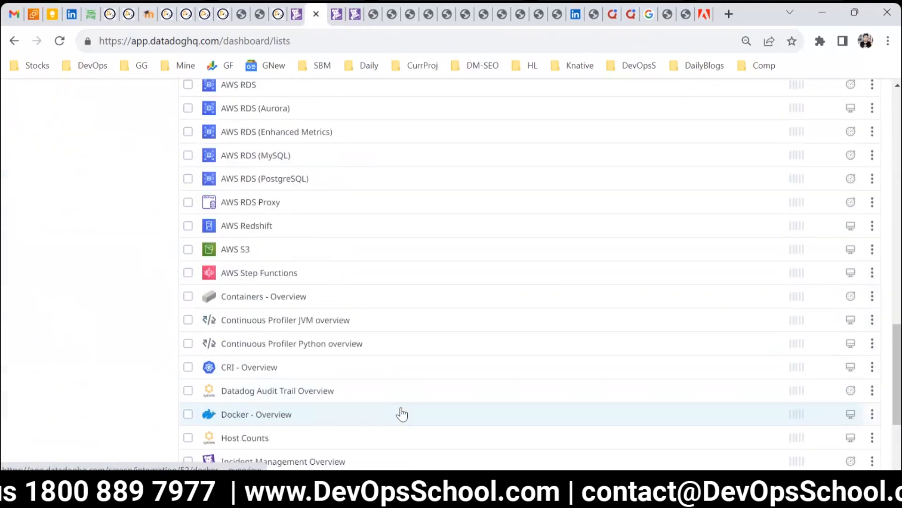
scroll(401, 414, down, 3)
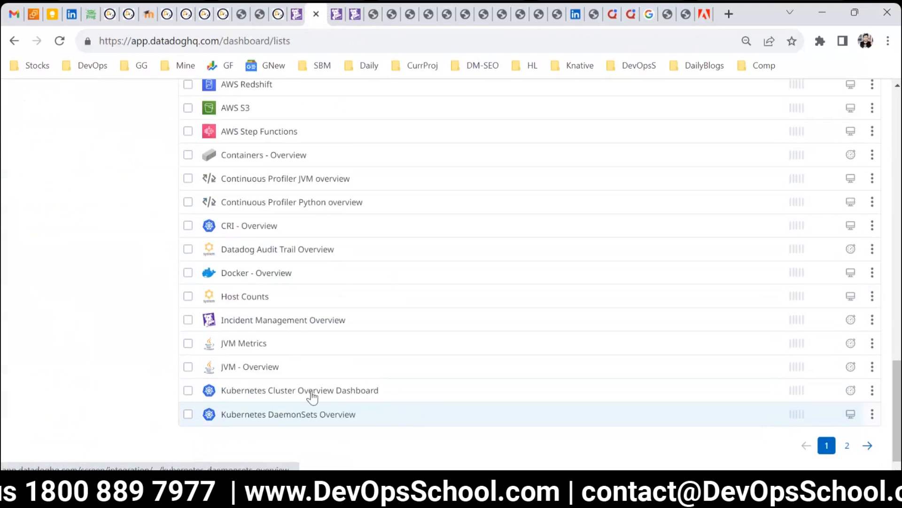
click(257, 277)
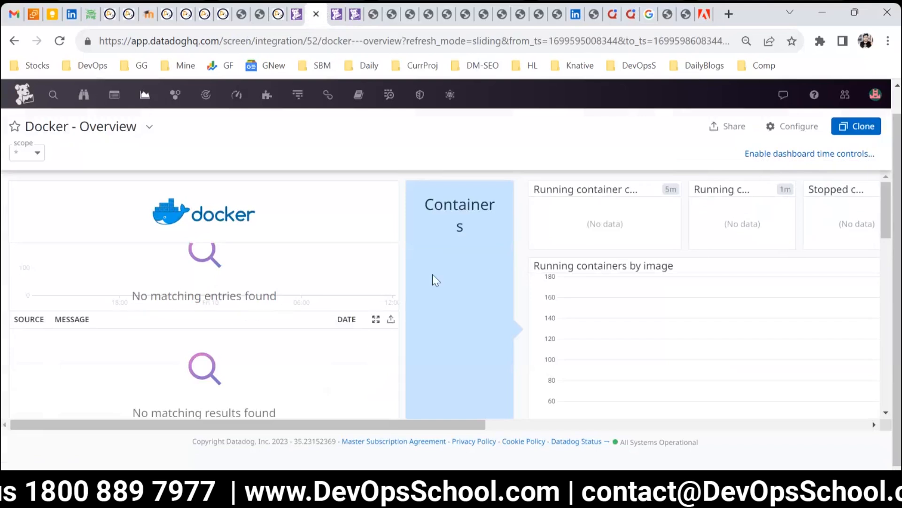
scroll(454, 282, down, 2)
scroll(454, 261, up, 1)
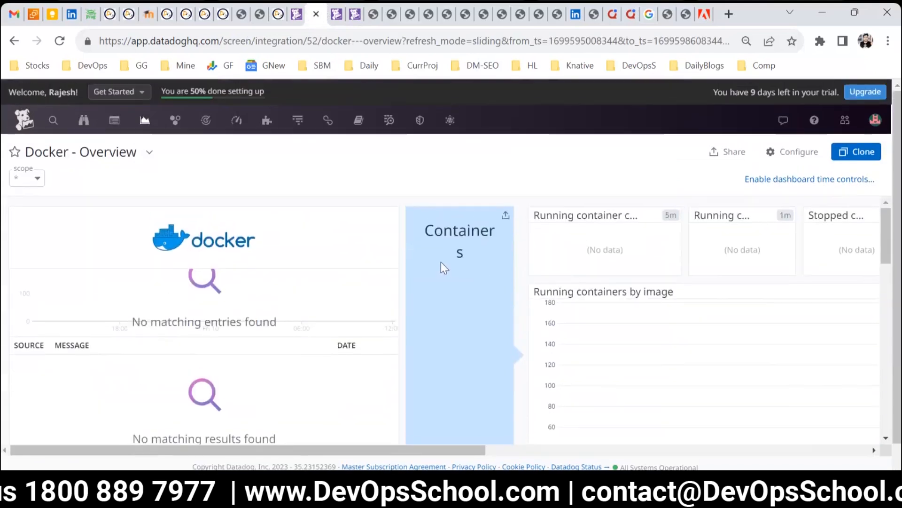
Step: Copy the "Running containers by image" widget from the Docker - Overview dashboard
scroll(443, 277, down, 3)
key(ctrl+minus)
key(ctrl+minus)
key(ctrl+minus)
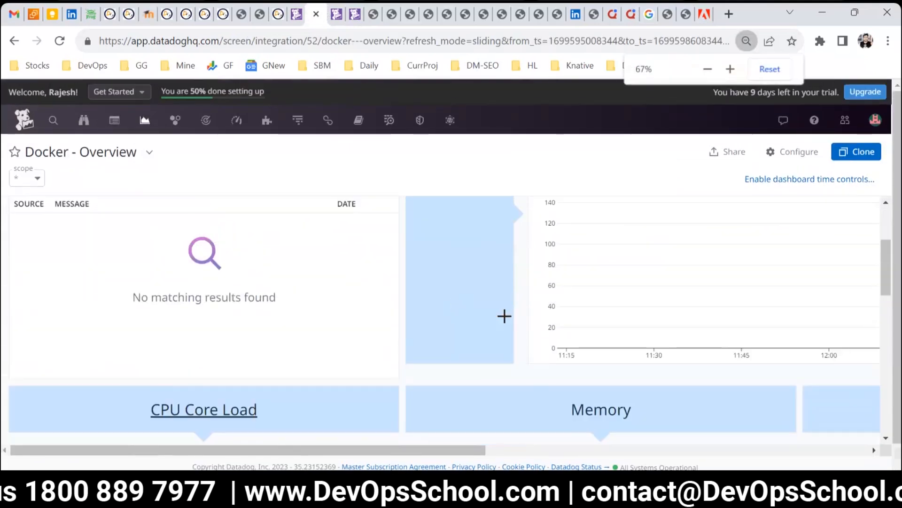
scroll(576, 324, up, 2)
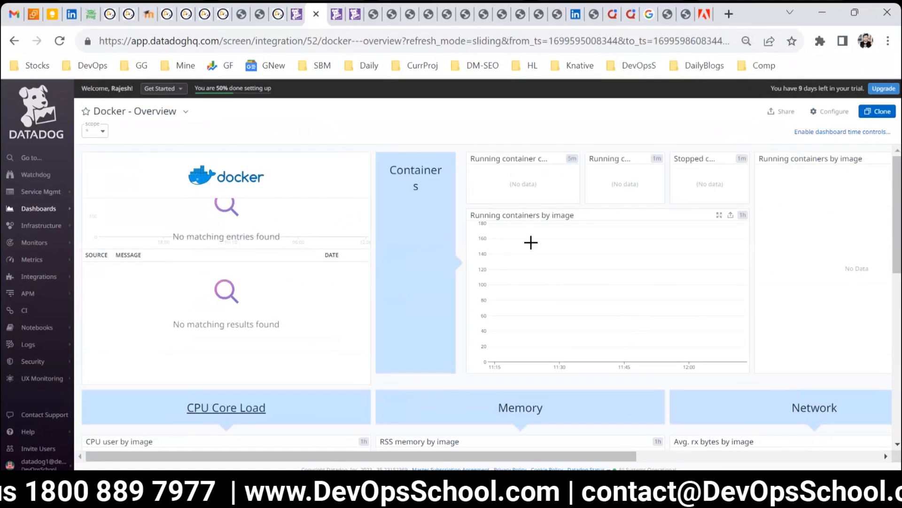
click(732, 219)
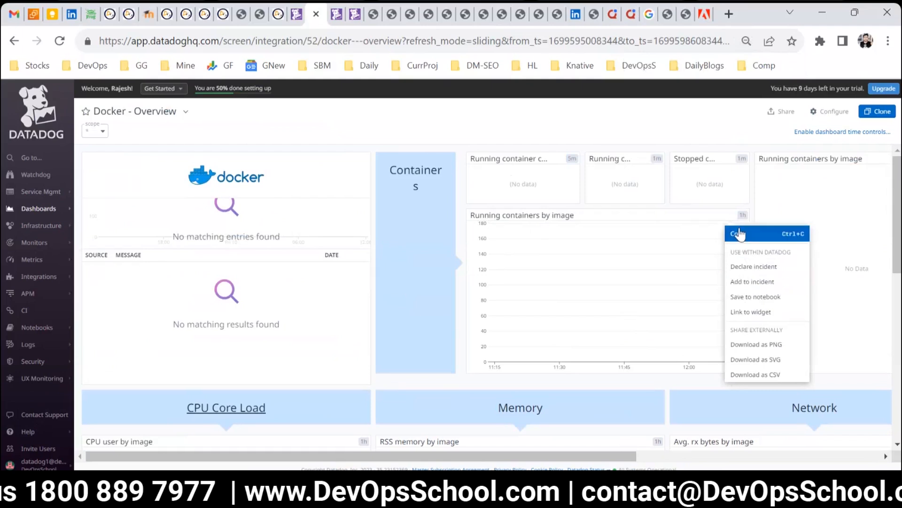
click(739, 233)
Step: Paste the copied widget twice into the DevOpsSchool dashboard
click(355, 14)
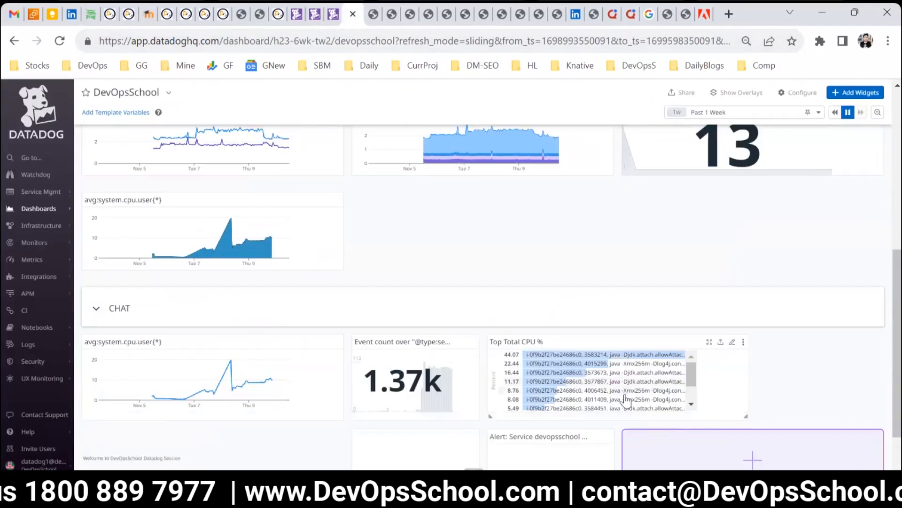
scroll(700, 329, down, 2)
click(710, 407)
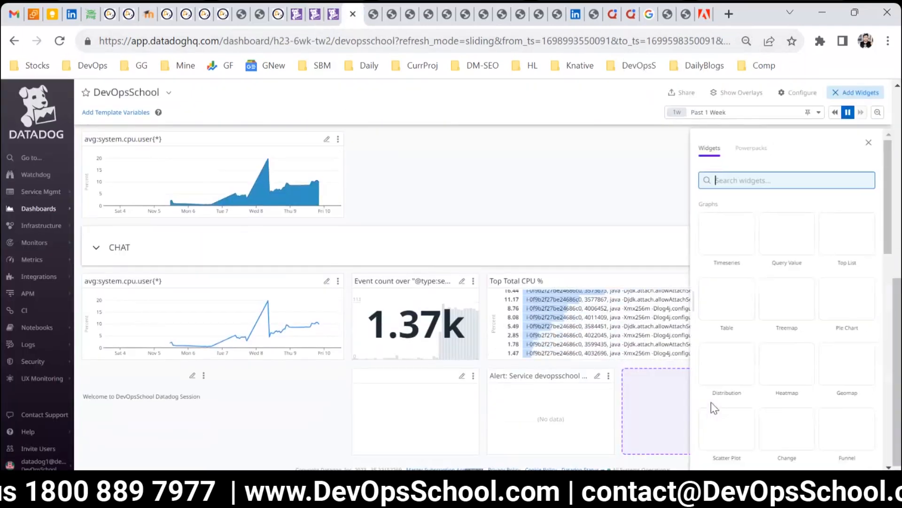
key(ctrl+v)
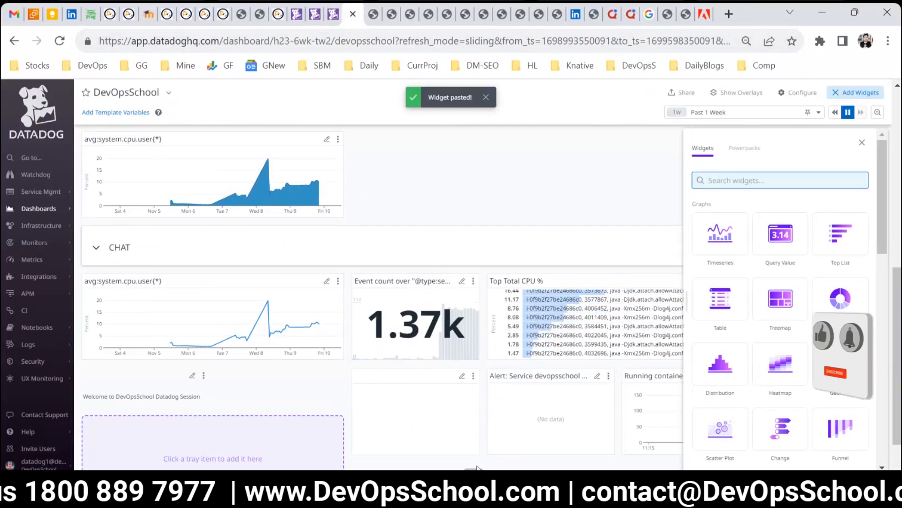
click(501, 465)
key(ctrl+v)
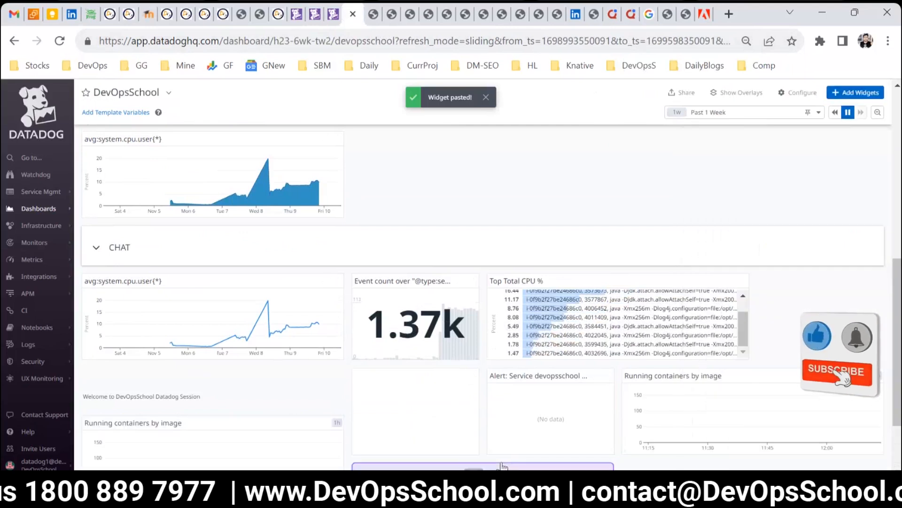
scroll(171, 365, down, 2)
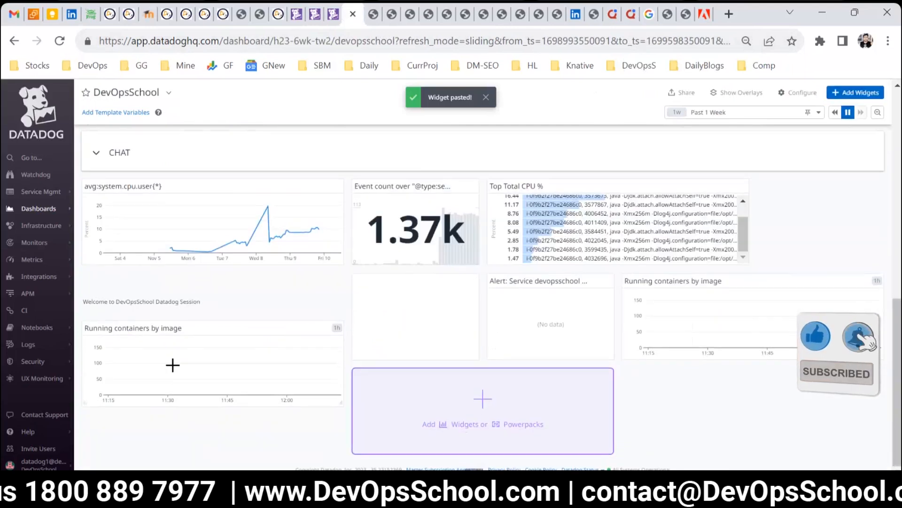
Step: Set the DevOpsSchool dashboard's time frame to Past 1 Week
click(819, 111)
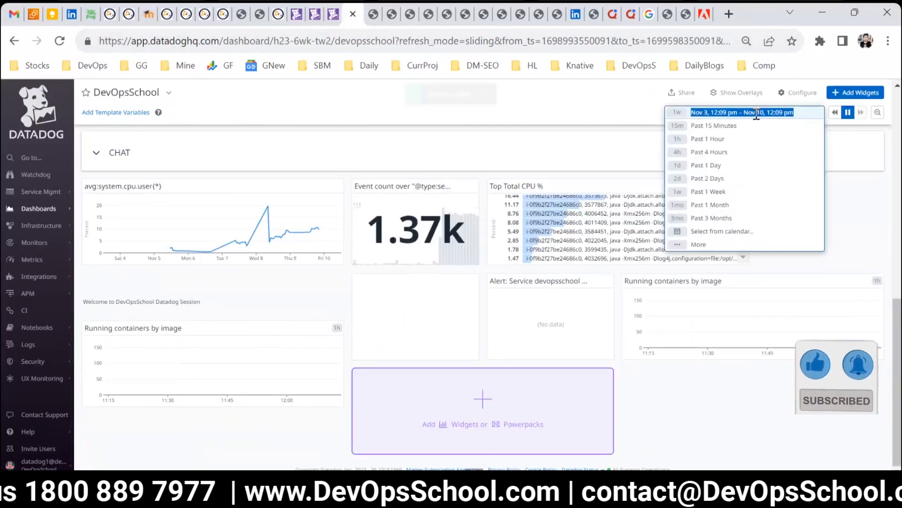
click(715, 191)
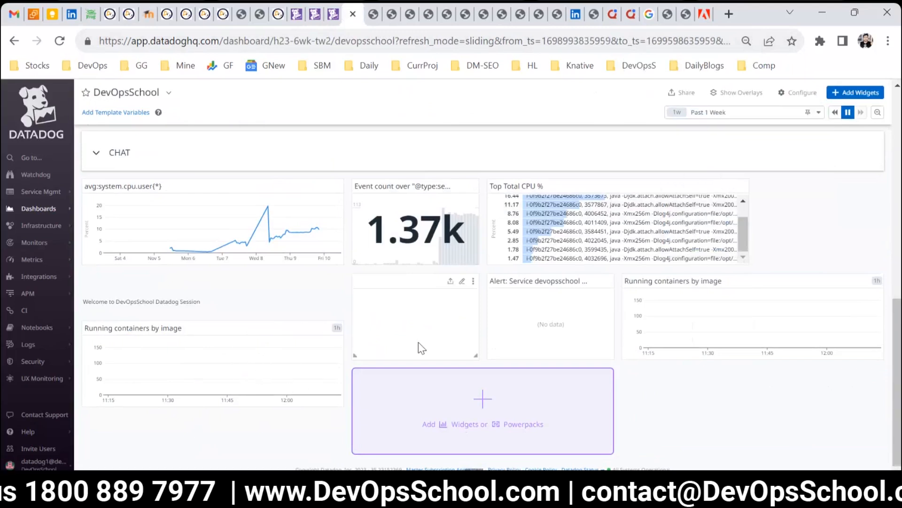
scroll(288, 400, up, 10)
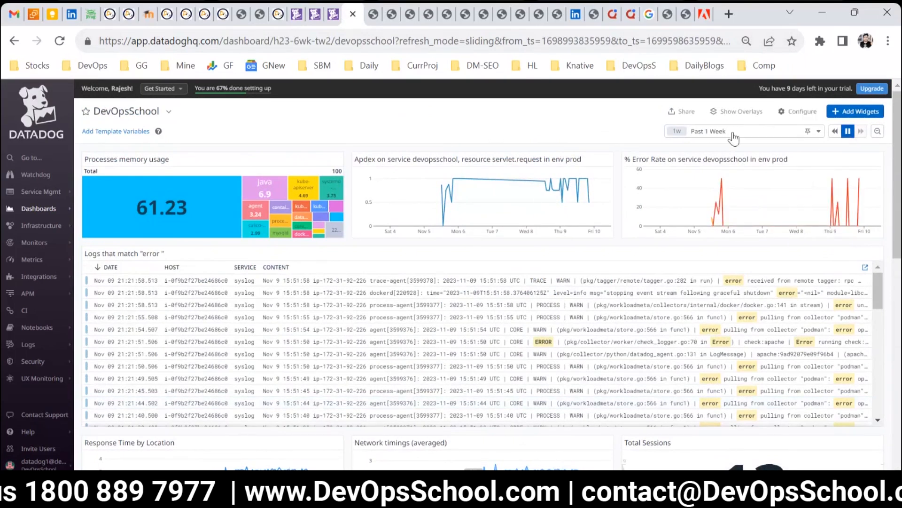
Step: Generate a public URL for the dashboard, open it to Anyone with a link (public), and copy the link
click(679, 113)
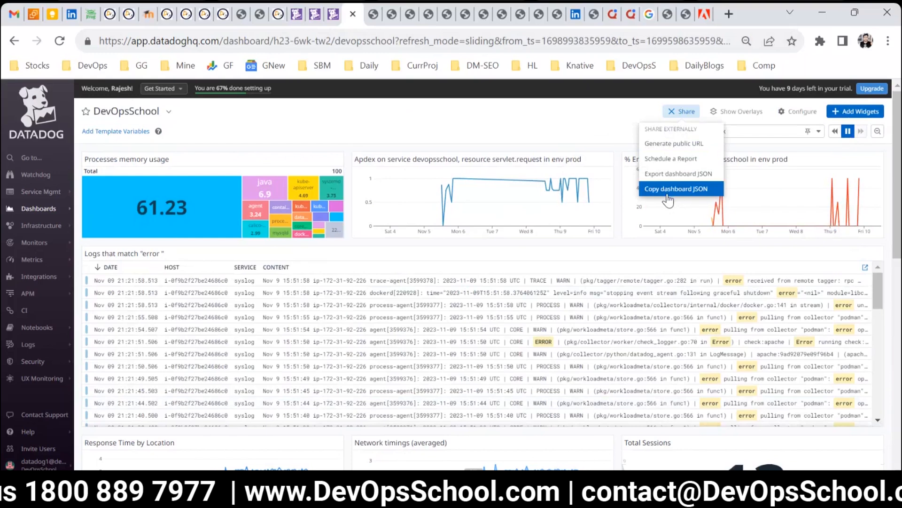
click(667, 144)
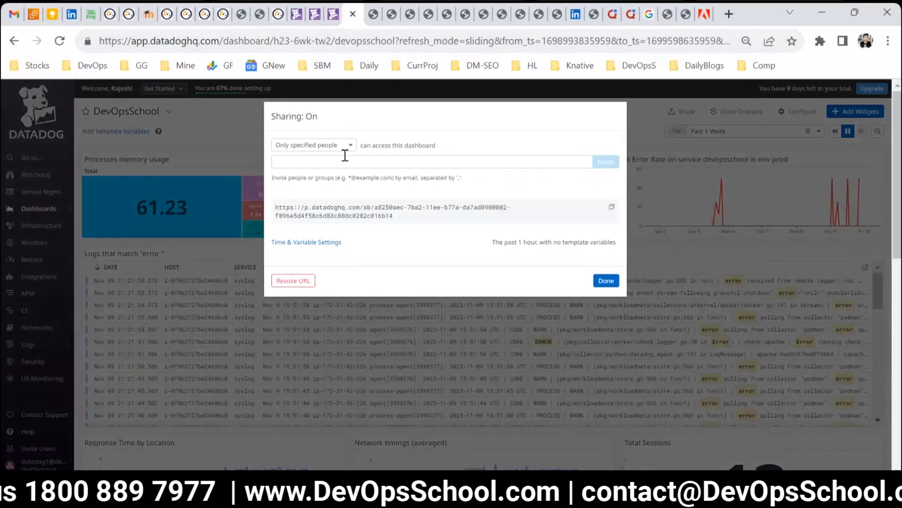
click(333, 145)
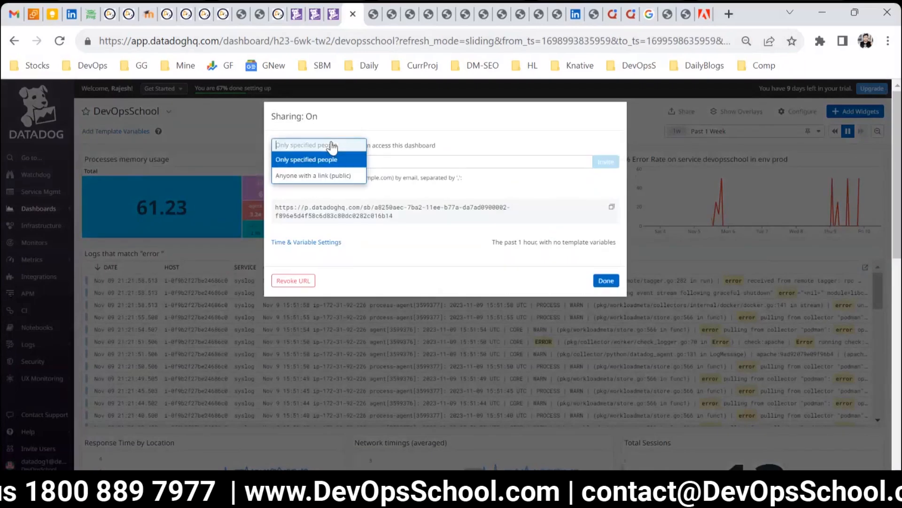
click(320, 176)
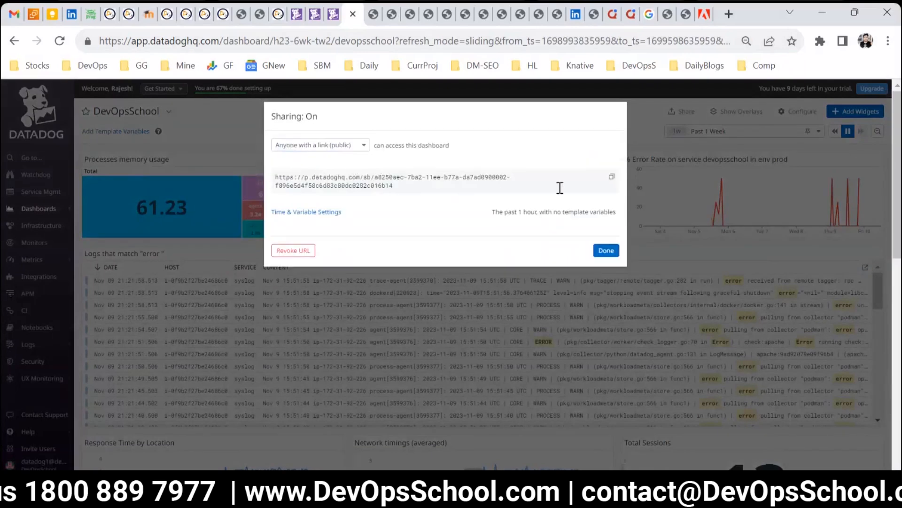
click(611, 179)
Step: Open the copied public dashboard link in another browser tab
click(391, 14)
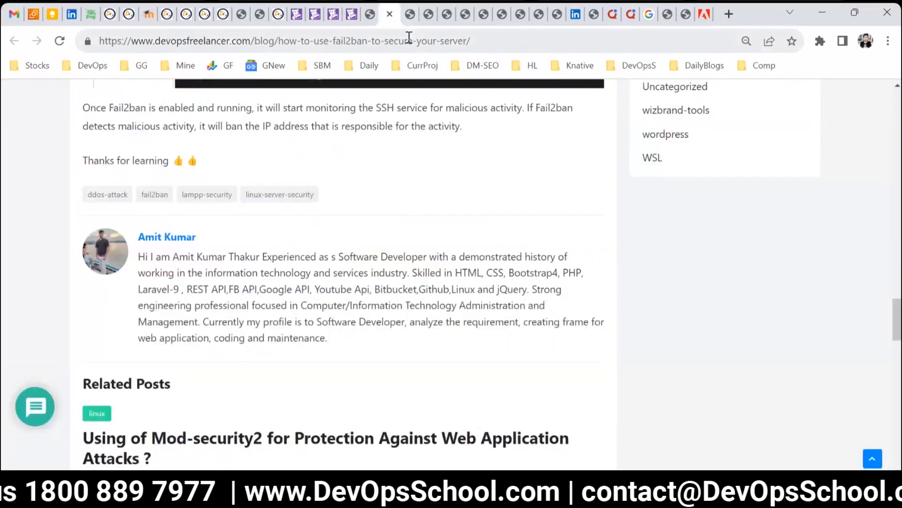
click(408, 41)
key(ctrl+v)
key(Return)
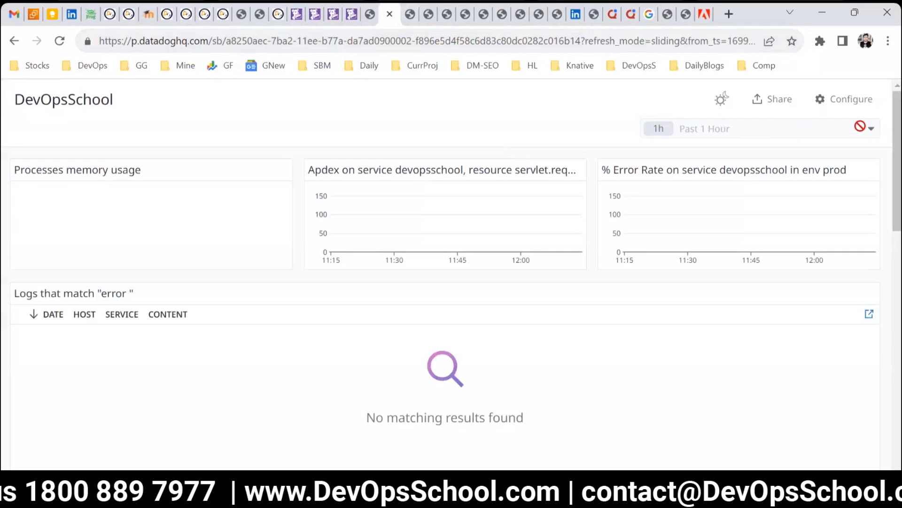
Step: Set the public board's default time frame to Past 1 Week in Time & Variable Settings
click(351, 14)
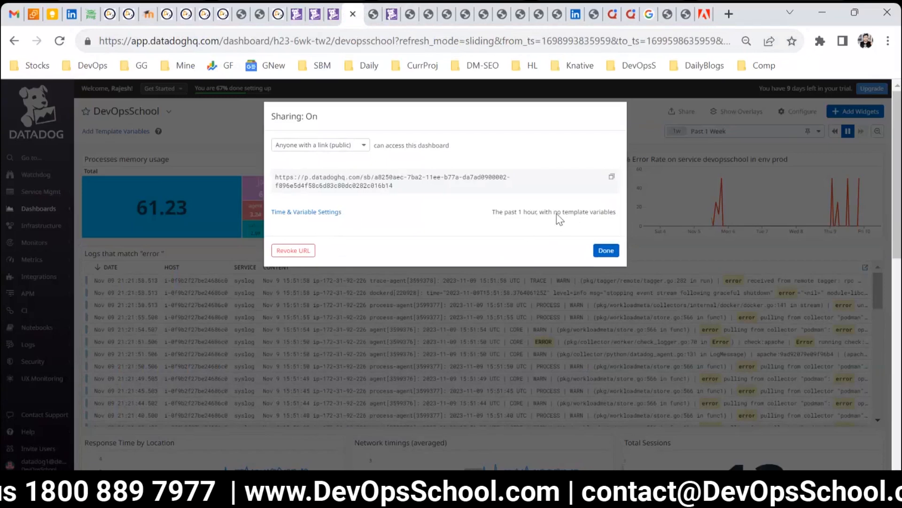
click(301, 212)
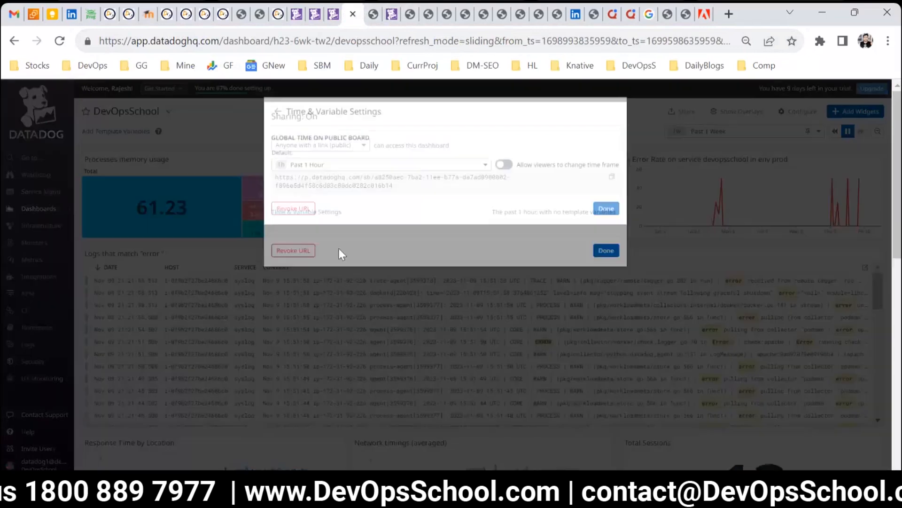
click(402, 170)
click(321, 281)
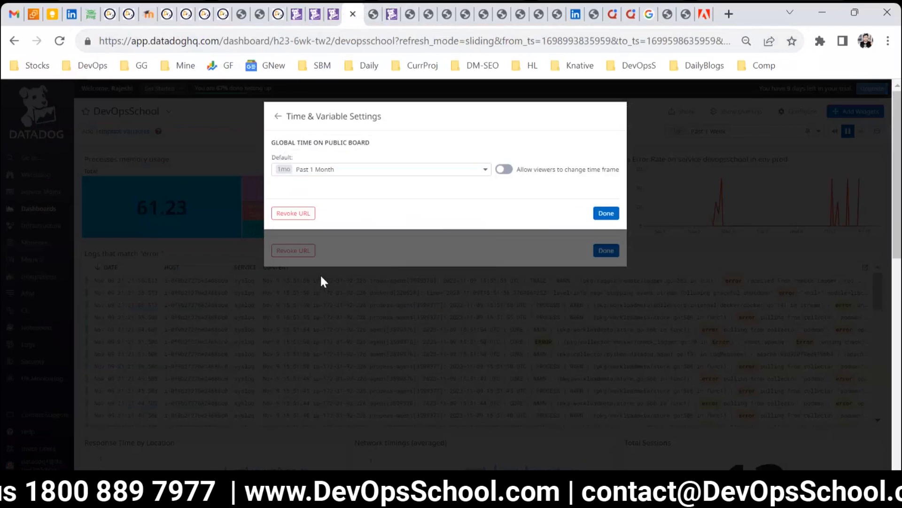
click(322, 169)
click(322, 264)
click(605, 213)
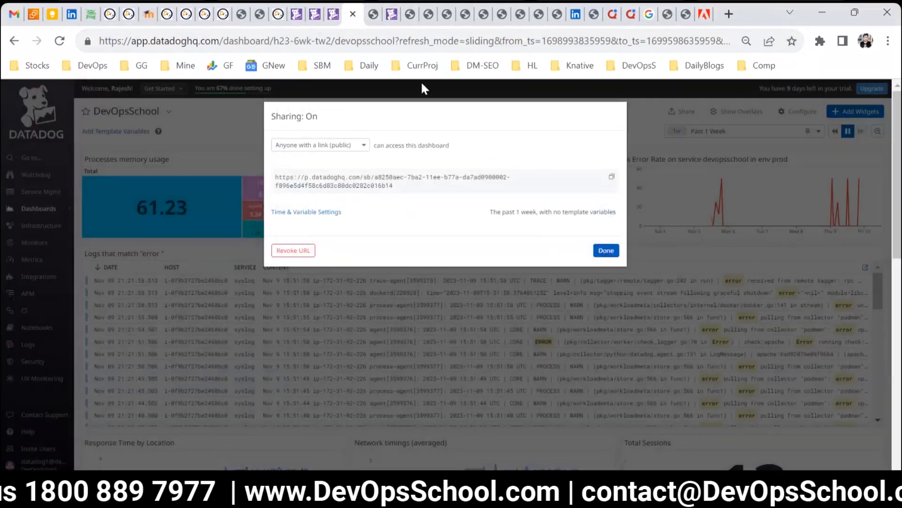
Step: Reload the public dashboard in the other browser tab
click(422, 84)
click(373, 14)
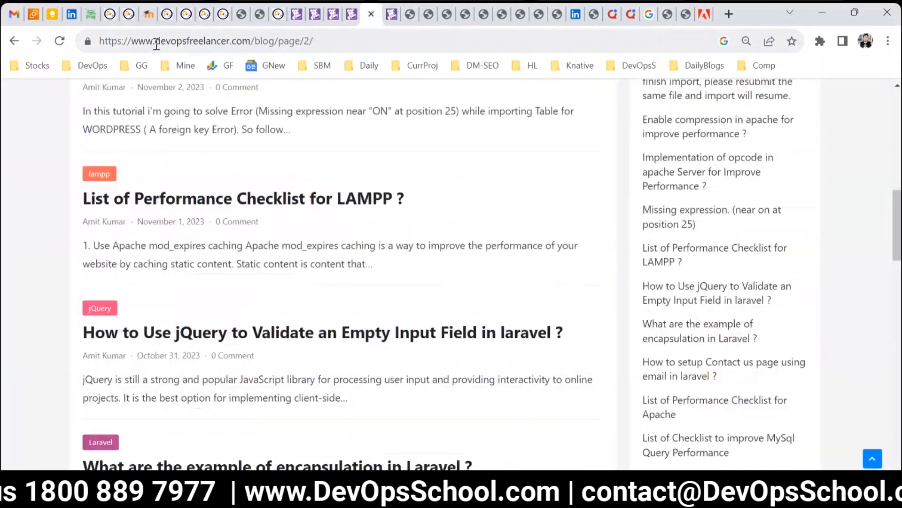
click(408, 13)
click(390, 14)
click(61, 43)
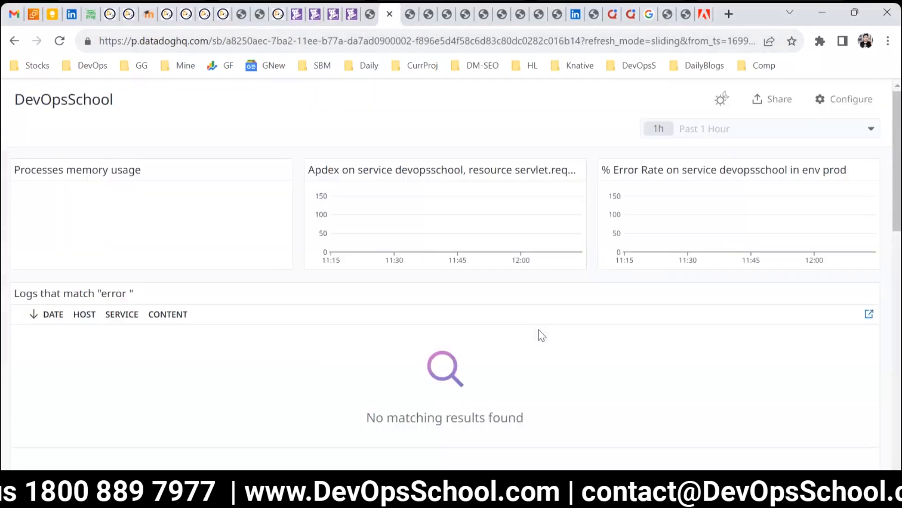
Step: Copy the public URL from the dashboard's sharing options and open it in the other tab
click(352, 15)
click(681, 111)
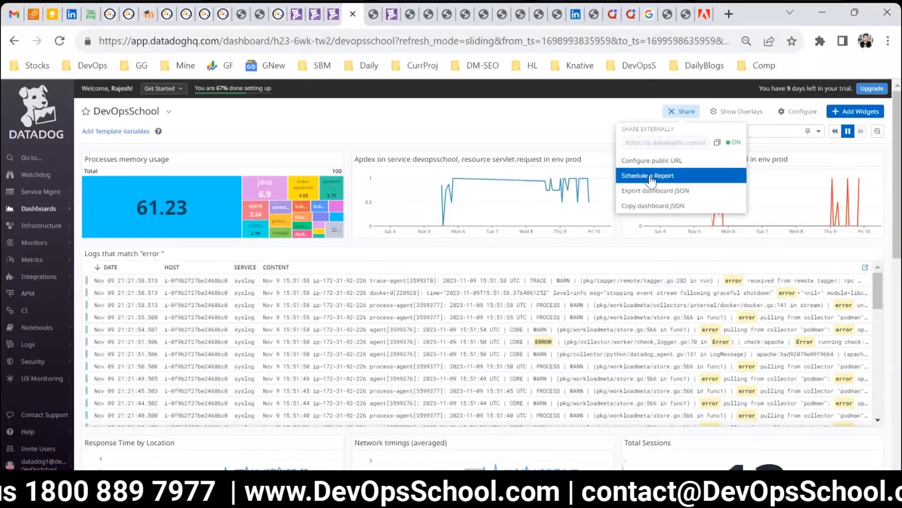
click(717, 142)
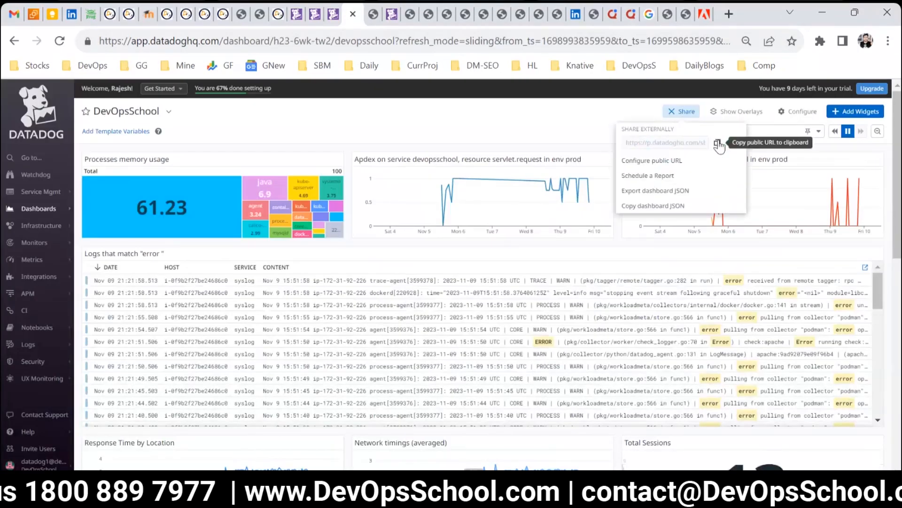
click(373, 14)
click(376, 40)
key(ctrl+v)
key(Return)
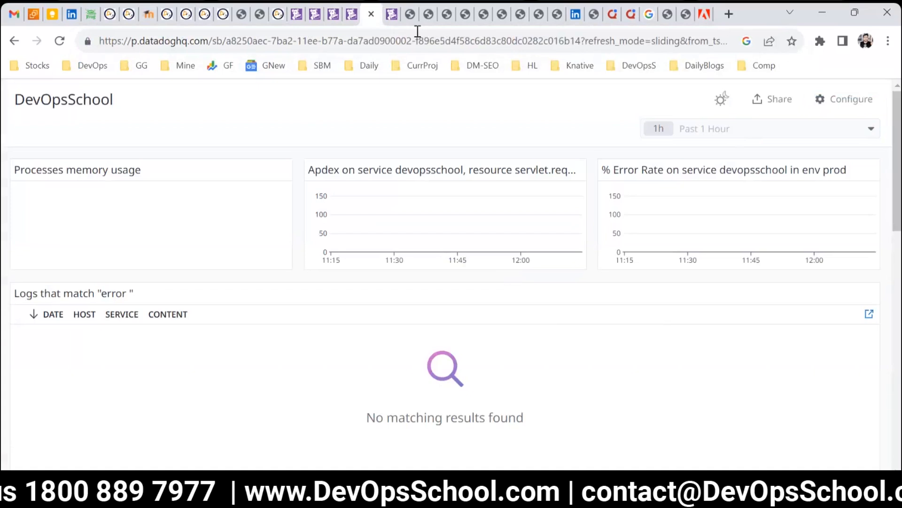
Step: Revoke the dashboard's public URL
click(350, 19)
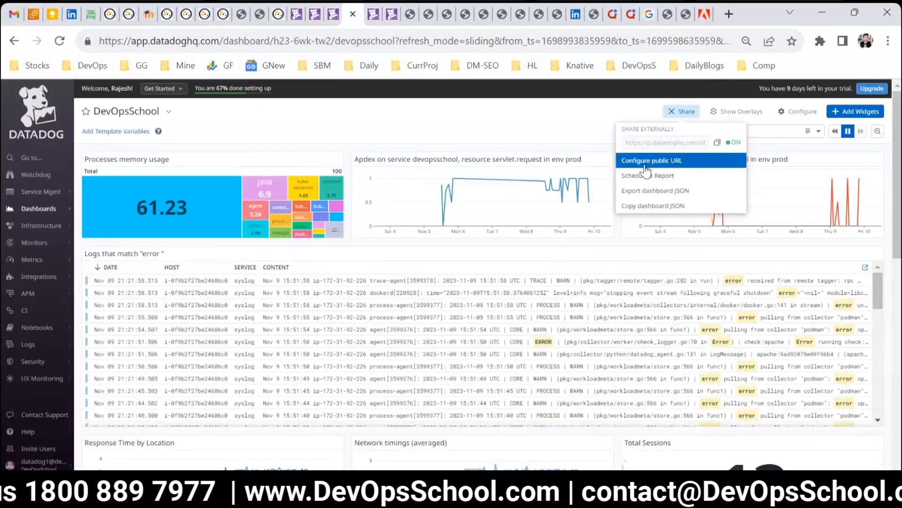
click(671, 161)
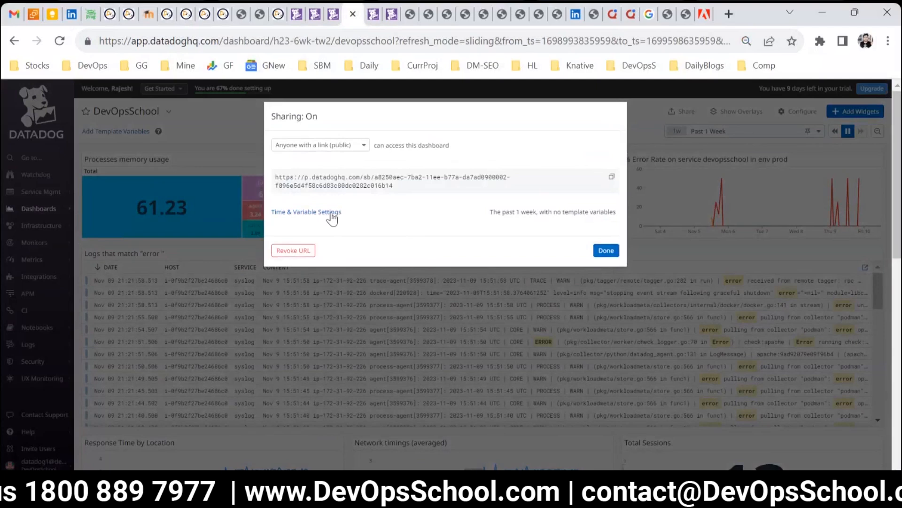
click(611, 180)
click(292, 252)
click(539, 192)
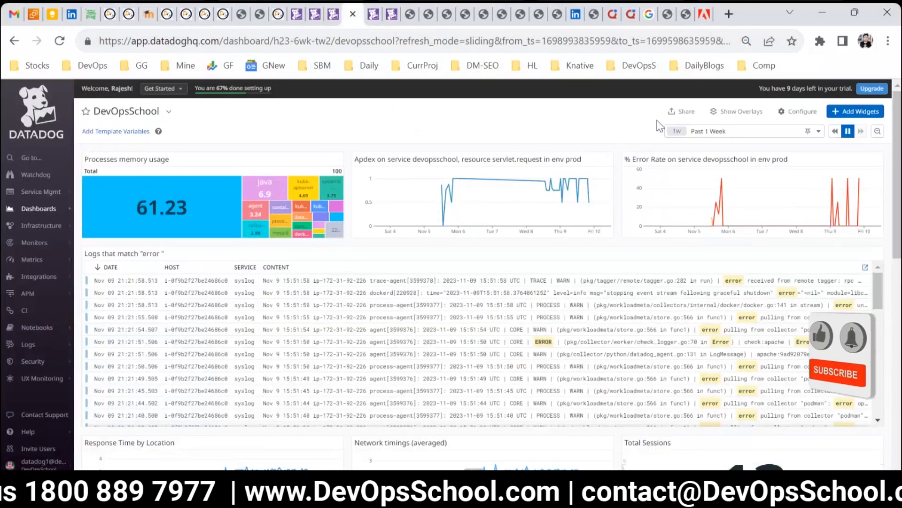
Step: Generate a new public URL for the dashboard accessible to Anyone with a link (public)
click(682, 111)
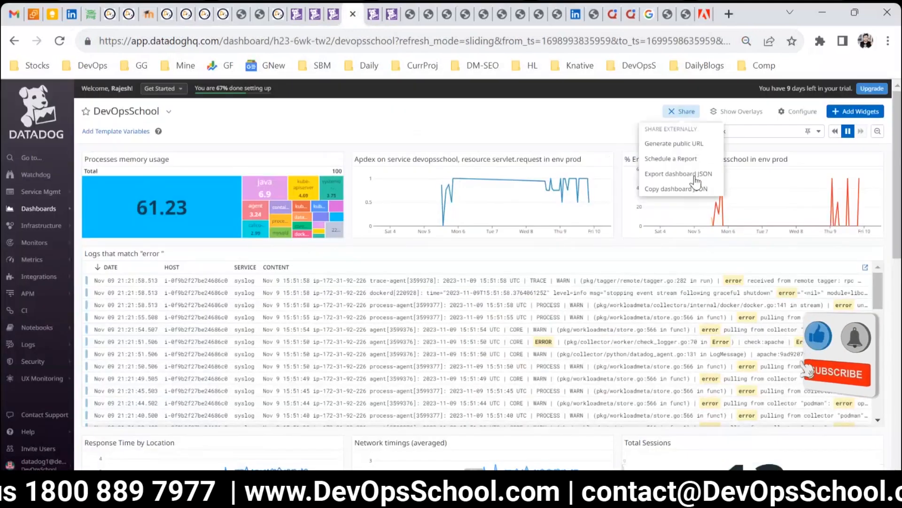
click(664, 145)
click(324, 149)
click(314, 173)
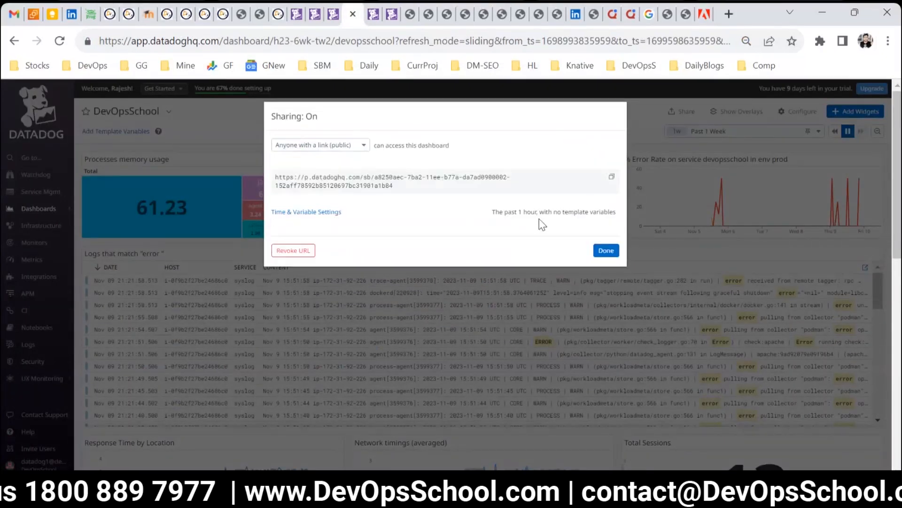
Step: Set the public board's default time to Past 1 Week and allow viewers to change the time frame
click(320, 212)
click(433, 170)
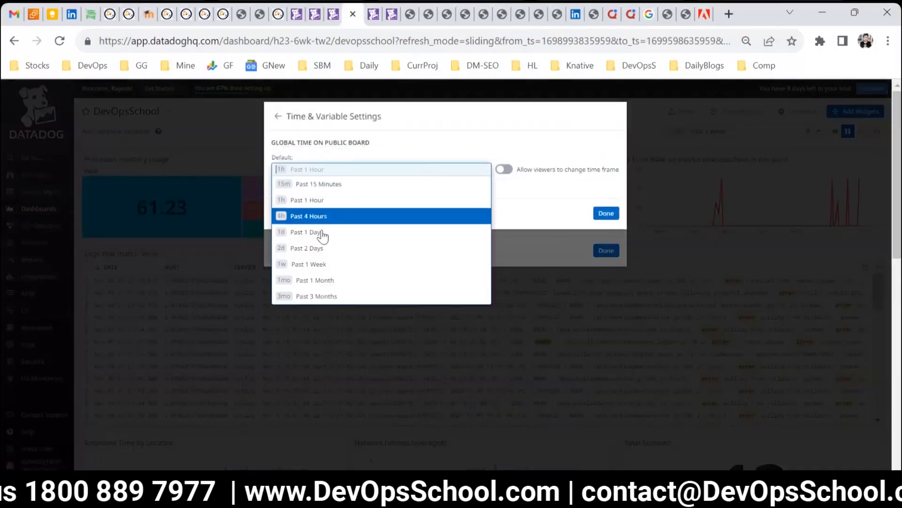
click(317, 264)
click(506, 171)
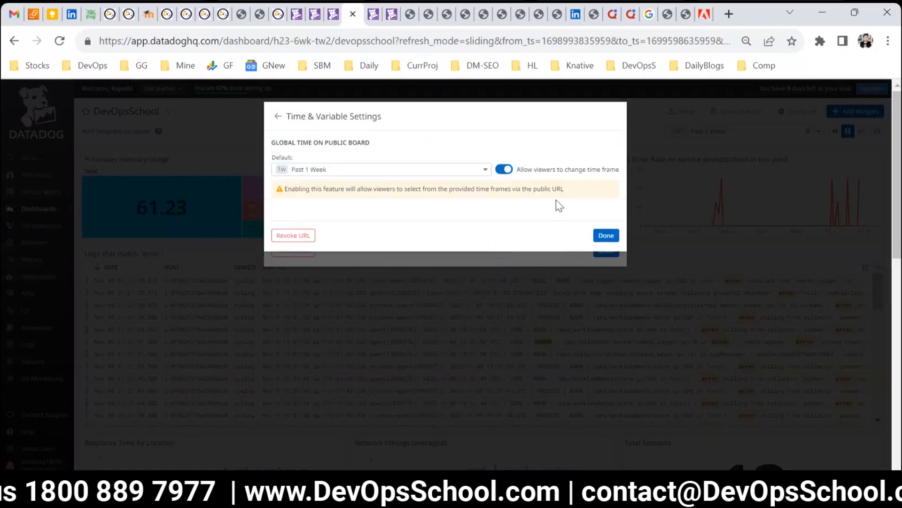
click(606, 235)
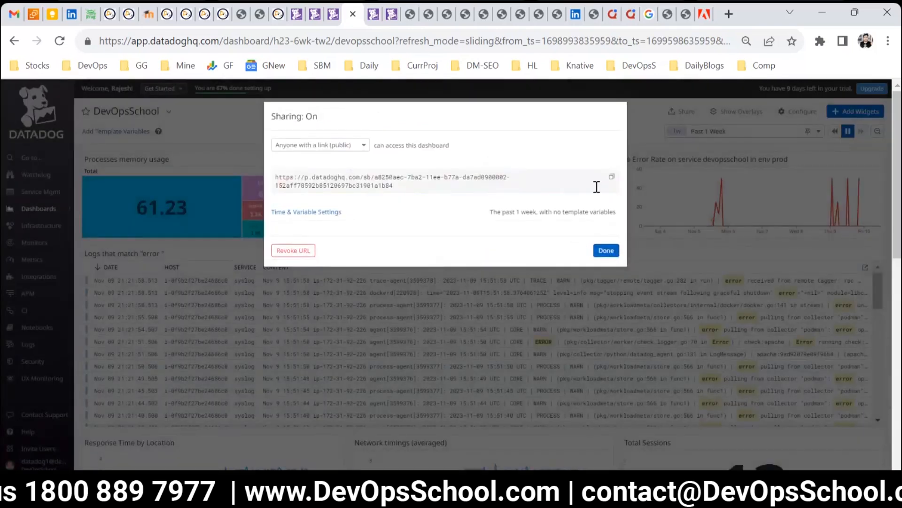
click(608, 250)
Step: Open the new public dashboard URL in the other browser tab
click(386, 16)
click(370, 52)
key(ctrl+v)
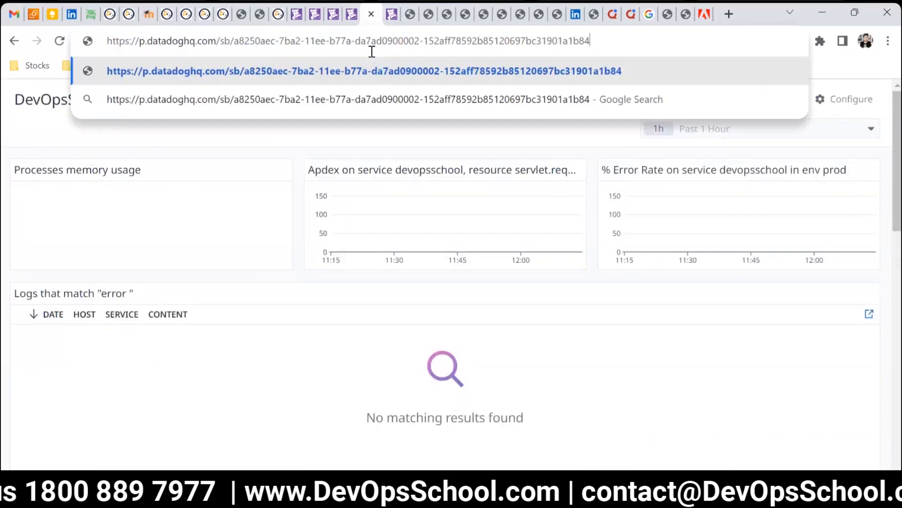
key(Return)
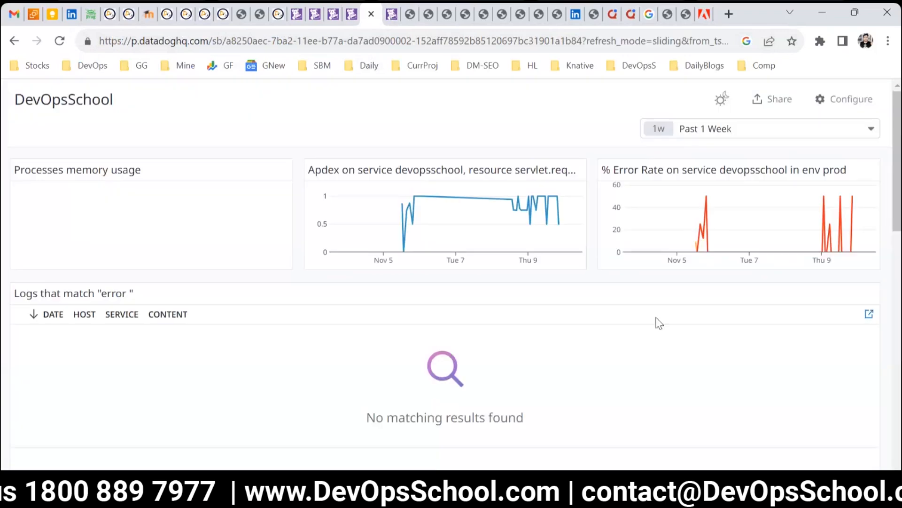
Step: Scroll through the public dashboard to review its widgets
scroll(722, 347, down, 5)
scroll(732, 350, up, 3)
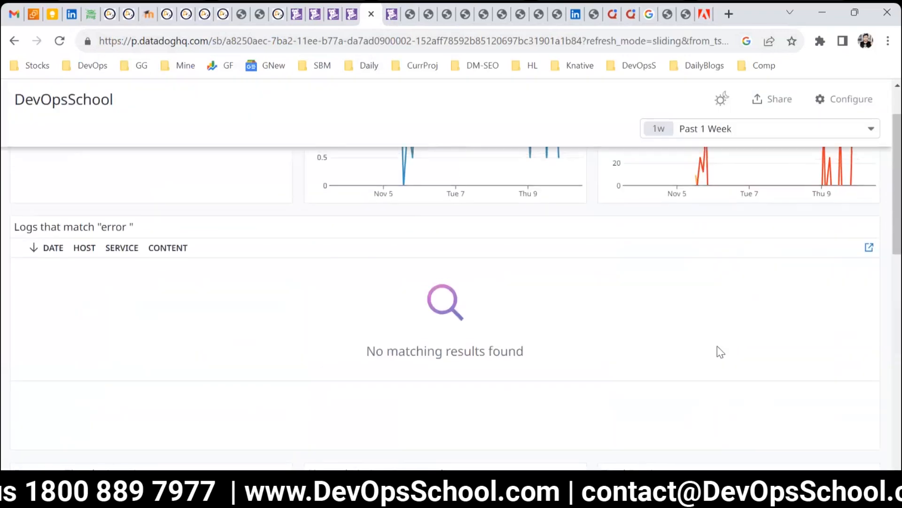
scroll(726, 350, up, 2)
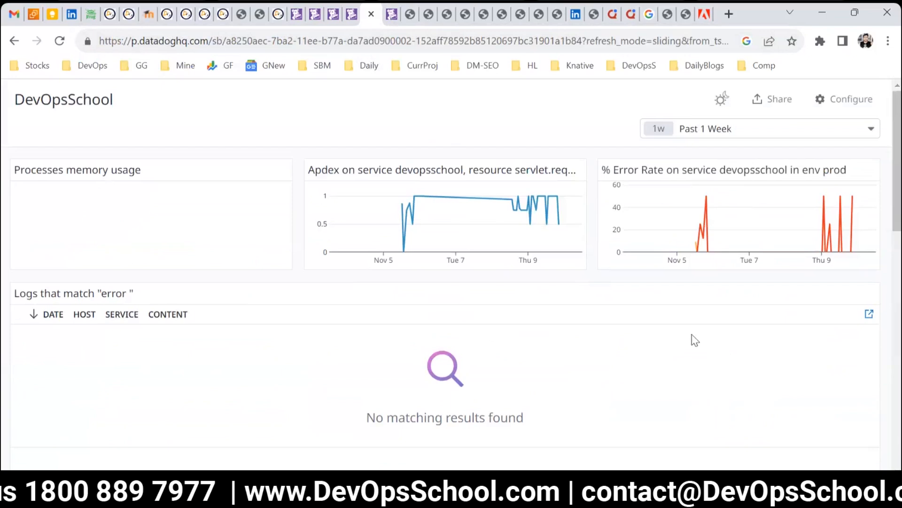
scroll(695, 340, down, 5)
scroll(703, 338, down, 5)
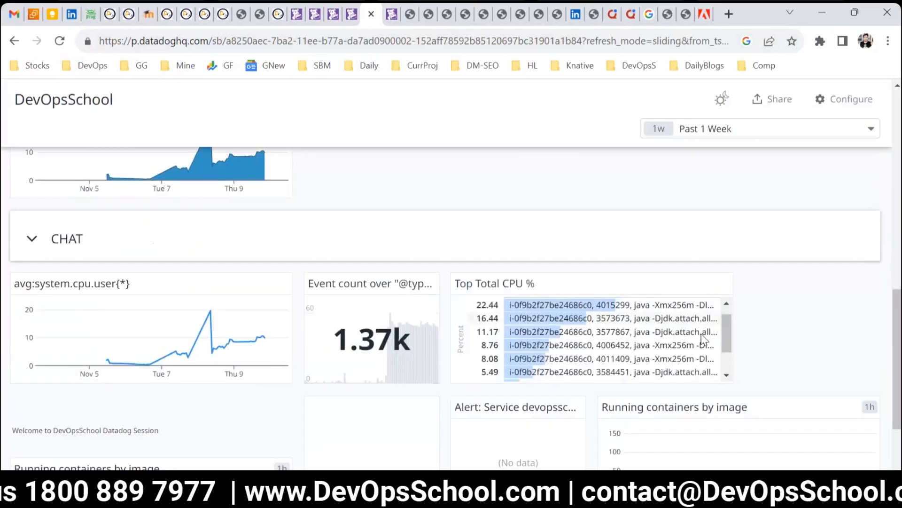